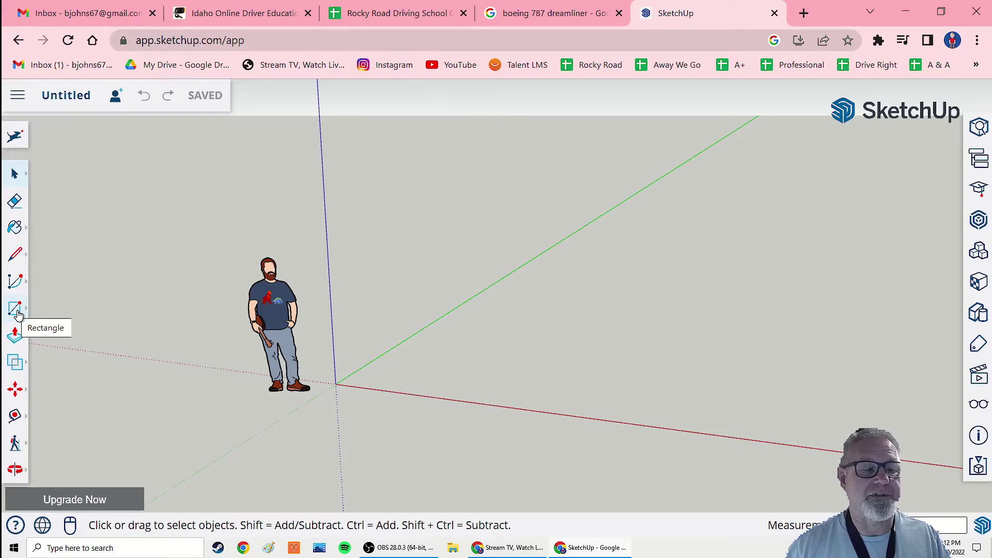
# Draw a large ground rectangle from the origin, between the red and green axes.
pyautogui.click(15, 310)
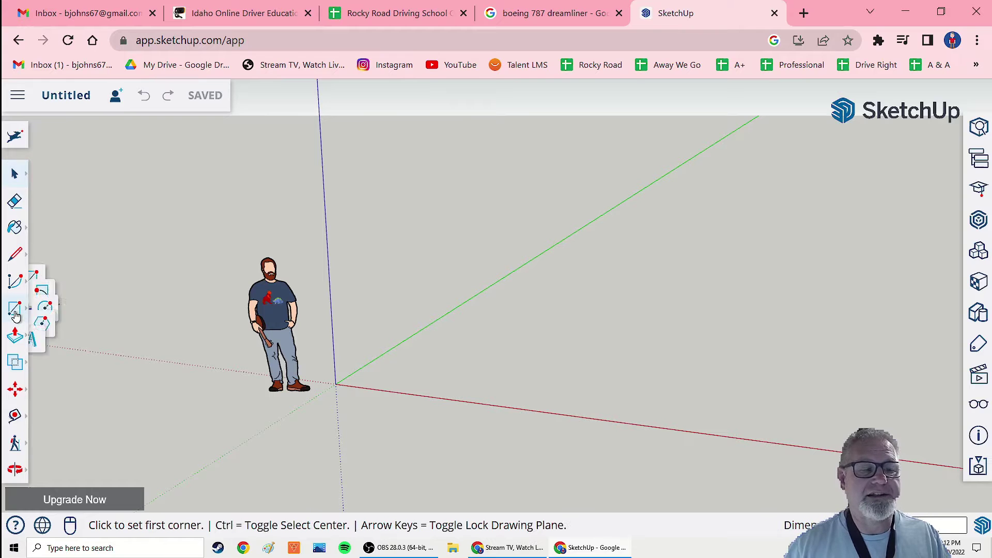
pyautogui.click(336, 383)
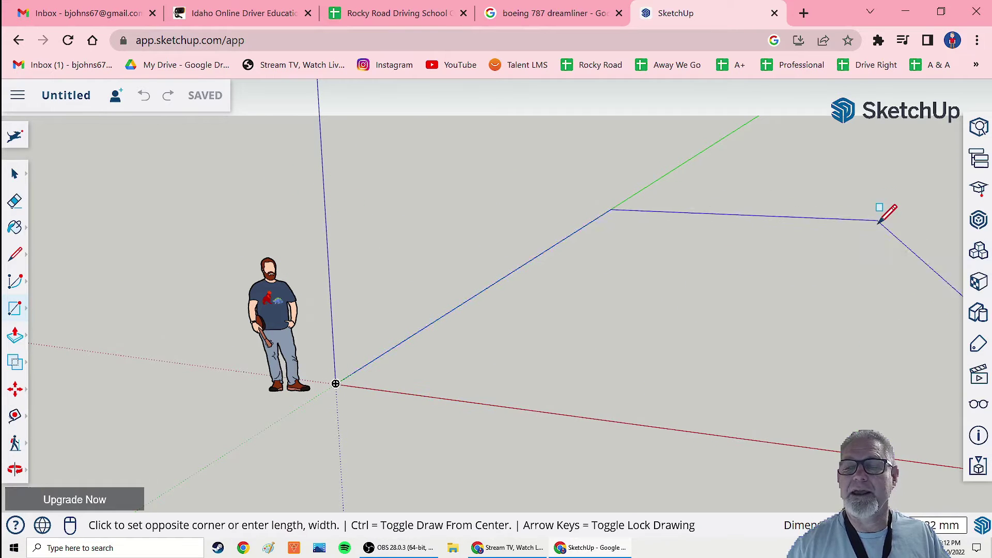
pyautogui.click(889, 218)
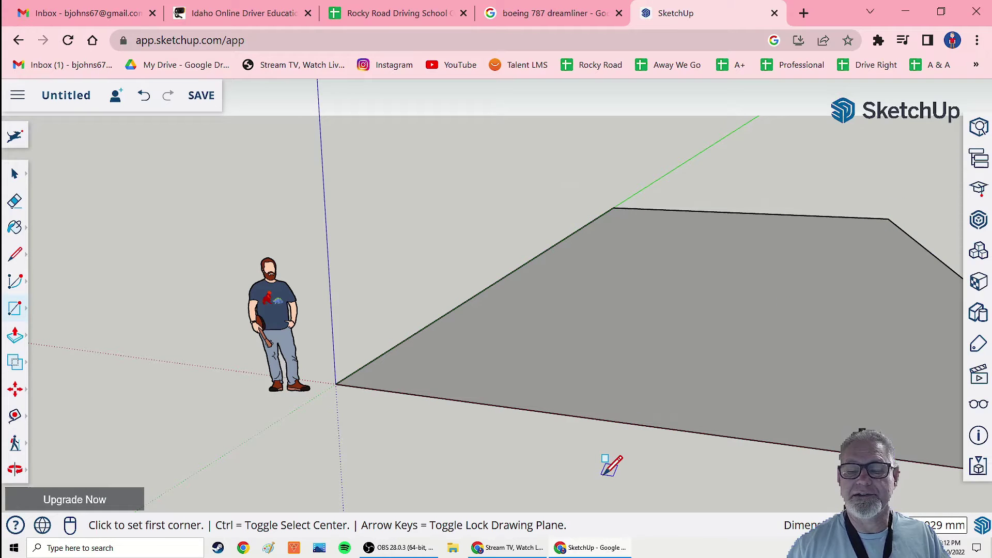
# Push/Pull the ground rectangle upward into a solid box, slightly taller than the standing figure.
pyautogui.click(14, 469)
pyautogui.moveTo(472, 281); pyautogui.dragTo(424, 270)
pyautogui.click(14, 470)
pyautogui.click(48, 450)
pyautogui.moveTo(501, 276); pyautogui.dragTo(380, 295, button='middle')
pyautogui.moveTo(447, 301); pyautogui.dragTo(141, 361, button='middle')
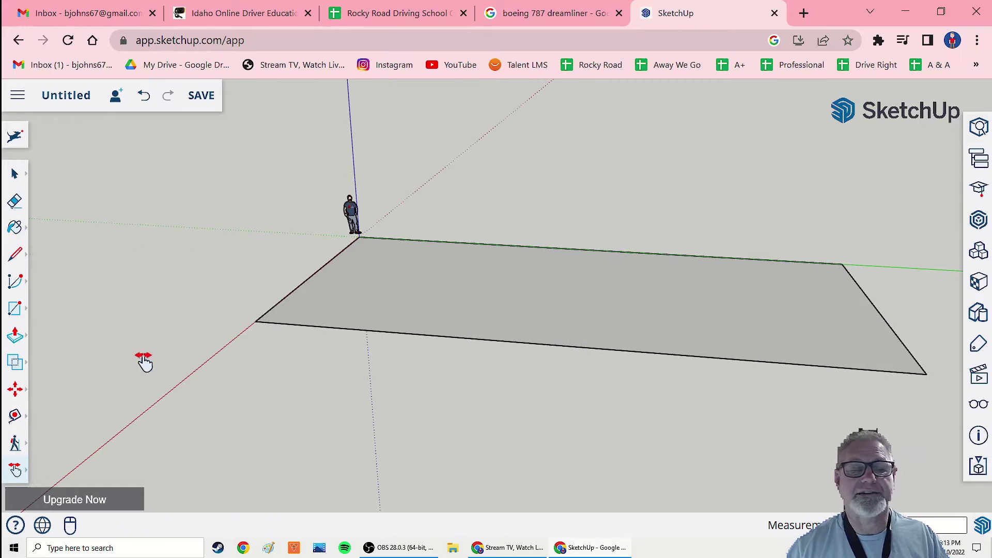
pyautogui.click(15, 337)
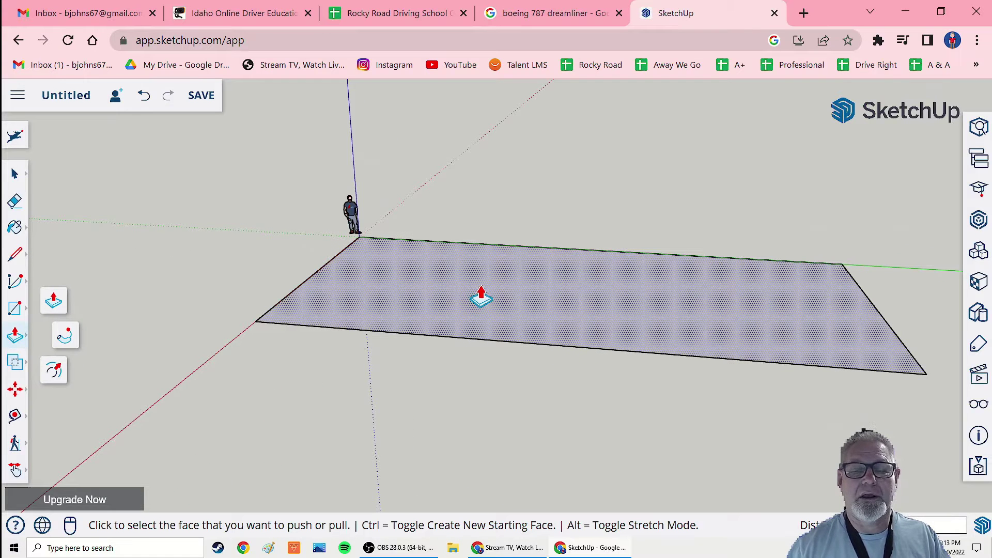
pyautogui.click(481, 298)
pyautogui.click(489, 217)
# Examine the solid box from the front, the sides and above, comparing its height with the standing figure.
pyautogui.moveTo(231, 348); pyautogui.dragTo(345, 370, button='middle')
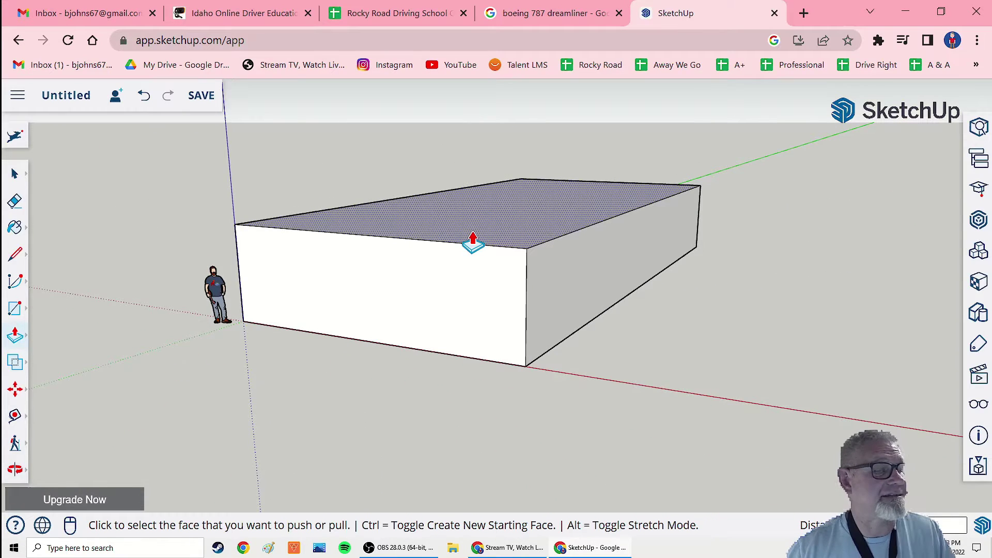
pyautogui.moveTo(473, 224); pyautogui.dragTo(392, 262, button='middle')
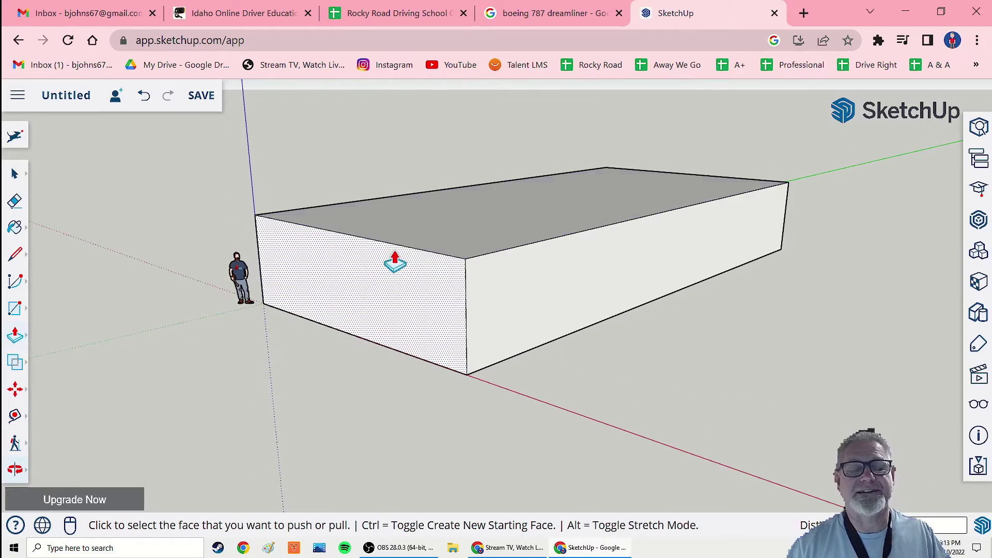
pyautogui.moveTo(468, 251); pyautogui.dragTo(414, 248, button='middle')
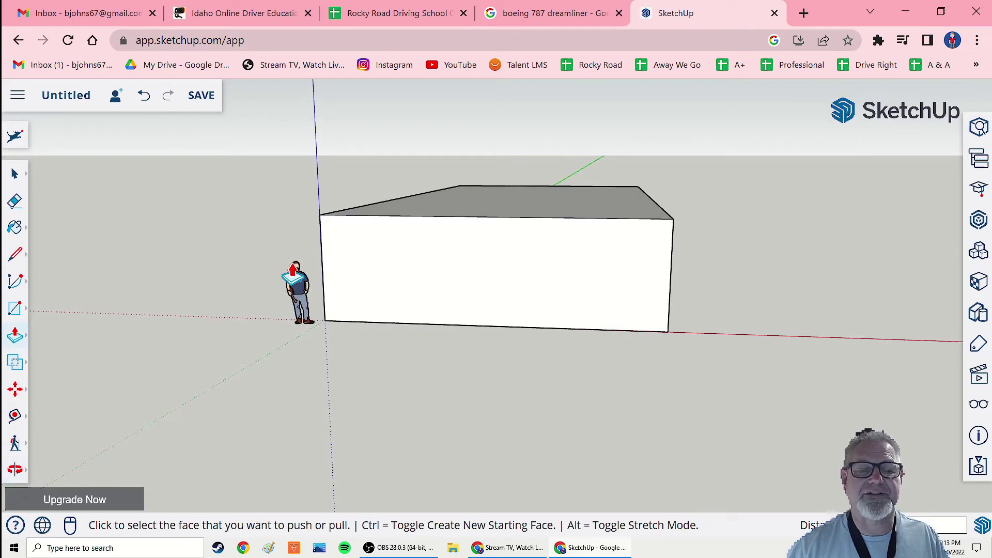
pyautogui.moveTo(525, 290); pyautogui.dragTo(367, 243, button='middle')
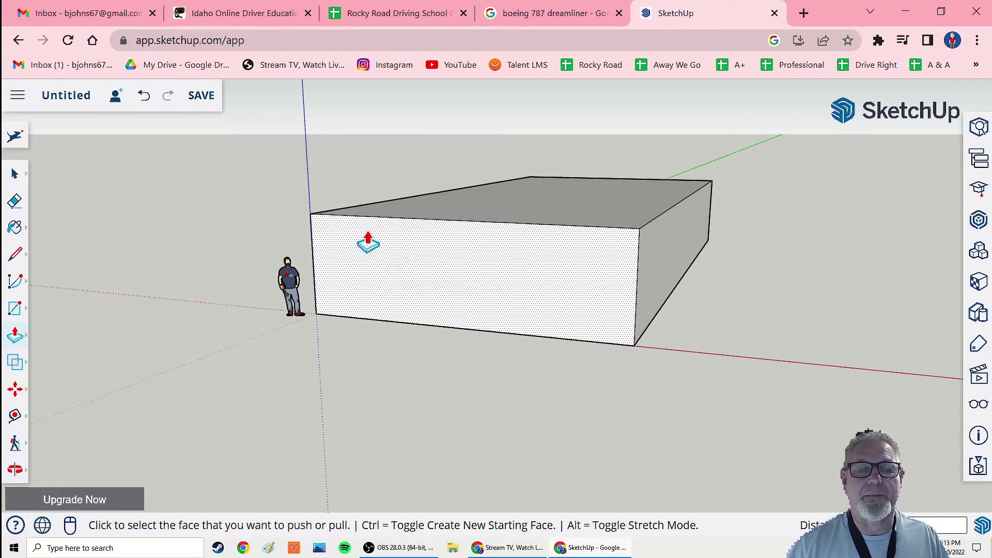
pyautogui.moveTo(447, 239); pyautogui.dragTo(512, 259, button='middle')
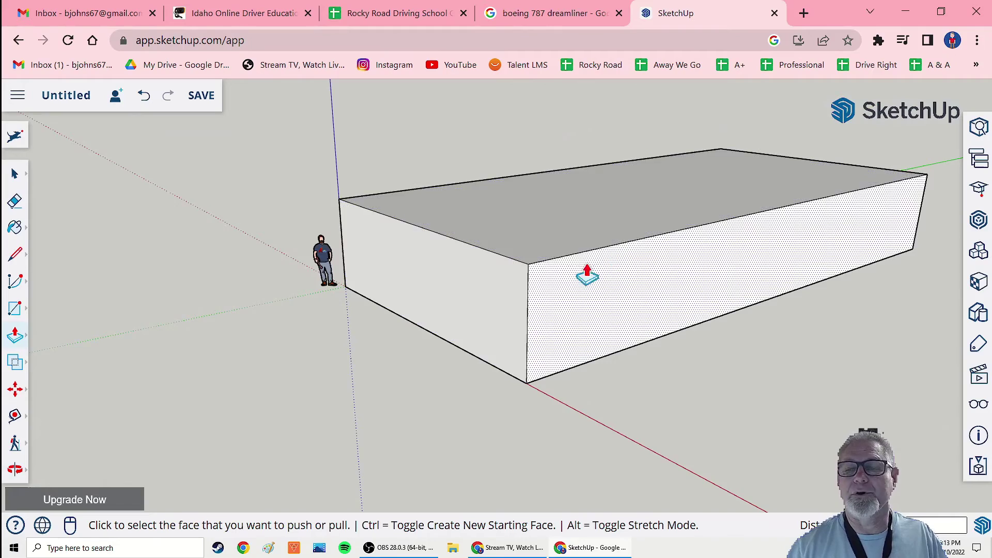
pyautogui.moveTo(587, 274); pyautogui.dragTo(491, 261, button='middle')
pyautogui.moveTo(471, 310); pyautogui.dragTo(695, 235, button='middle')
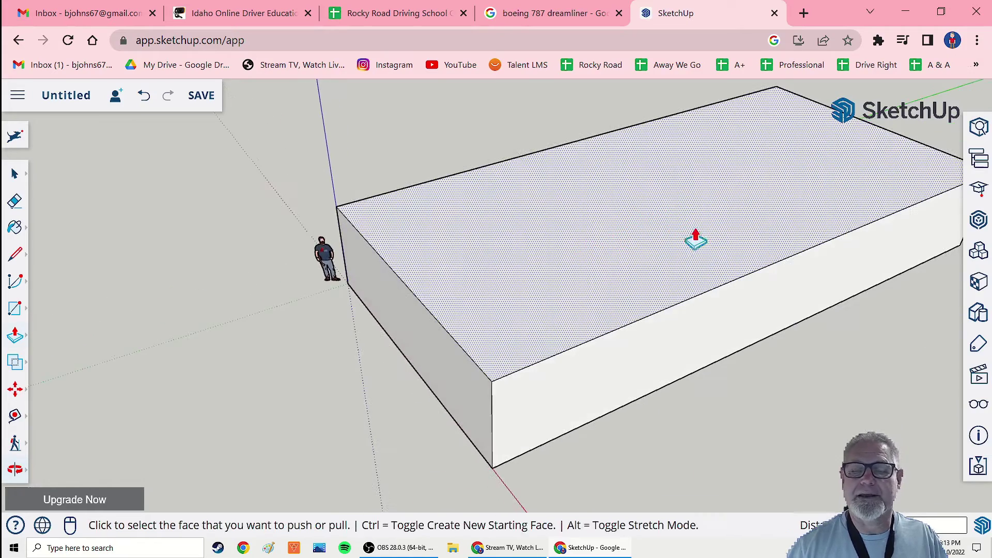
pyautogui.moveTo(561, 297); pyautogui.dragTo(629, 248, button='middle')
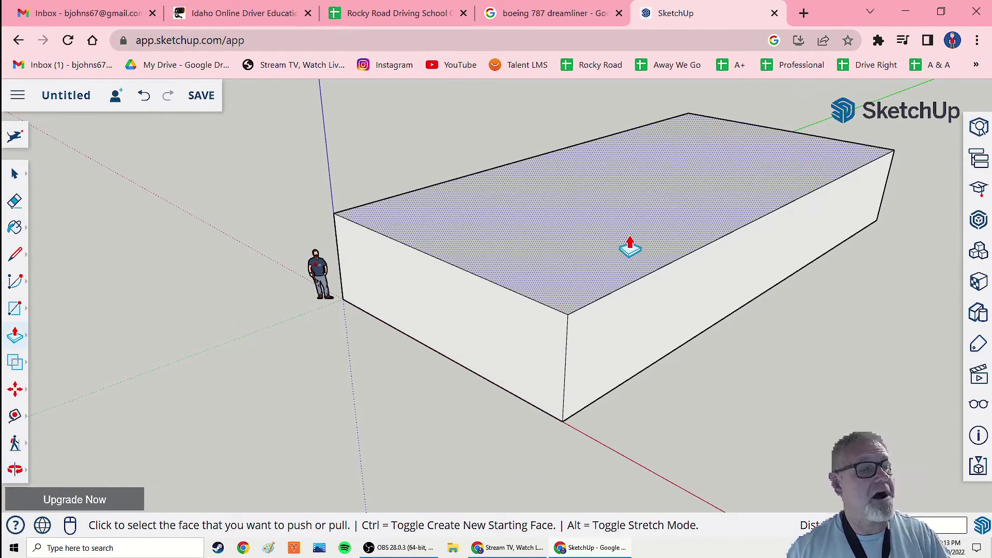
pyautogui.moveTo(629, 247); pyautogui.dragTo(503, 275, button='middle')
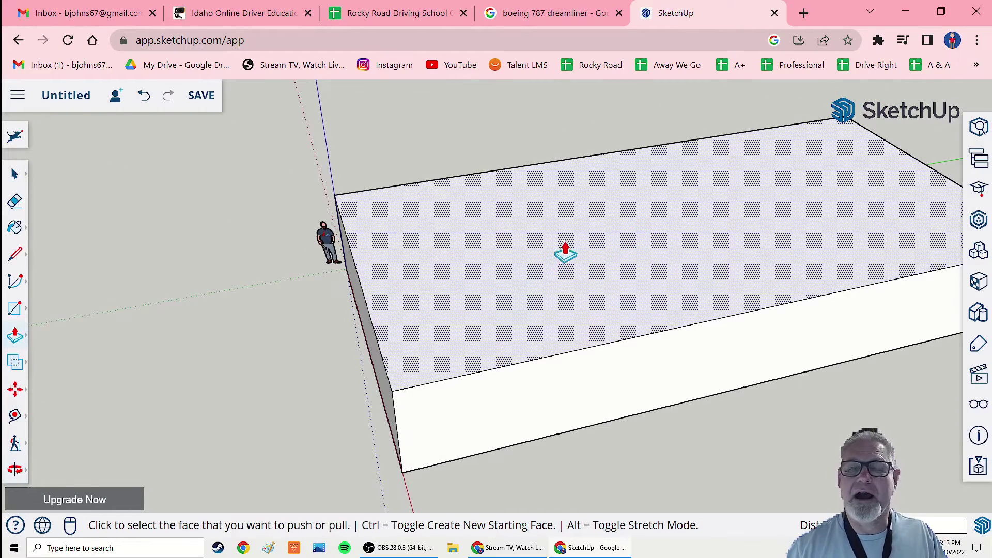
pyautogui.scroll(-2, 591, 246)
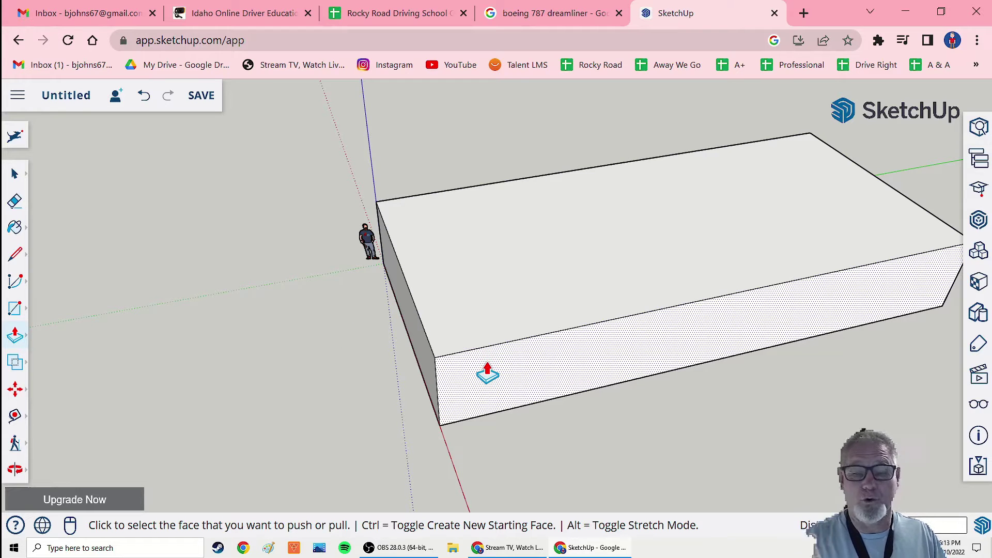
pyautogui.moveTo(479, 358); pyautogui.dragTo(439, 237, button='middle')
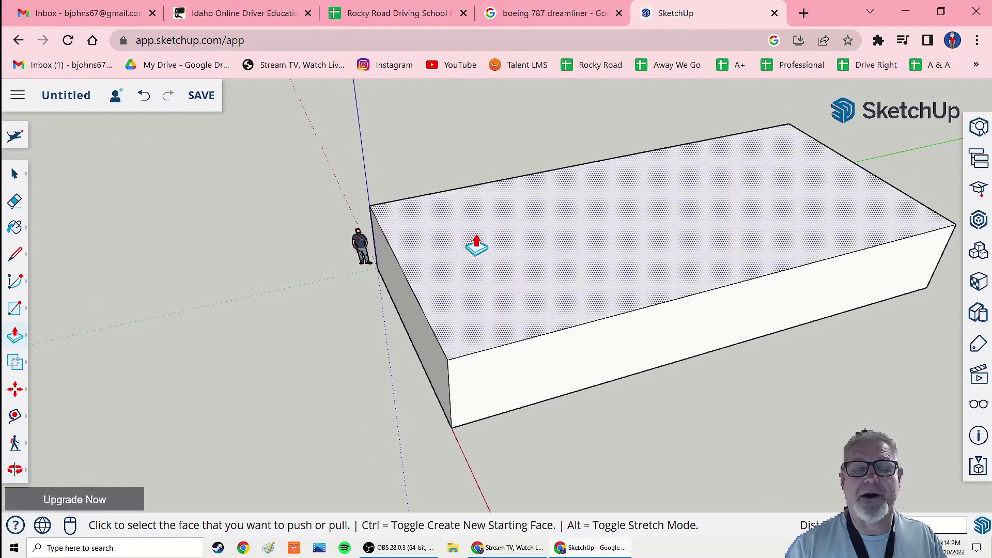
pyautogui.click(16, 392)
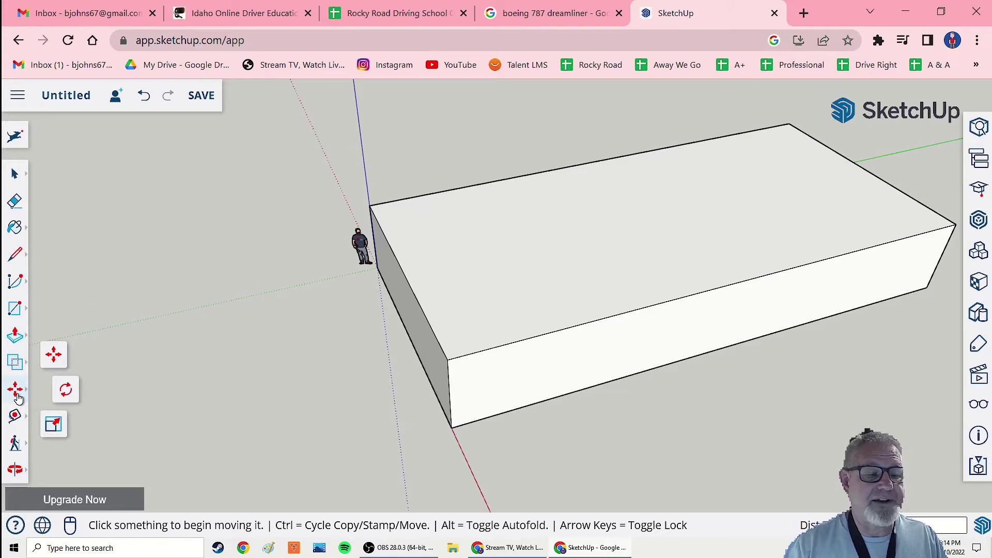
pyautogui.click(16, 416)
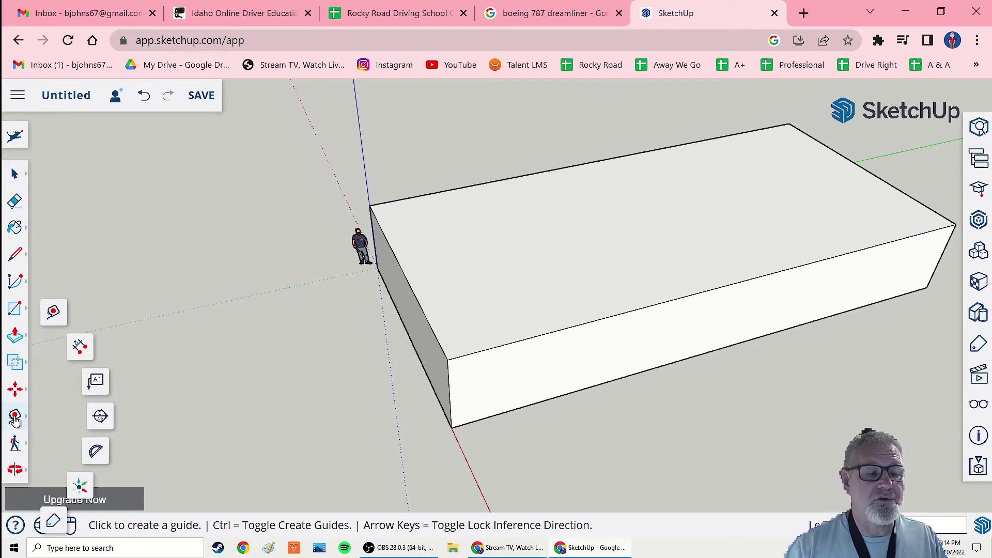
pyautogui.click(15, 366)
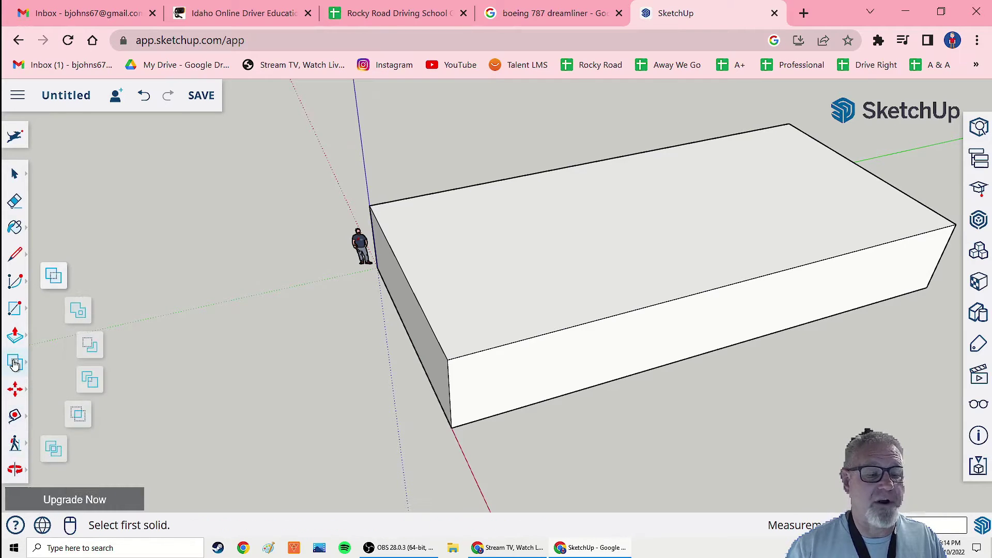
# Offset the outline of the box's top face slightly inward to form a thin wall border.
pyautogui.click(17, 341)
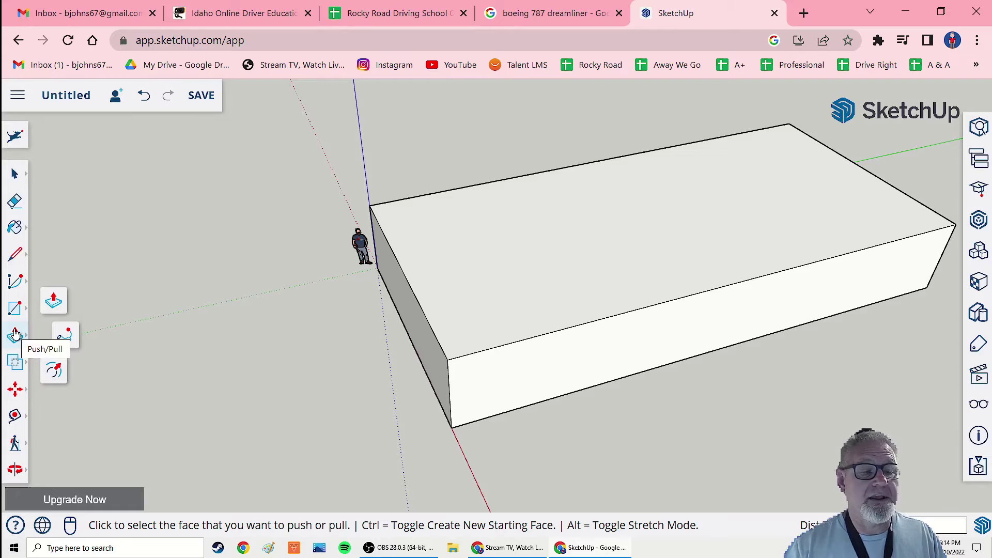
pyautogui.click(54, 371)
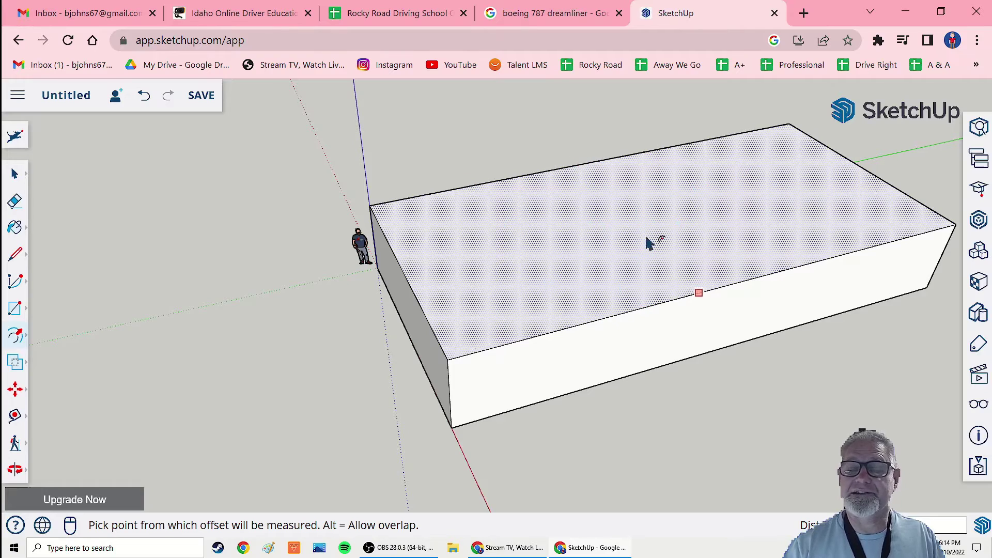
pyautogui.moveTo(647, 239); pyautogui.dragTo(750, 258, button='middle')
pyautogui.click(594, 253)
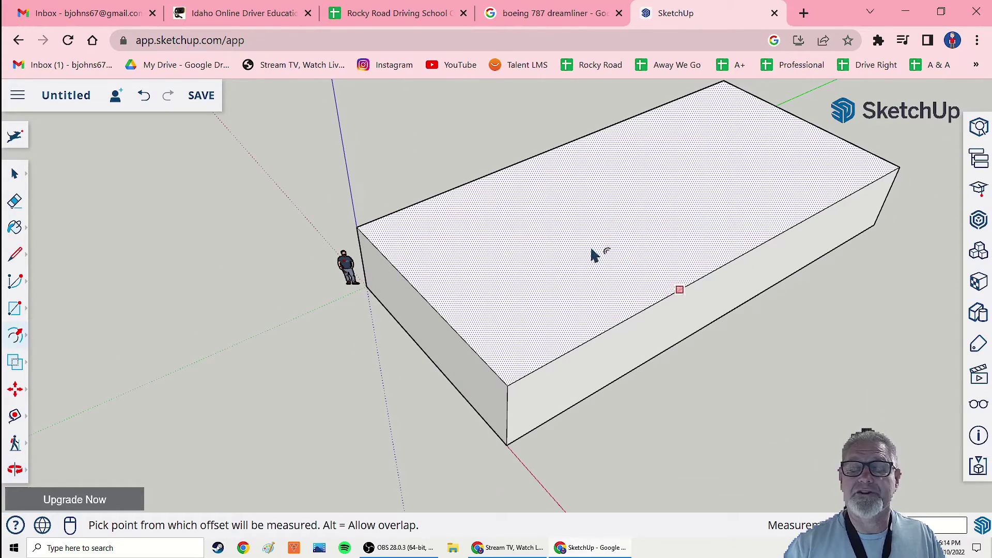
pyautogui.click(587, 238)
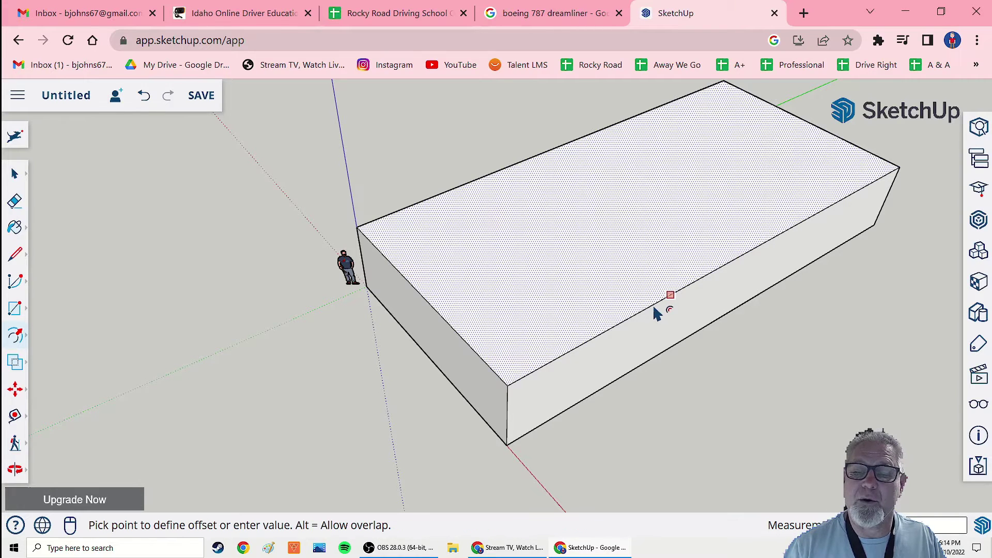
pyautogui.click(652, 310)
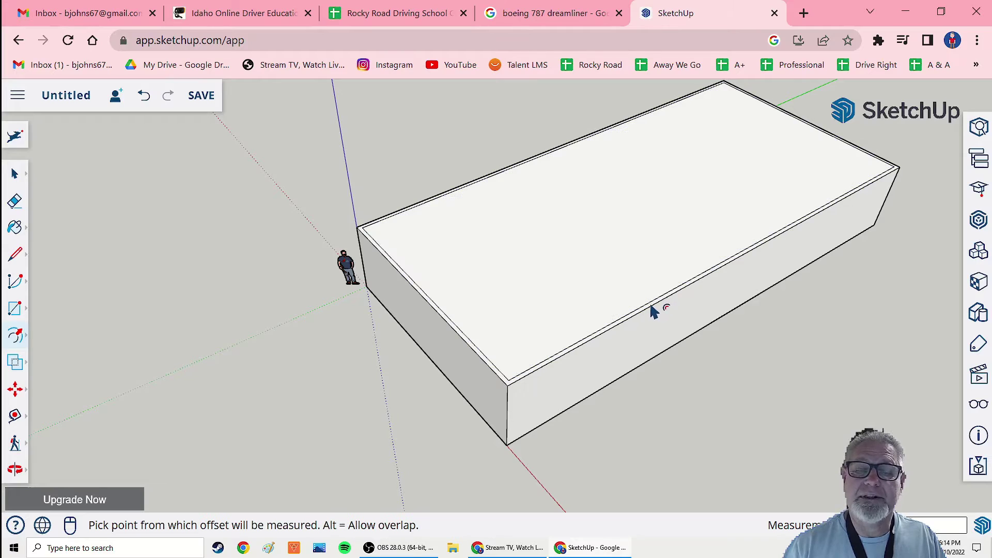
# Examine the thin wall border on the box's top face, up close beside the figure and from farther away.
pyautogui.moveTo(636, 349); pyautogui.dragTo(550, 377, button='middle')
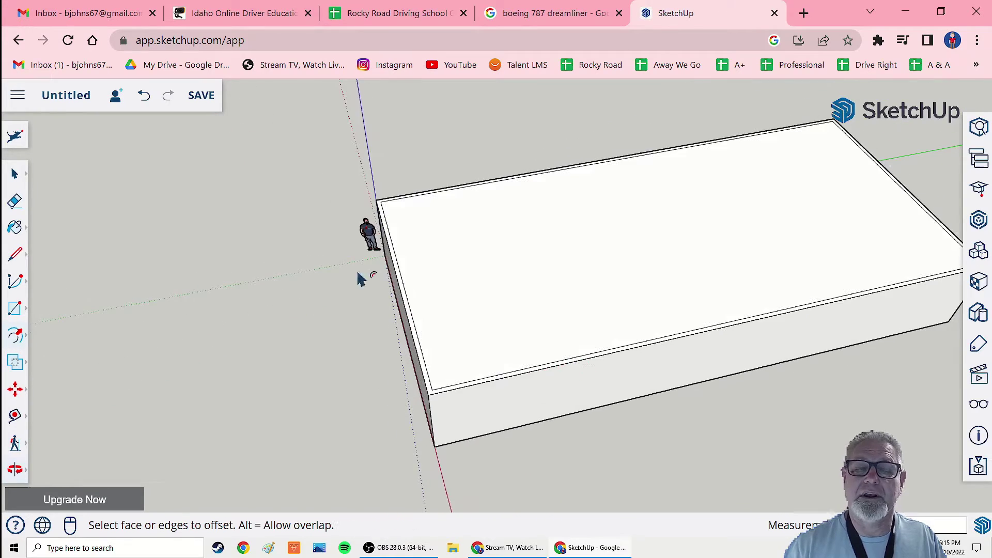
pyautogui.scroll(5, 391, 233)
pyautogui.scroll(-3, 391, 234)
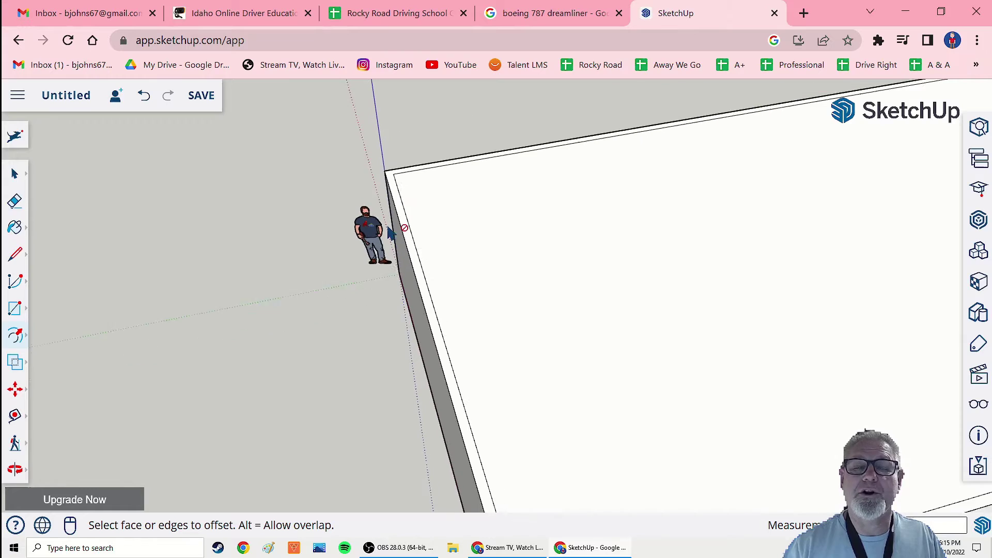
pyautogui.moveTo(391, 234); pyautogui.dragTo(400, 308, button='middle')
pyautogui.scroll(3, 407, 207)
pyautogui.scroll(-5, 408, 212)
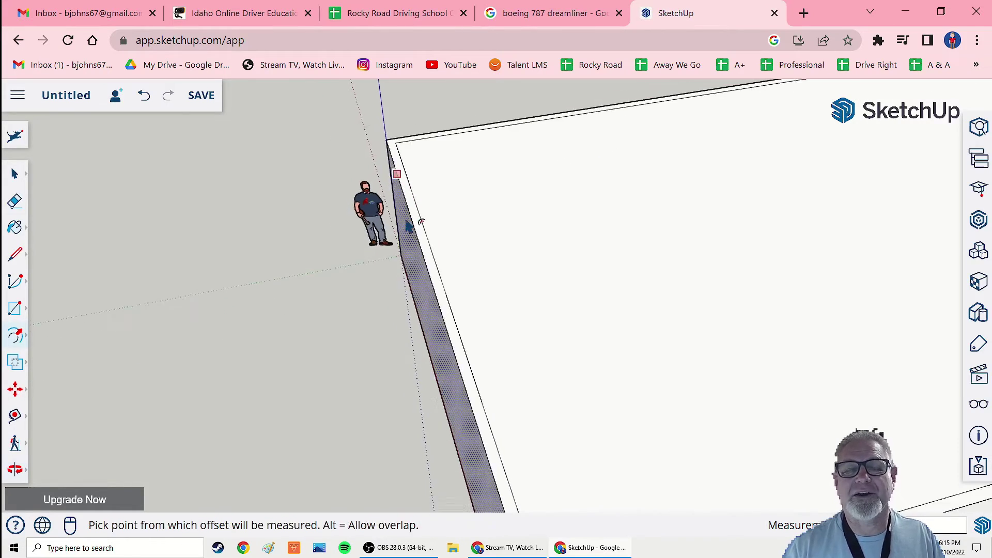
pyautogui.moveTo(412, 361); pyautogui.dragTo(589, 274, button='middle')
pyautogui.scroll(-2, 589, 273)
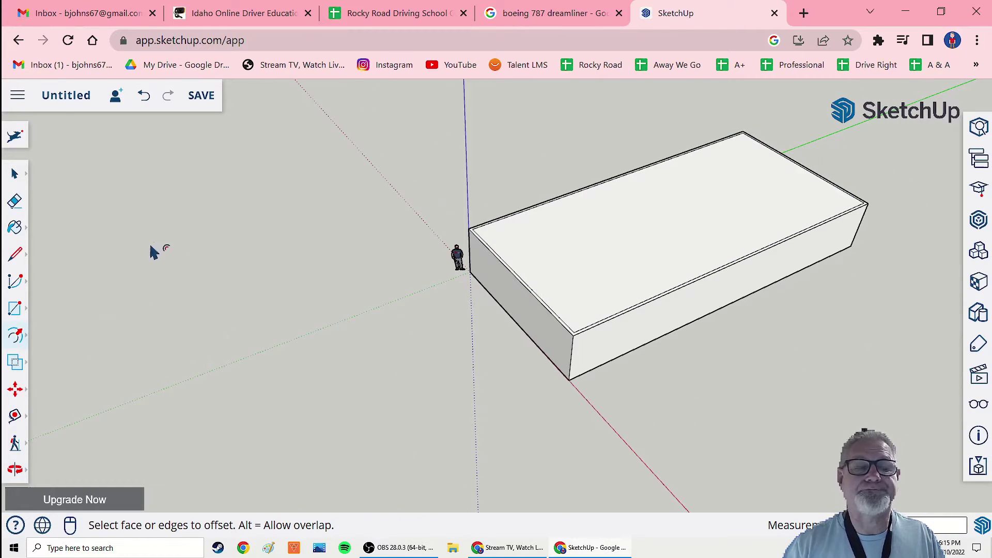
# Push the inner top face down near the base, hollowing the box into a floor with thin surrounding walls.
pyautogui.click(22, 337)
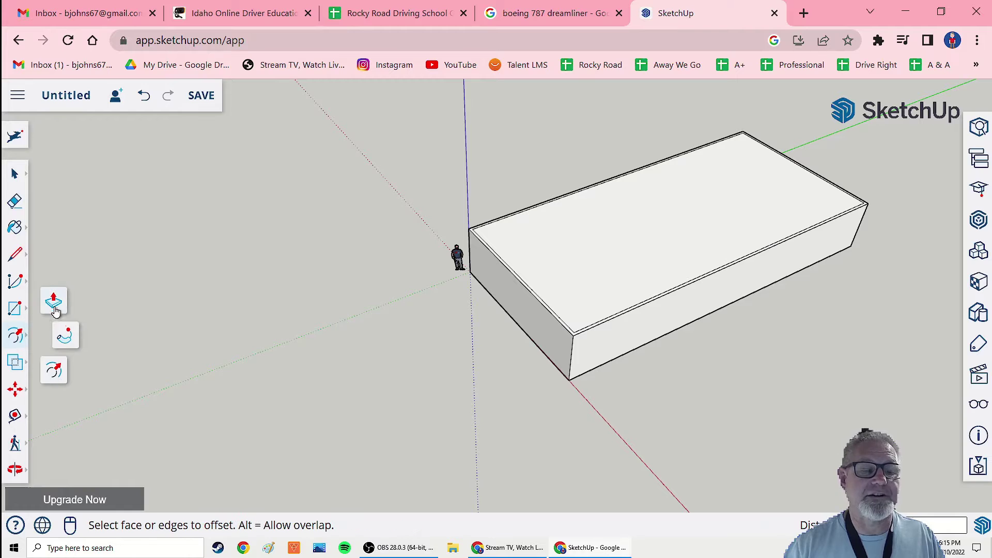
pyautogui.click(55, 301)
pyautogui.click(643, 230)
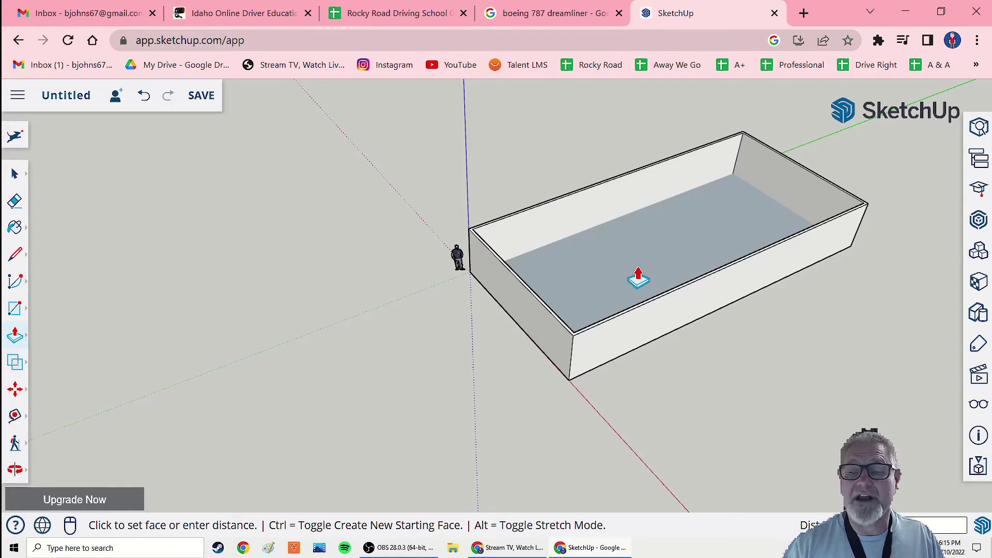
pyautogui.click(637, 277)
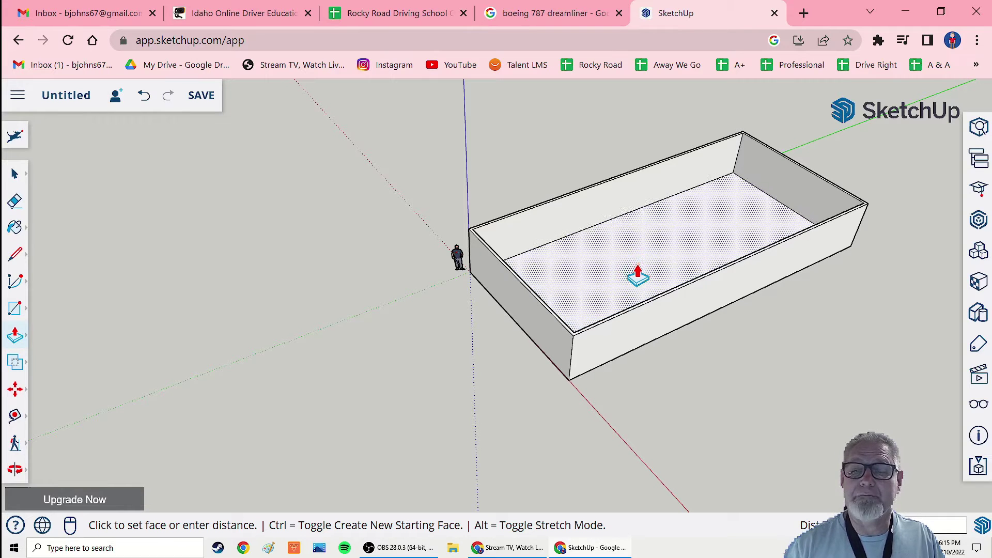
pyautogui.click(637, 276)
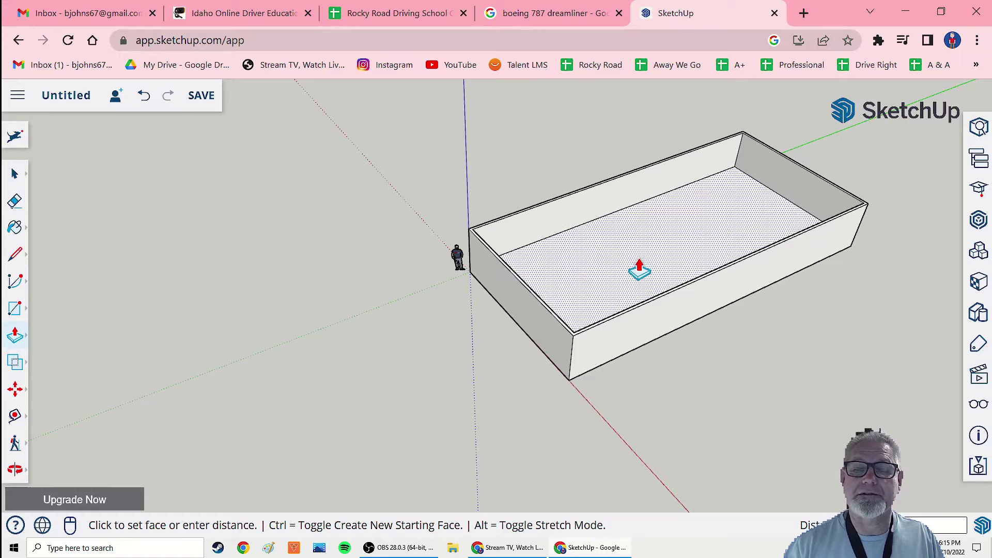
pyautogui.click(637, 278)
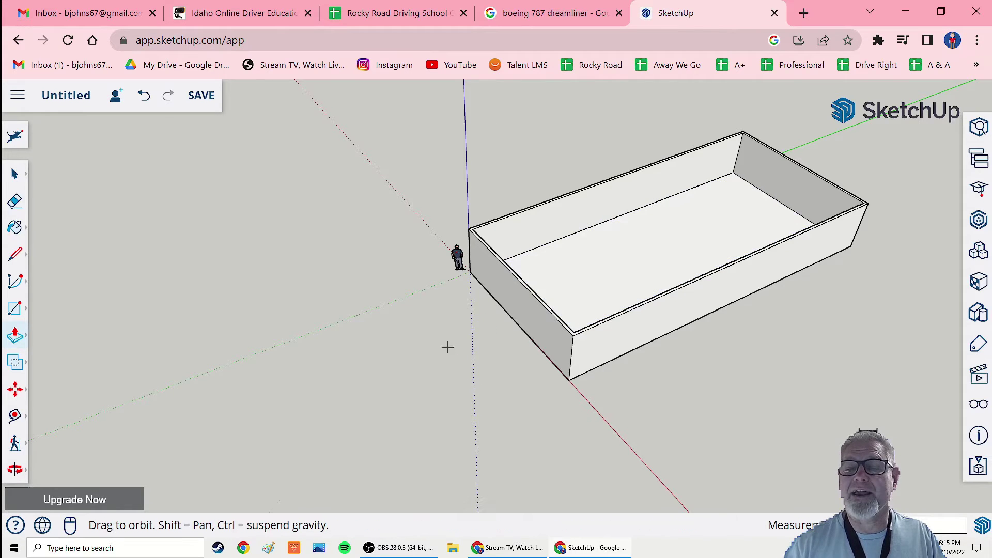
# Draw an upright door-sized rectangle on the long outer wall, starting from the wall's bottom edge.
pyautogui.moveTo(448, 345); pyautogui.dragTo(572, 282, button='middle')
pyautogui.scroll(6, 620, 272)
pyautogui.scroll(-5, 726, 299)
pyautogui.moveTo(726, 299); pyautogui.dragTo(582, 323, button='middle')
pyautogui.scroll(-2, 620, 310)
pyautogui.moveTo(474, 357); pyautogui.dragTo(328, 314, button='middle')
pyautogui.scroll(3, 482, 339)
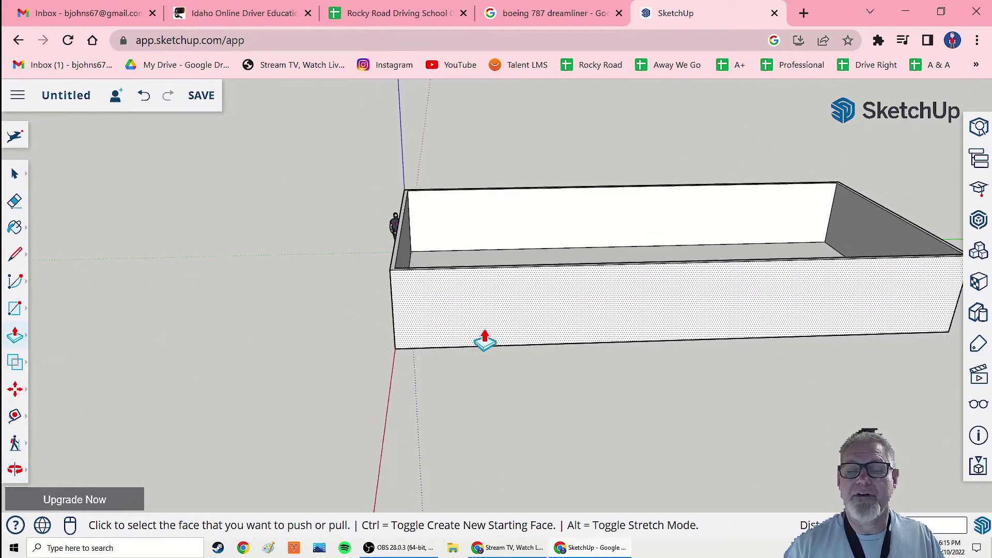
pyautogui.moveTo(483, 339); pyautogui.dragTo(453, 358, button='middle')
pyautogui.scroll(5, 615, 355)
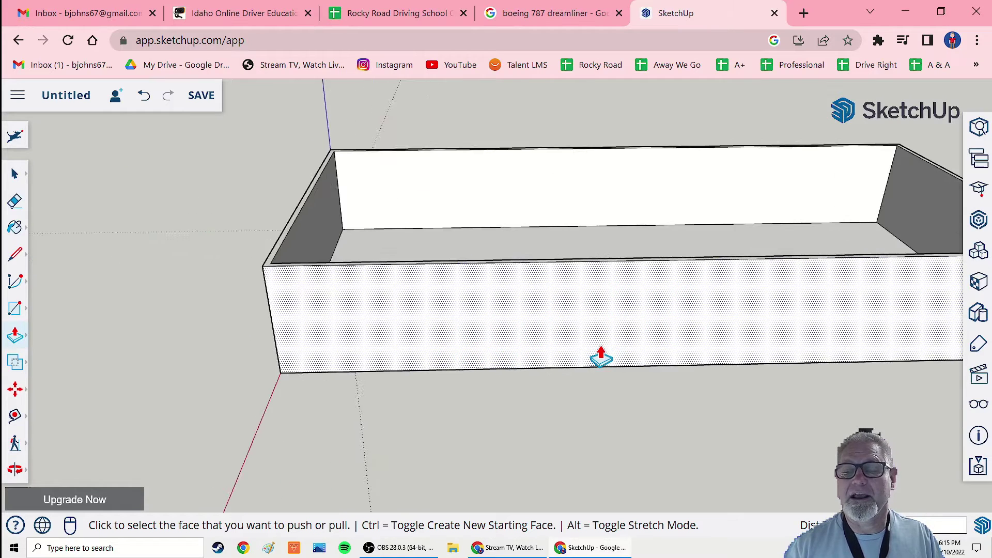
pyautogui.click(15, 309)
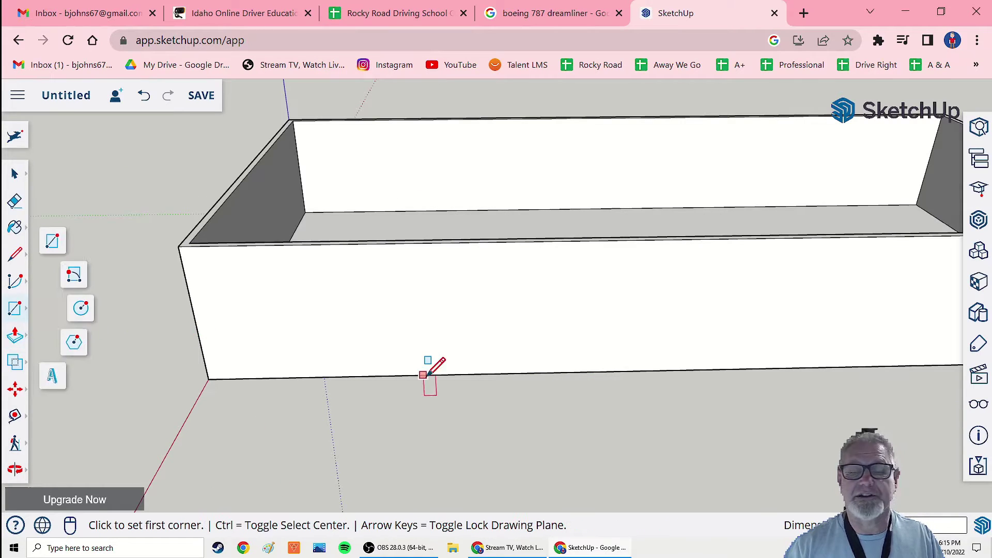
pyautogui.click(500, 373)
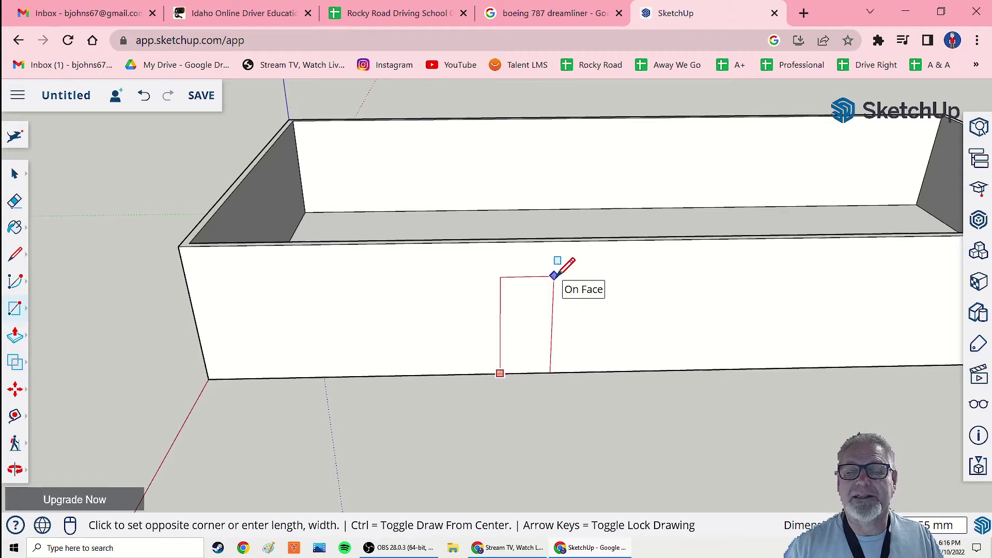
pyautogui.click(554, 276)
# Push the door rectangle inward with Push/Pull, using the wall's inner top edge as the depth reference.
pyautogui.moveTo(613, 360); pyautogui.dragTo(305, 389, button='middle')
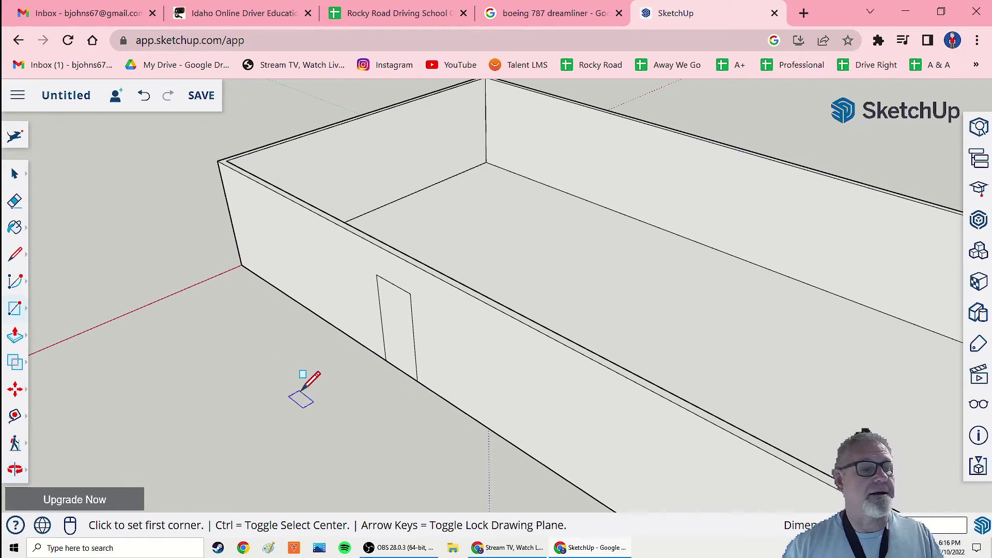
pyautogui.click(15, 336)
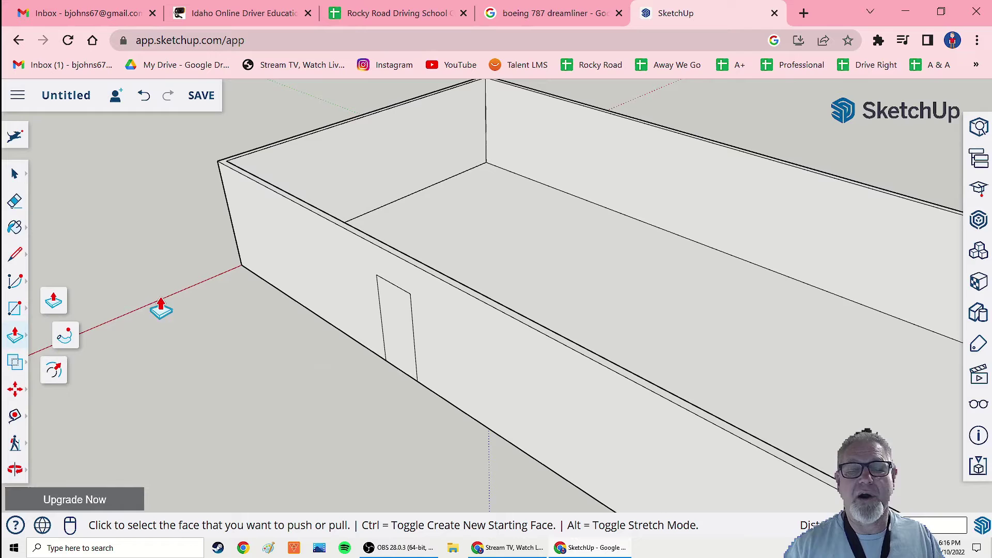
pyautogui.click(401, 311)
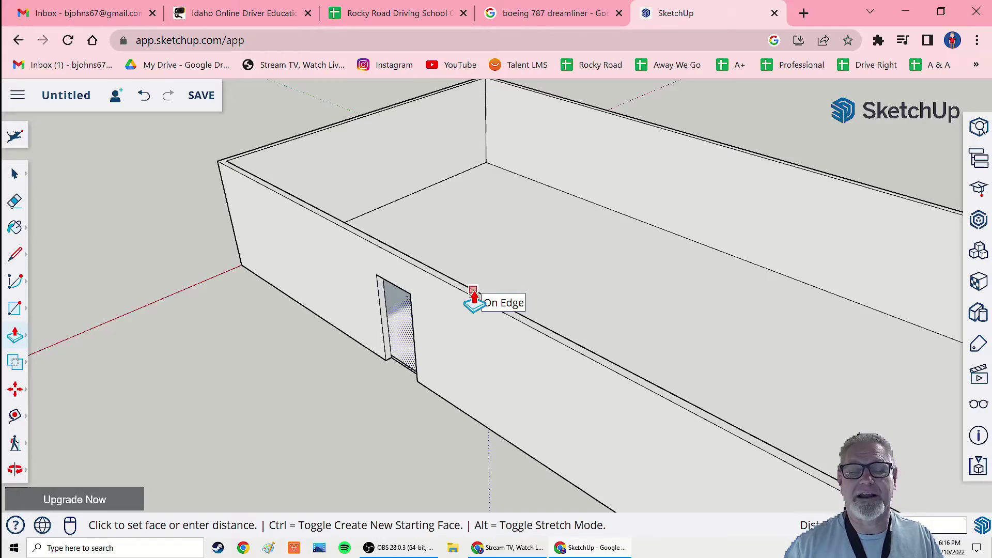
pyautogui.click(473, 295)
# Push the recessed door face once more, matching its depth to the edge along the top of the wall.
pyautogui.moveTo(293, 409); pyautogui.dragTo(436, 339, button='middle')
pyautogui.scroll(3, 436, 339)
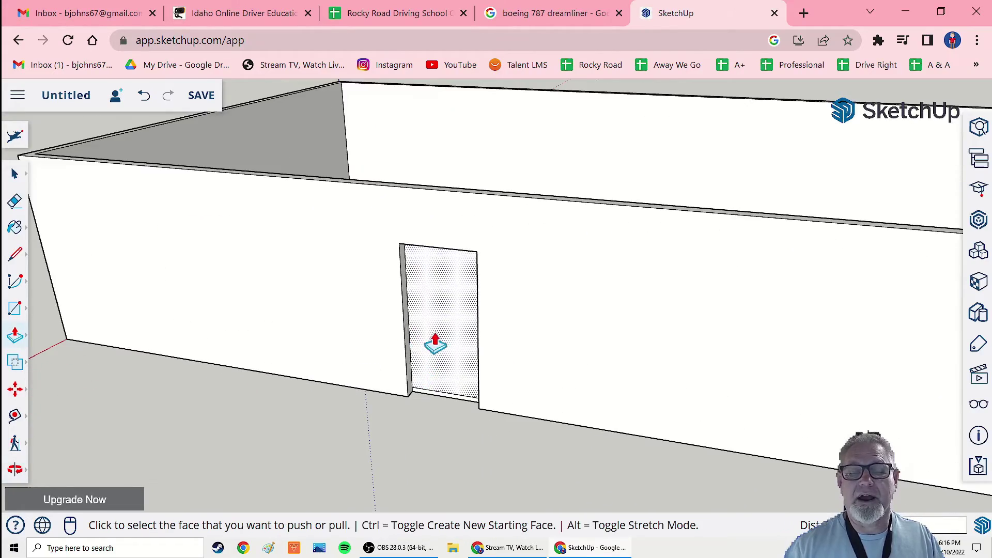
pyautogui.moveTo(321, 401); pyautogui.dragTo(299, 380, button='middle')
pyautogui.moveTo(426, 282); pyautogui.dragTo(392, 366, button='middle')
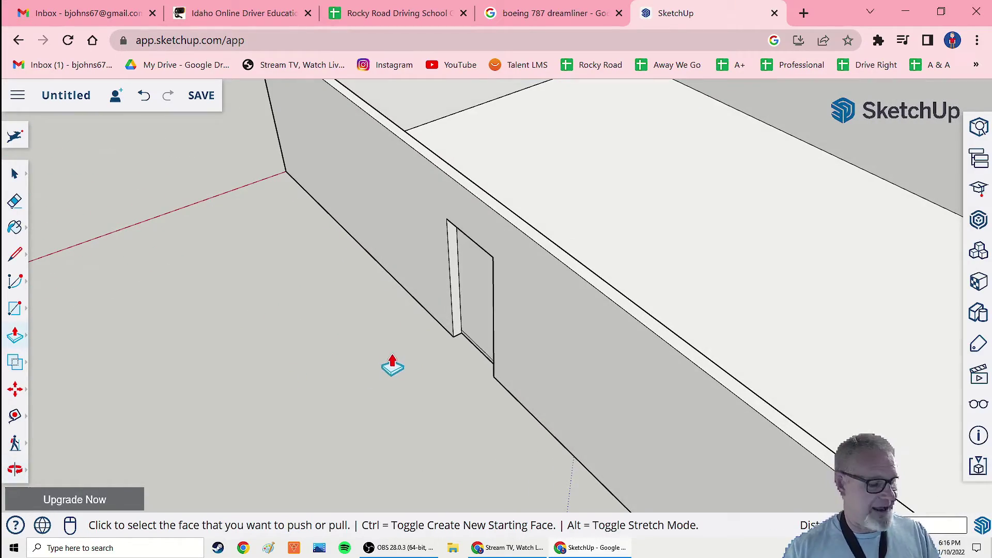
pyautogui.click(472, 303)
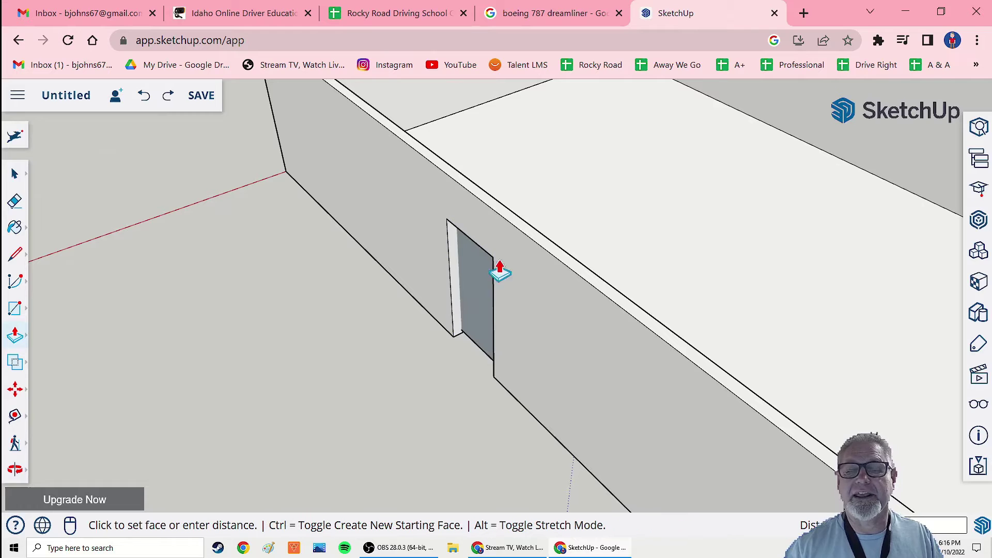
pyautogui.click(555, 254)
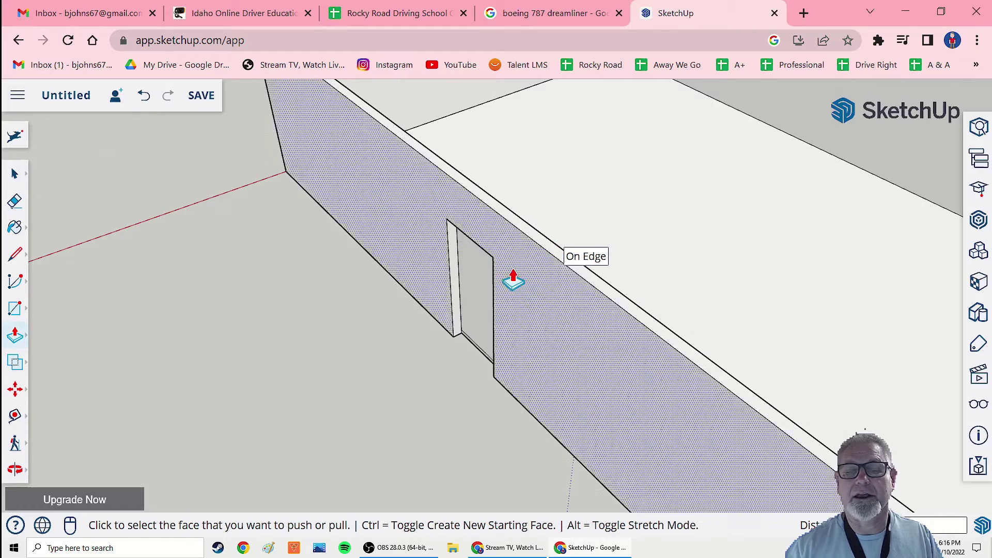
# Examine the recessed door face and its depth in the wall, up close and from several angles.
pyautogui.moveTo(509, 281); pyautogui.dragTo(467, 419, button='middle')
pyautogui.scroll(3, 494, 329)
pyautogui.scroll(2, 493, 330)
pyautogui.scroll(2, 437, 433)
pyautogui.scroll(2, 474, 423)
pyautogui.scroll(-2, 482, 411)
pyautogui.scroll(-5, 482, 411)
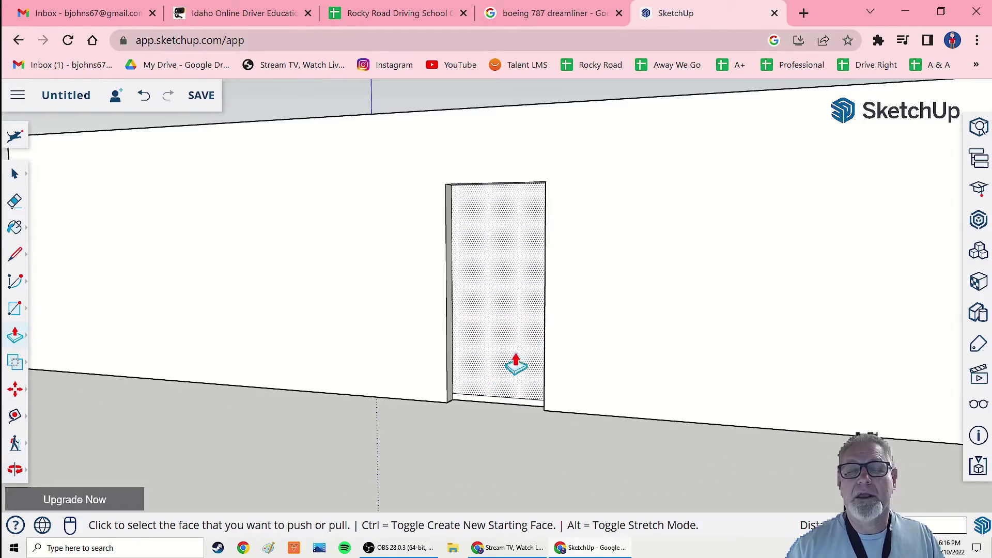
pyautogui.moveTo(531, 332); pyautogui.dragTo(440, 394, button='middle')
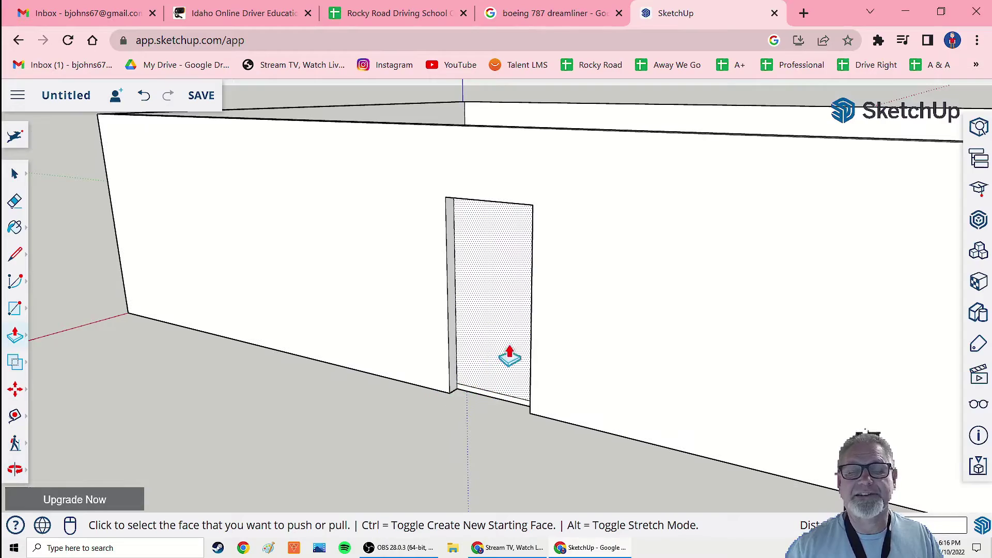
pyautogui.moveTo(510, 355); pyautogui.dragTo(465, 324, button='middle')
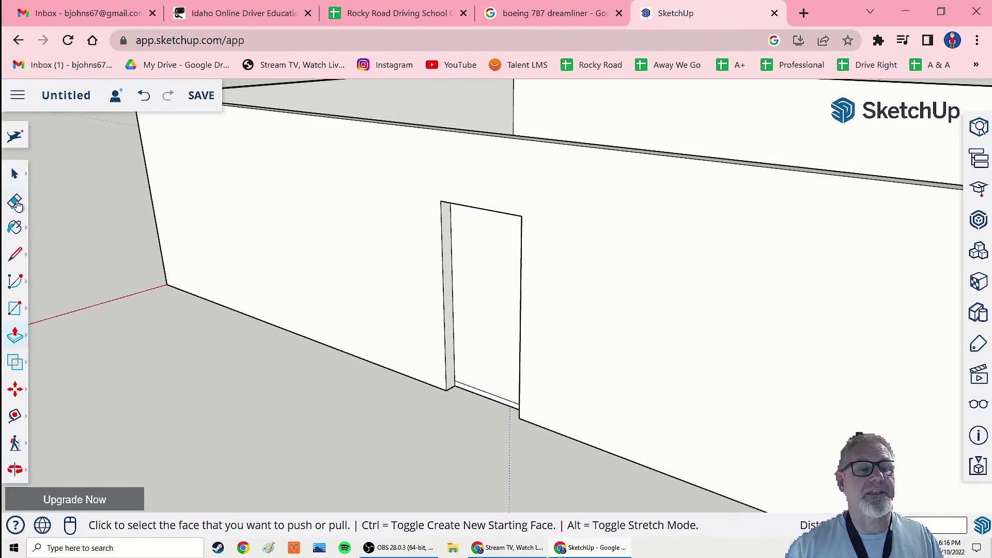
# Select the recessed door face and delete it to open the doorway through the wall.
pyautogui.click(15, 174)
pyautogui.click(486, 287)
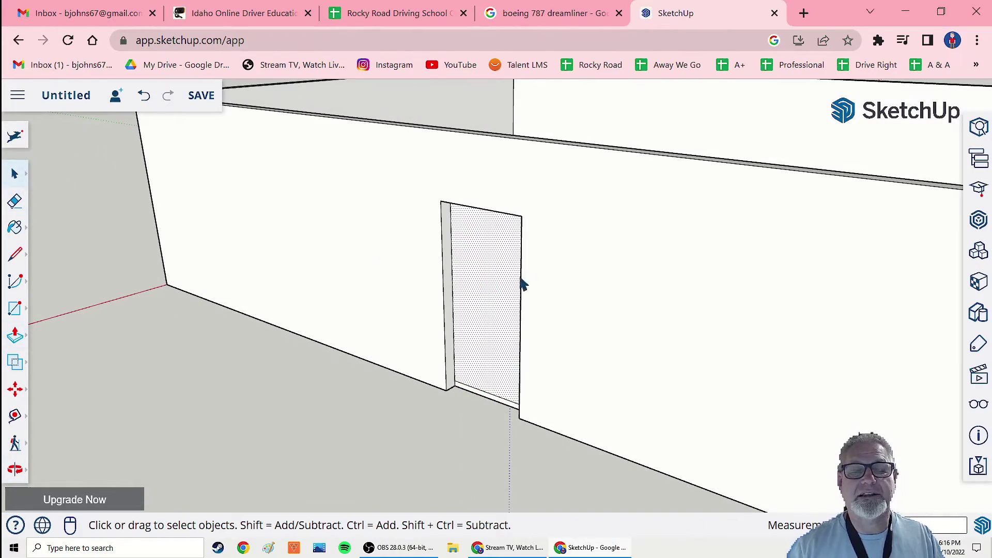
pyautogui.moveTo(521, 284); pyautogui.dragTo(327, 334, button='middle')
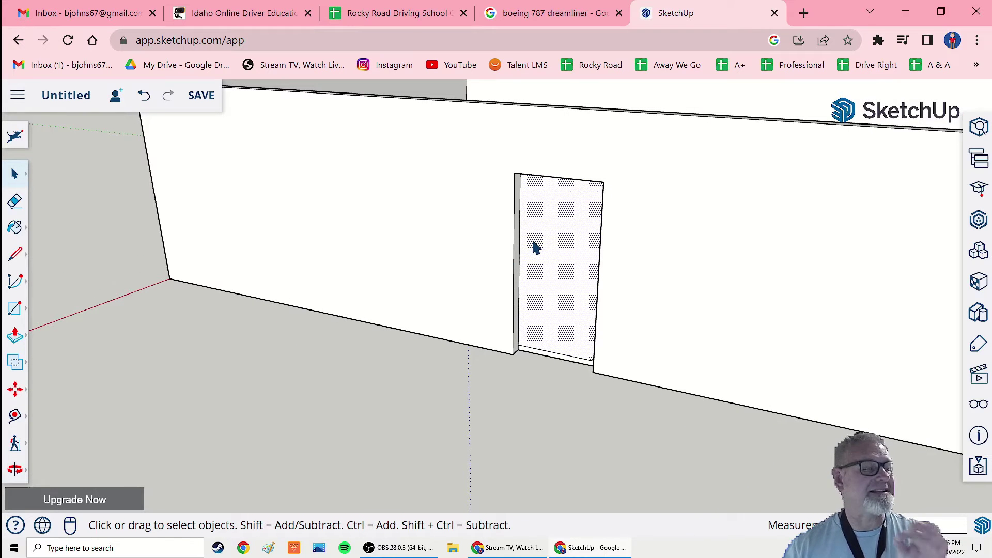
pyautogui.press('Delete')
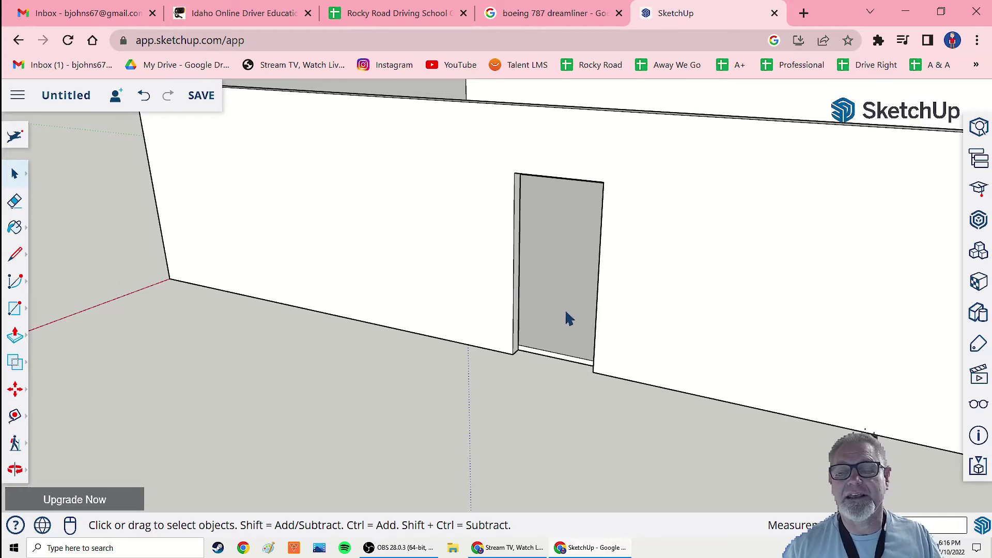
# Examine the open doorway and the raised floor edge at its base from several angles.
pyautogui.moveTo(569, 317); pyautogui.dragTo(575, 281, button='middle')
pyautogui.scroll(-6, 573, 356)
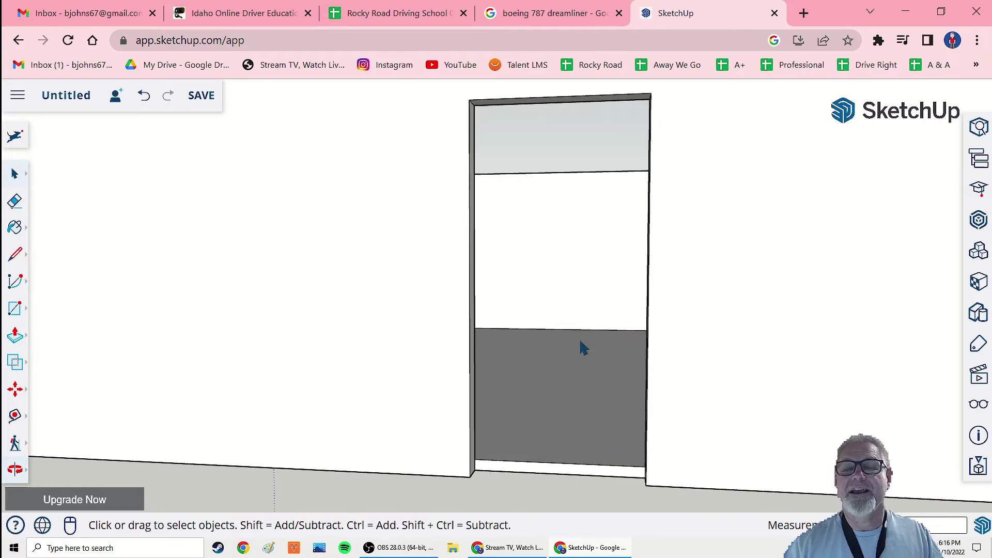
pyautogui.scroll(5, 575, 359)
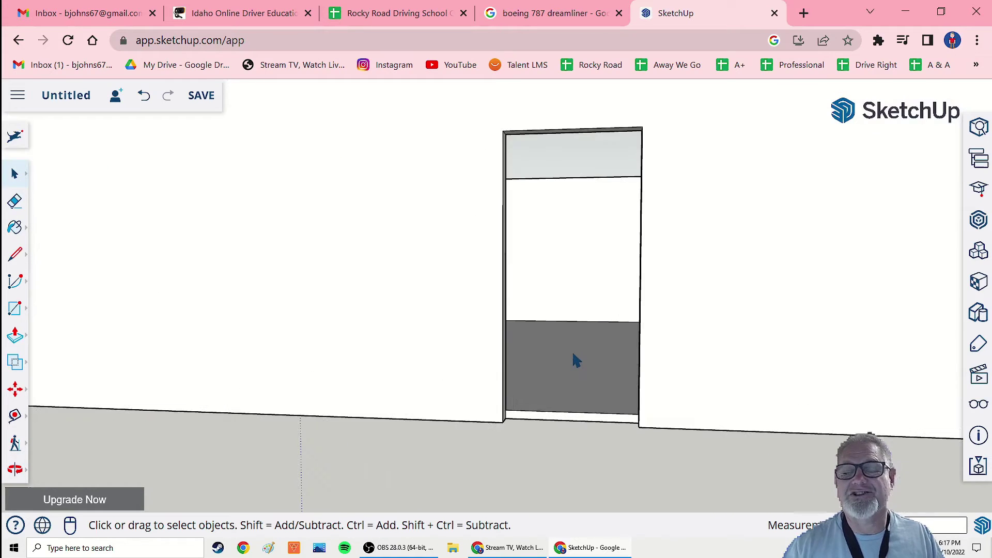
pyautogui.moveTo(574, 359); pyautogui.dragTo(621, 404, button='middle')
pyautogui.scroll(1, 601, 398)
pyautogui.scroll(4, 620, 404)
pyautogui.scroll(2, 623, 409)
pyautogui.moveTo(609, 451); pyautogui.dragTo(513, 463, button='middle')
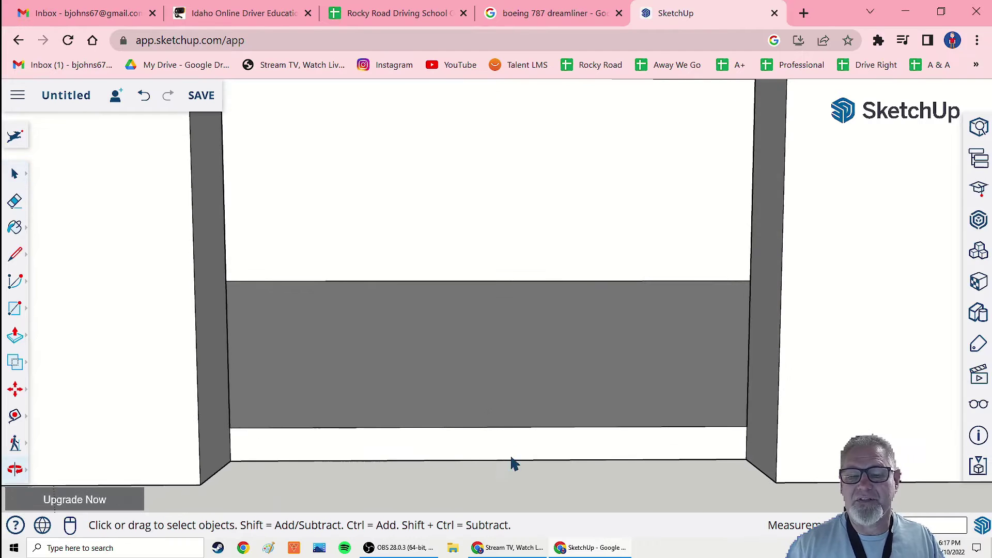
pyautogui.moveTo(385, 391); pyautogui.dragTo(316, 390, button='middle')
pyautogui.scroll(-3, 368, 383)
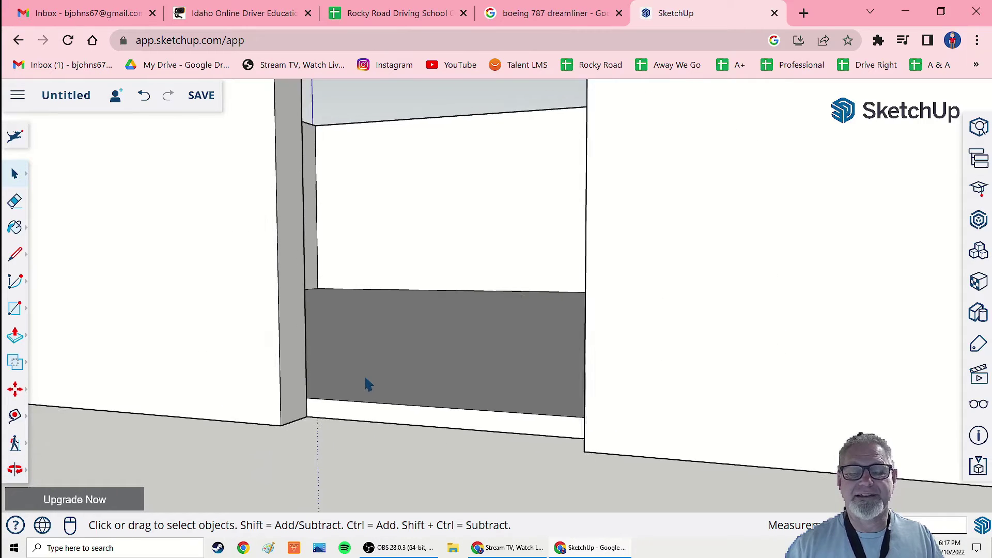
pyautogui.scroll(6, 387, 406)
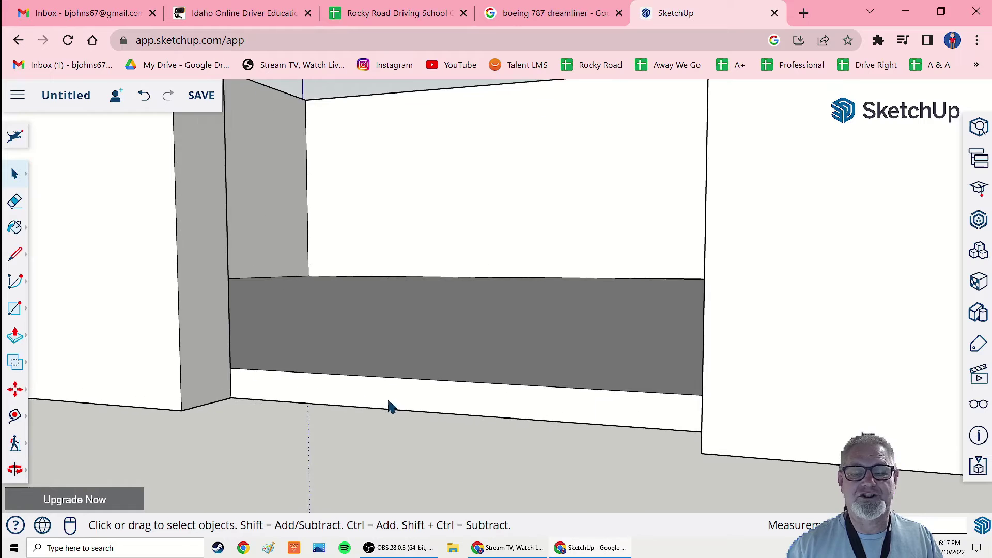
pyautogui.scroll(-4, 423, 401)
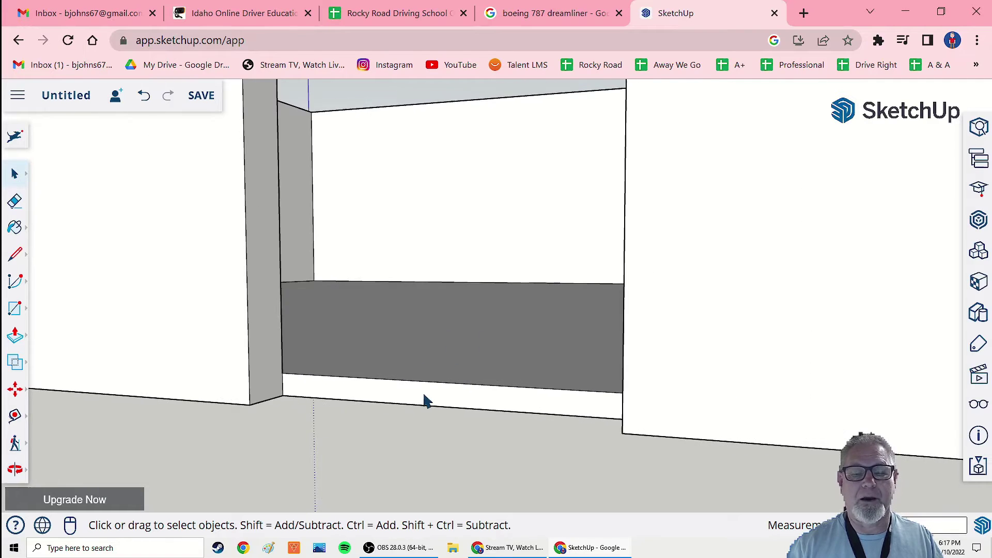
# Push the building's floor face down with Push/Pull to leave only a thin step at the doorway.
pyautogui.click(14, 341)
pyautogui.click(408, 361)
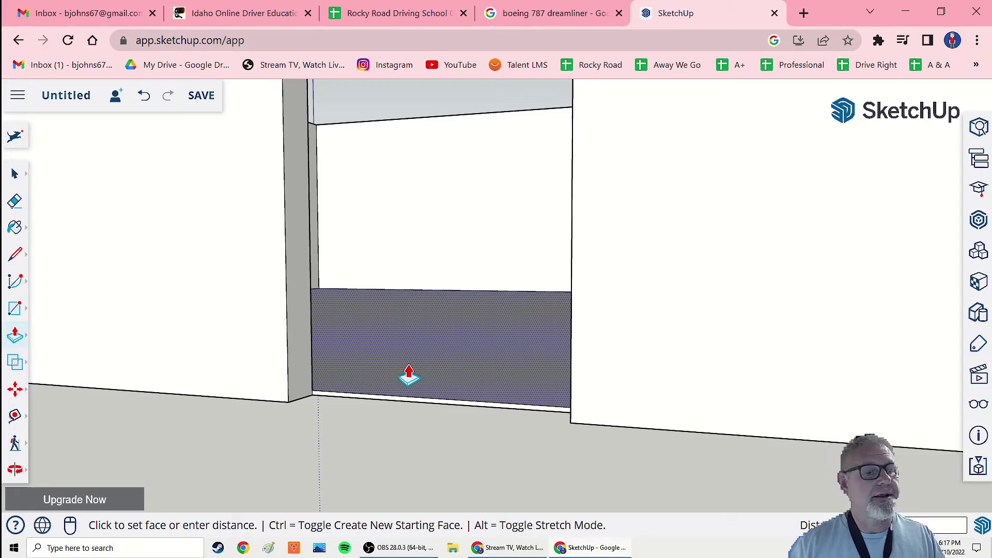
pyautogui.click(382, 449)
# Pull the thin floor edge in the doorway outward until it is flush with the outer wall.
pyautogui.moveTo(383, 448); pyautogui.dragTo(331, 364, button='middle')
pyautogui.moveTo(374, 337); pyautogui.dragTo(340, 355, button='middle')
pyautogui.scroll(-2, 339, 344)
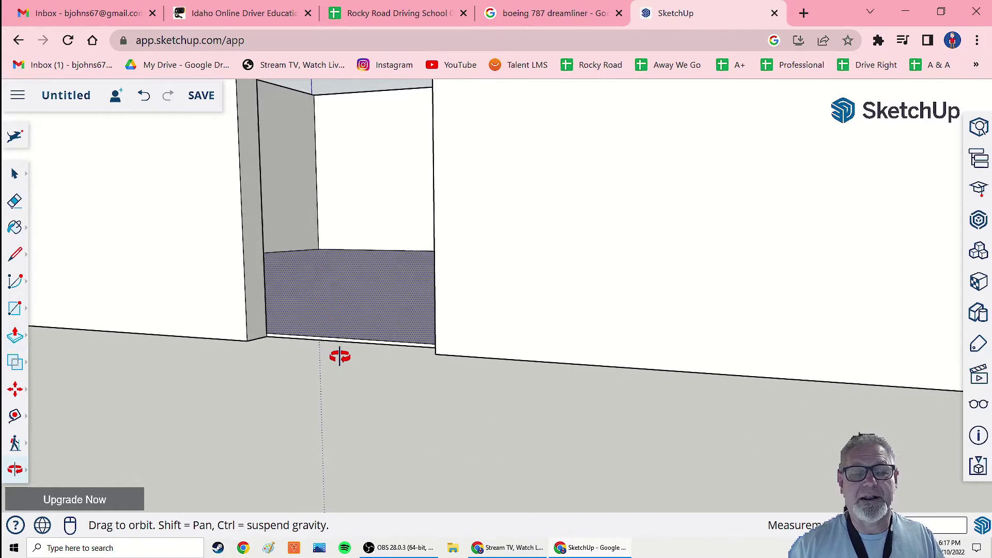
pyautogui.scroll(5, 320, 358)
pyautogui.scroll(-4, 284, 352)
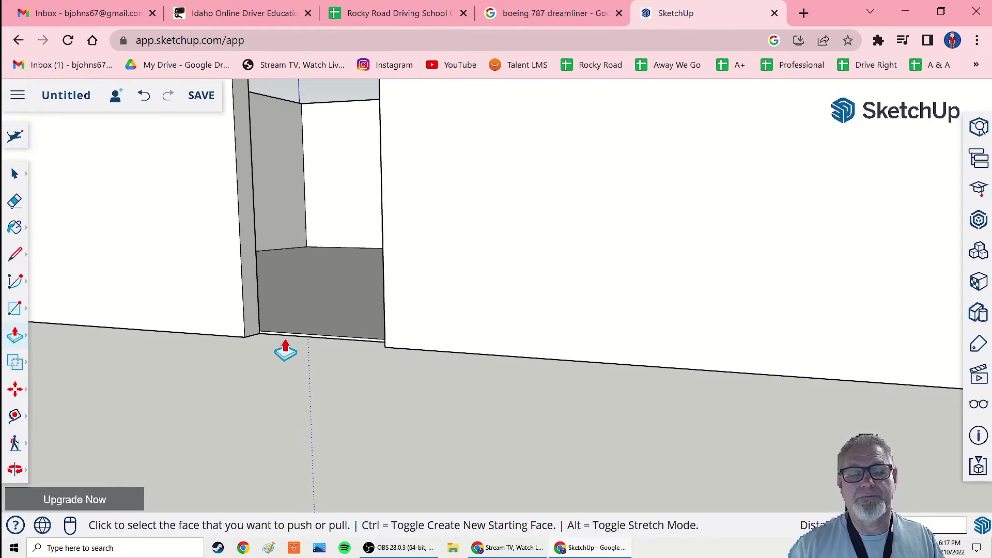
pyautogui.scroll(3, 293, 354)
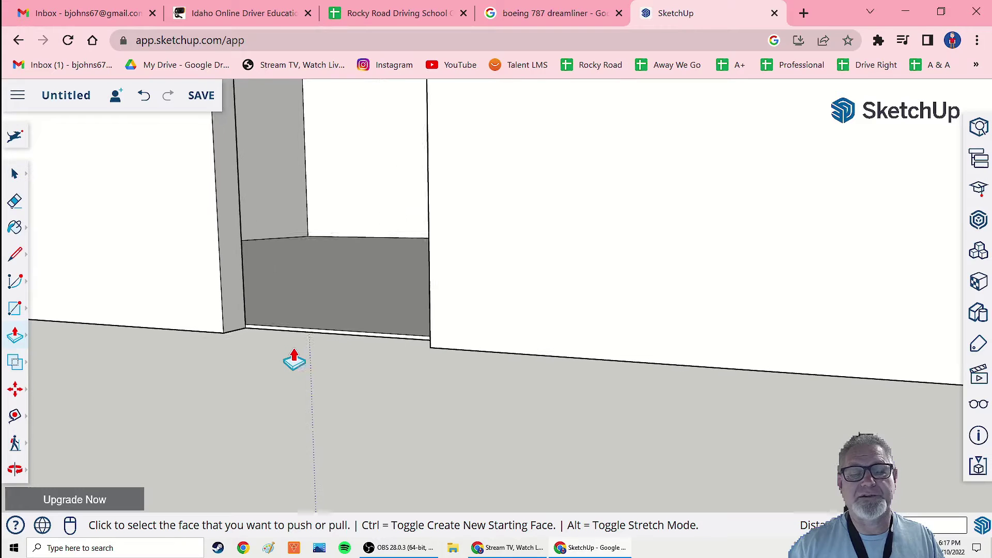
pyautogui.click(314, 333)
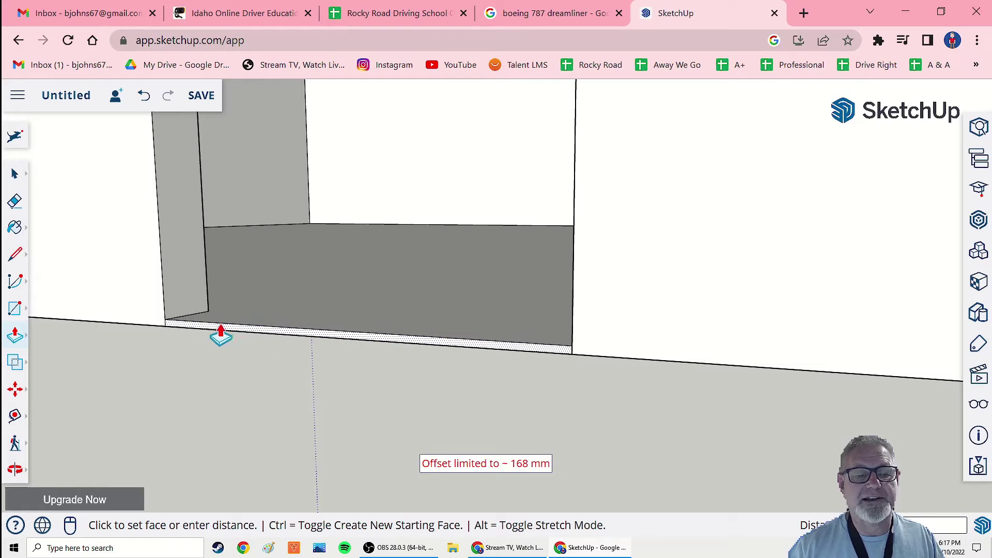
pyautogui.click(165, 325)
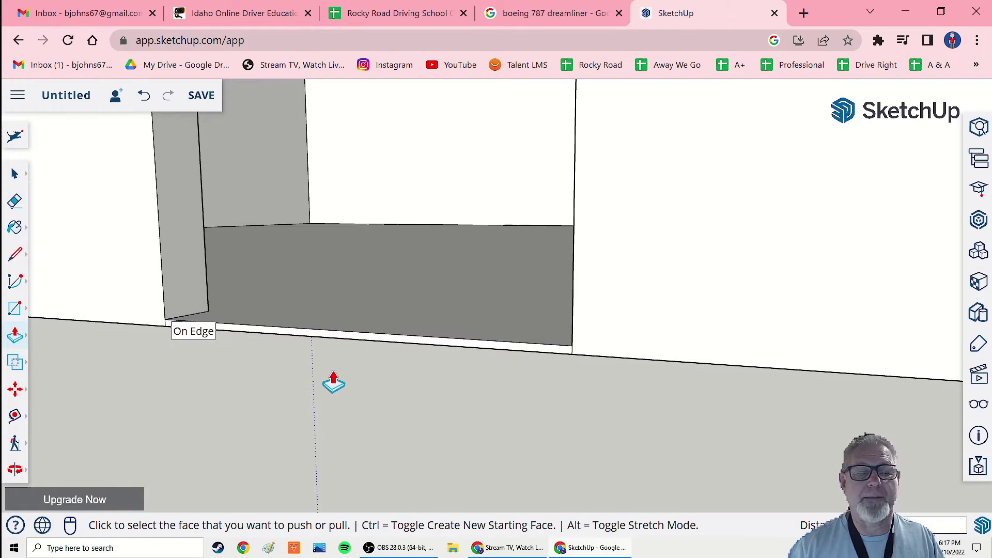
# Examine the doorway's flush threshold up close from both sides, and the whole building from farther away.
pyautogui.scroll(4, 239, 381)
pyautogui.moveTo(239, 387); pyautogui.dragTo(388, 402, button='middle')
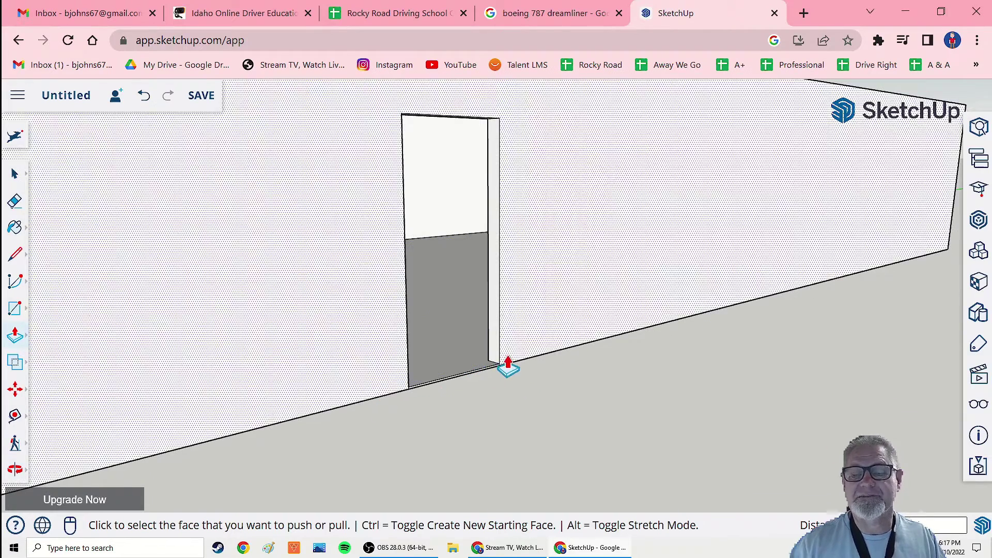
pyautogui.scroll(4, 455, 409)
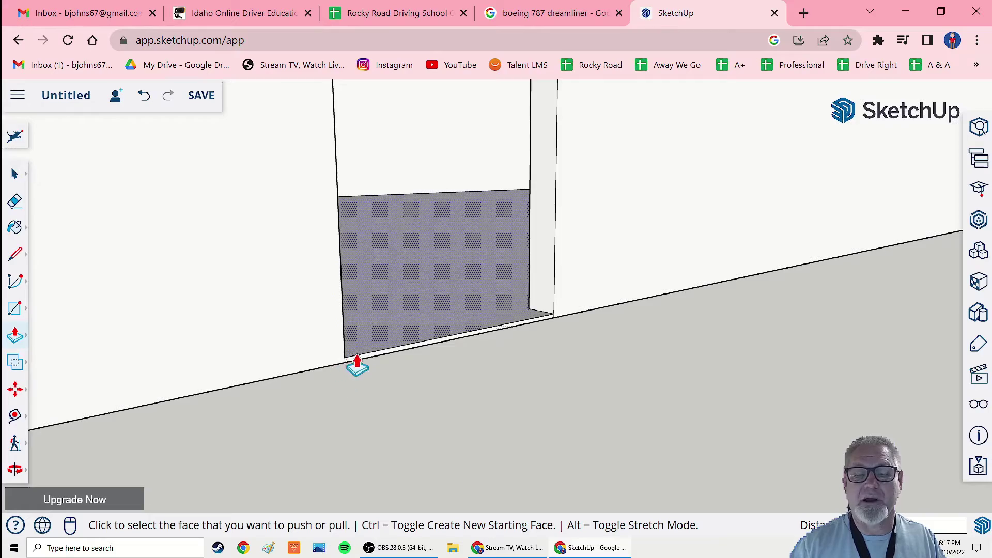
pyautogui.scroll(-3, 555, 336)
pyautogui.moveTo(481, 358); pyautogui.dragTo(502, 359, button='middle')
pyautogui.scroll(2, 503, 360)
pyautogui.scroll(-8, 505, 363)
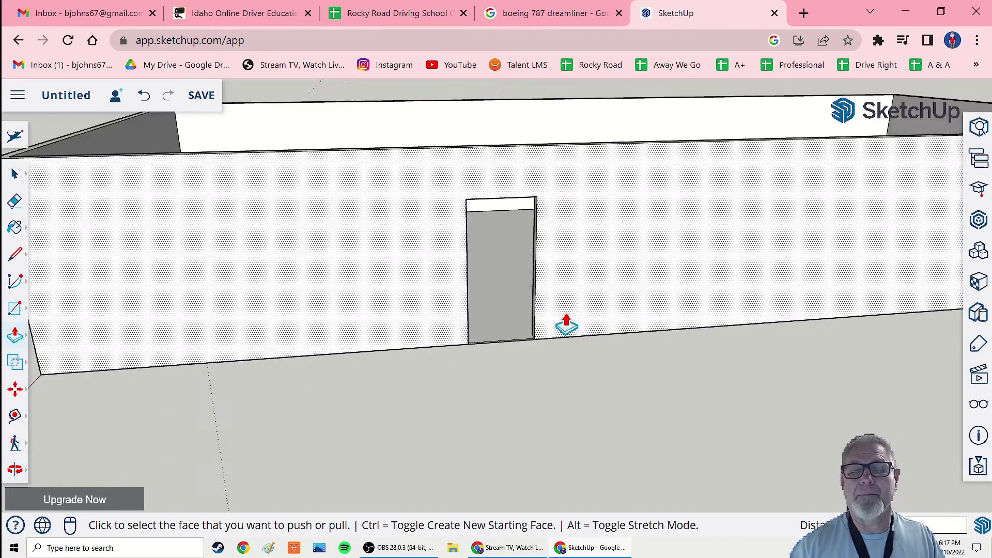
pyautogui.moveTo(432, 355); pyautogui.dragTo(567, 312, button='middle')
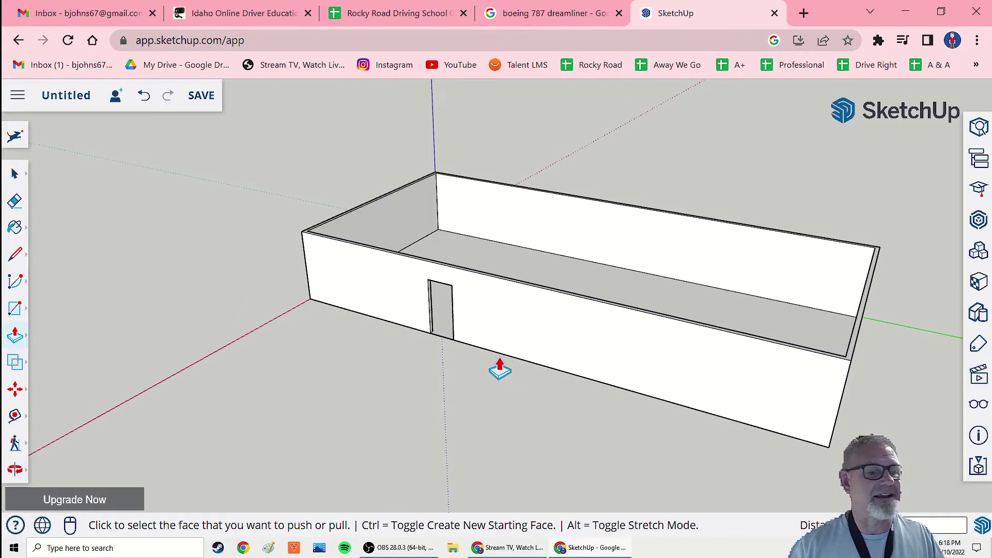
# Draw a small window rectangle on the outside of the long wall, beside the doorway.
pyautogui.scroll(3, 551, 323)
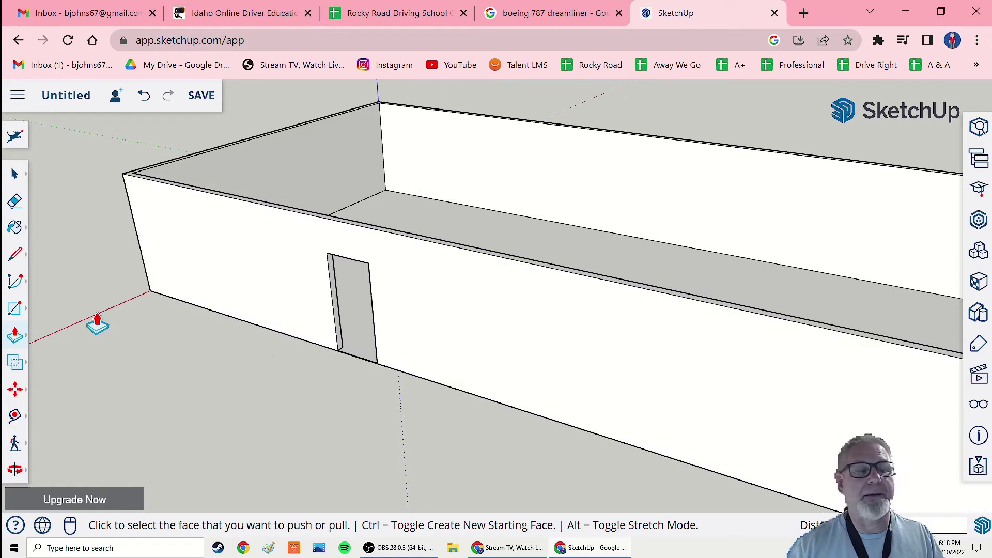
pyautogui.click(14, 310)
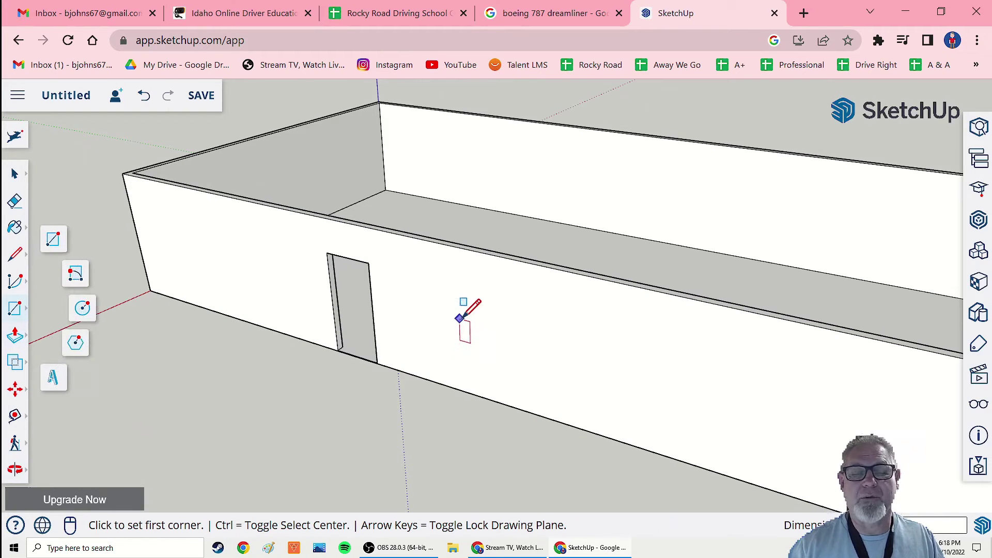
pyautogui.click(459, 317)
pyautogui.click(529, 299)
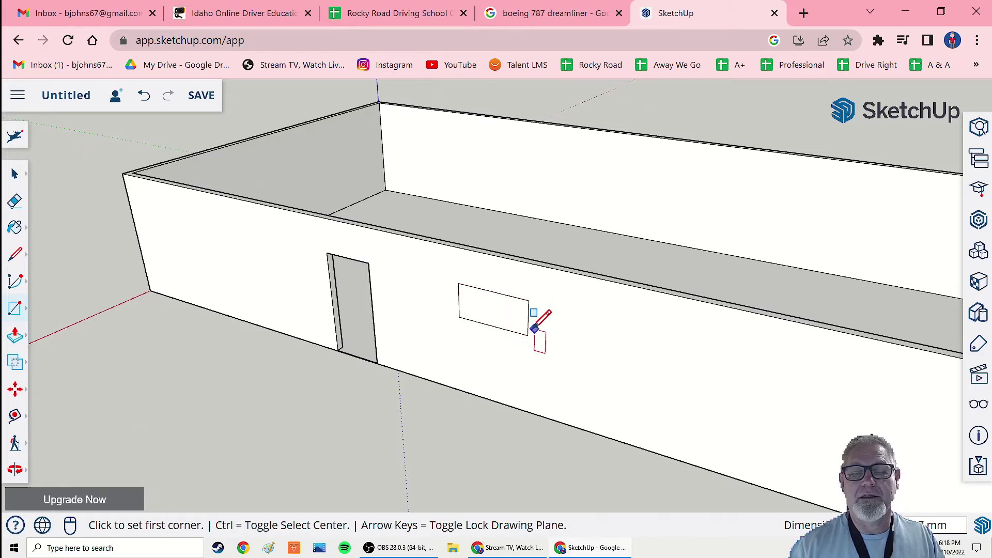
# Push the window rectangle through the full wall thickness to cut an opening.
pyautogui.moveTo(538, 325); pyautogui.dragTo(195, 362, button='middle')
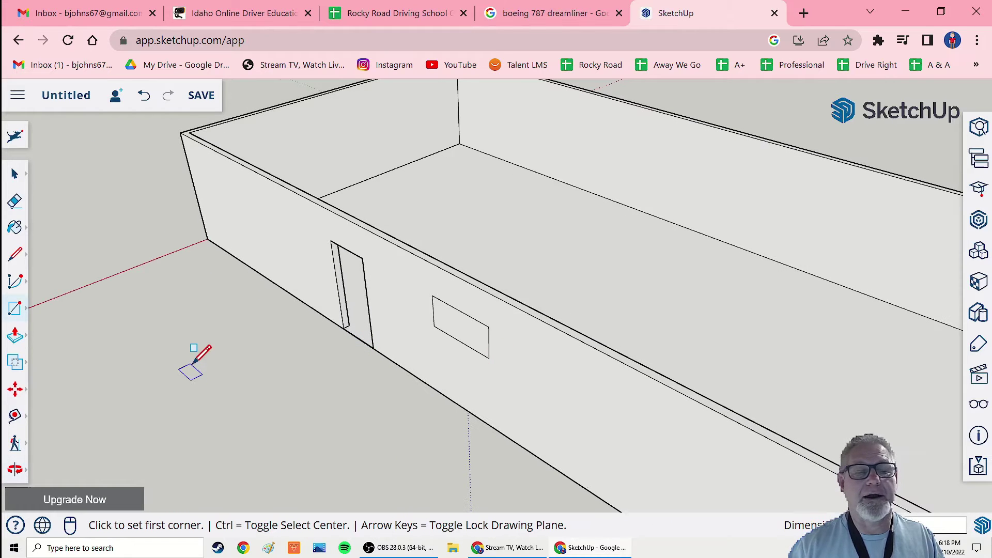
pyautogui.click(15, 336)
pyautogui.click(444, 336)
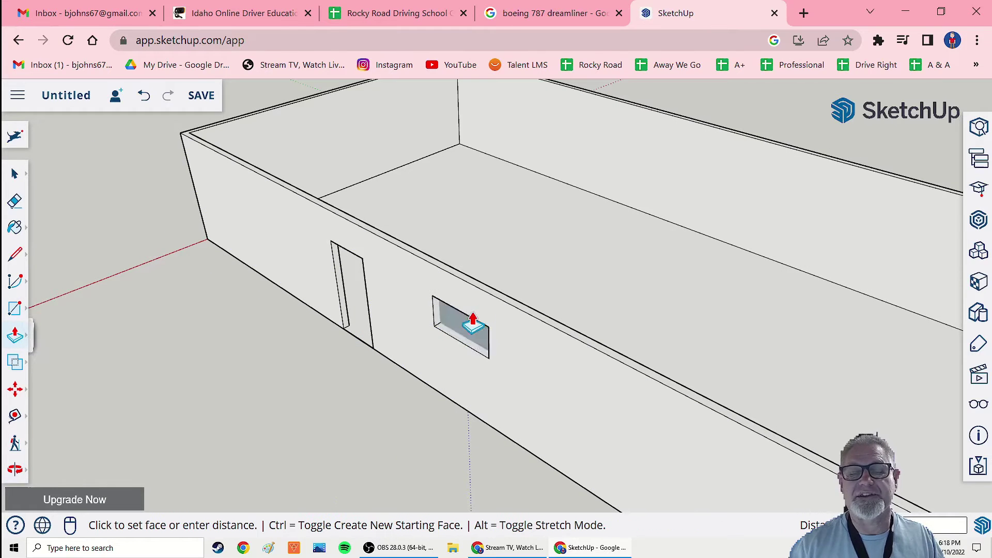
pyautogui.click(499, 291)
# Examine the window opening up close and the whole building from outside and above.
pyautogui.moveTo(393, 380); pyautogui.dragTo(481, 325, button='middle')
pyautogui.scroll(3, 482, 325)
pyautogui.moveTo(439, 368); pyautogui.dragTo(496, 317, button='middle')
pyautogui.scroll(-3, 440, 356)
pyautogui.scroll(4, 448, 357)
pyautogui.scroll(-6, 441, 350)
pyautogui.scroll(2, 404, 359)
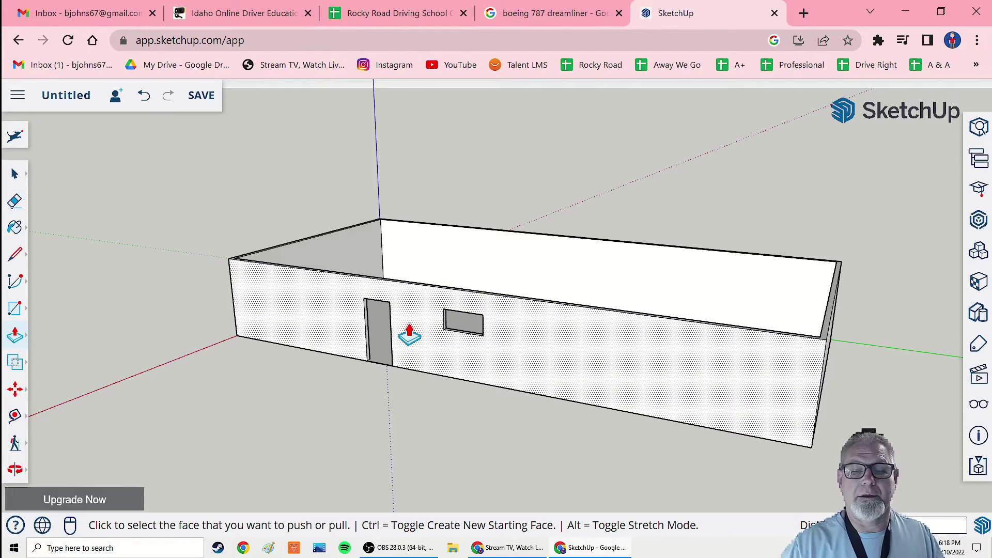
pyautogui.scroll(-3, 409, 334)
pyautogui.moveTo(362, 310); pyautogui.dragTo(456, 427, button='middle')
pyautogui.scroll(3, 476, 298)
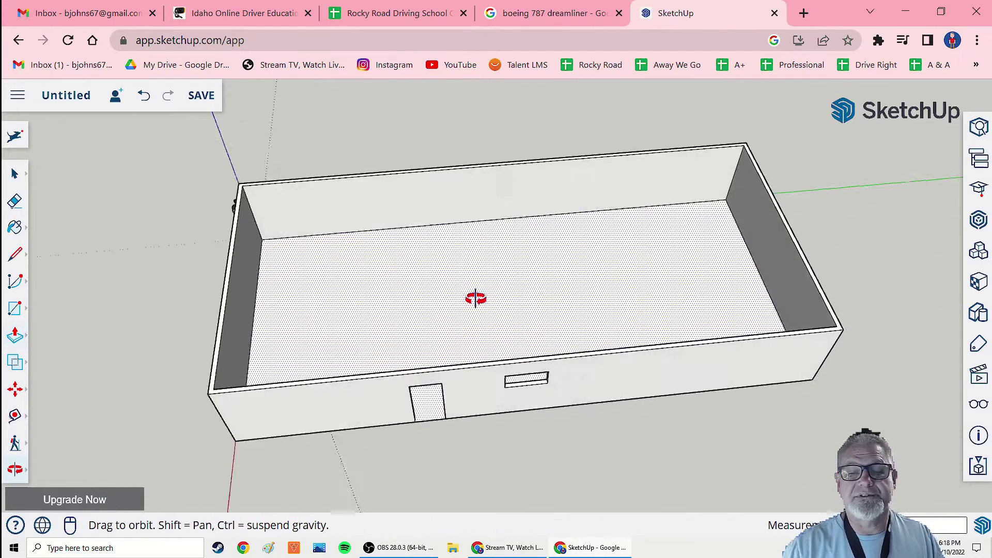
pyautogui.moveTo(475, 298); pyautogui.dragTo(464, 294, button='middle')
pyautogui.moveTo(577, 274); pyautogui.dragTo(568, 238, button='middle')
pyautogui.scroll(4, 593, 260)
pyautogui.scroll(3, 609, 224)
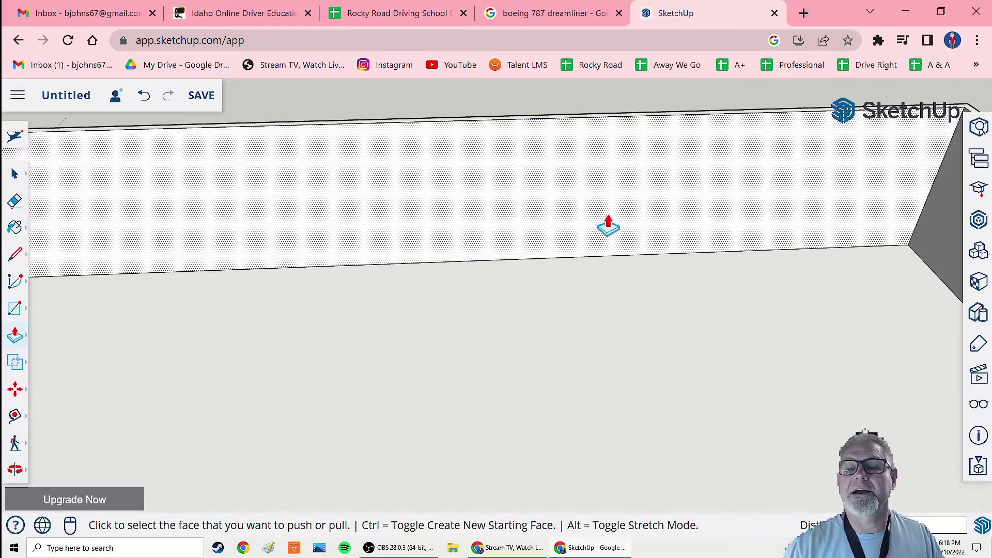
pyautogui.moveTo(639, 243); pyautogui.dragTo(586, 233, button='middle')
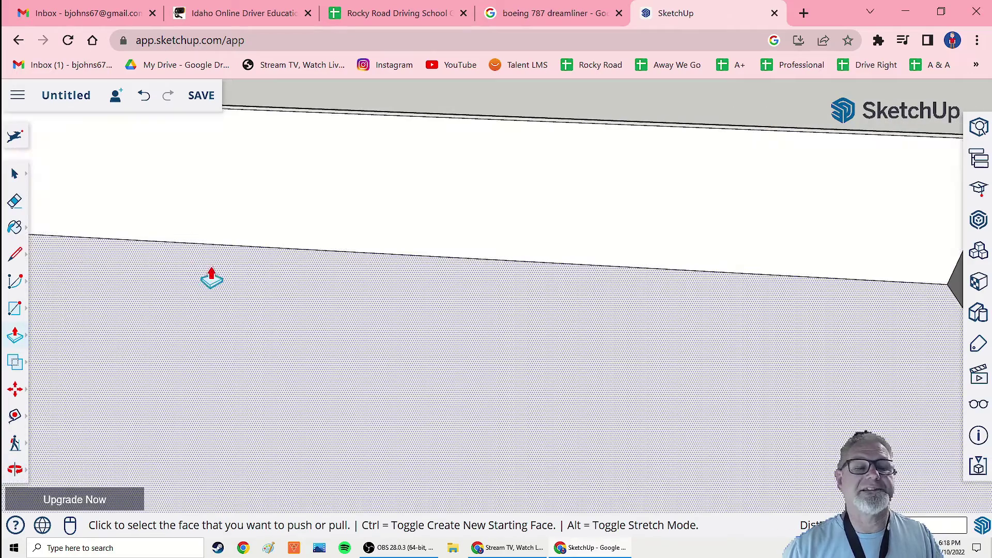
pyautogui.click(15, 312)
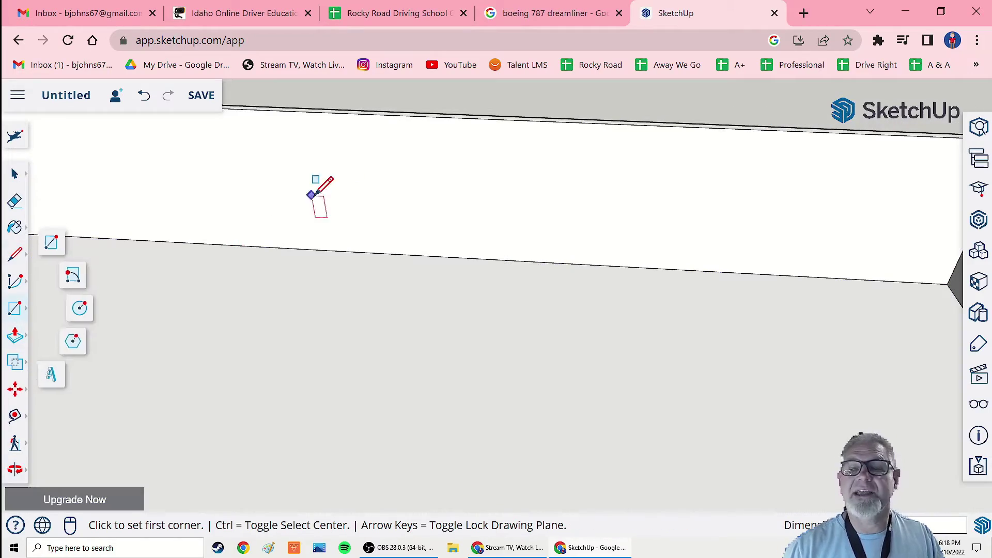
pyautogui.click(601, 123)
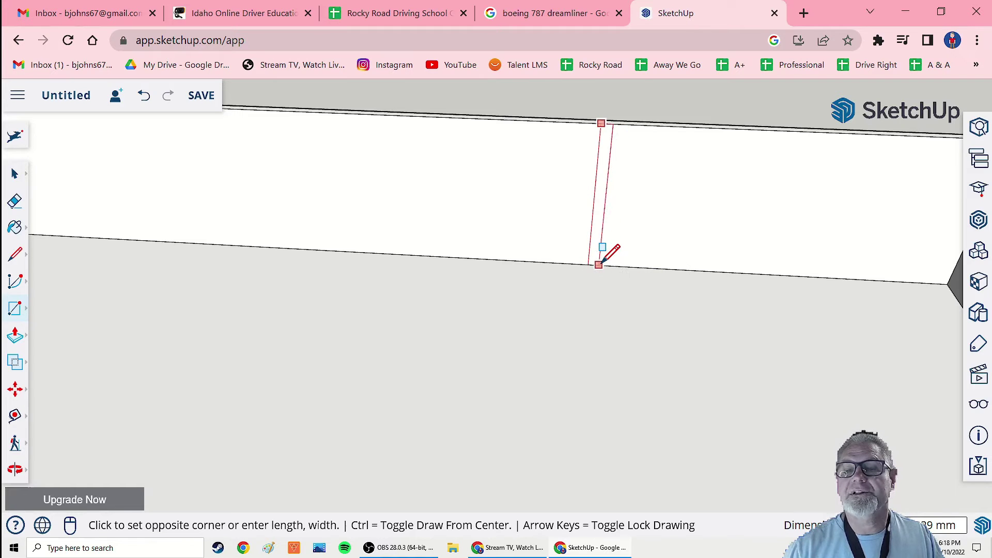
pyautogui.moveTo(598, 264)
pyautogui.mouseDown(button='middle')
pyautogui.moveTo(605, 279)
pyautogui.moveTo(592, 267)
pyautogui.mouseUp(button='middle')
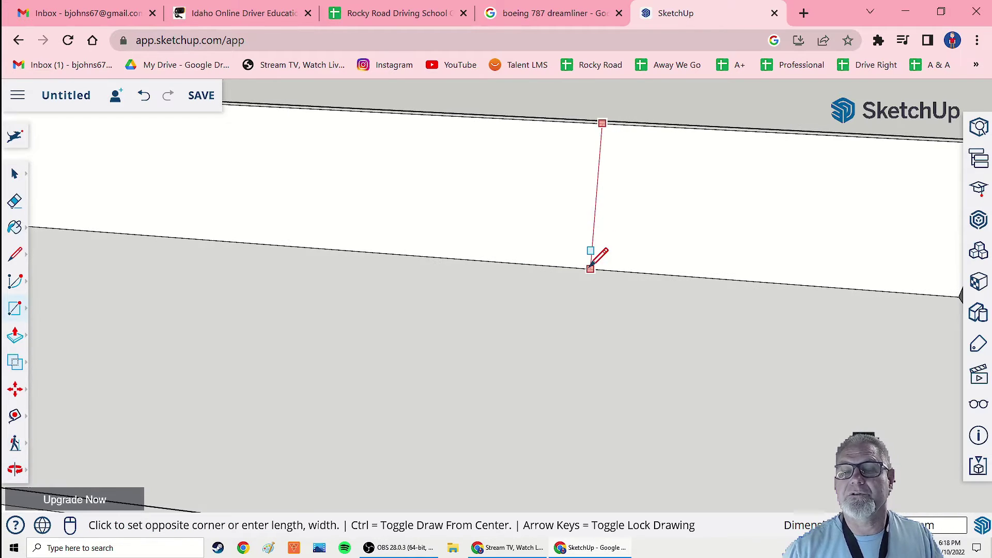
pyautogui.scroll(3, 589, 263)
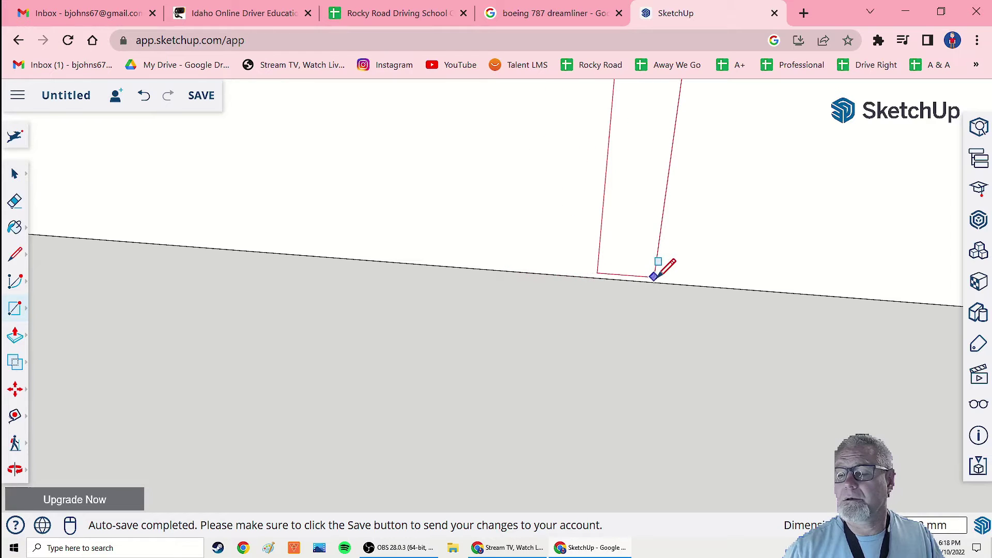
pyautogui.scroll(-5, 646, 277)
pyautogui.moveTo(644, 272); pyautogui.dragTo(613, 341, button='middle')
pyautogui.scroll(-3, 521, 308)
pyautogui.scroll(4, 620, 287)
pyautogui.scroll(4, 581, 274)
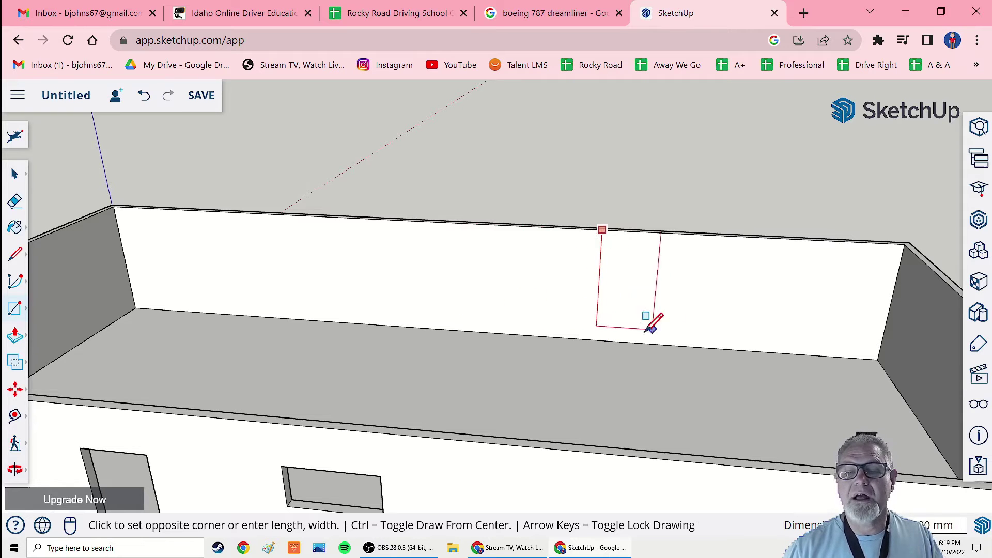
# Draw two closely spaced vertical lines on the back wall's inner face, from its top edge down to the floor.
pyautogui.click(14, 256)
pyautogui.click(588, 228)
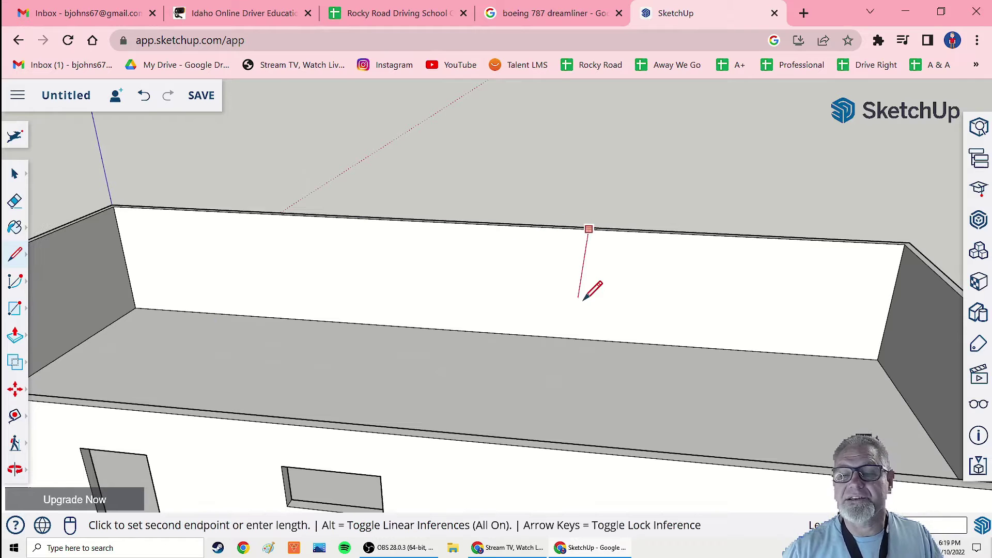
pyautogui.click(593, 337)
pyautogui.scroll(5, 594, 281)
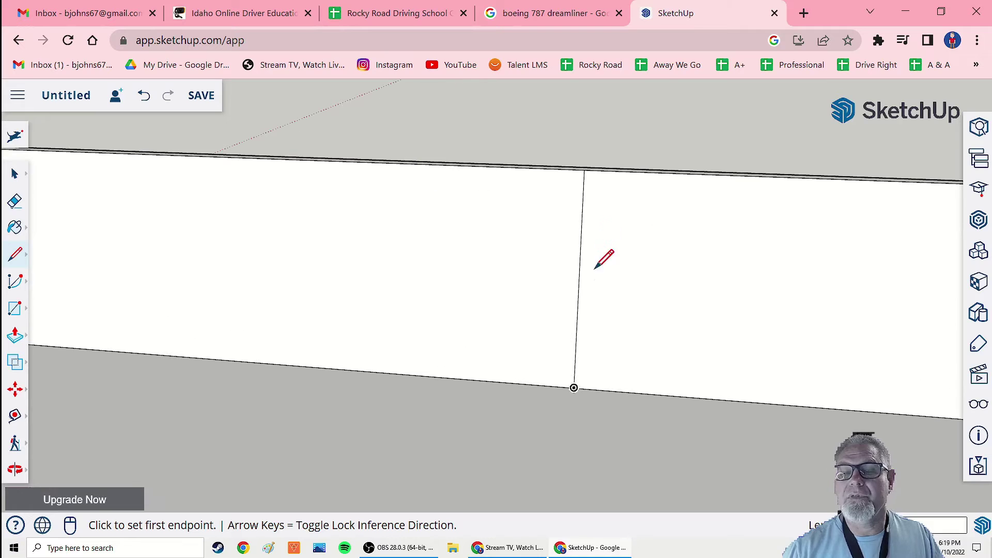
pyautogui.click(592, 170)
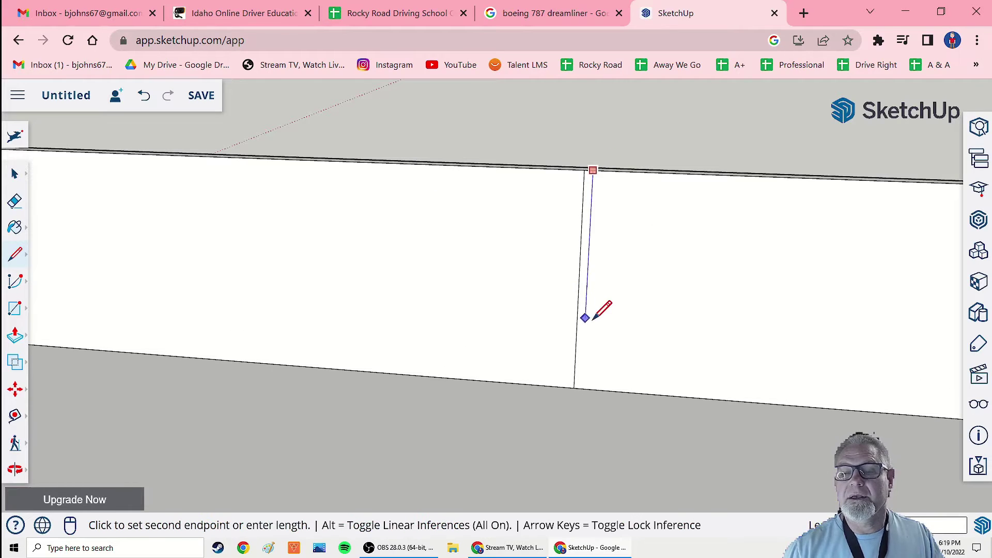
pyautogui.click(591, 387)
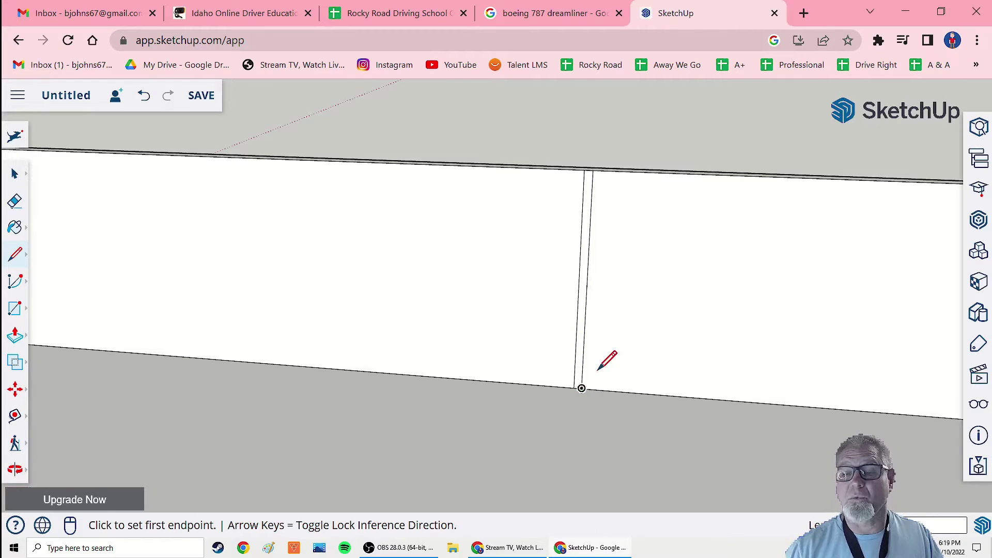
# Pull the narrow strip between the two lines into the room to form a partition wall ending short of the front wall.
pyautogui.moveTo(593, 370); pyautogui.dragTo(571, 362, button='middle')
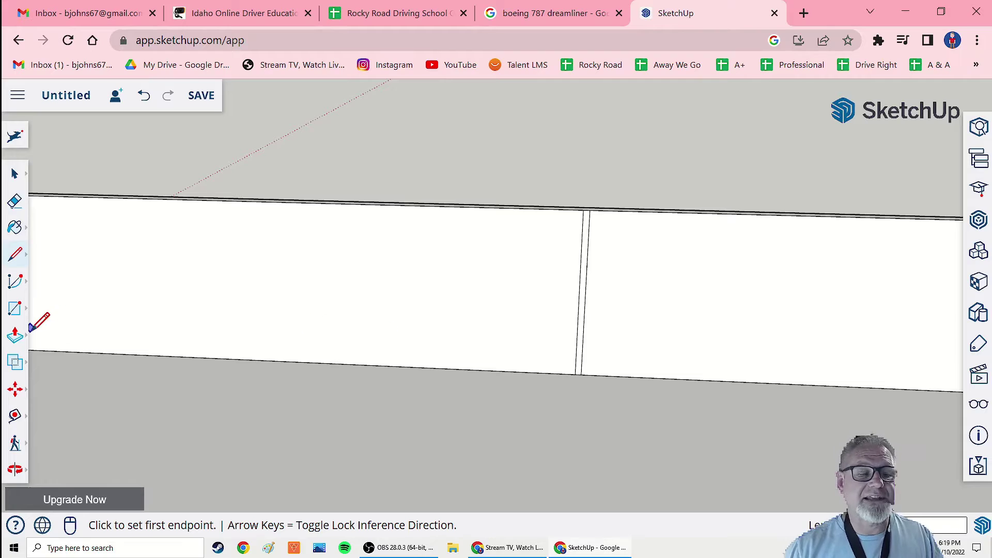
pyautogui.click(17, 341)
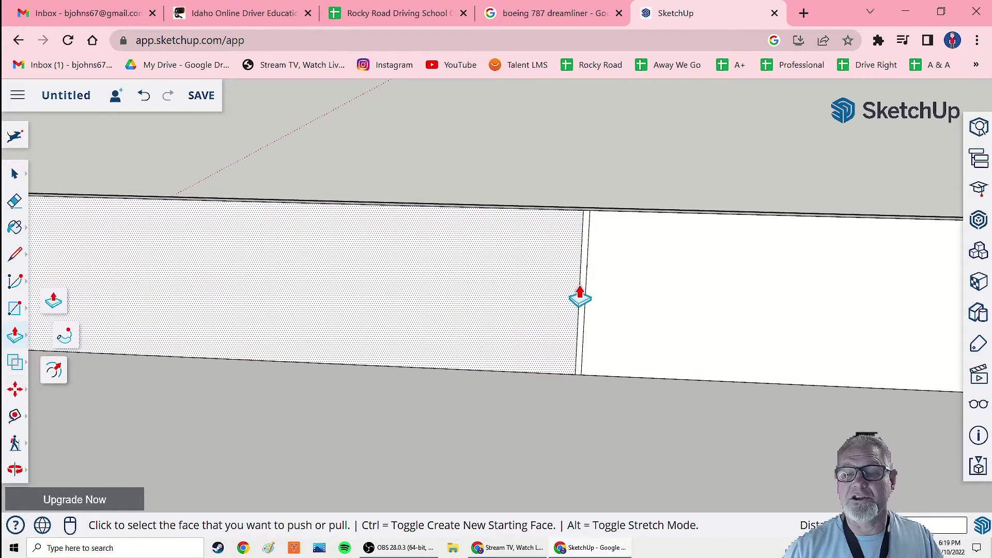
pyautogui.click(583, 294)
pyautogui.click(454, 410)
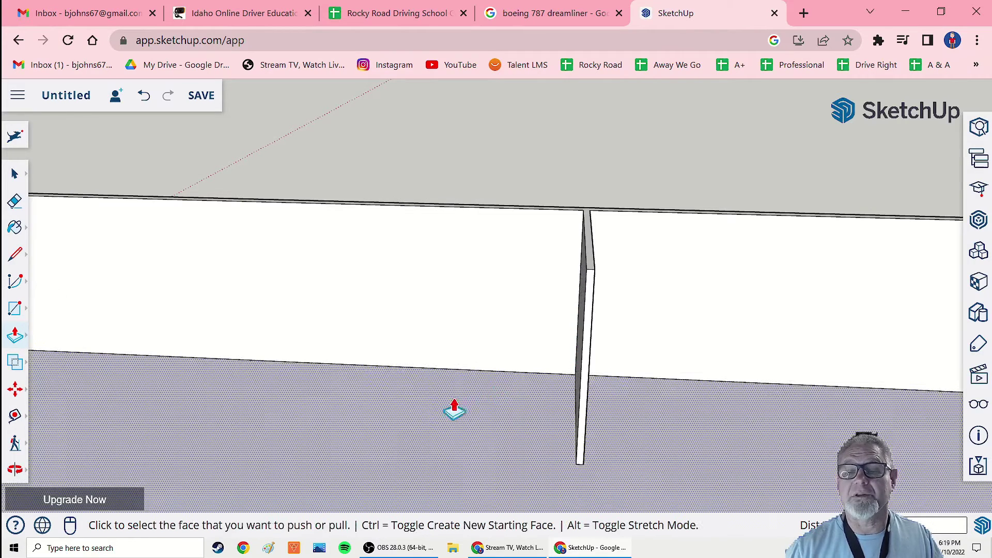
pyautogui.moveTo(454, 409); pyautogui.dragTo(543, 385, button='middle')
pyautogui.click(608, 370)
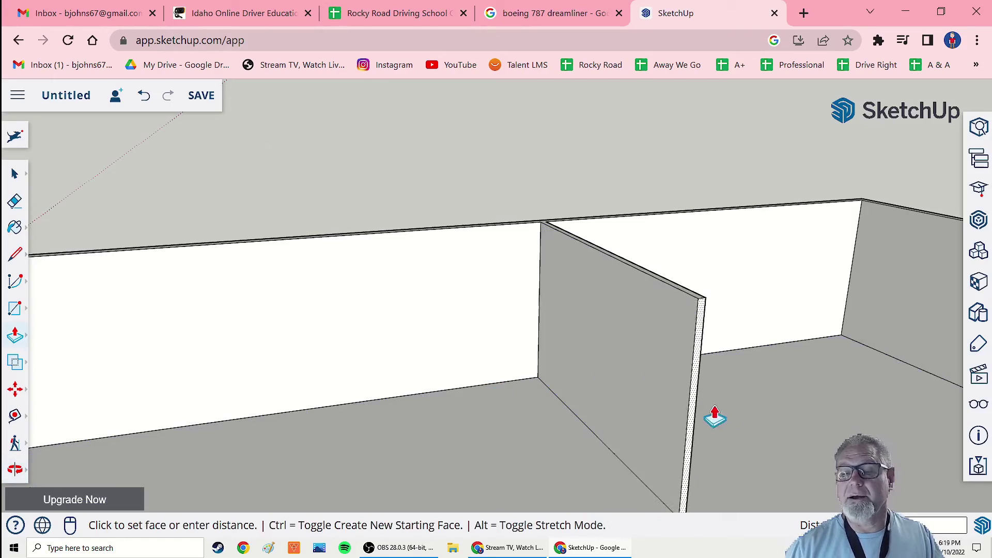
pyautogui.click(713, 414)
# Raise the shared top face of the outer walls and partition slightly with Push/Pull.
pyautogui.moveTo(713, 414); pyautogui.dragTo(596, 442, button='middle')
pyautogui.scroll(-5, 597, 441)
pyautogui.moveTo(658, 432); pyautogui.dragTo(635, 442, button='middle')
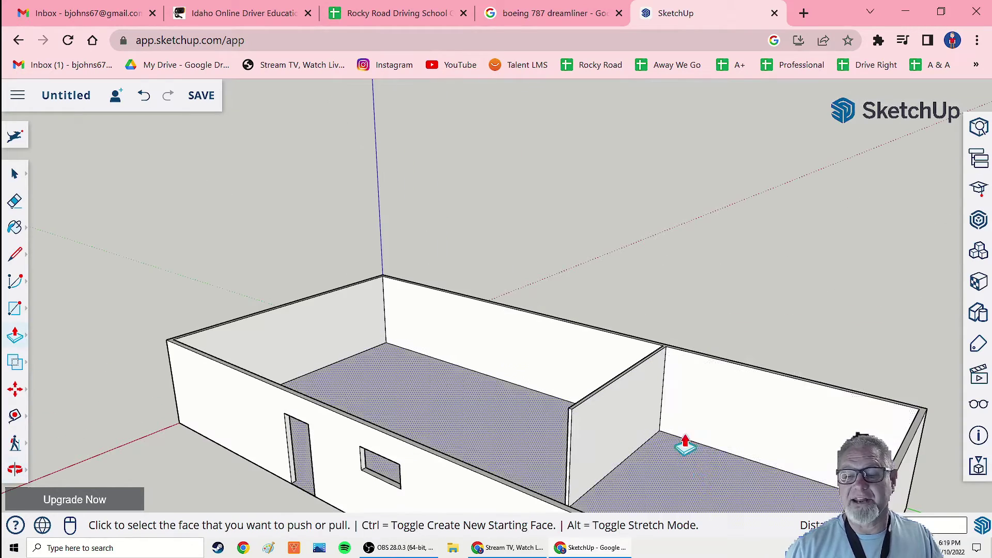
pyautogui.moveTo(528, 451); pyautogui.dragTo(587, 420, button='middle')
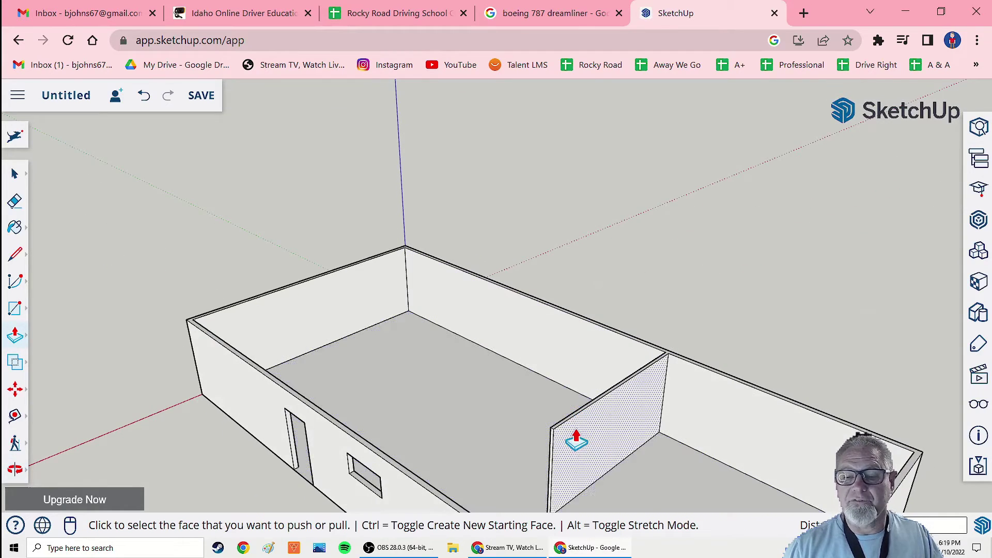
pyautogui.scroll(3, 576, 442)
pyautogui.click(565, 414)
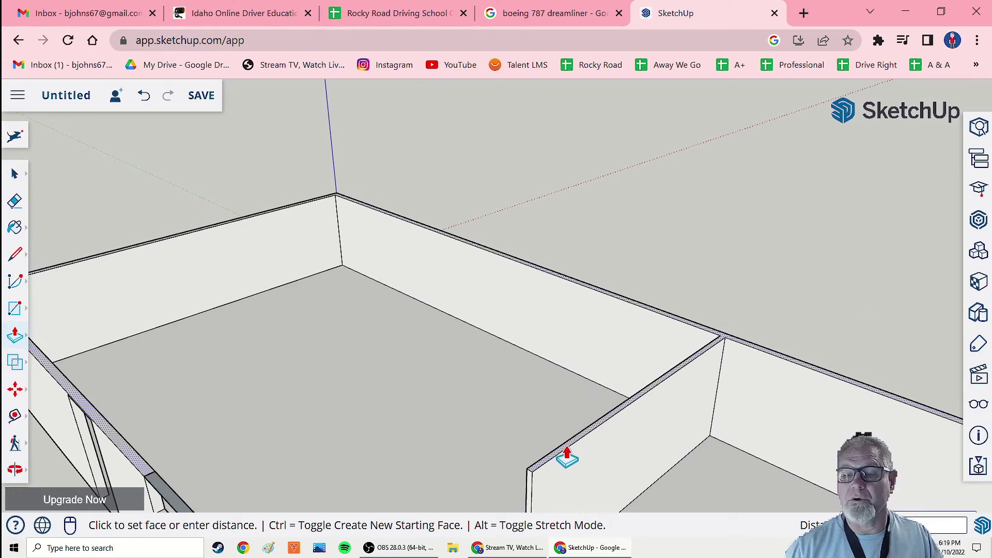
pyautogui.click(567, 389)
# Thicken the partition wall slightly by pulling its side face outward near the back wall.
pyautogui.scroll(-3, 451, 426)
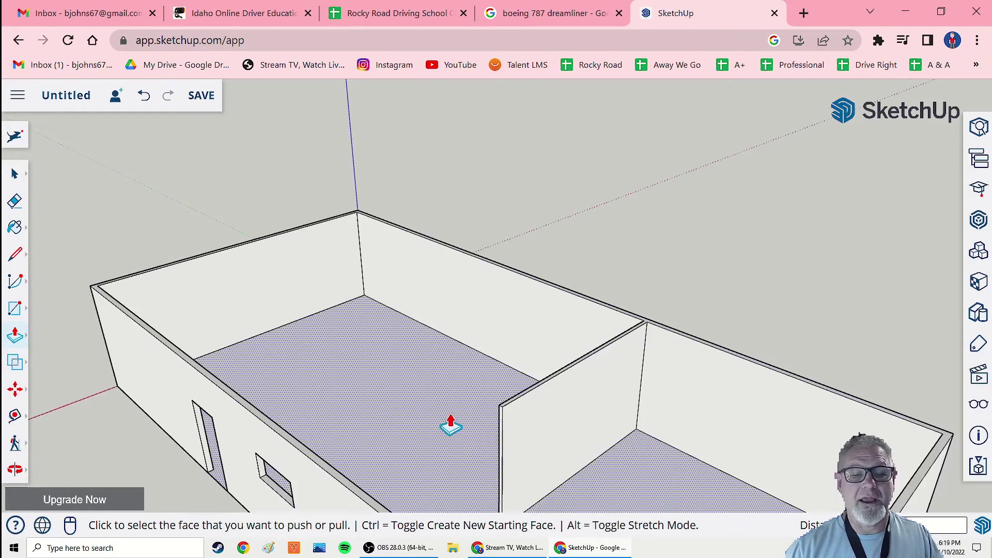
pyautogui.scroll(-2, 450, 427)
pyautogui.moveTo(442, 420); pyautogui.dragTo(549, 392, button='middle')
pyautogui.scroll(3, 599, 351)
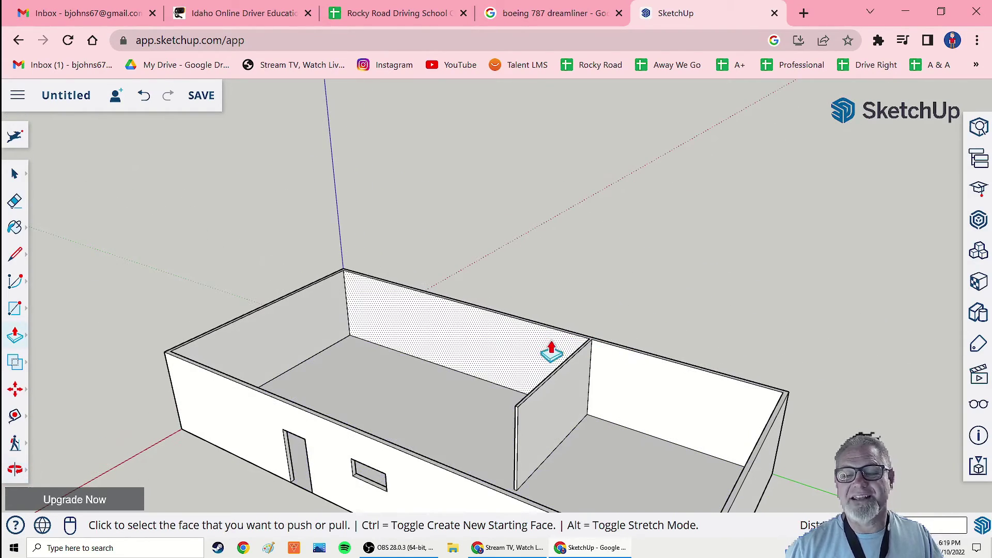
pyautogui.moveTo(551, 353); pyautogui.dragTo(582, 409, button='middle')
pyautogui.scroll(6, 569, 394)
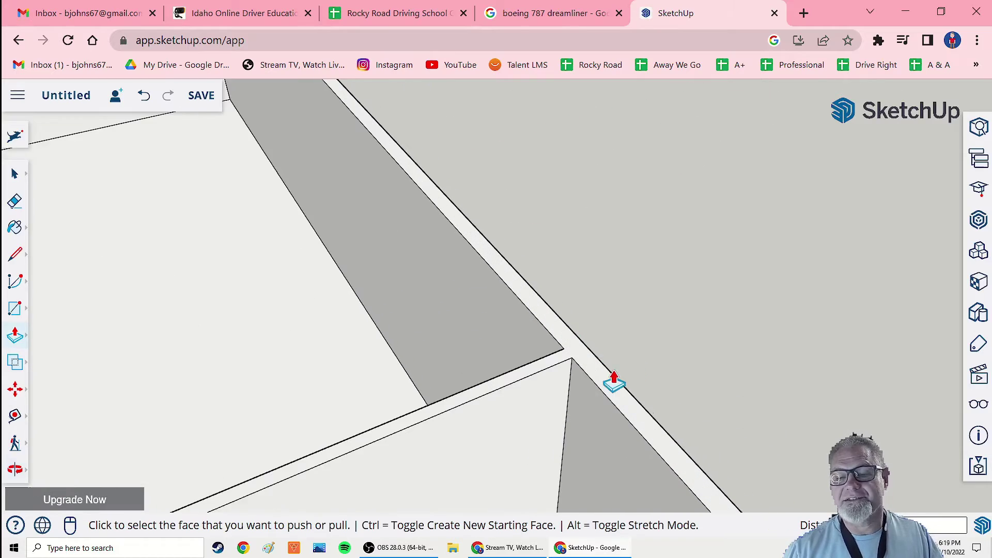
pyautogui.moveTo(514, 430); pyautogui.dragTo(593, 476, button='middle')
pyautogui.scroll(3, 566, 338)
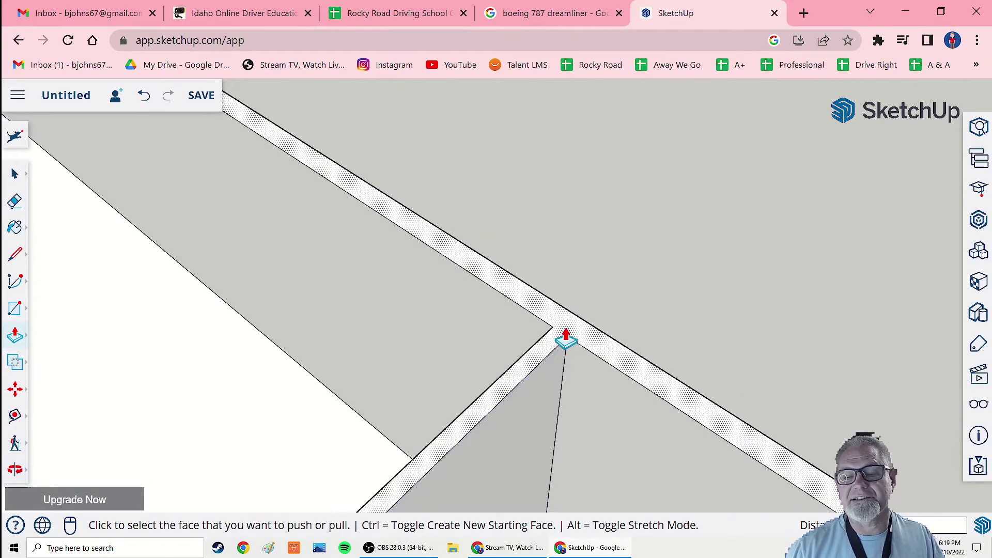
pyautogui.click(532, 421)
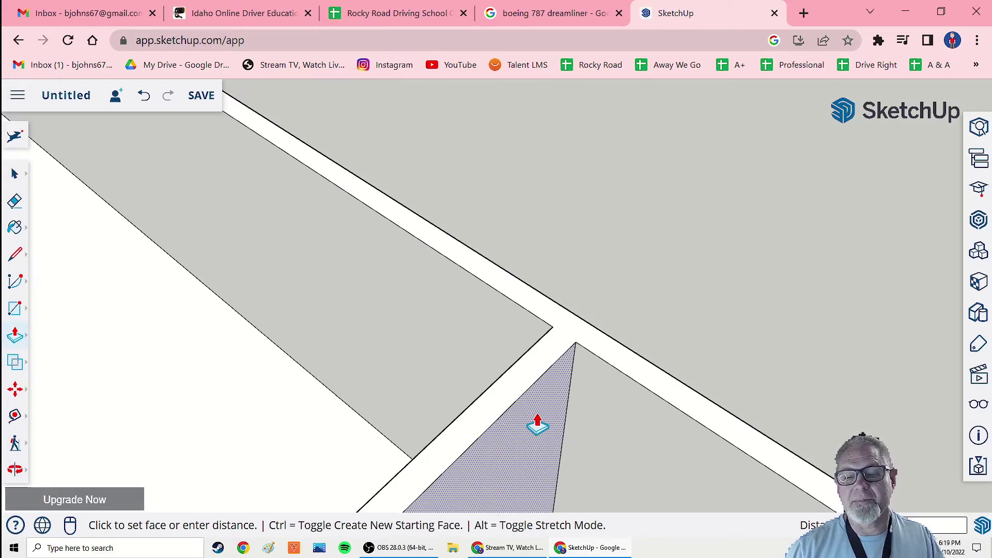
pyautogui.moveTo(537, 424); pyautogui.dragTo(556, 369, button='middle')
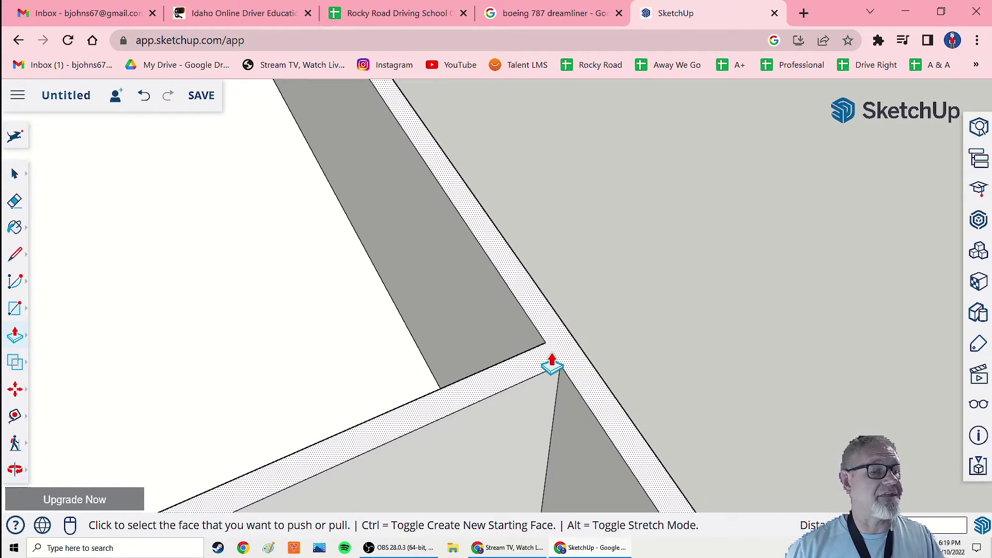
# Draw a short line across the partition's top where it meets the back wall, joining the two inner corners.
pyautogui.moveTo(505, 433); pyautogui.dragTo(196, 364, button='middle')
pyautogui.click(16, 255)
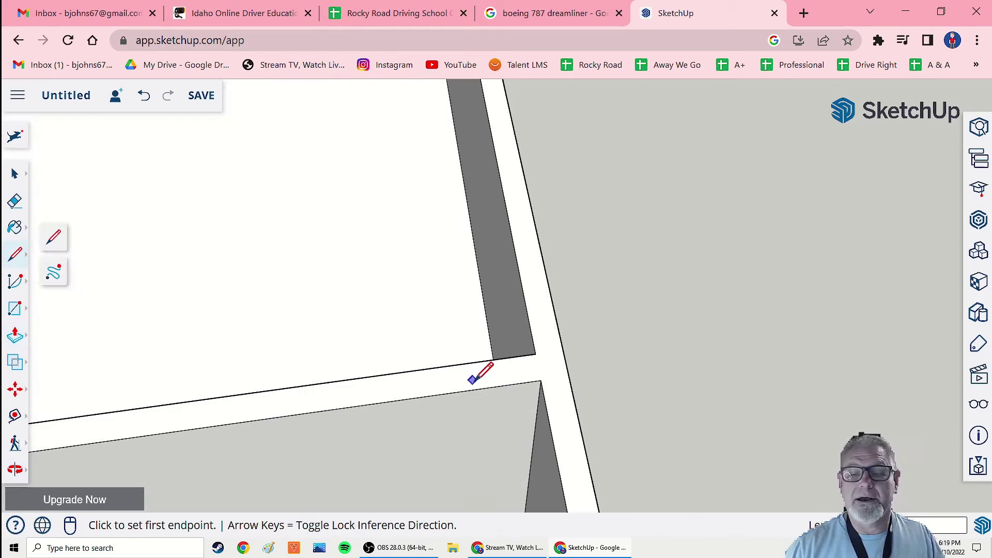
pyautogui.click(535, 354)
pyautogui.click(540, 382)
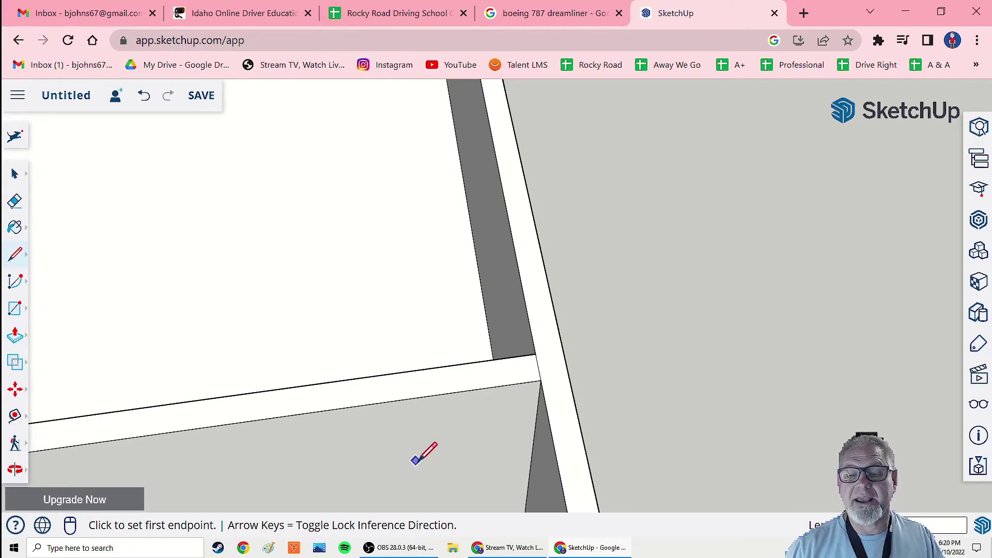
pyautogui.moveTo(415, 460)
pyautogui.mouseDown(button='middle')
pyautogui.moveTo(489, 402)
pyautogui.moveTo(493, 382)
pyautogui.moveTo(457, 346)
pyautogui.mouseUp(button='middle')
pyautogui.moveTo(489, 412)
pyautogui.mouseDown(button='middle')
pyautogui.moveTo(497, 331)
pyautogui.moveTo(507, 361)
pyautogui.moveTo(483, 415)
pyautogui.mouseUp(button='middle')
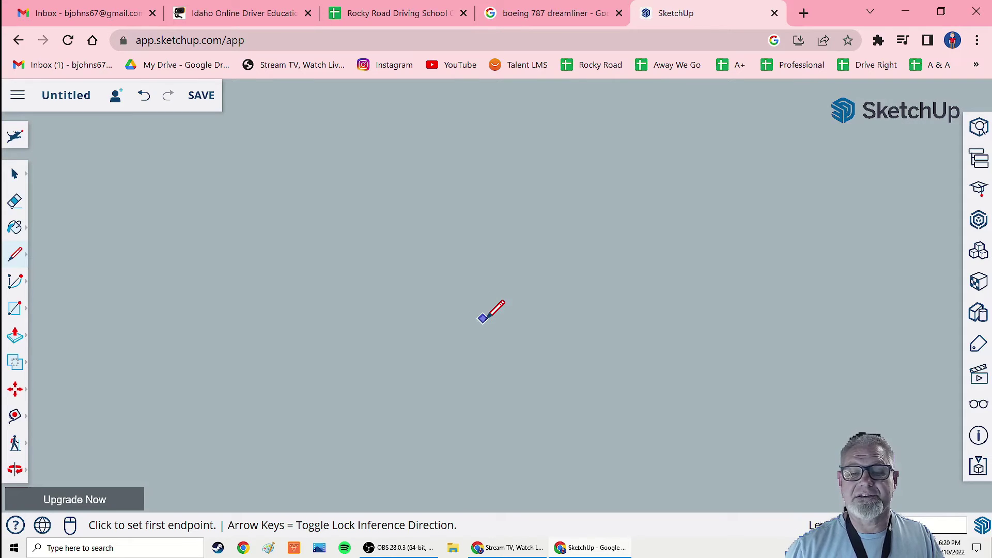
pyautogui.scroll(5, 482, 319)
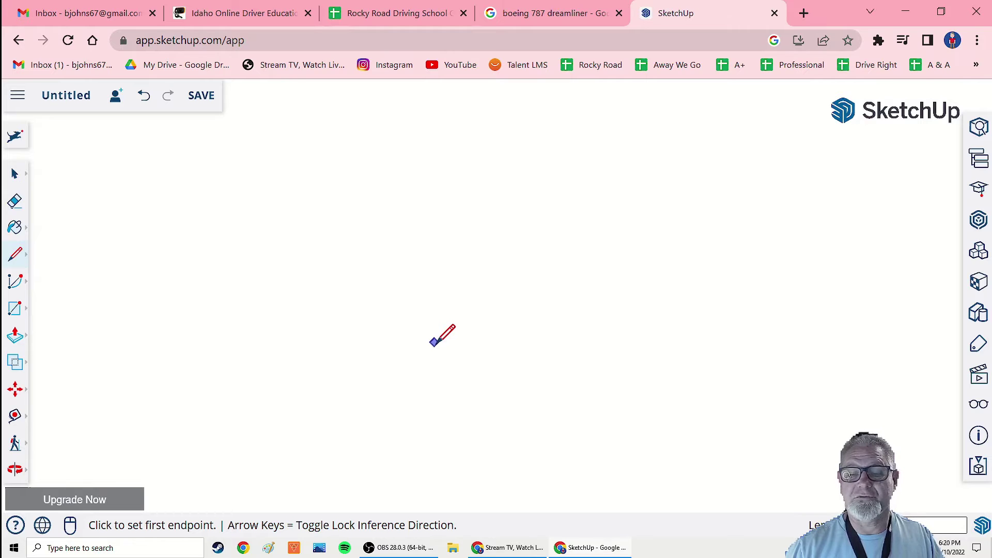
# Lower the interior partition wall below the outer walls by pushing its top face down with Push/Pull.
pyautogui.scroll(-5, 451, 326)
pyautogui.moveTo(463, 325)
pyautogui.mouseDown(button='middle')
pyautogui.moveTo(446, 364)
pyautogui.moveTo(428, 366)
pyautogui.mouseUp(button='middle')
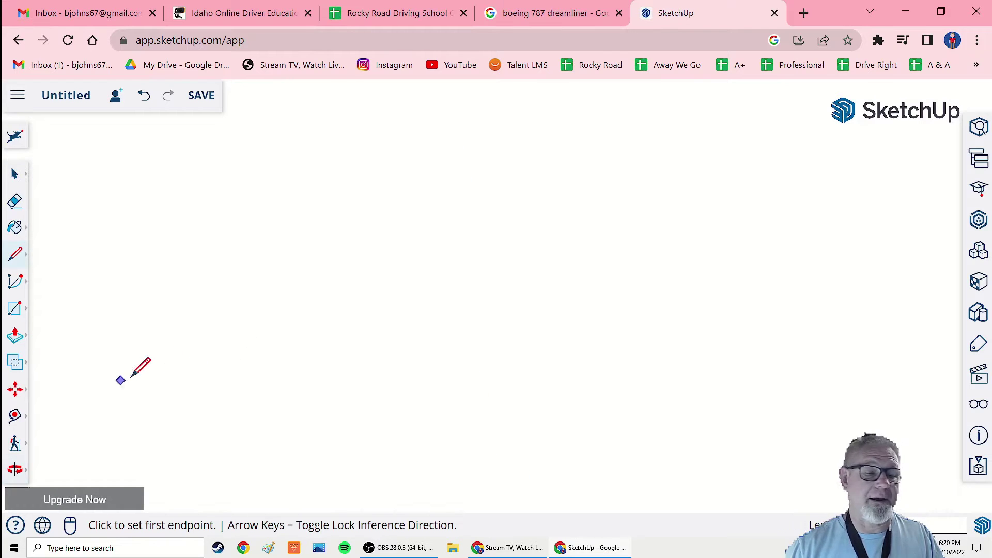
pyautogui.click(16, 473)
pyautogui.scroll(-5, 358, 328)
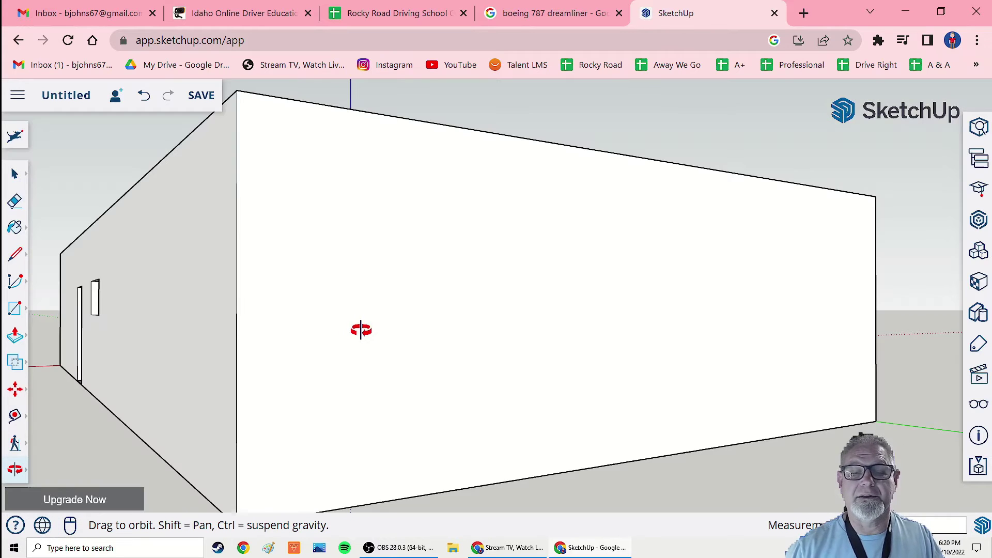
pyautogui.moveTo(341, 317); pyautogui.dragTo(232, 342)
pyautogui.scroll(3, 232, 342)
pyautogui.scroll(-1, 233, 340)
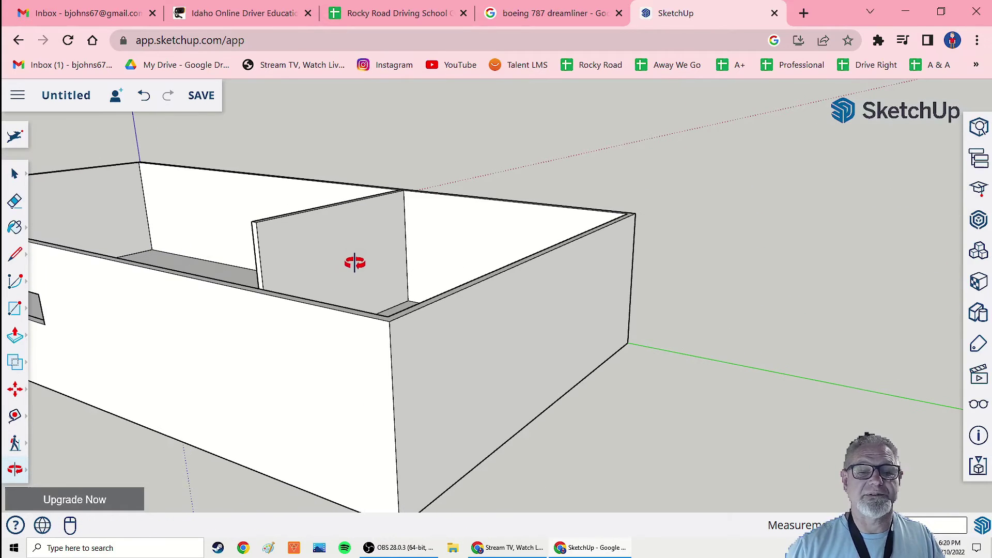
pyautogui.moveTo(354, 262); pyautogui.dragTo(354, 292)
pyautogui.scroll(4, 420, 306)
pyautogui.scroll(2, 420, 306)
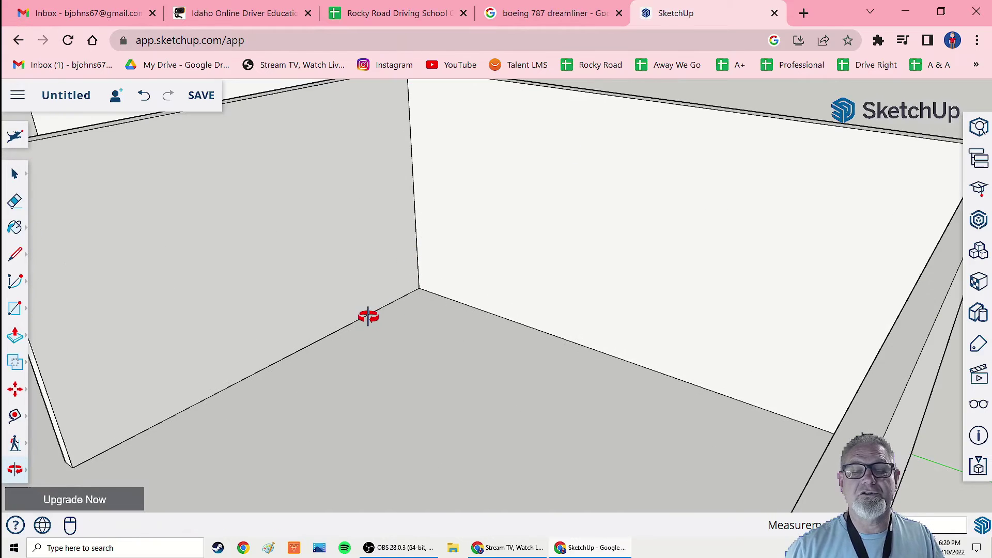
pyautogui.scroll(-2, 367, 317)
pyautogui.scroll(-1, 292, 343)
pyautogui.scroll(3, 389, 341)
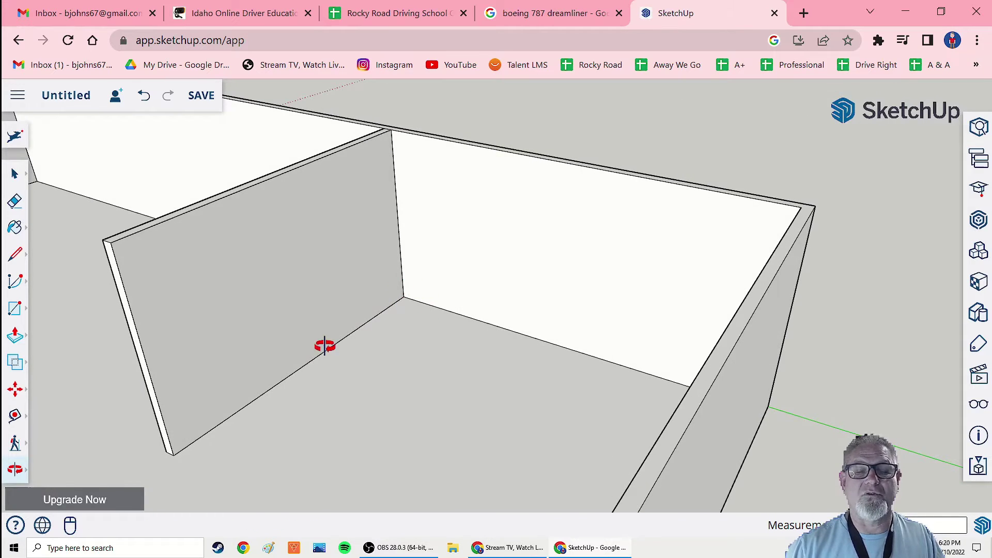
pyautogui.moveTo(324, 346); pyautogui.dragTo(374, 380)
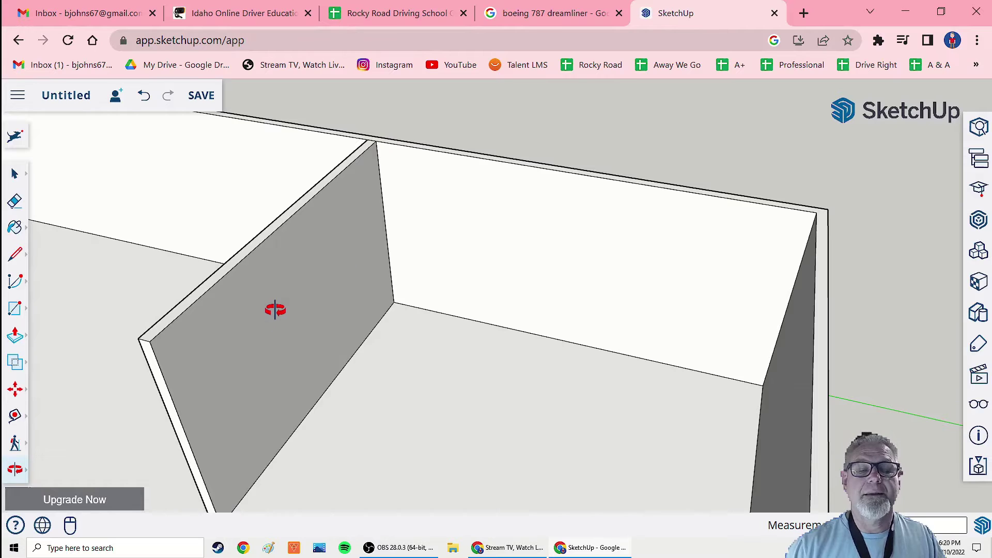
pyautogui.moveTo(275, 310); pyautogui.dragTo(274, 339)
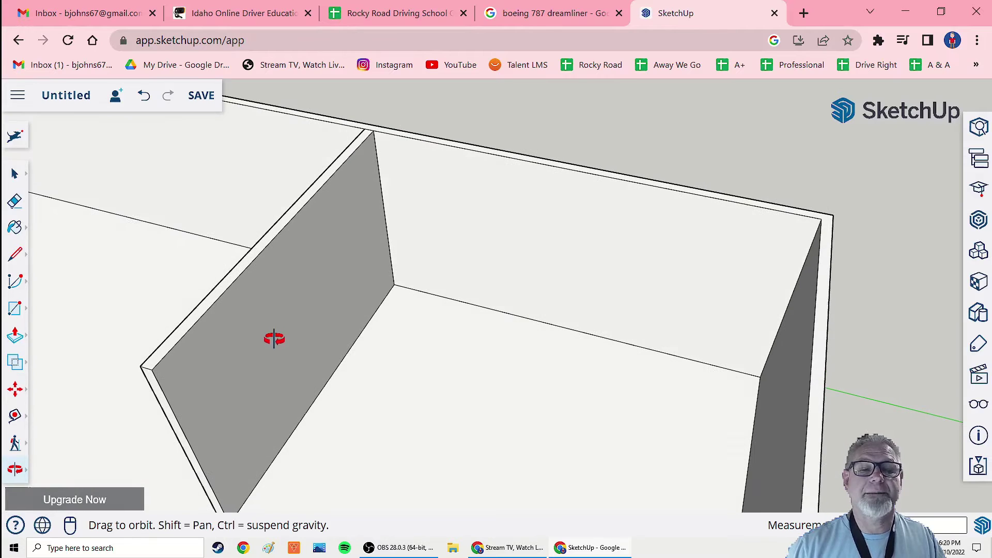
pyautogui.click(14, 337)
pyautogui.click(314, 200)
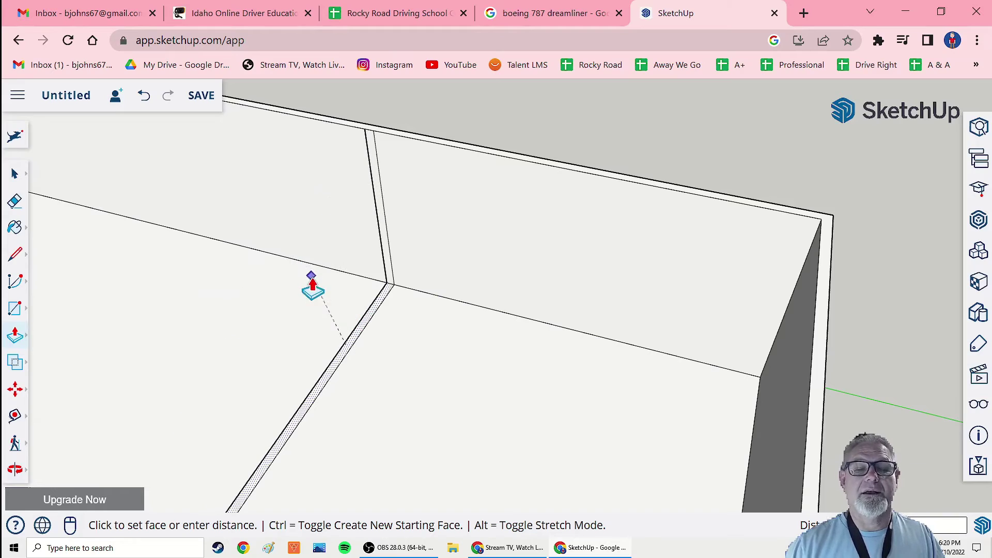
pyautogui.click(312, 265)
# Push the partition's top face down further, leaving only a low wall against the back wall.
pyautogui.moveTo(345, 376); pyautogui.dragTo(372, 346, button='middle')
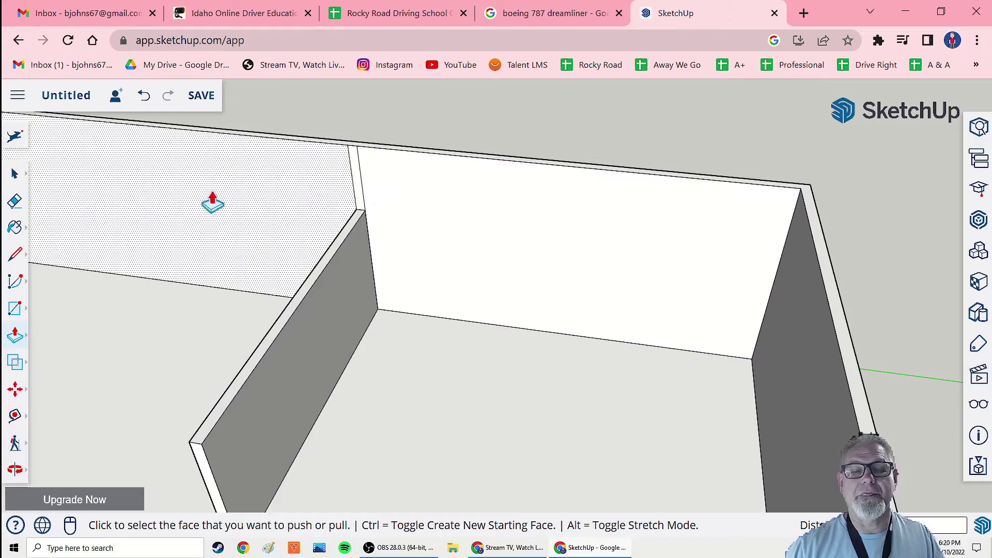
pyautogui.moveTo(416, 351); pyautogui.dragTo(299, 279, button='middle')
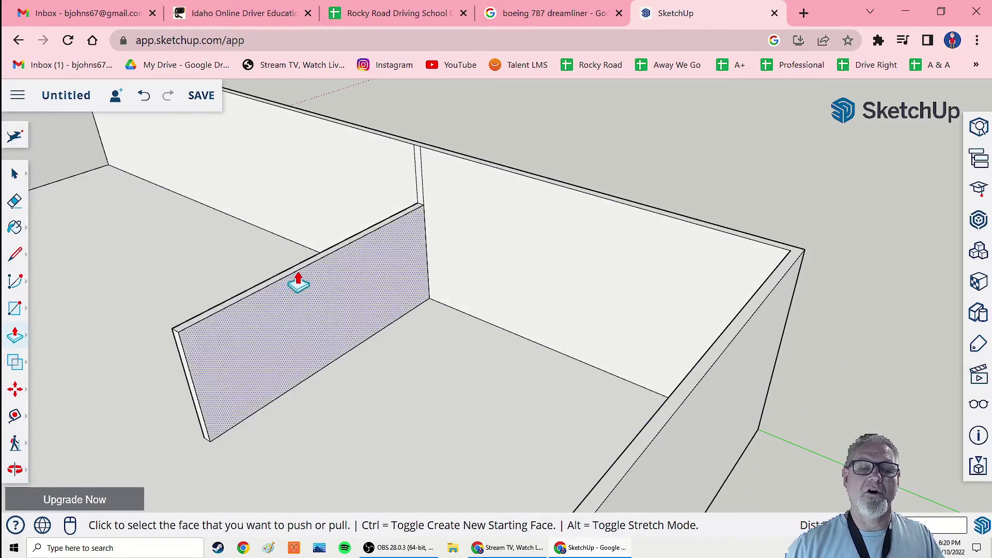
pyautogui.click(304, 275)
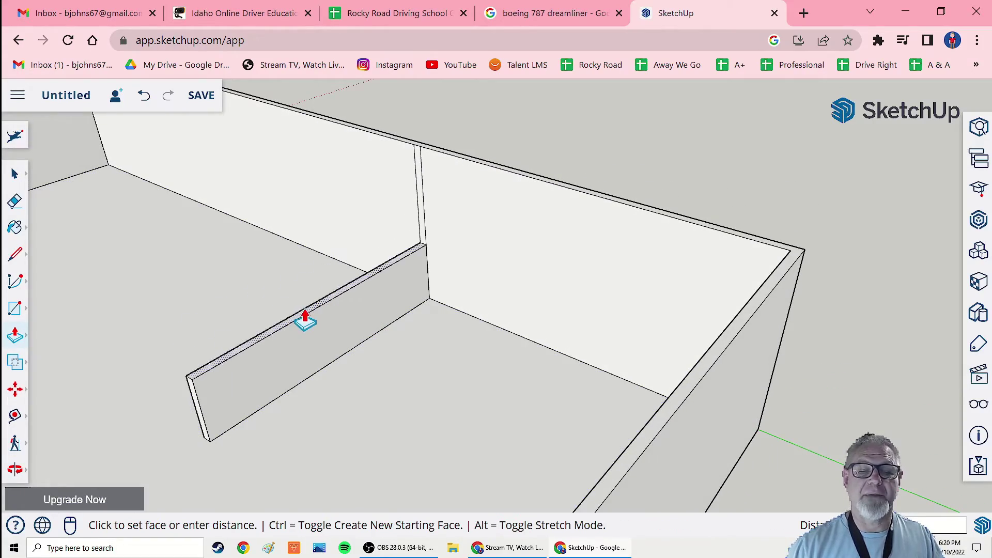
pyautogui.click(304, 318)
# Erase the two vertical lines left on the back wall above the lowered partition.
pyautogui.moveTo(262, 372); pyautogui.dragTo(240, 305, button='middle')
pyautogui.scroll(3, 135, 282)
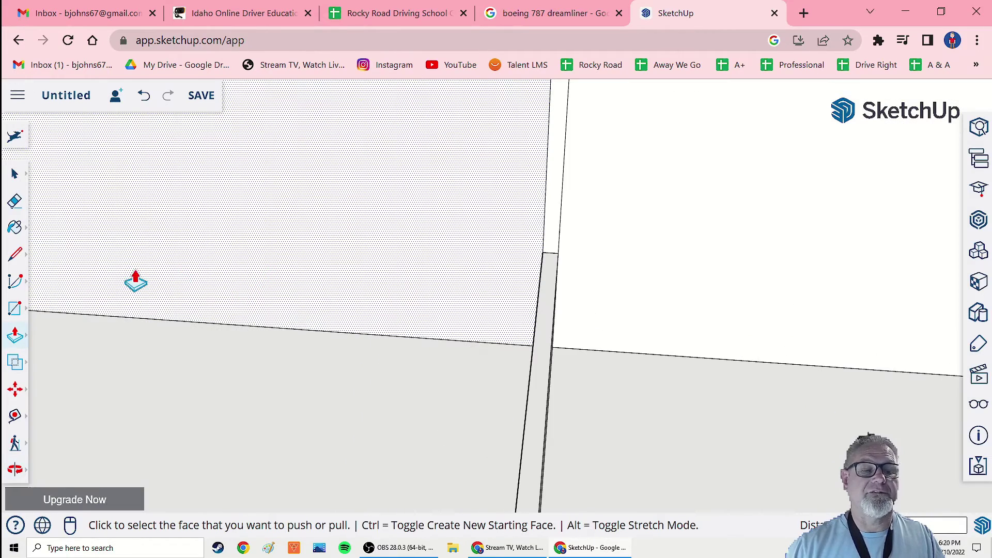
pyautogui.click(15, 201)
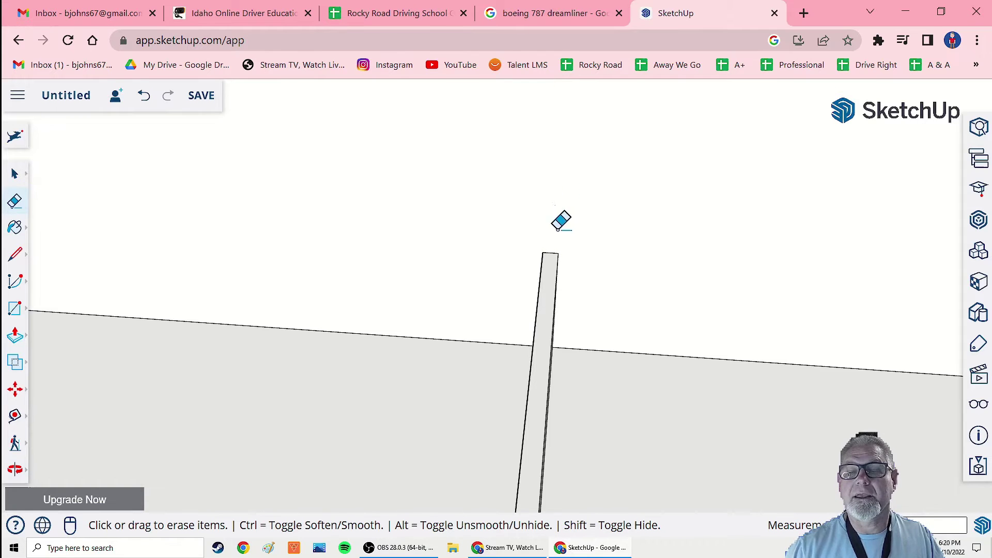
pyautogui.scroll(-3, 578, 279)
pyautogui.moveTo(578, 279)
pyautogui.mouseDown(button='middle')
pyautogui.moveTo(609, 339)
pyautogui.moveTo(516, 324)
pyautogui.moveTo(511, 414)
pyautogui.moveTo(487, 408)
pyautogui.mouseUp(button='middle')
pyautogui.scroll(-3, 516, 324)
pyautogui.scroll(2, 487, 373)
pyautogui.scroll(3, 532, 388)
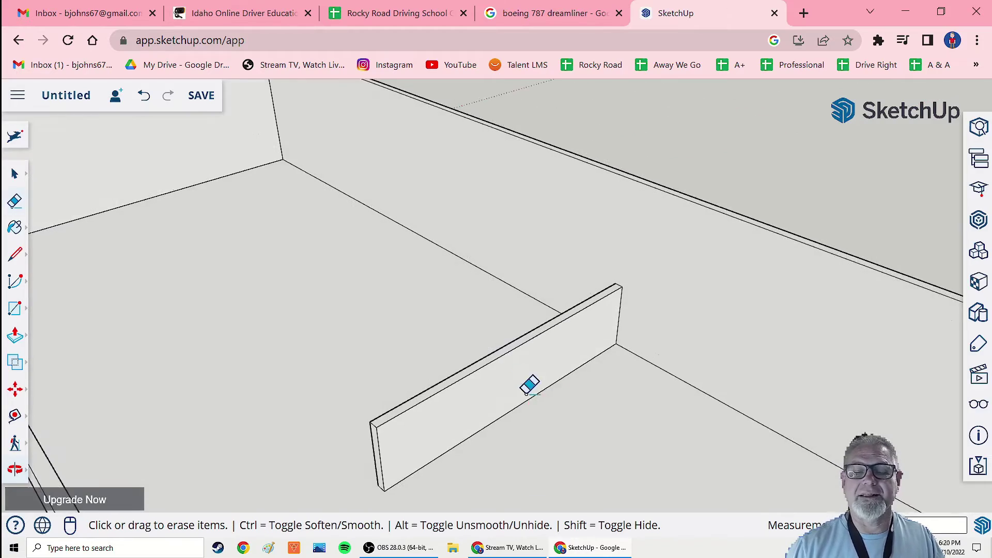
# Pull the partition's top face back up, level with the inner top edge of the back wall.
pyautogui.click(15, 340)
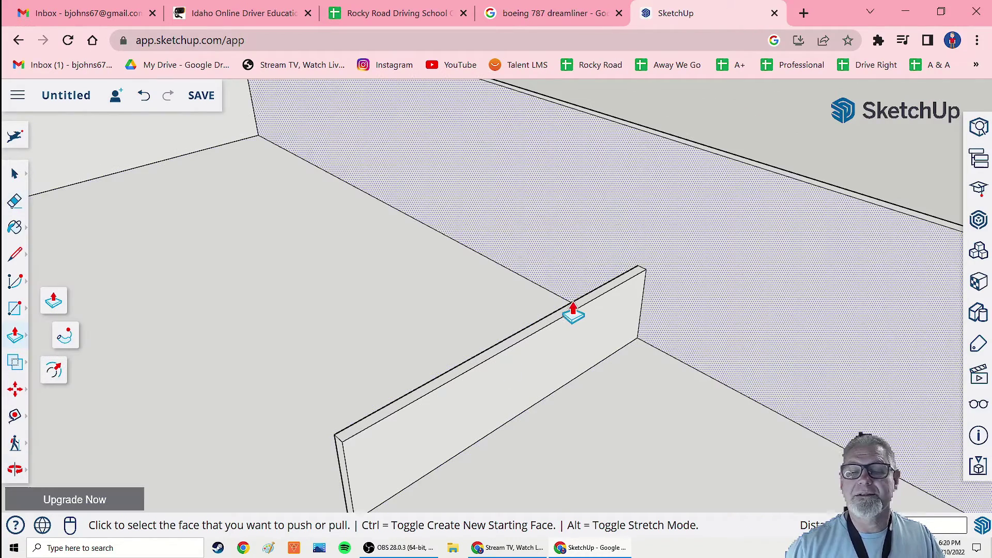
pyautogui.click(575, 311)
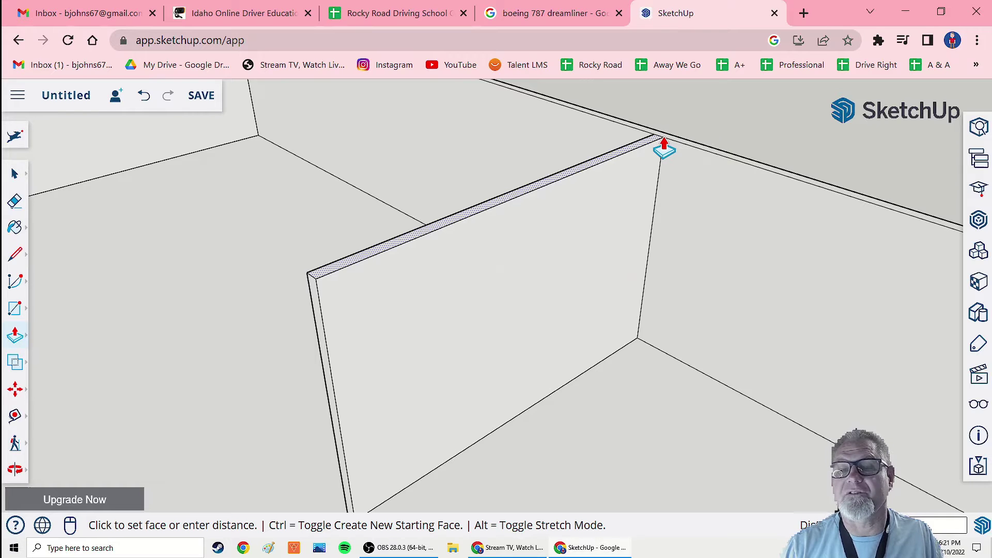
pyautogui.click(664, 147)
pyautogui.scroll(5, 662, 139)
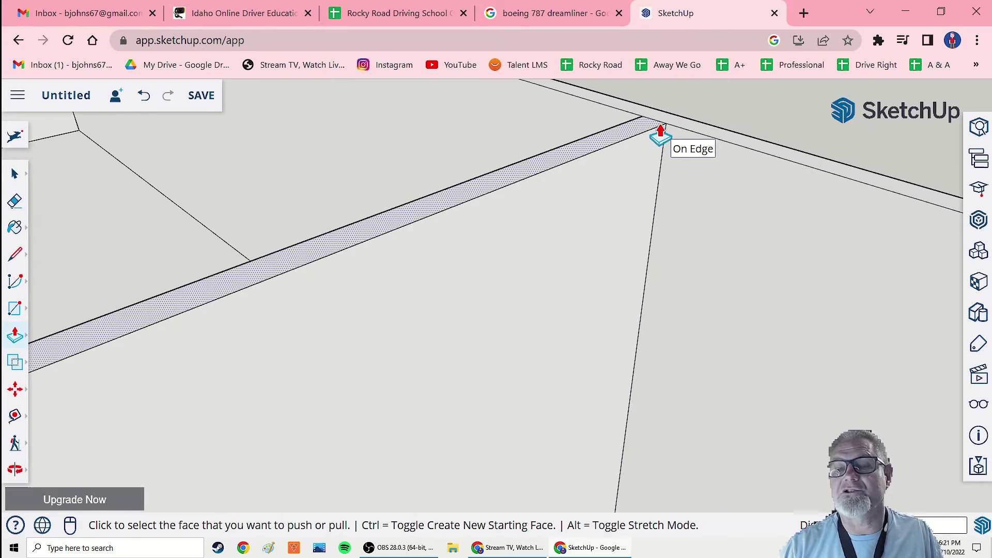
pyautogui.click(638, 139)
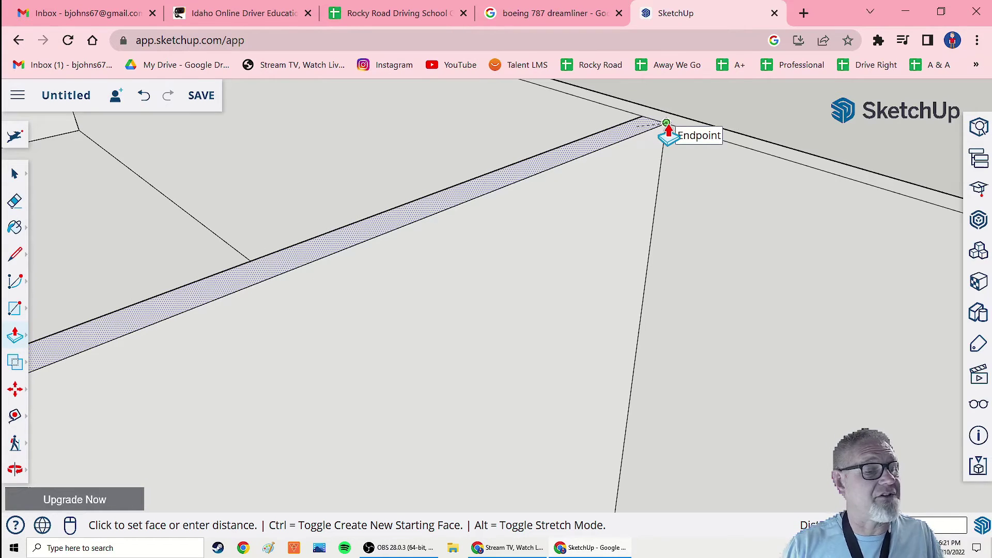
pyautogui.click(666, 124)
# Examine the partition and the whole building from several angles above the front and end walls.
pyautogui.moveTo(611, 288); pyautogui.dragTo(569, 323, button='middle')
pyautogui.scroll(-6, 453, 347)
pyautogui.moveTo(367, 363); pyautogui.dragTo(458, 435, button='middle')
pyautogui.moveTo(390, 377); pyautogui.dragTo(462, 408, button='middle')
pyautogui.scroll(3, 472, 375)
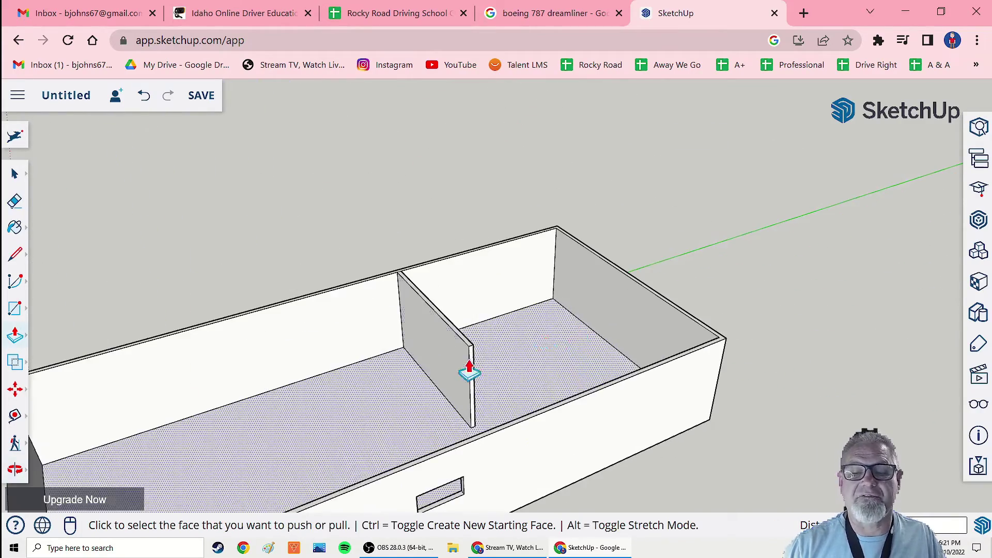
pyautogui.scroll(-5, 372, 394)
pyautogui.moveTo(339, 403); pyautogui.dragTo(416, 398, button='middle')
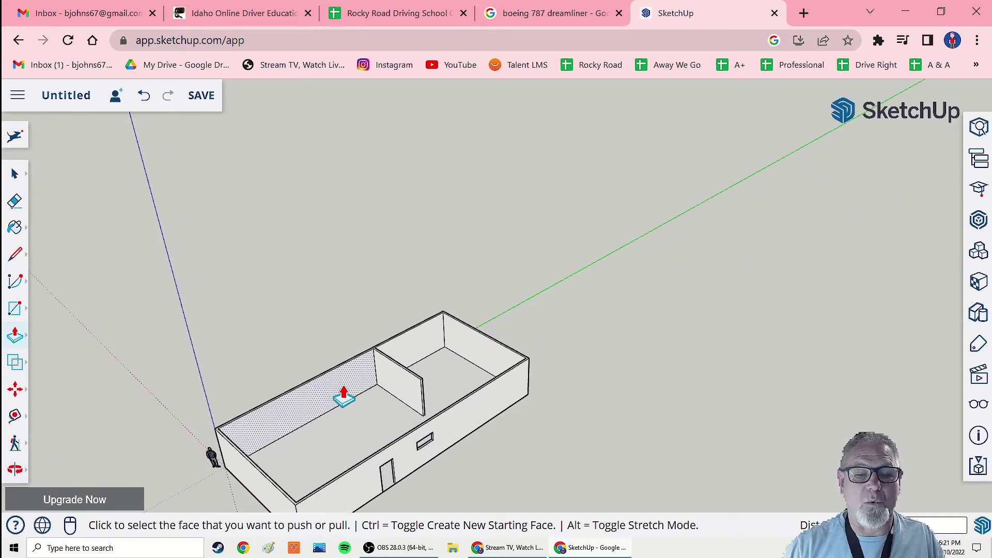
pyautogui.moveTo(338, 425); pyautogui.dragTo(323, 383, button='middle')
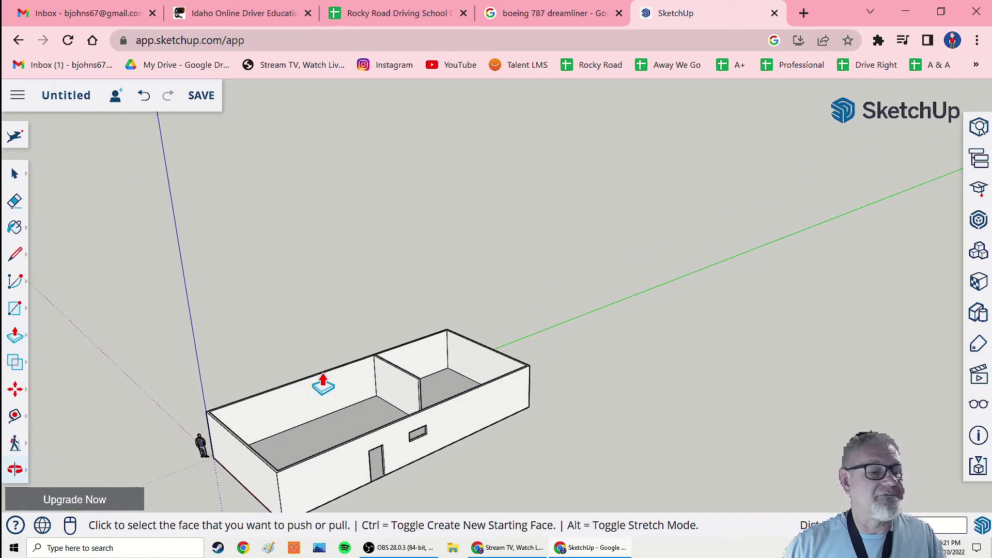
pyautogui.scroll(2, 356, 406)
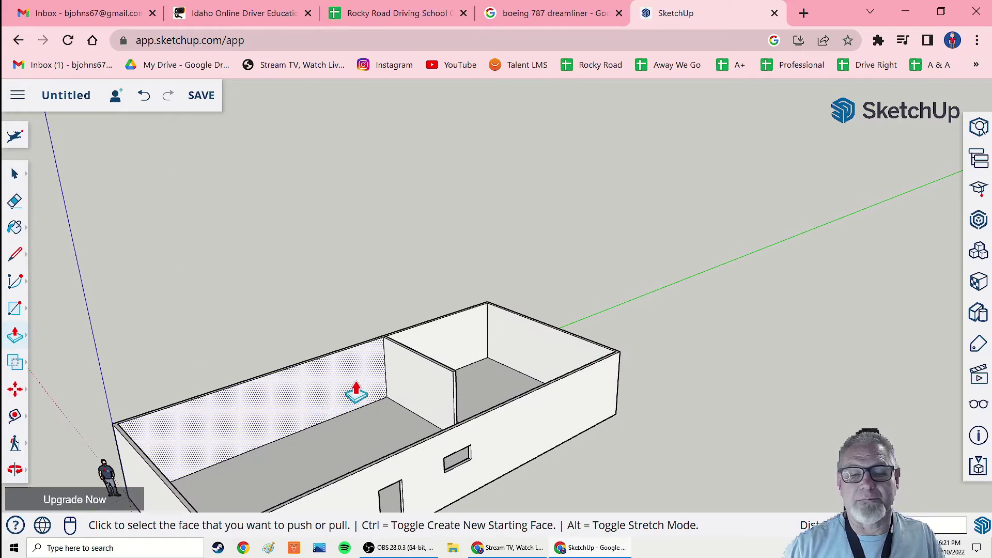
pyautogui.scroll(-4, 332, 403)
pyautogui.moveTo(315, 411); pyautogui.dragTo(366, 407, button='middle')
pyautogui.scroll(3, 350, 450)
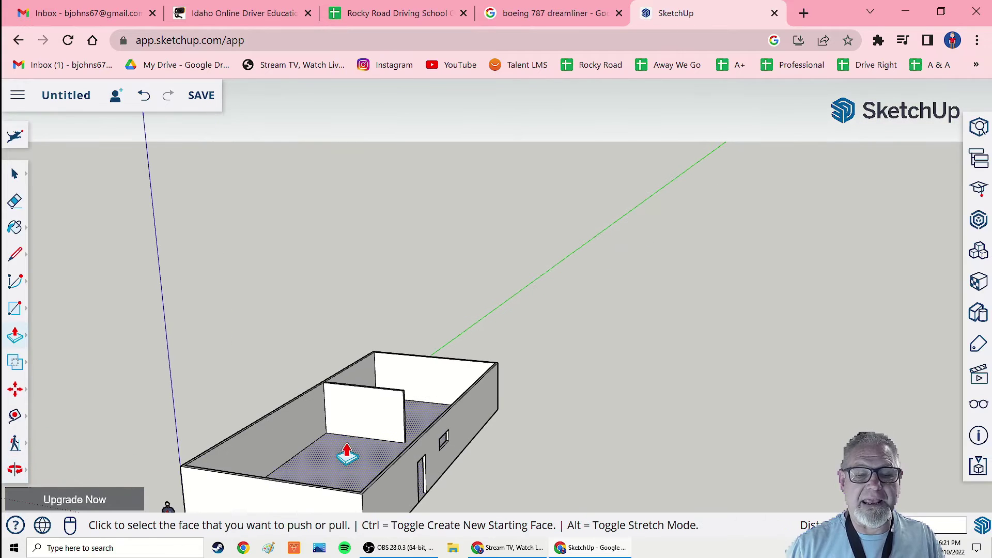
pyautogui.scroll(-1, 347, 452)
pyautogui.moveTo(330, 457)
pyautogui.mouseDown(button='middle')
pyautogui.moveTo(343, 383)
pyautogui.moveTo(331, 451)
pyautogui.mouseUp(button='middle')
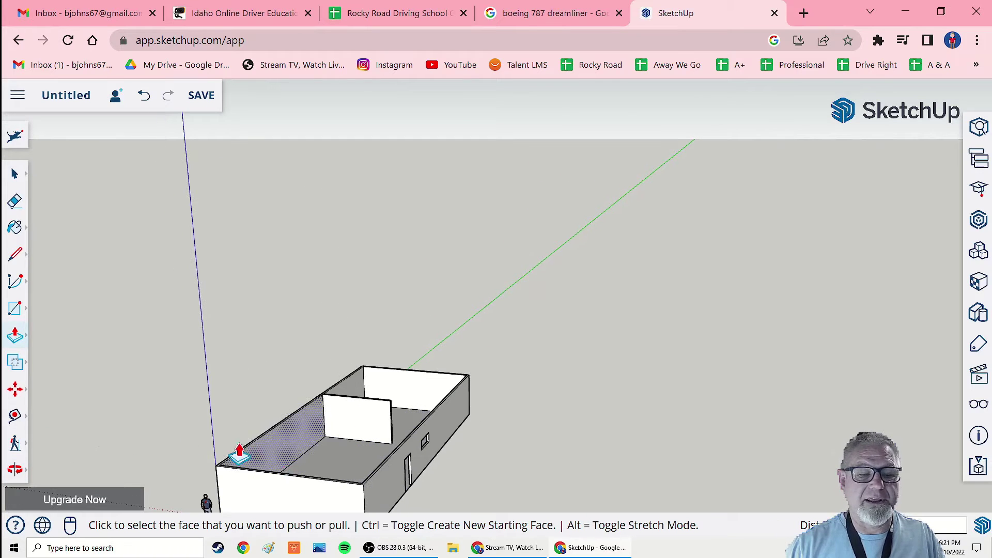
# Draw a vertical line up along the blue axis from the midpoint of the end wall's outer top edge.
pyautogui.click(15, 466)
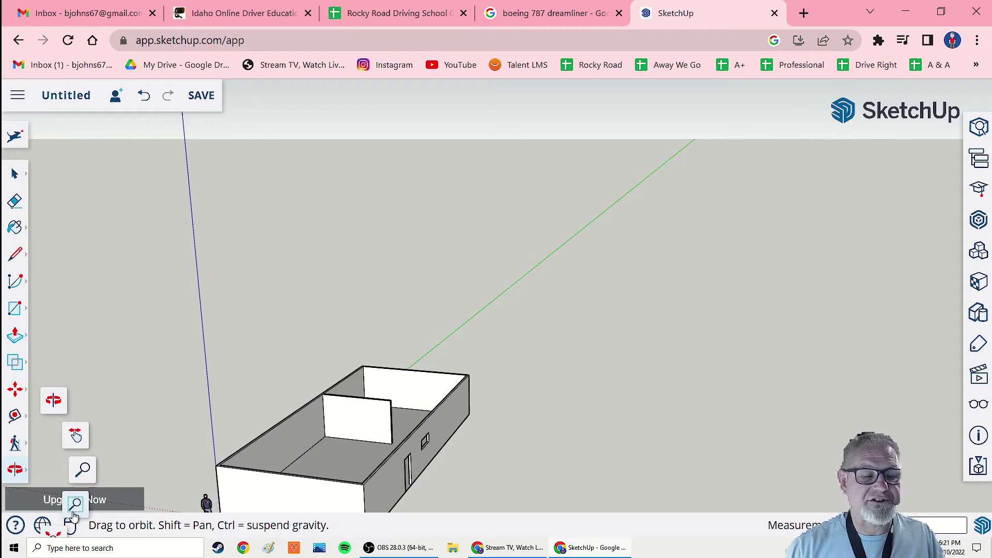
pyautogui.click(77, 438)
pyautogui.moveTo(316, 445); pyautogui.dragTo(370, 305)
pyautogui.moveTo(388, 282); pyautogui.dragTo(416, 344, button='middle')
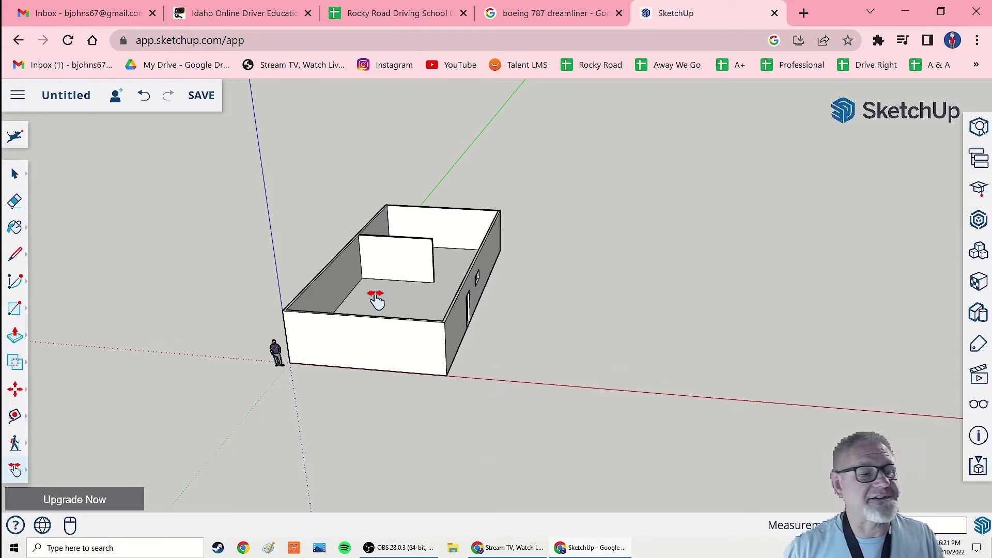
pyautogui.moveTo(413, 281); pyautogui.dragTo(402, 333, button='middle')
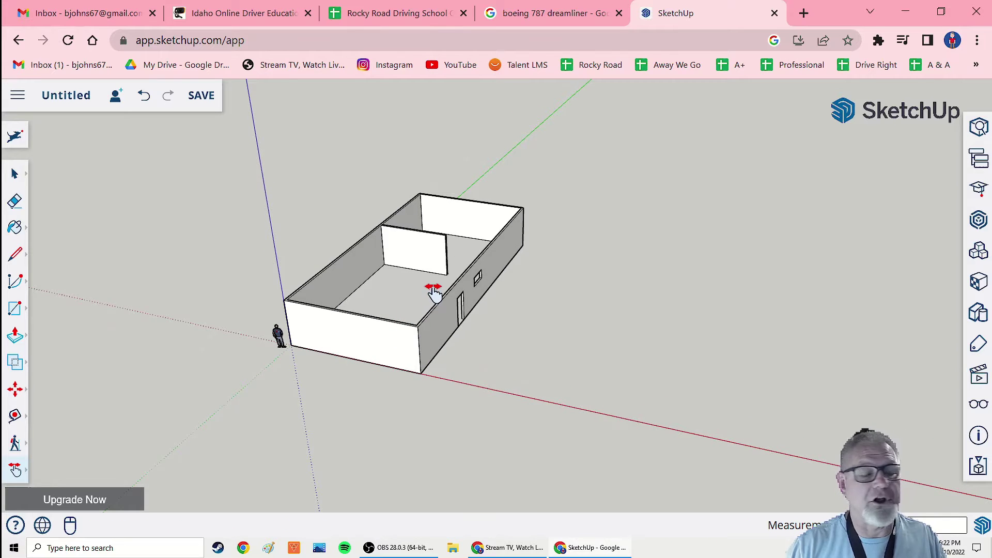
pyautogui.moveTo(427, 284); pyautogui.dragTo(383, 307, button='middle')
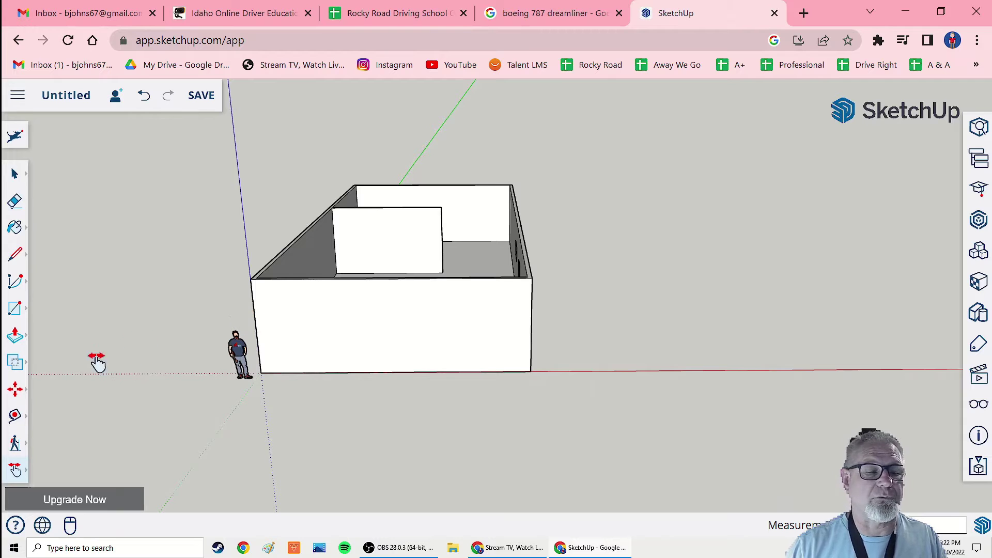
pyautogui.click(15, 254)
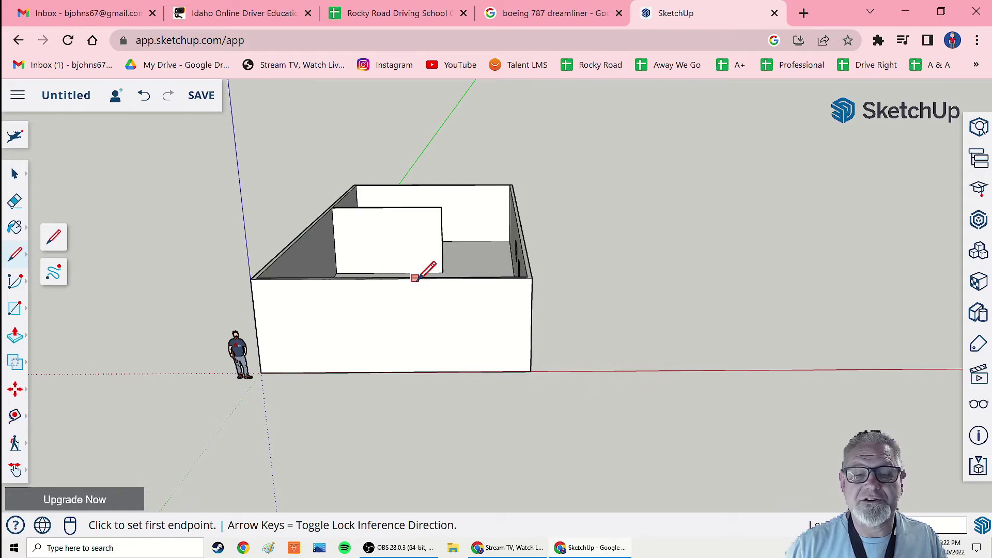
pyautogui.click(392, 278)
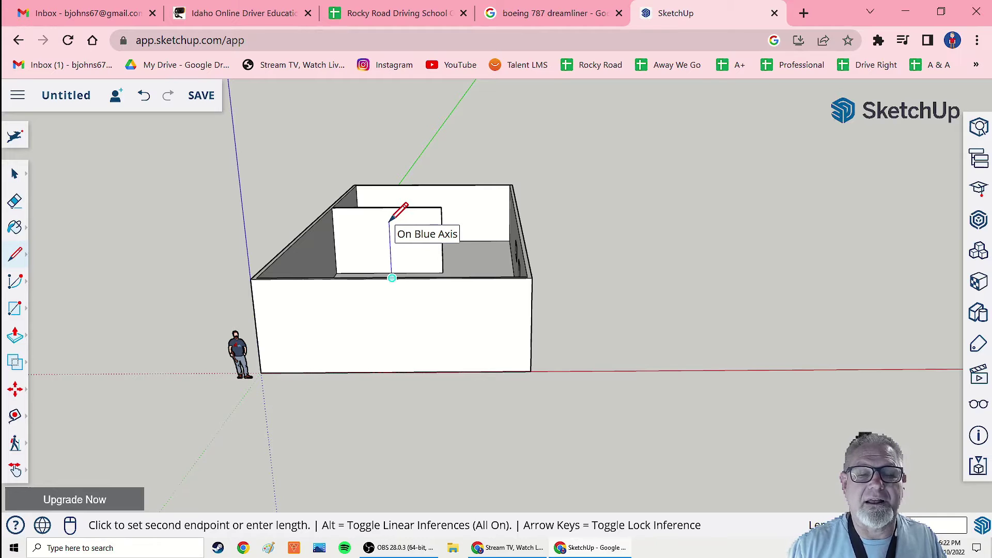
pyautogui.click(389, 220)
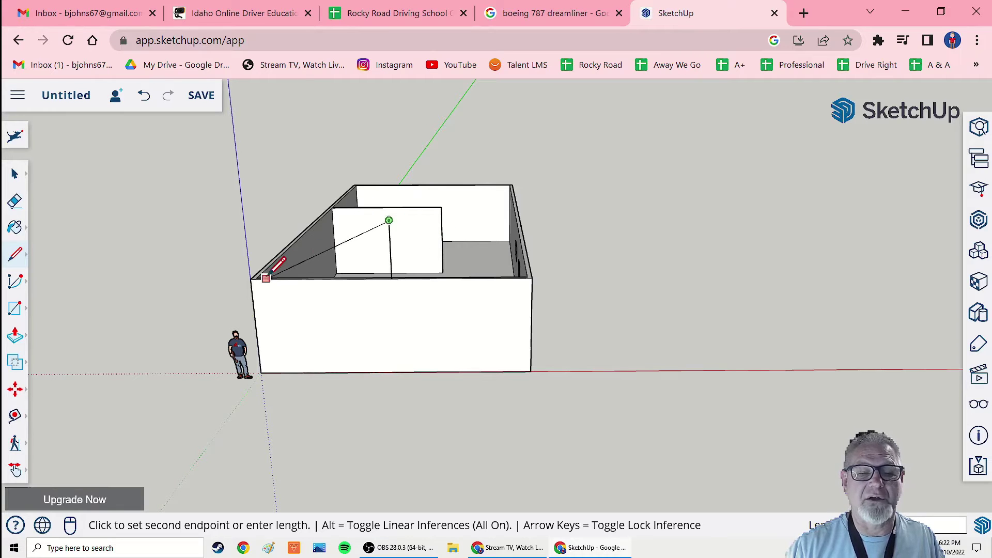
# Join the top of the vertical line to both outer corners of the end wall to form a triangular gable.
pyautogui.click(250, 279)
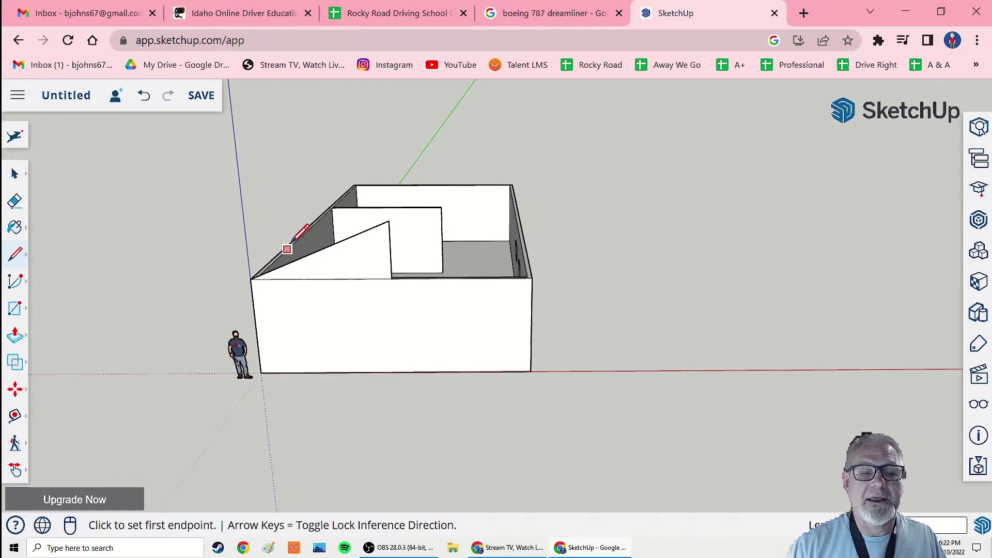
pyautogui.click(388, 221)
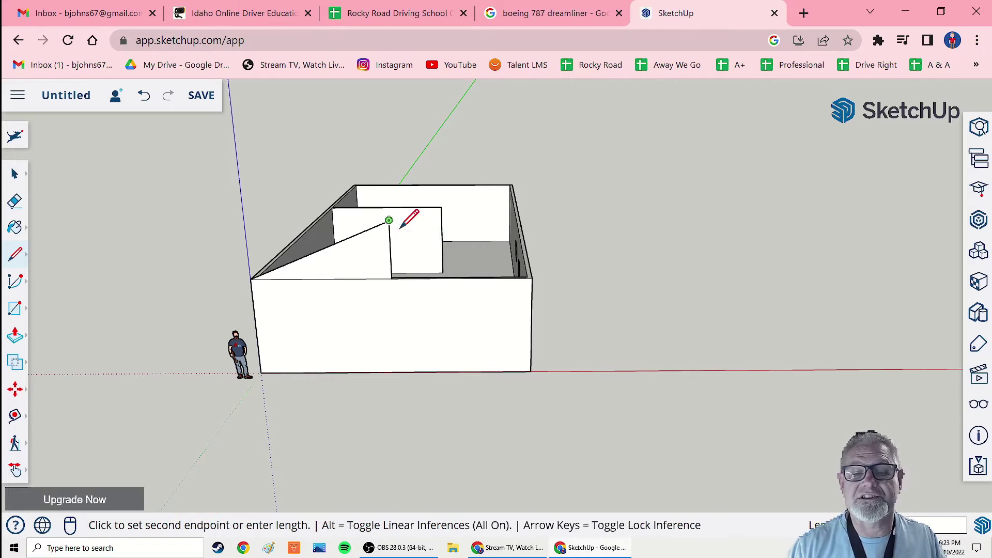
pyautogui.click(532, 277)
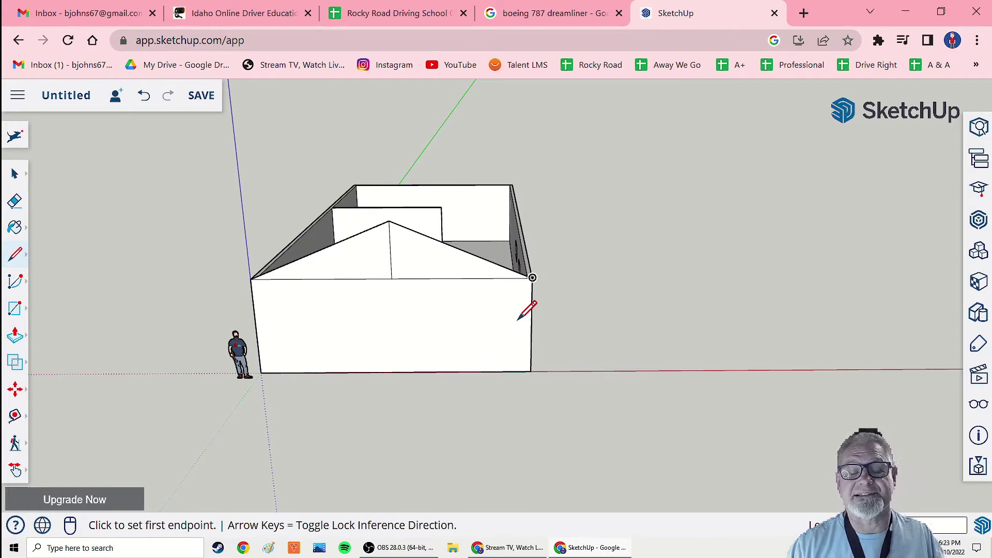
# Examine the new gable, the partition and the open building from above, the front and the end.
pyautogui.moveTo(548, 360); pyautogui.dragTo(457, 280, button='middle')
pyautogui.scroll(5, 457, 280)
pyautogui.moveTo(512, 227); pyautogui.dragTo(615, 184, button='middle')
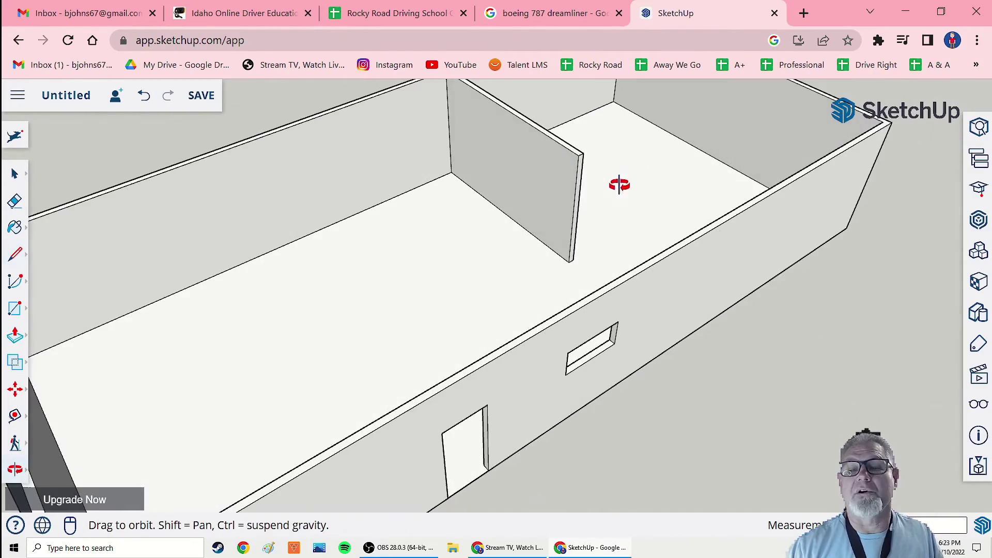
pyautogui.moveTo(423, 267); pyautogui.dragTo(231, 226, button='middle')
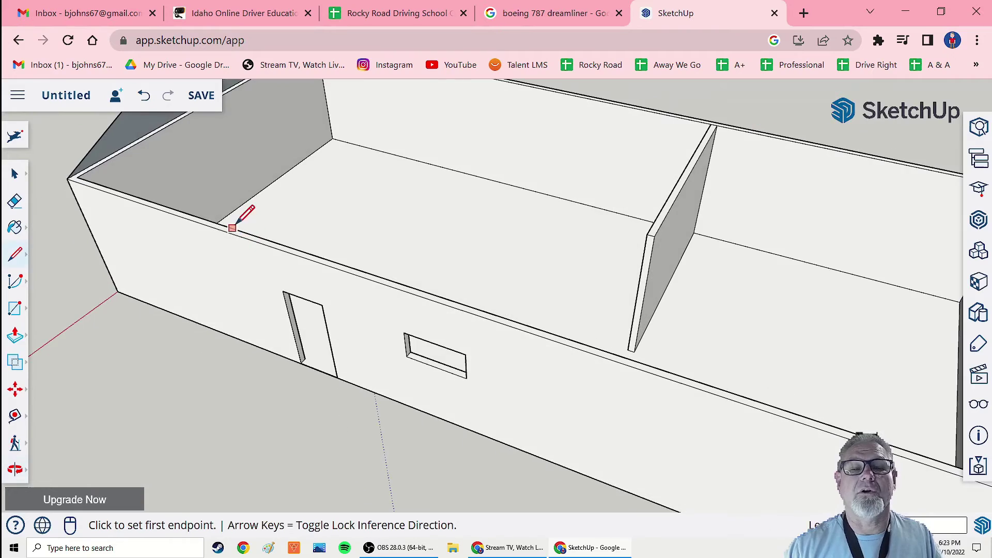
pyautogui.scroll(2, 221, 293)
pyautogui.scroll(-3, 221, 293)
pyautogui.moveTo(166, 354)
pyautogui.mouseDown(button='middle')
pyautogui.moveTo(129, 380)
pyautogui.moveTo(246, 360)
pyautogui.moveTo(389, 259)
pyautogui.moveTo(224, 379)
pyautogui.mouseUp(button='middle')
pyautogui.scroll(-2, 232, 326)
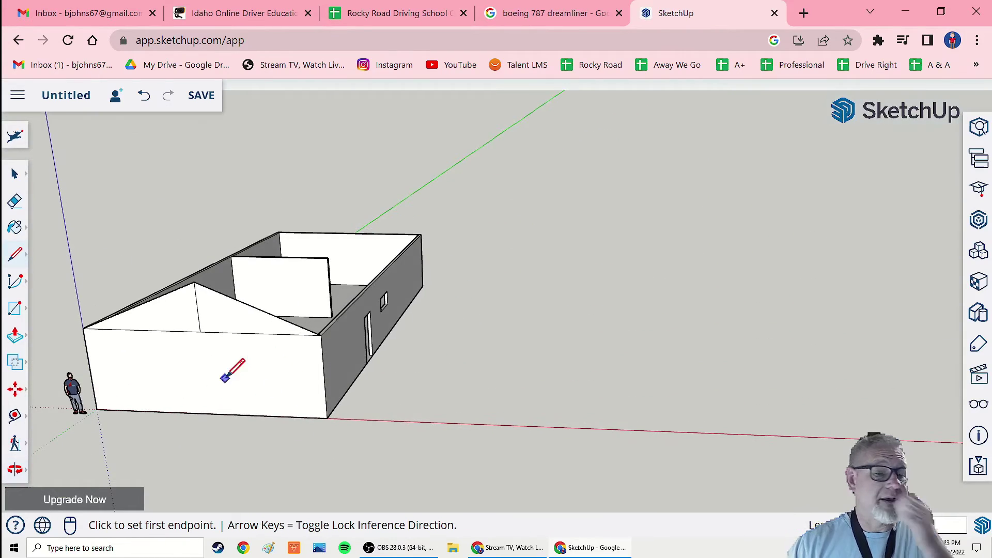
# Erase the vertical centre line from the gable so that it becomes one triangular face.
pyautogui.scroll(4, 161, 345)
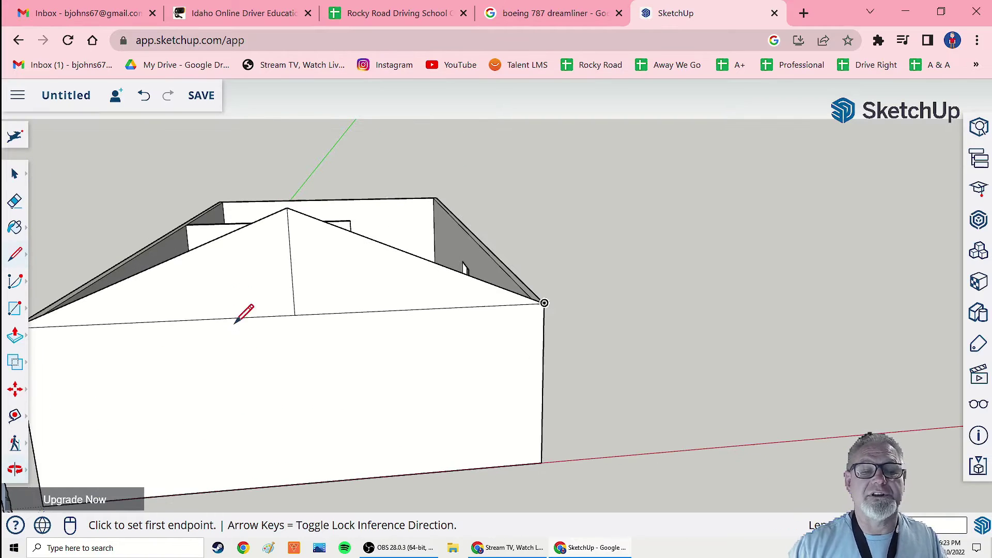
pyautogui.scroll(3, 238, 341)
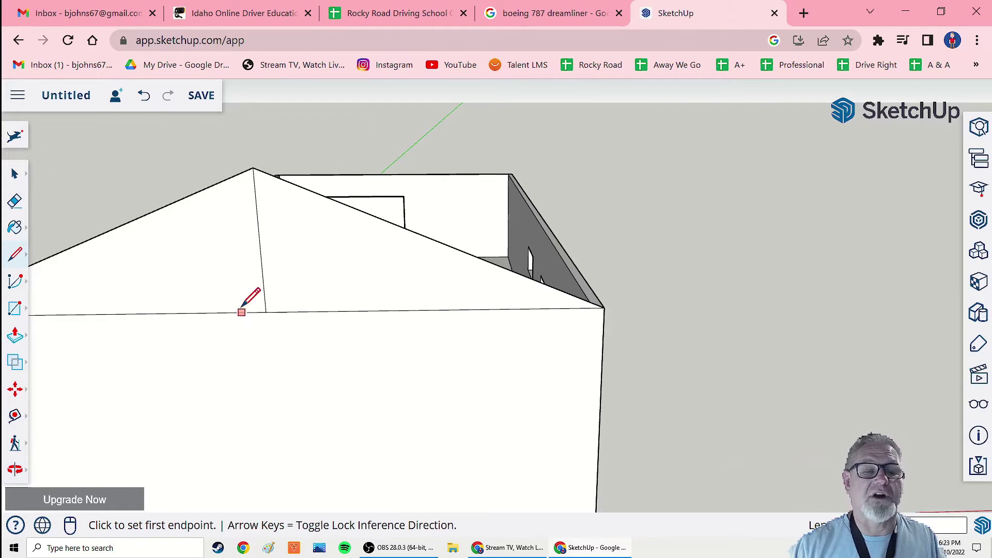
pyautogui.click(14, 201)
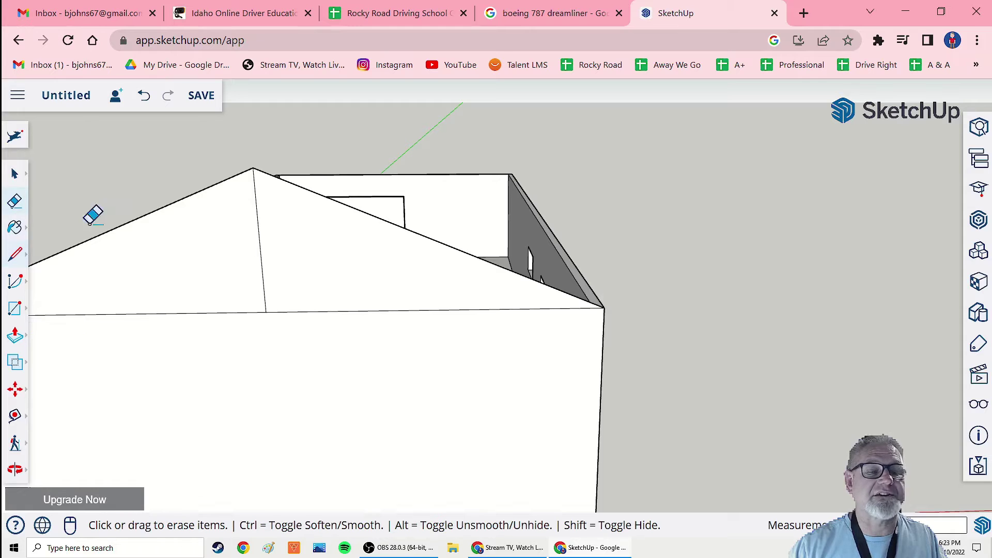
pyautogui.click(262, 249)
# Push/pull the triangular gable along the building's full length to the far end wall's outer corner to form the pitched roof.
pyautogui.moveTo(371, 297)
pyautogui.mouseDown(button='middle')
pyautogui.moveTo(347, 328)
pyautogui.moveTo(304, 333)
pyautogui.moveTo(288, 266)
pyautogui.moveTo(276, 277)
pyautogui.mouseUp(button='middle')
pyautogui.moveTo(467, 281)
pyautogui.mouseDown(button='middle')
pyautogui.moveTo(367, 310)
pyautogui.moveTo(492, 264)
pyautogui.moveTo(397, 290)
pyautogui.moveTo(312, 299)
pyautogui.moveTo(291, 290)
pyautogui.mouseUp(button='middle')
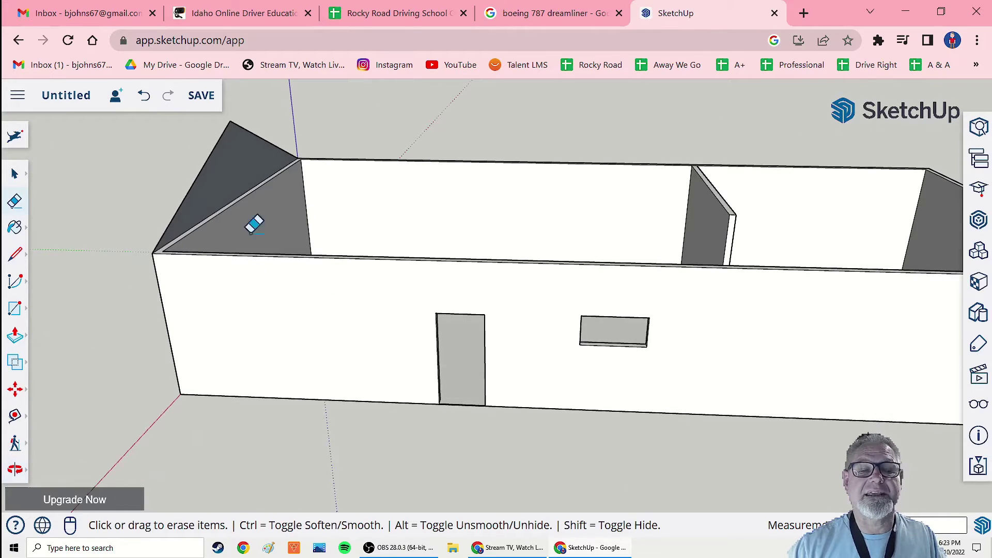
pyautogui.middleClick(551, 288)
pyautogui.scroll(-3, 551, 287)
pyautogui.moveTo(744, 302); pyautogui.dragTo(676, 320, button='middle')
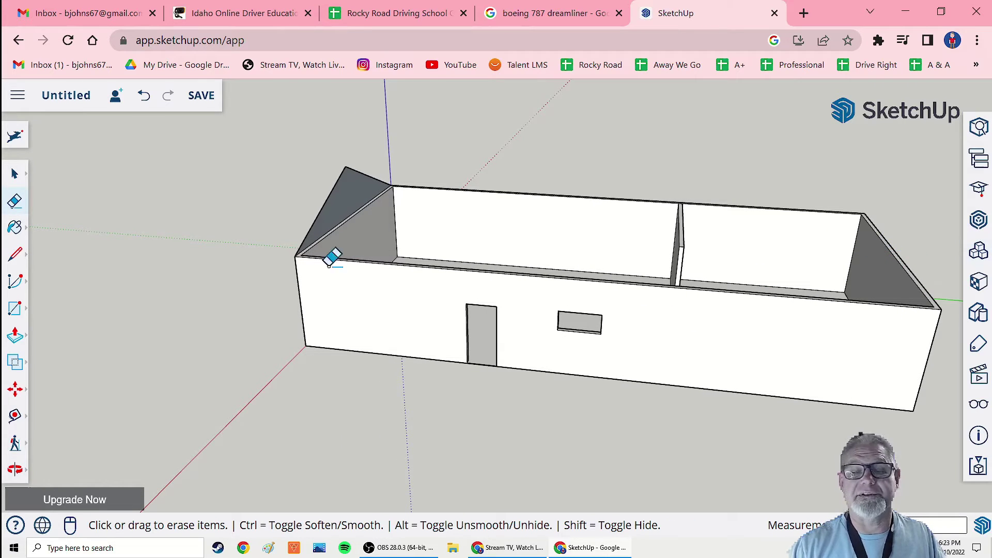
pyautogui.click(14, 341)
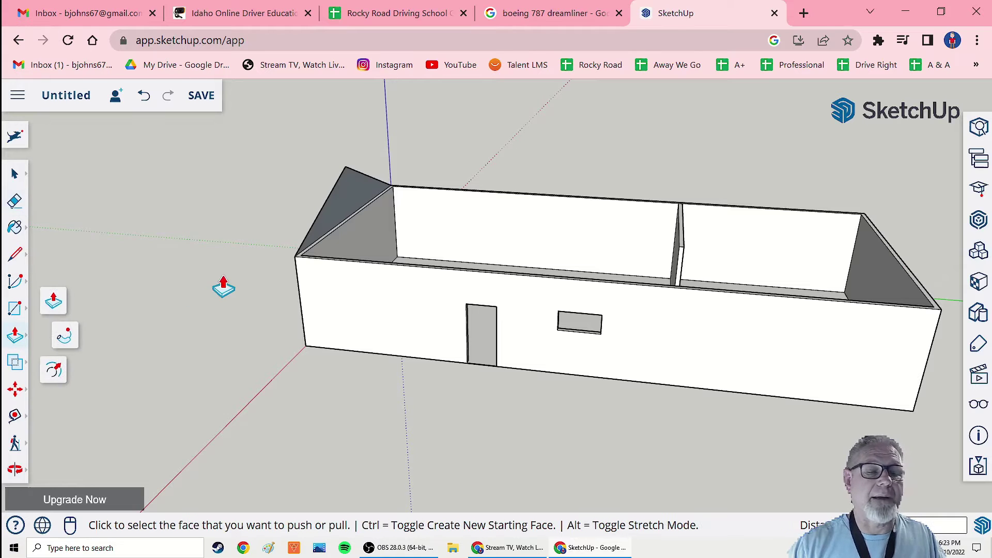
pyautogui.click(337, 213)
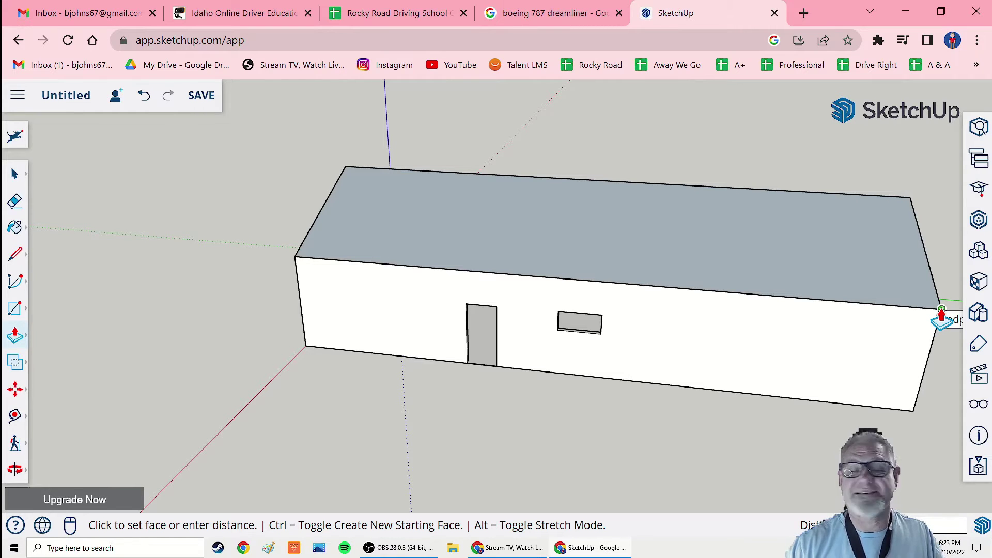
pyautogui.click(941, 315)
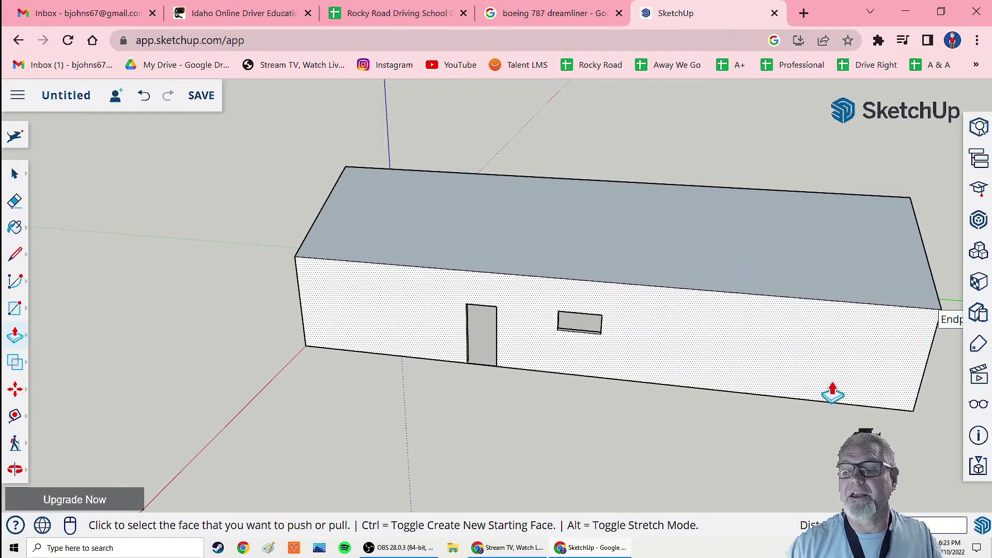
# Draw a vertical line from the ridge endpoint down to the end wall's top edge to close the open gable.
pyautogui.moveTo(830, 392); pyautogui.dragTo(460, 393, button='middle')
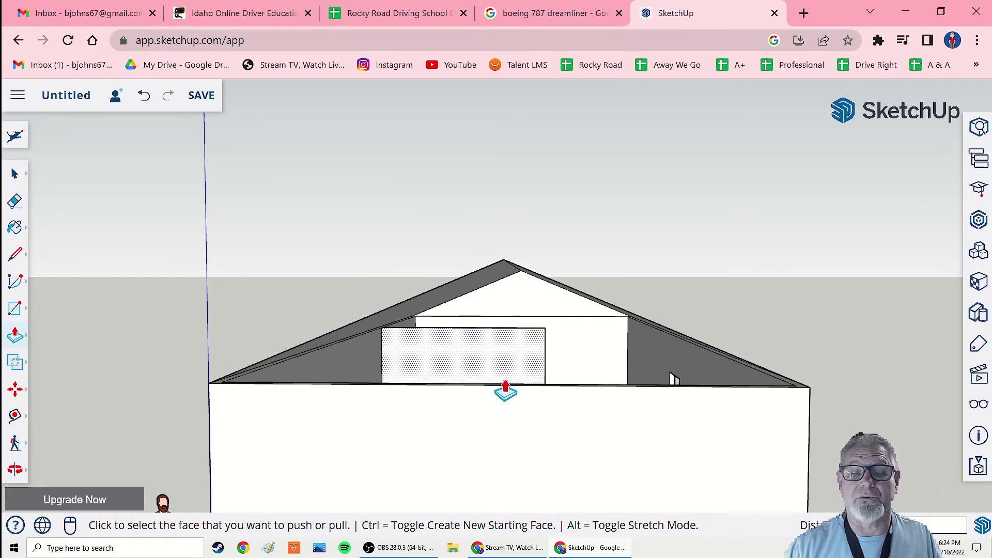
pyautogui.click(16, 254)
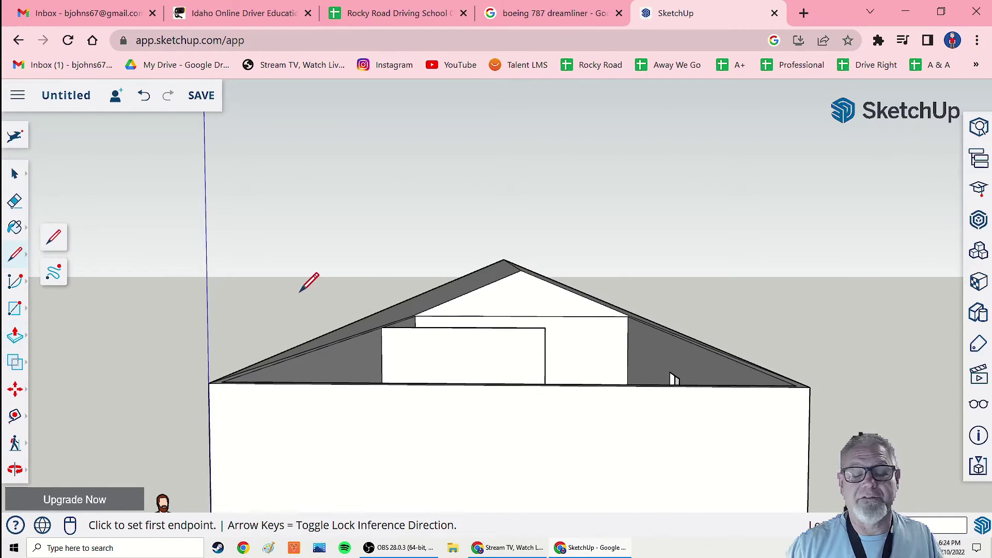
pyautogui.click(504, 260)
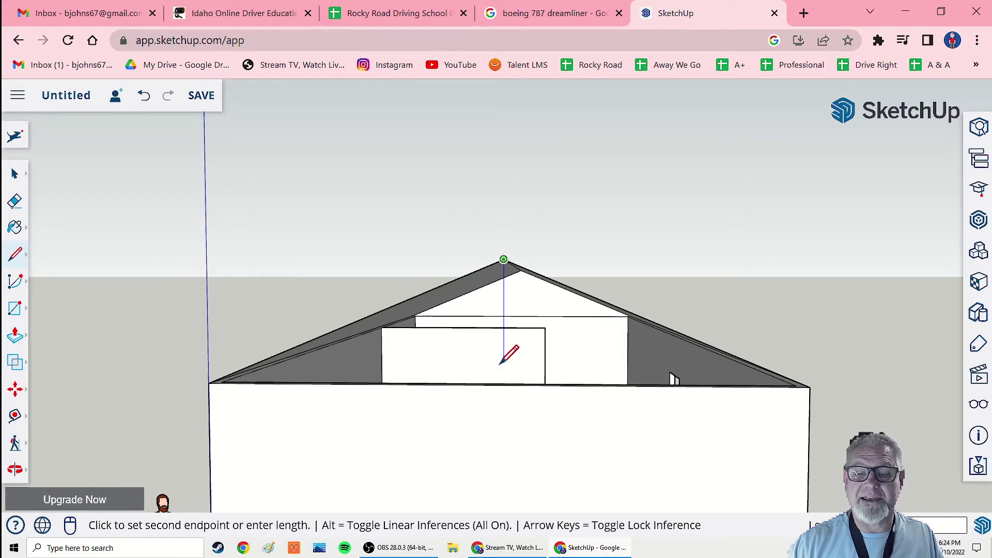
pyautogui.click(504, 384)
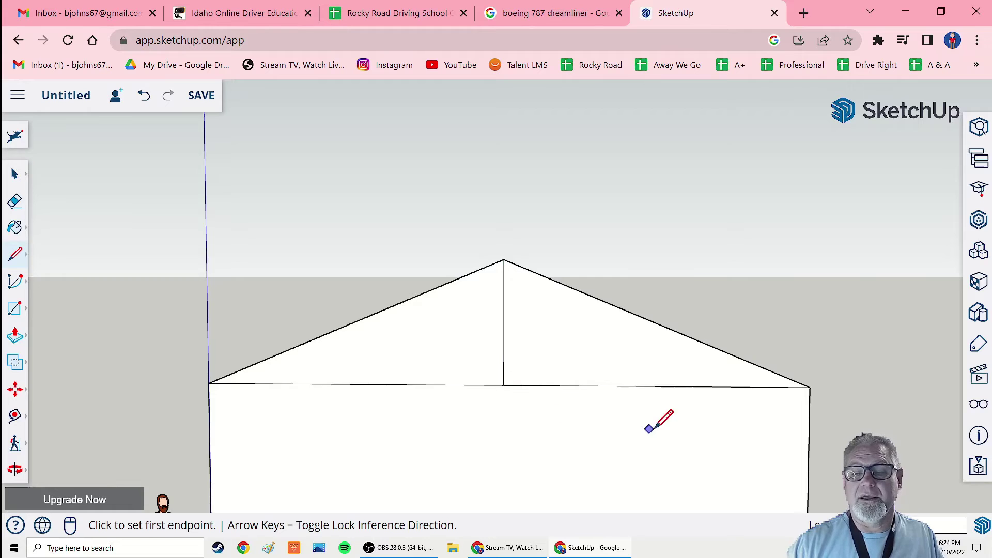
# Erase the vertical line across the newly closed gable face.
pyautogui.moveTo(655, 423)
pyautogui.mouseDown(button='middle')
pyautogui.moveTo(442, 467)
pyautogui.moveTo(468, 438)
pyautogui.mouseUp(button='middle')
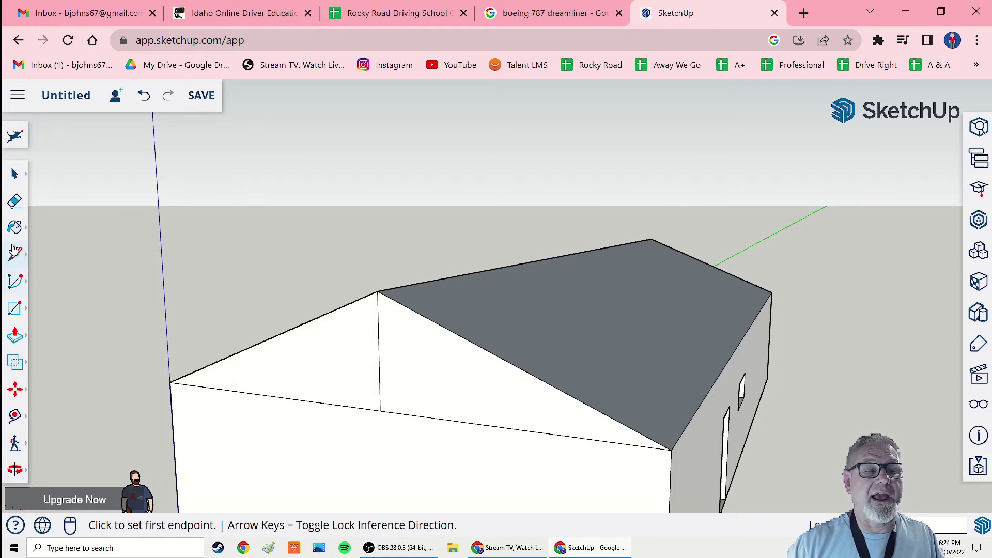
pyautogui.click(12, 201)
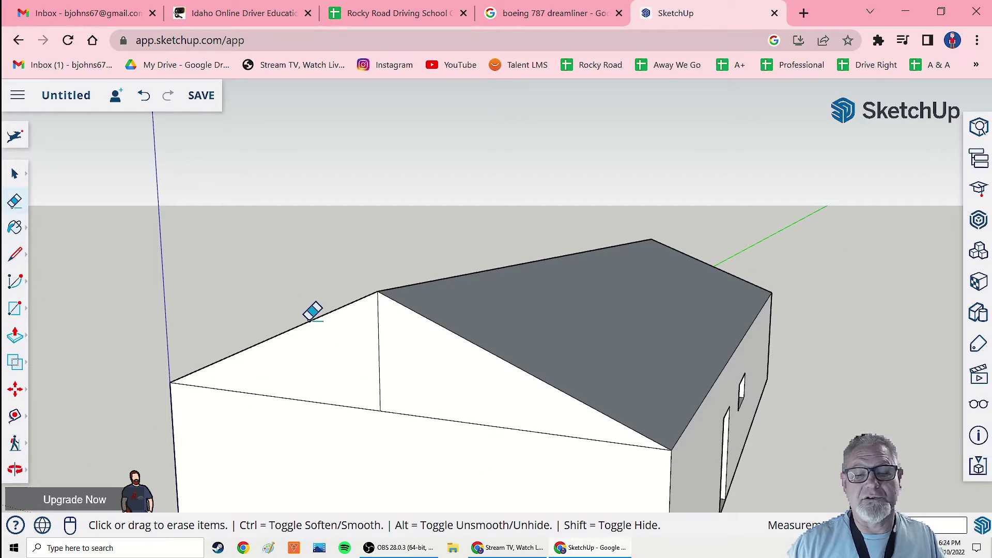
pyautogui.click(379, 354)
# Examine the finished roof and the gable at the far end from several angles.
pyautogui.moveTo(512, 398)
pyautogui.mouseDown(button='middle')
pyautogui.moveTo(516, 405)
pyautogui.moveTo(536, 383)
pyautogui.moveTo(471, 396)
pyautogui.moveTo(379, 378)
pyautogui.moveTo(483, 358)
pyautogui.moveTo(537, 390)
pyautogui.moveTo(437, 343)
pyautogui.moveTo(616, 356)
pyautogui.moveTo(700, 412)
pyautogui.moveTo(649, 377)
pyautogui.moveTo(518, 414)
pyautogui.moveTo(576, 394)
pyautogui.moveTo(531, 372)
pyautogui.moveTo(578, 418)
pyautogui.moveTo(639, 401)
pyautogui.mouseUp(button='middle')
pyautogui.scroll(2, 548, 367)
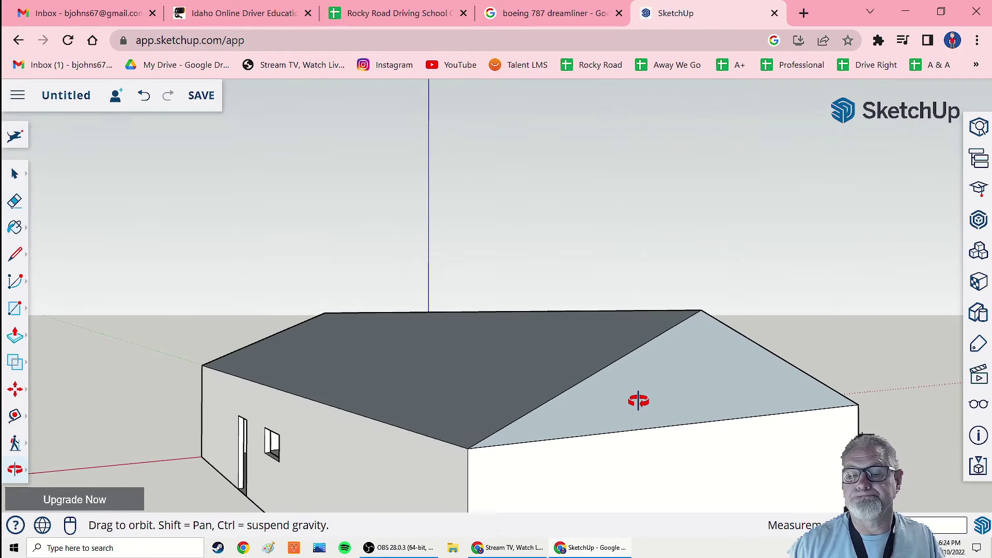
pyautogui.scroll(5, 219, 363)
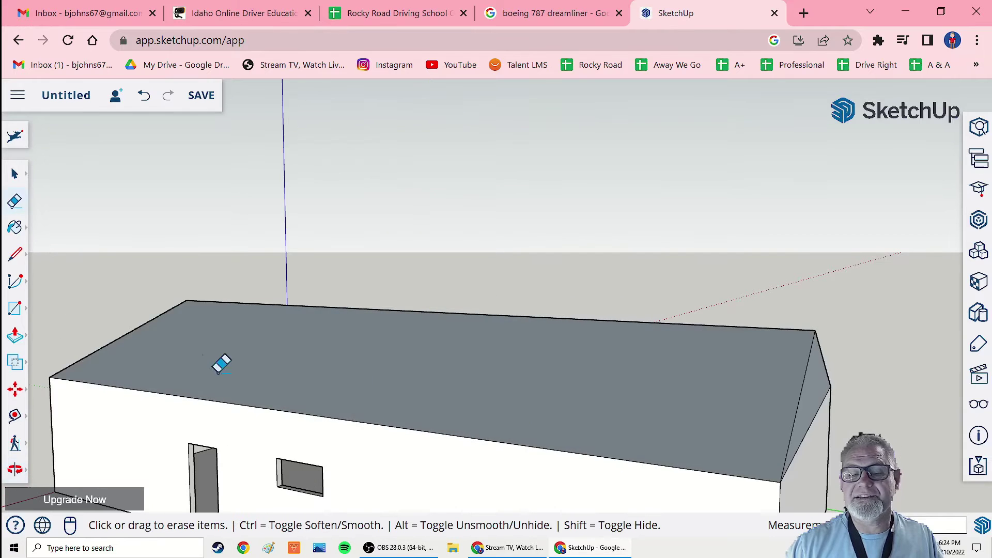
pyautogui.moveTo(206, 372); pyautogui.dragTo(214, 393, button='middle')
pyautogui.scroll(-5, 215, 394)
pyautogui.moveTo(288, 390)
pyautogui.mouseDown(button='middle')
pyautogui.moveTo(284, 459)
pyautogui.moveTo(210, 401)
pyautogui.mouseUp(button='middle')
pyautogui.moveTo(428, 412); pyautogui.dragTo(265, 361, button='middle')
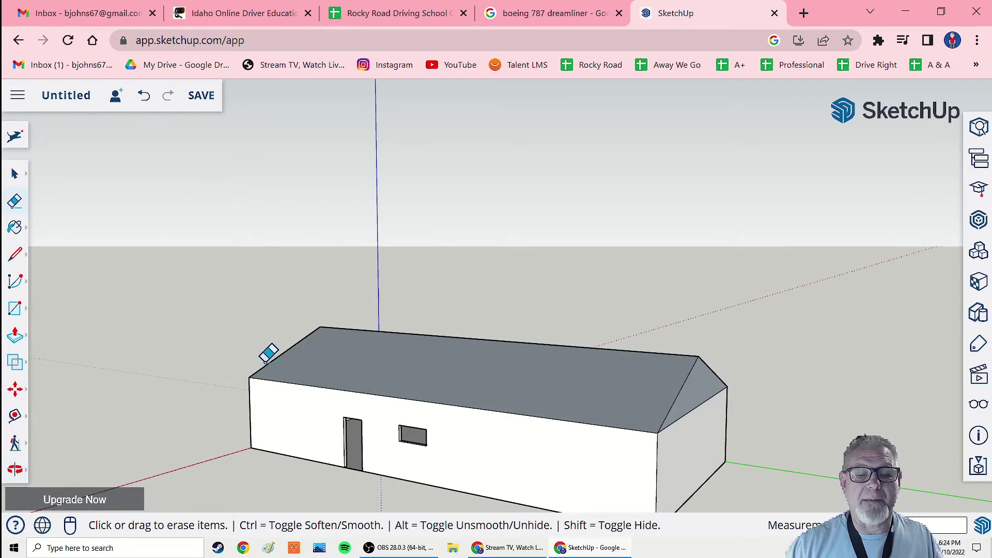
pyautogui.moveTo(590, 389); pyautogui.dragTo(507, 390, button='middle')
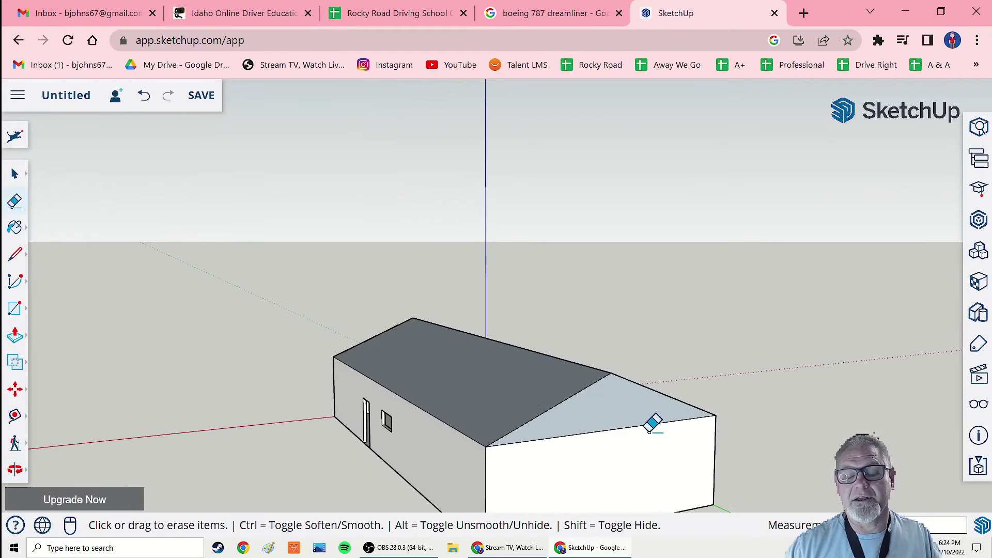
# Reverse the blue-grey triangular gable face at the far end so that its white side faces outward.
pyautogui.scroll(5, 609, 434)
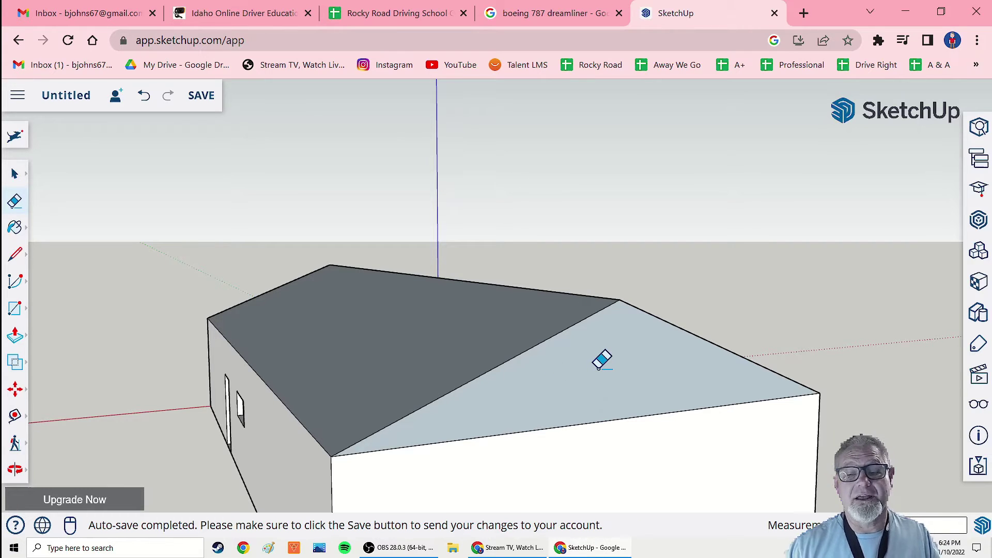
pyautogui.click(13, 176)
pyautogui.click(601, 376)
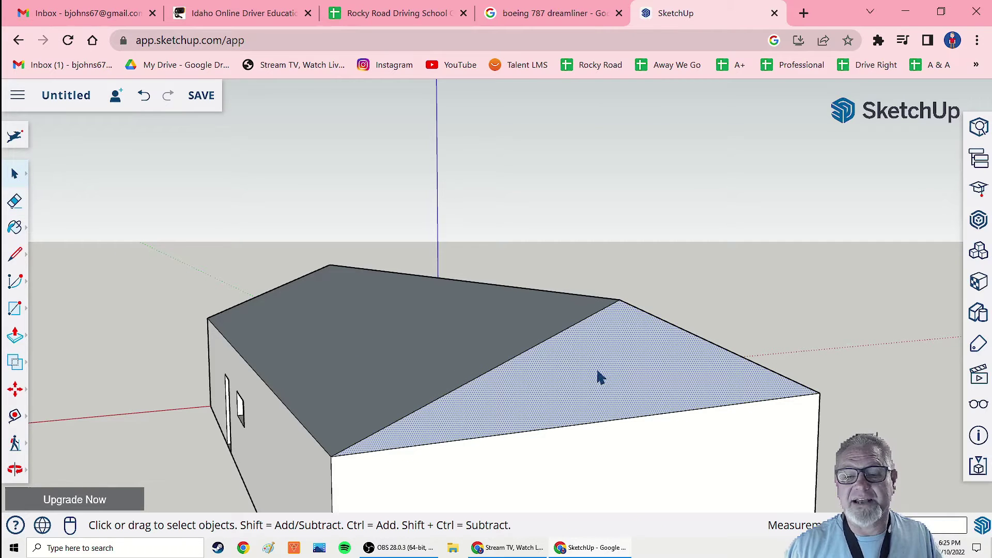
pyautogui.rightClick(603, 365)
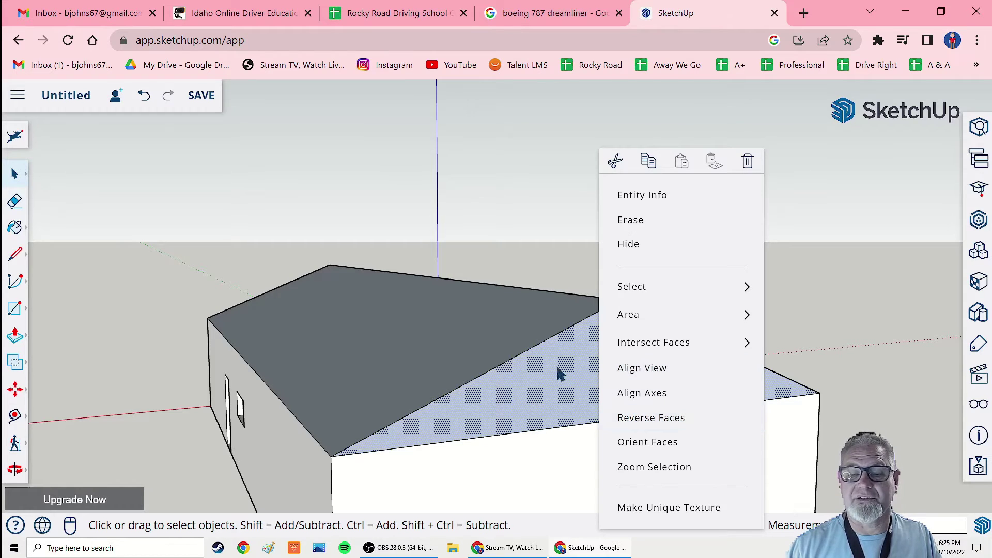
pyautogui.click(646, 421)
pyautogui.click(637, 437)
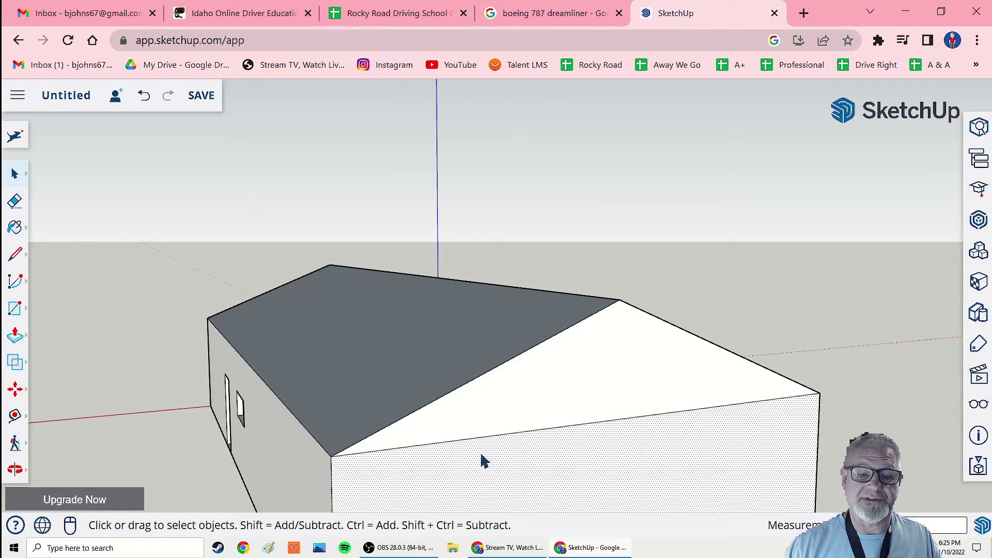
# Reverse the roof slope above the back wall so that its front side faces outward.
pyautogui.moveTo(483, 460); pyautogui.dragTo(386, 351, button='middle')
pyautogui.click(385, 341)
pyautogui.rightClick(383, 341)
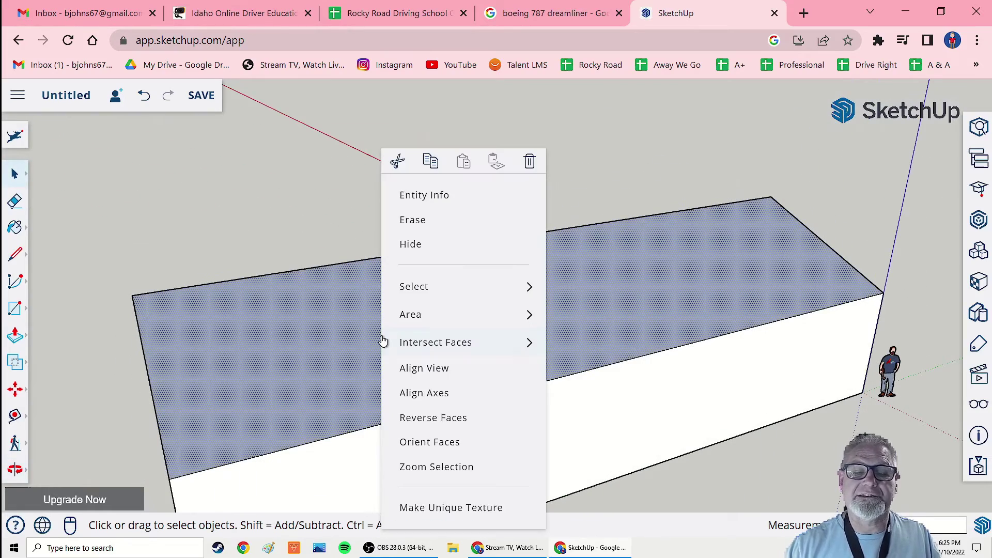
pyautogui.click(428, 419)
# Reverse the roof slope above the door and window wall so that its front side faces outward.
pyautogui.moveTo(327, 412); pyautogui.dragTo(527, 355, button='middle')
pyautogui.click(526, 354)
pyautogui.rightClick(568, 334)
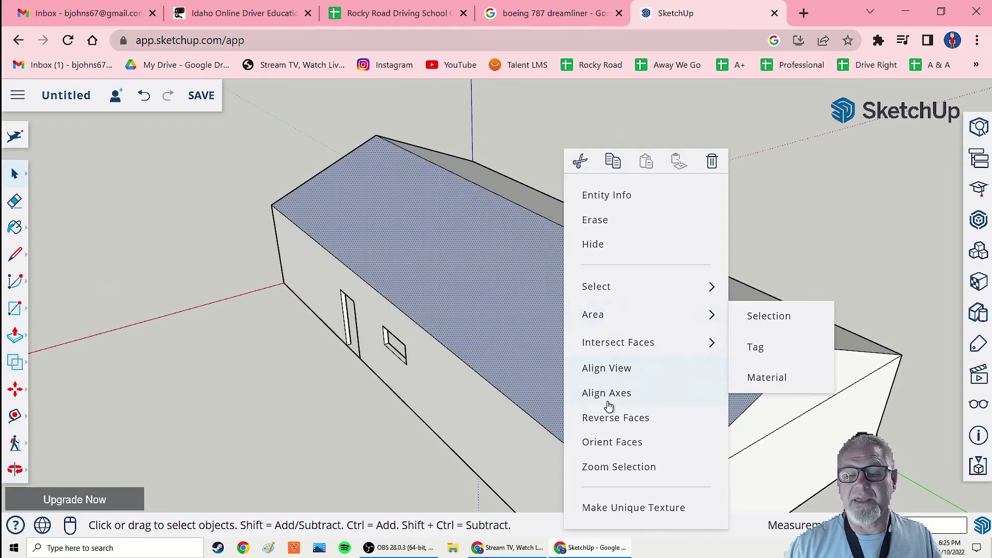
pyautogui.click(602, 416)
# Examine the reversed roof and gable faces, and the window opening in the front wall.
pyautogui.moveTo(631, 416); pyautogui.dragTo(517, 409, button='middle')
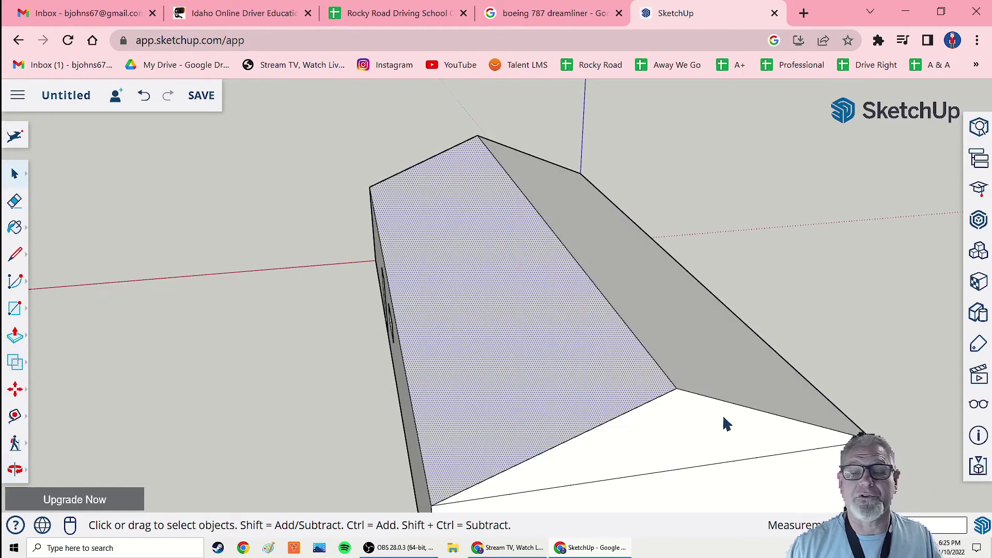
pyautogui.moveTo(726, 424); pyautogui.dragTo(499, 393, button='middle')
pyautogui.moveTo(689, 394); pyautogui.dragTo(620, 425, button='middle')
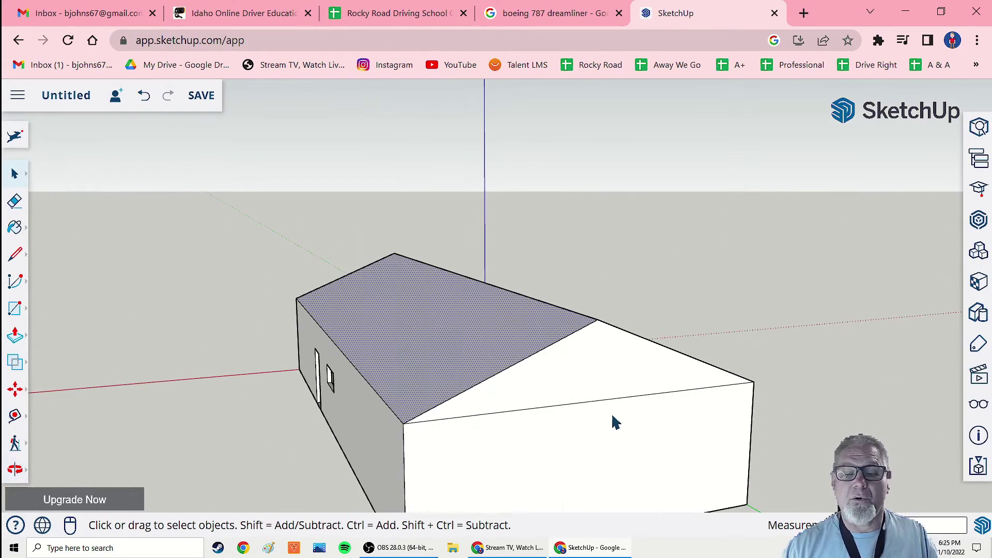
pyautogui.scroll(1, 550, 419)
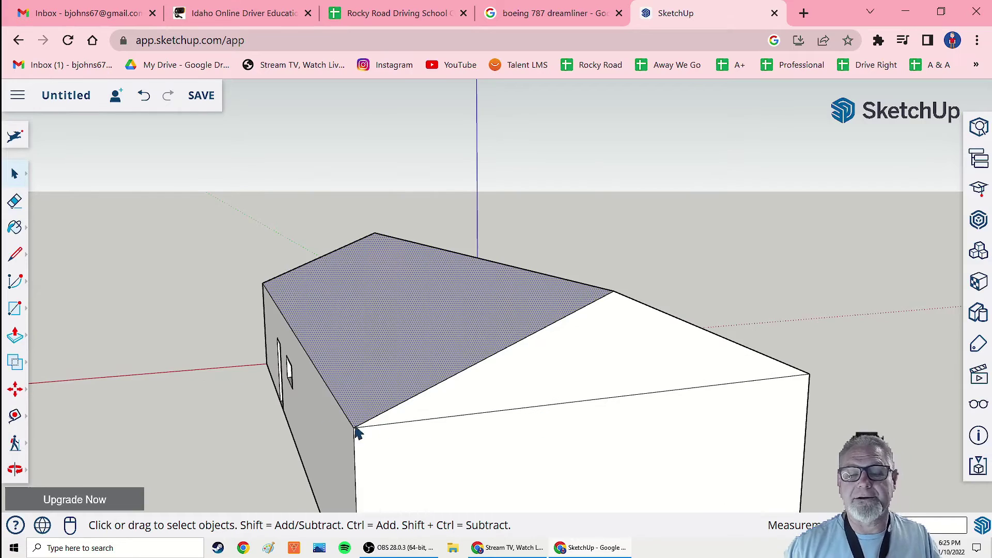
pyautogui.moveTo(357, 433); pyautogui.dragTo(403, 445, button='middle')
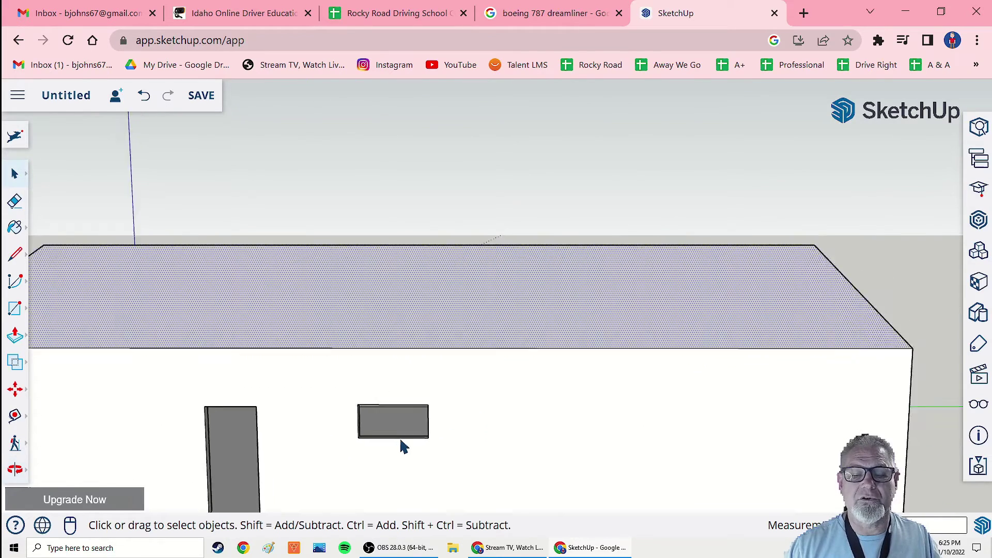
pyautogui.scroll(4, 404, 446)
pyautogui.moveTo(499, 441); pyautogui.dragTo(491, 407, button='middle')
pyautogui.scroll(5, 342, 411)
pyautogui.scroll(-3, 280, 399)
pyautogui.scroll(-5, 280, 398)
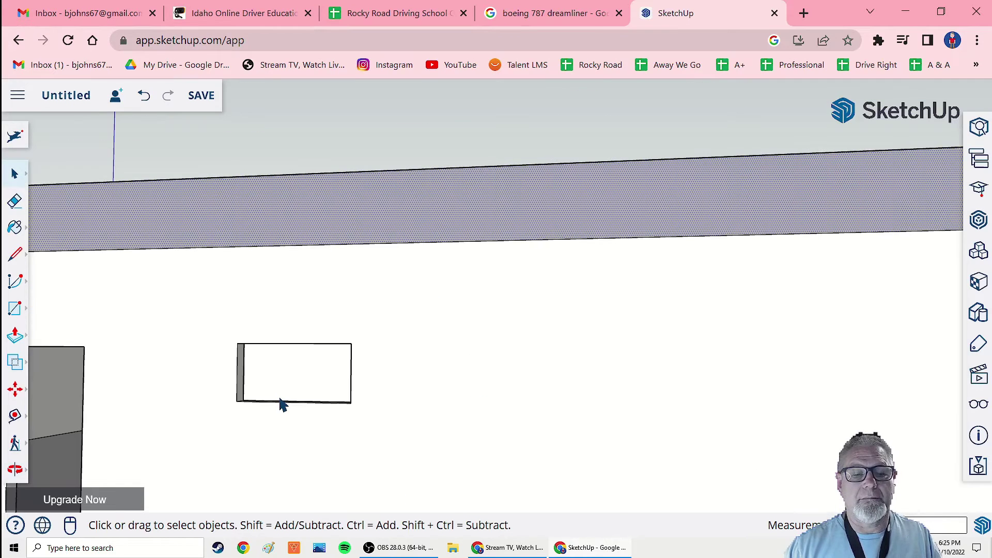
pyautogui.moveTo(280, 398); pyautogui.dragTo(292, 407, button='middle')
pyautogui.scroll(4, 301, 410)
pyautogui.scroll(-1, 302, 411)
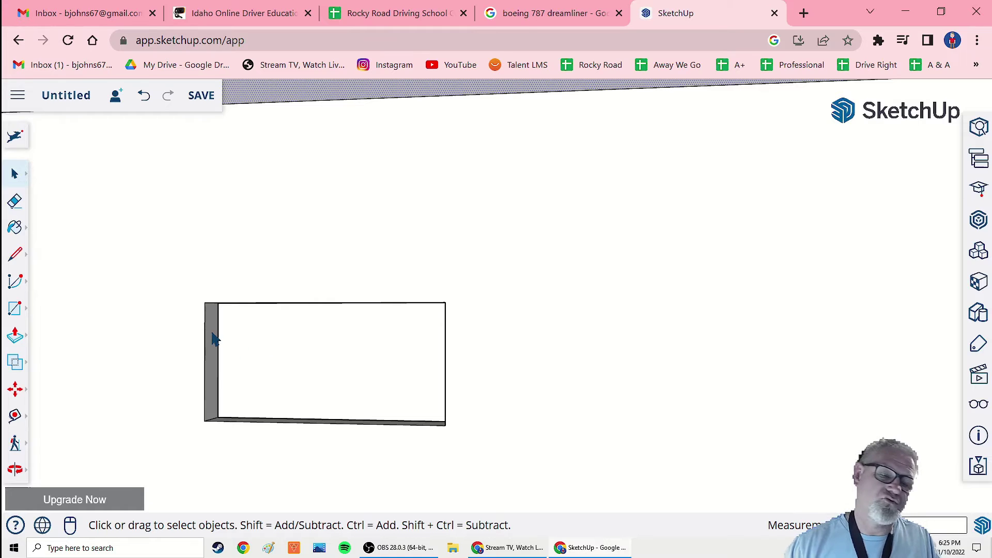
pyautogui.click(16, 338)
pyautogui.click(55, 371)
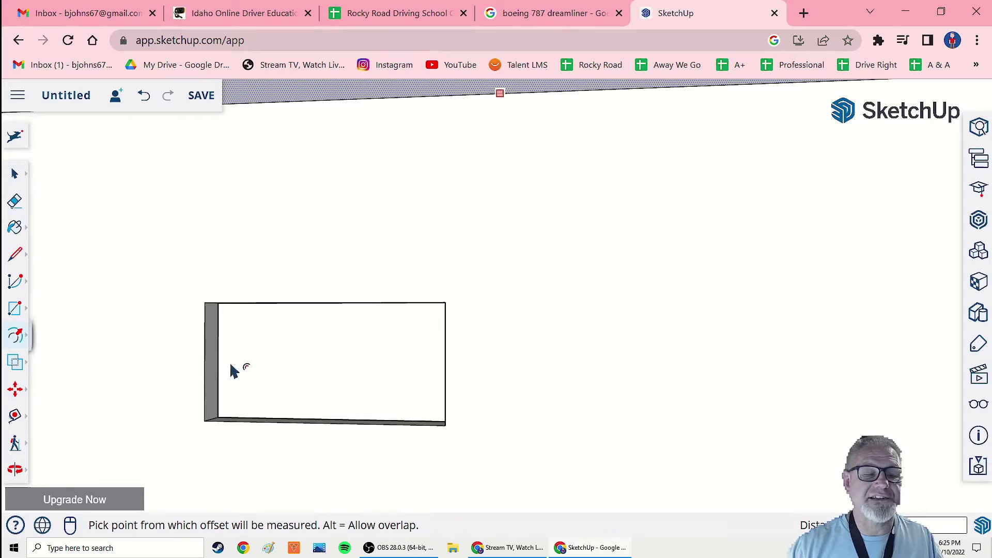
pyautogui.click(312, 349)
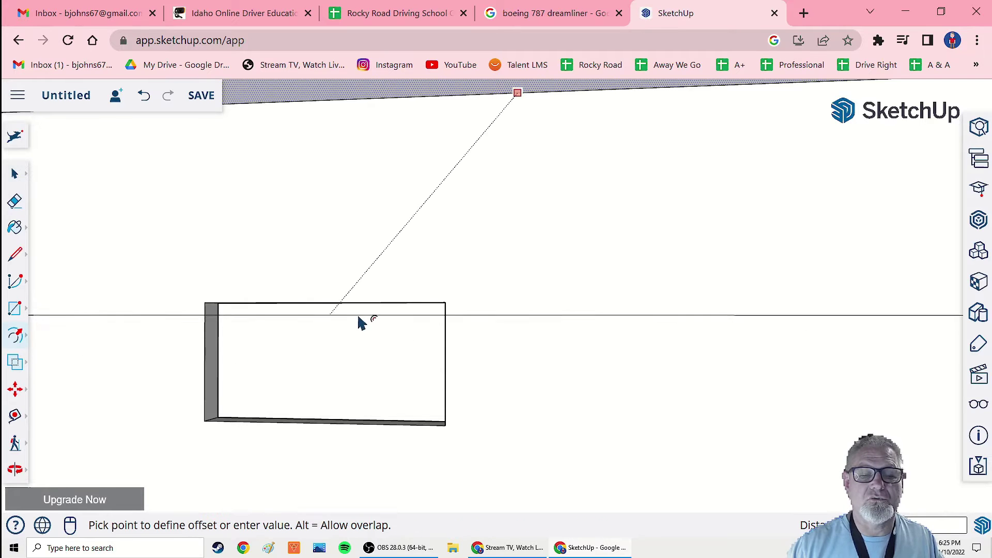
pyautogui.press('Escape')
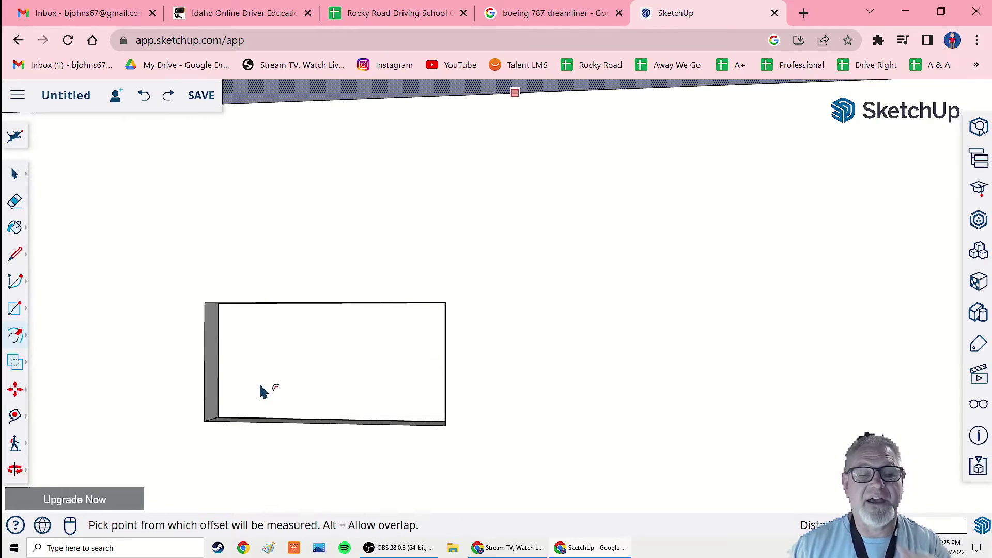
# Draw a trial rectangle on the front wall beside the window opening, try to offset its outline, and undo the rectangle.
pyautogui.scroll(-3, 232, 385)
pyautogui.moveTo(155, 383); pyautogui.dragTo(177, 381, button='middle')
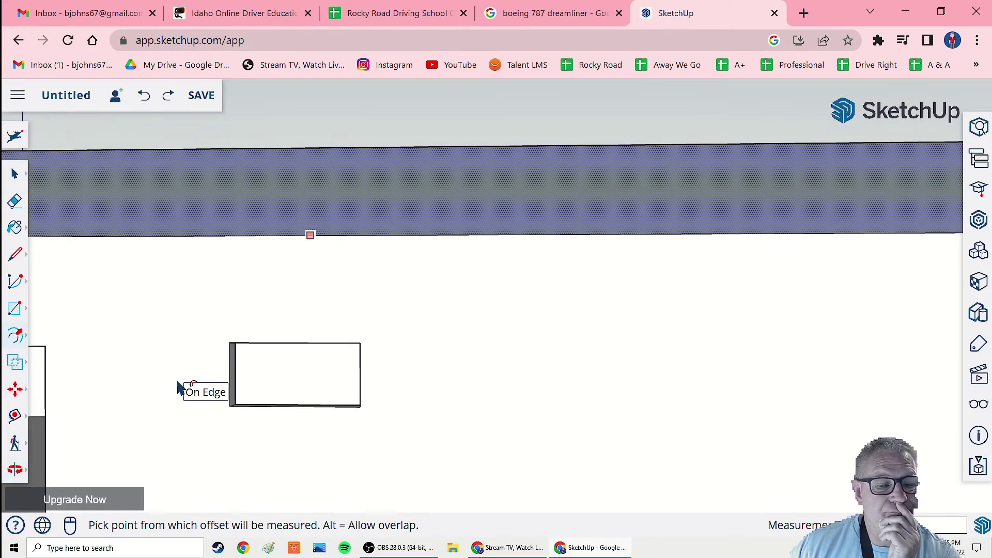
pyautogui.moveTo(377, 387); pyautogui.dragTo(363, 424, button='middle')
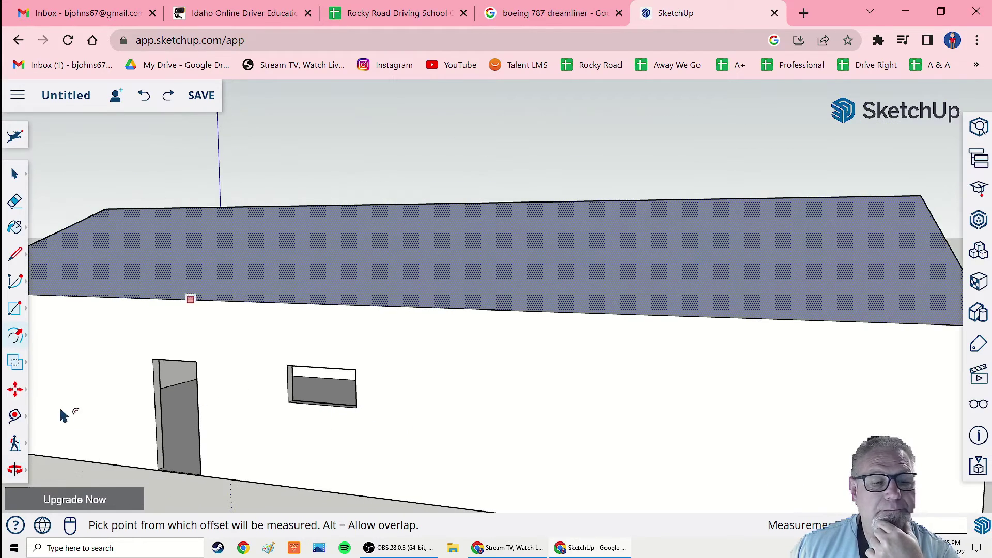
pyautogui.click(16, 310)
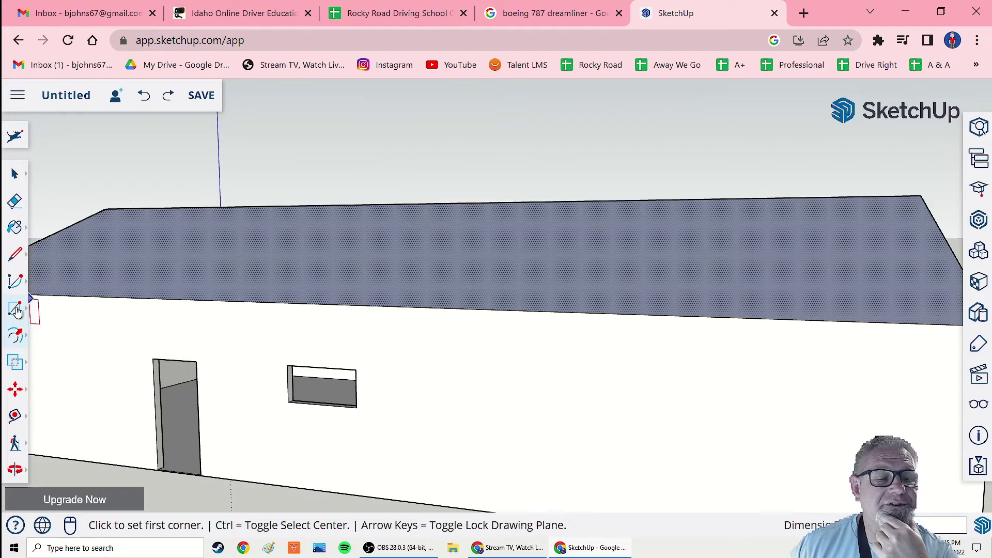
pyautogui.click(418, 396)
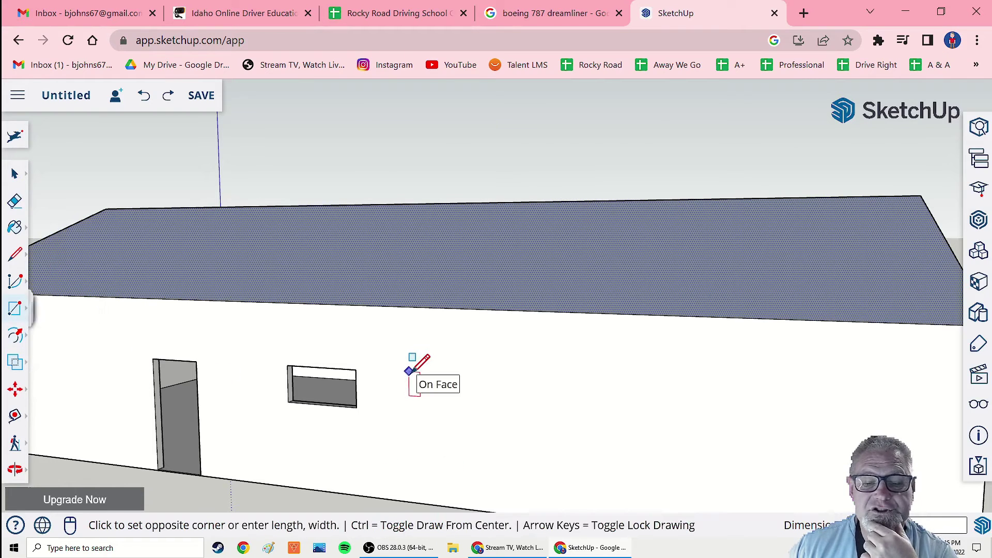
pyautogui.click(526, 426)
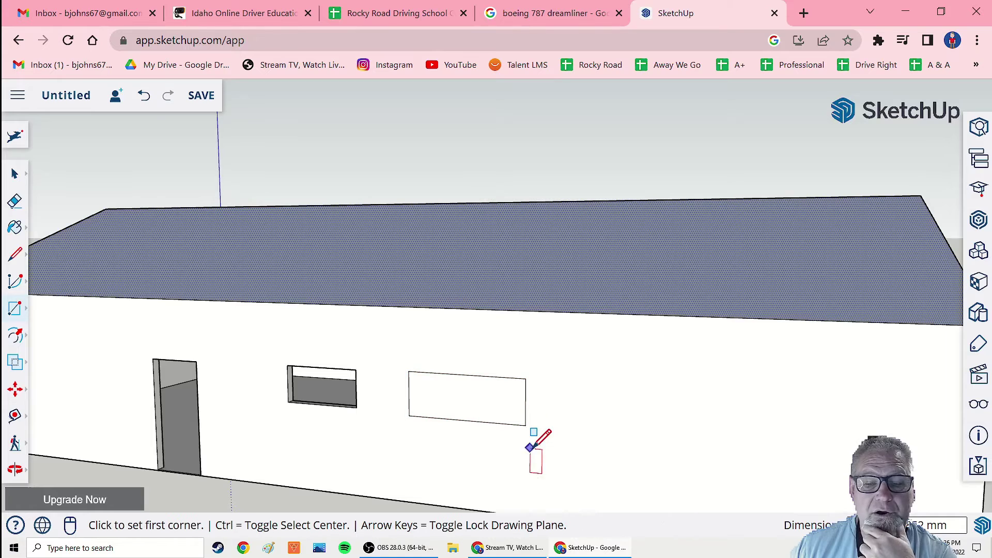
pyautogui.moveTo(531, 443); pyautogui.dragTo(489, 438, button='middle')
pyautogui.scroll(2, 465, 413)
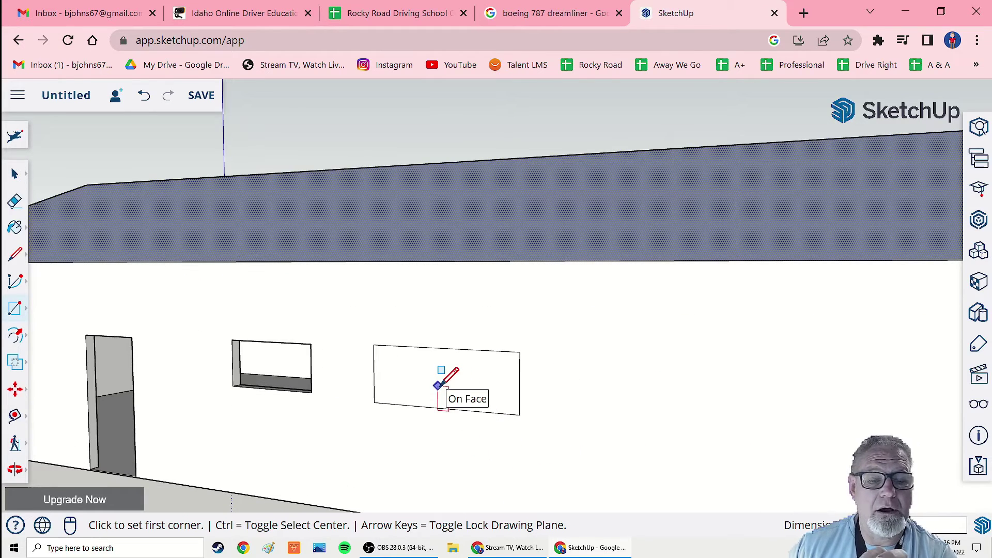
pyautogui.click(18, 339)
pyautogui.click(437, 376)
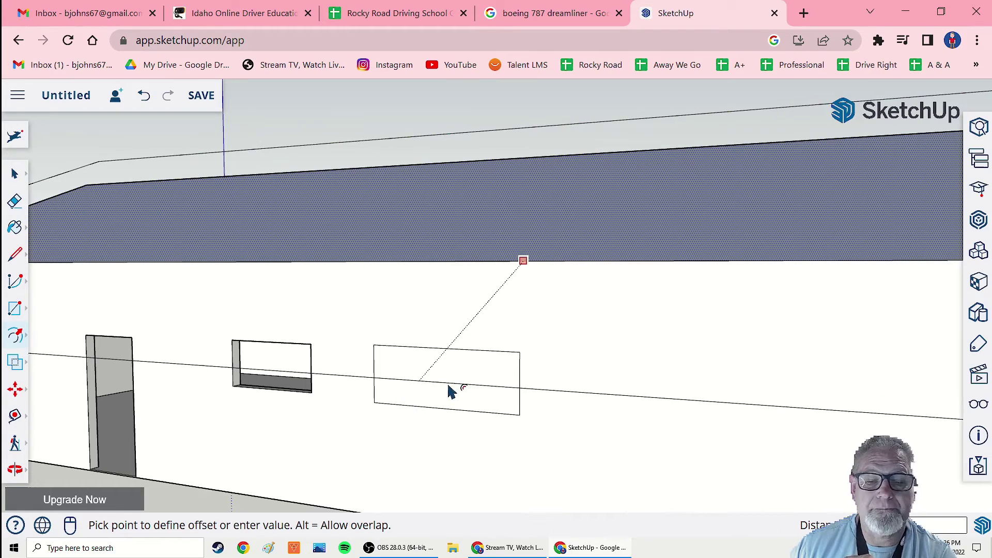
pyautogui.hotkey('ctrl', 'z')
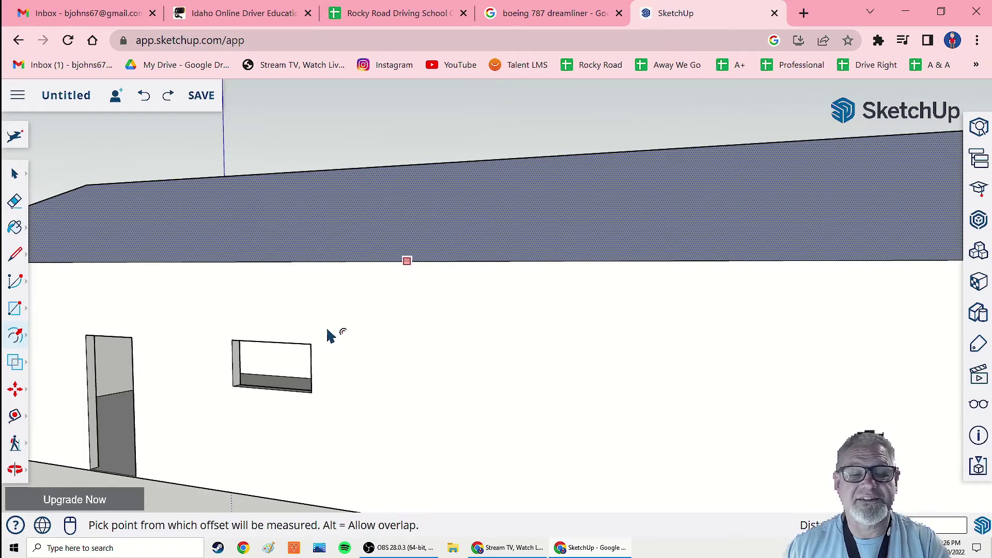
# Draw a wide rectangle on the front wall beside the existing window opening.
pyautogui.click(15, 308)
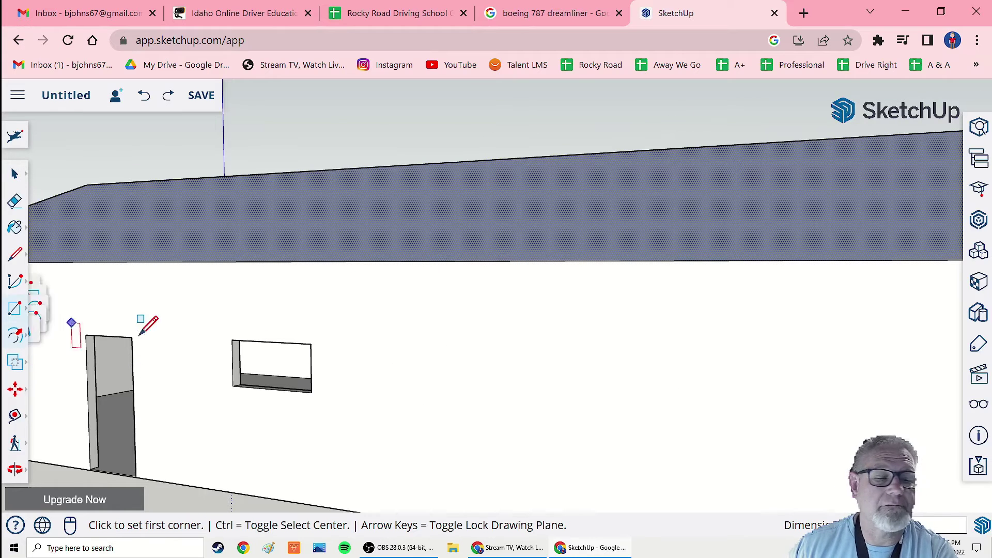
pyautogui.click(370, 353)
pyautogui.click(509, 412)
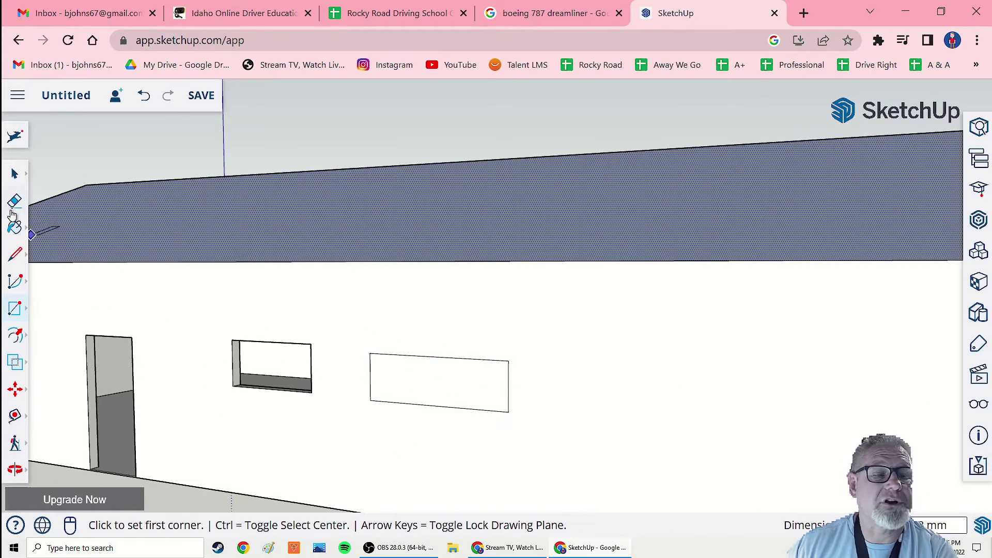
# Select the new rectangle's face and offset its outline slightly inward to form a narrow window frame border.
pyautogui.click(15, 174)
pyautogui.click(450, 384)
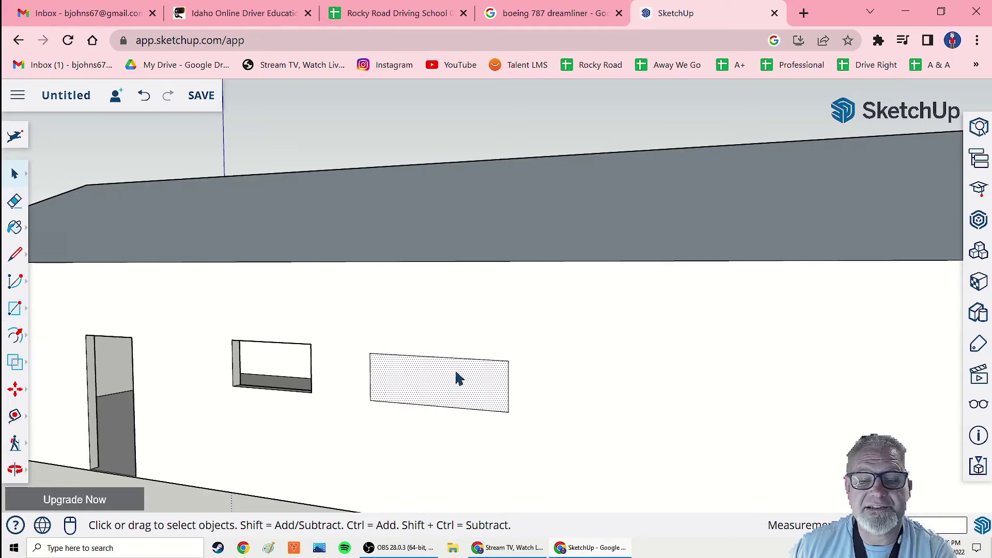
pyautogui.click(14, 337)
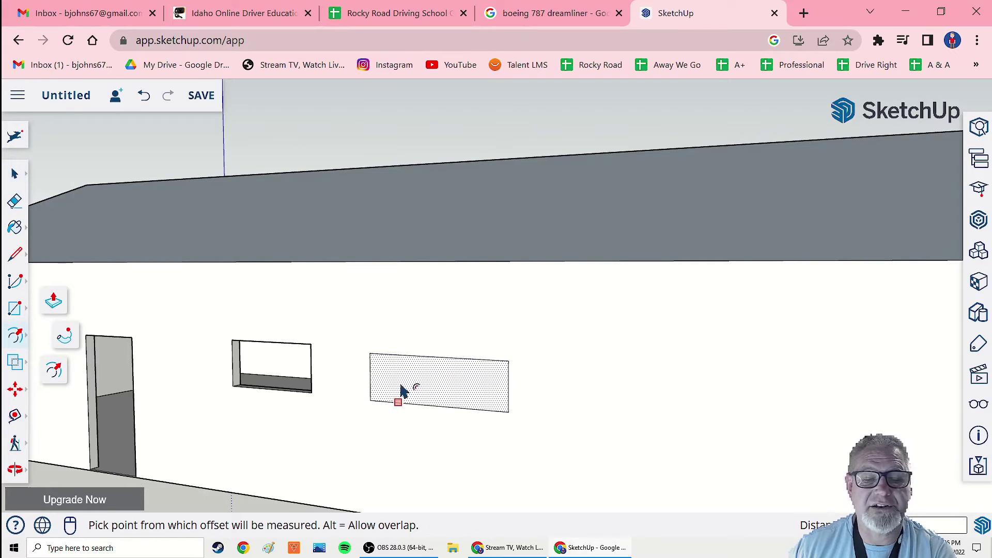
pyautogui.click(439, 382)
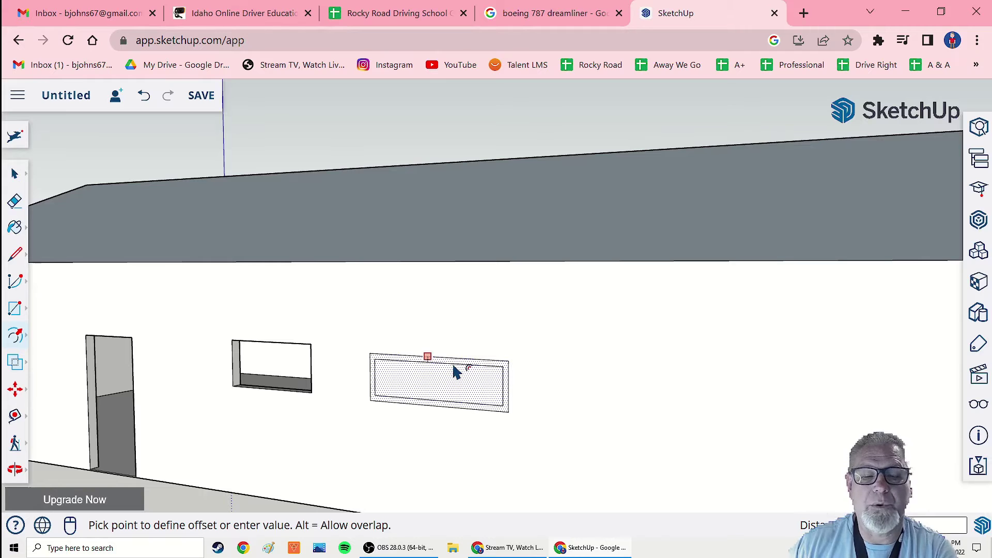
pyautogui.click(456, 371)
# Push/Pull the border face slightly outward from the wall to give the window frame thickness.
pyautogui.scroll(3, 523, 418)
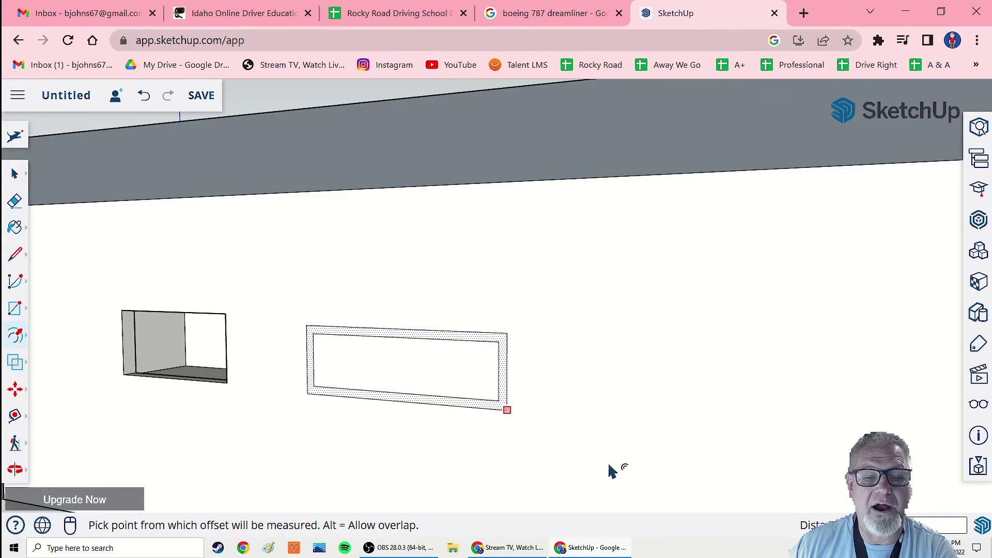
pyautogui.moveTo(613, 472); pyautogui.dragTo(391, 447, button='middle')
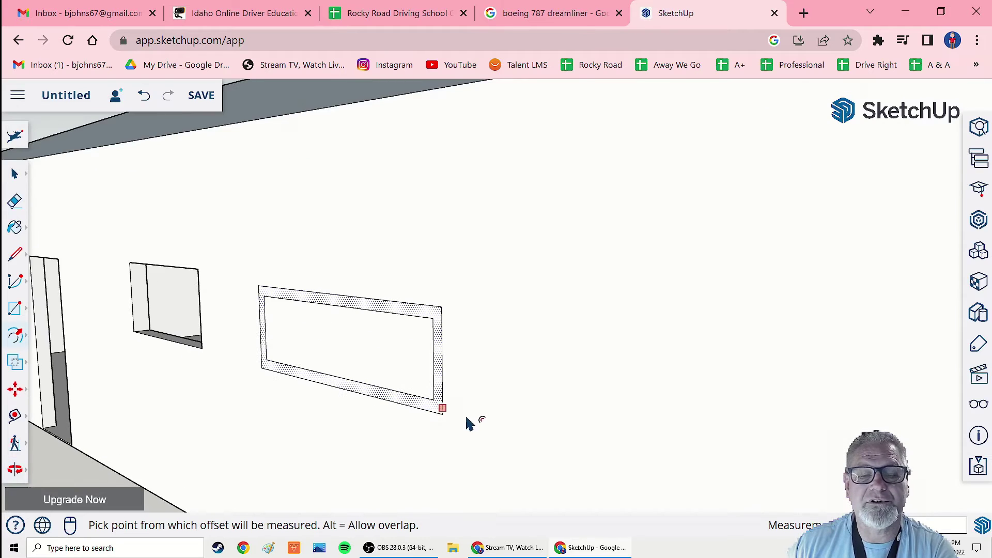
pyautogui.moveTo(468, 423); pyautogui.dragTo(364, 443, button='middle')
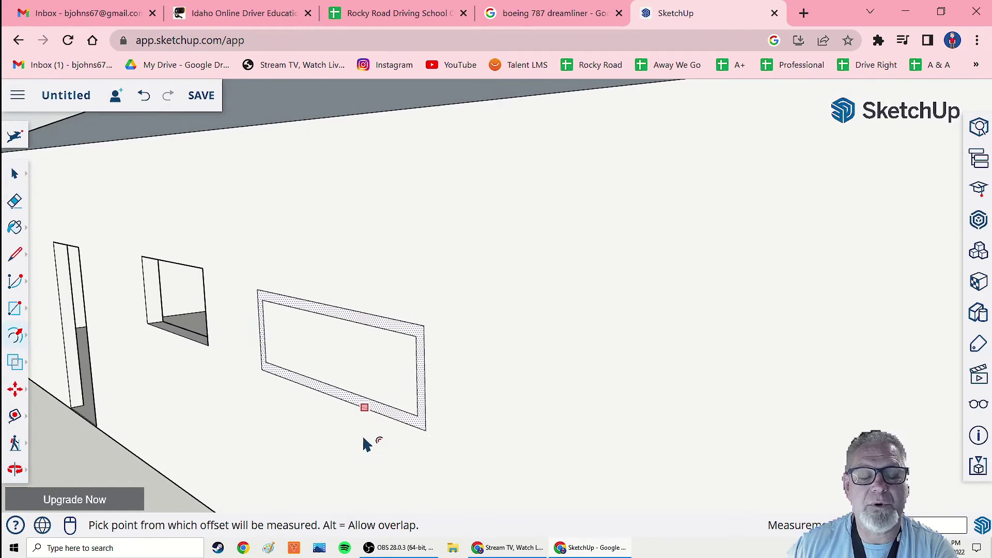
pyautogui.click(15, 336)
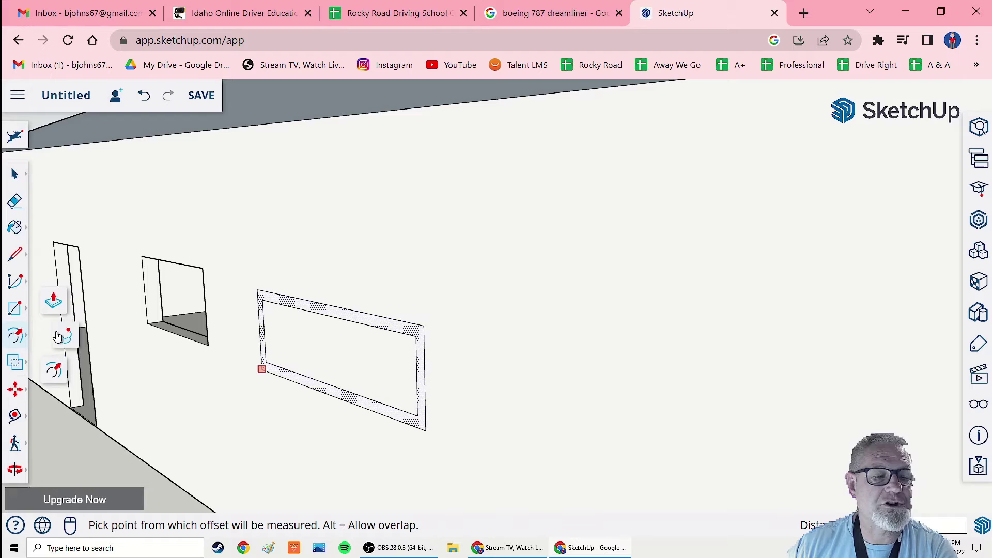
pyautogui.click(55, 302)
pyautogui.click(350, 310)
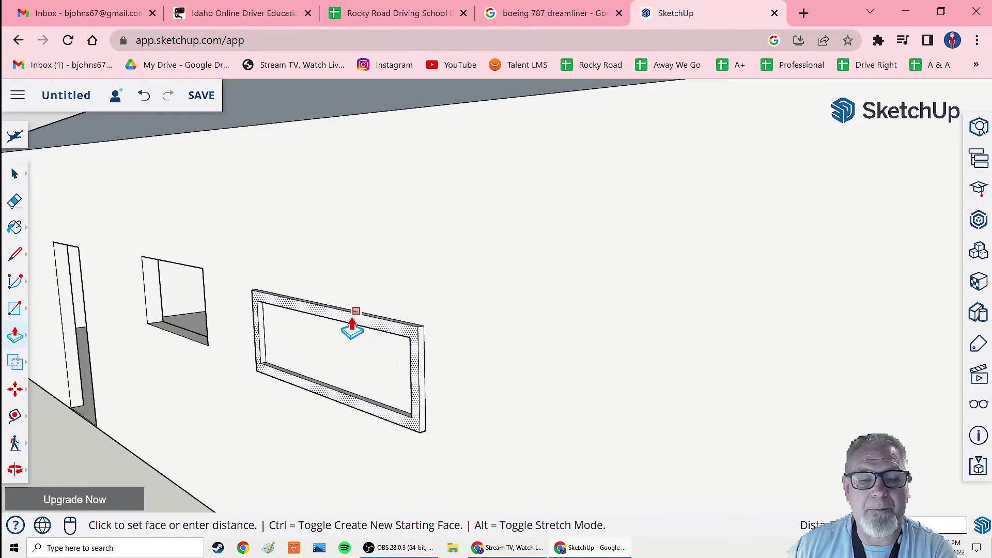
pyautogui.click(381, 414)
pyautogui.moveTo(381, 414); pyautogui.dragTo(262, 428, button='middle')
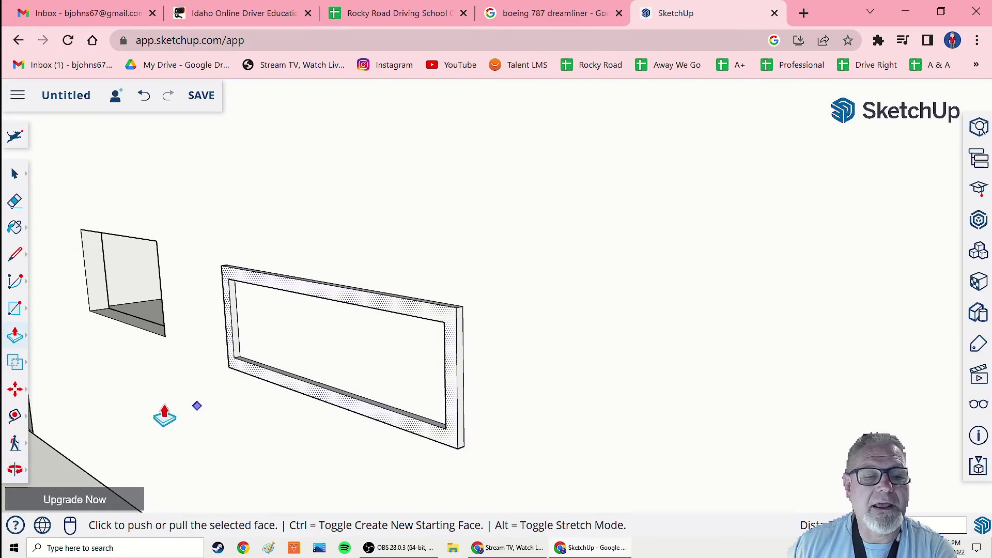
# Paint the front face of the window frame with a brown parquet-like material from the Wood collection.
pyautogui.click(14, 227)
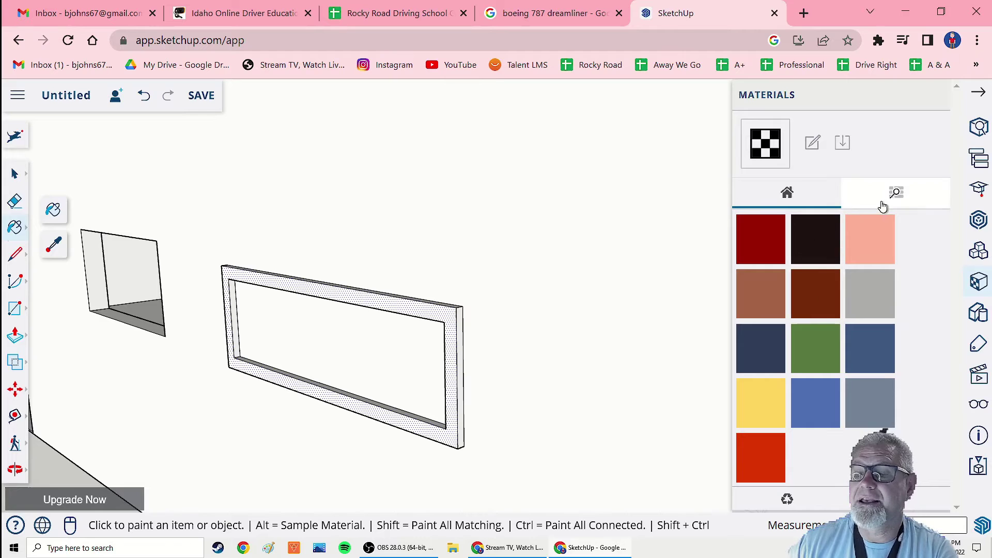
pyautogui.click(896, 192)
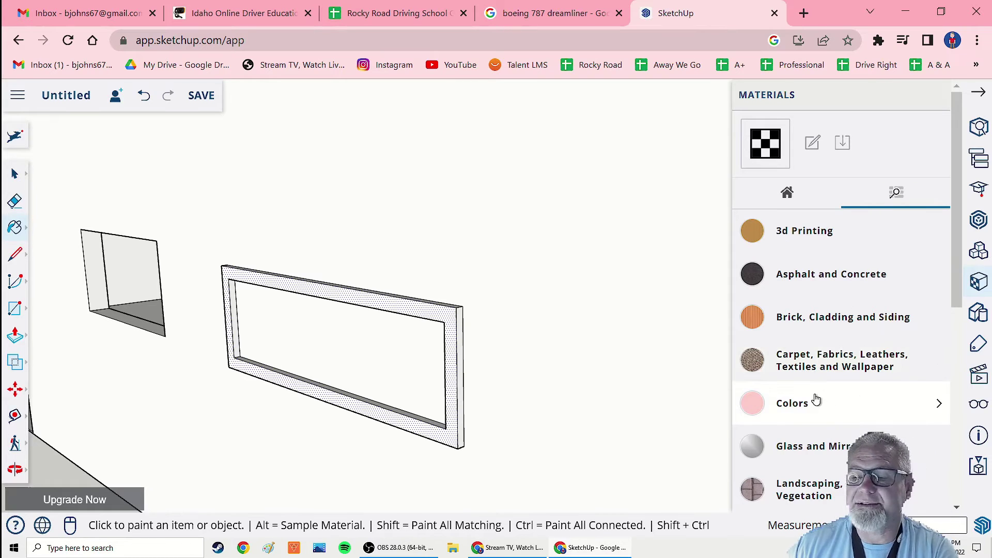
pyautogui.scroll(-8, 815, 399)
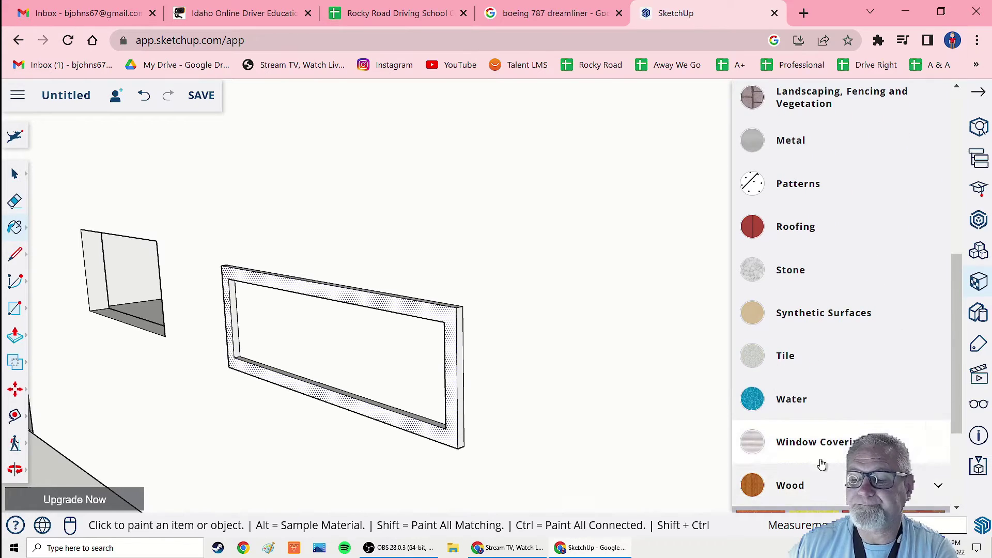
pyautogui.click(798, 482)
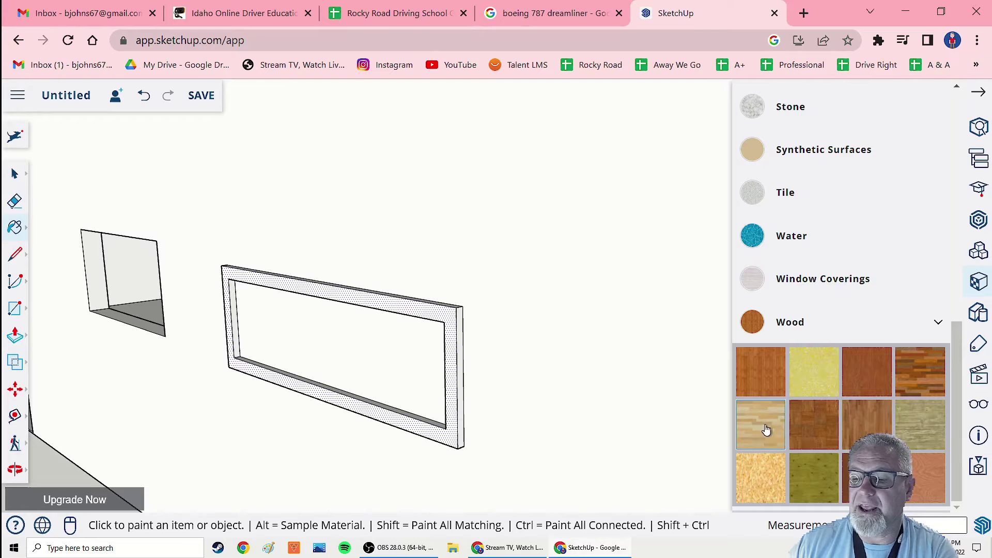
pyautogui.click(457, 313)
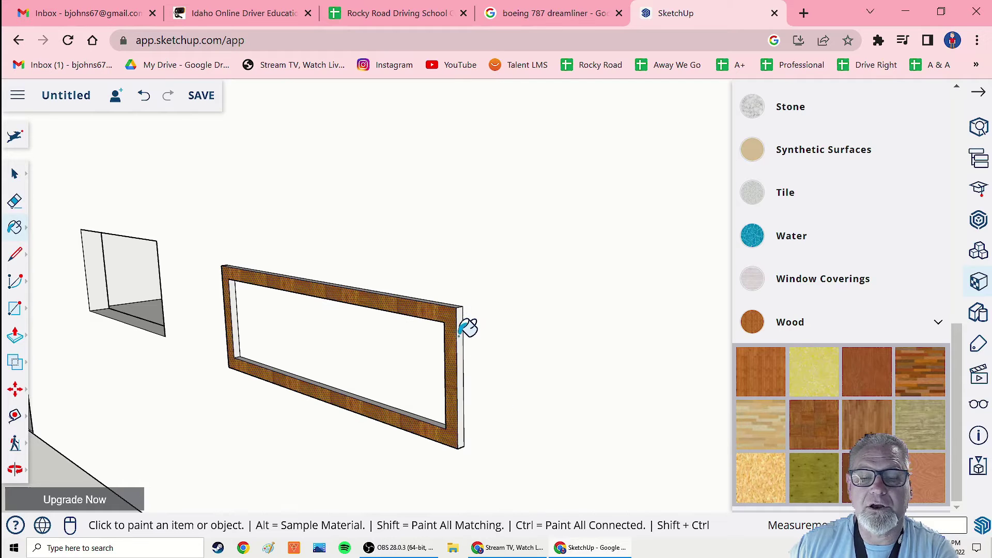
# Paint the outer and inner side faces of the window frame with the same wood material.
pyautogui.moveTo(464, 344)
pyautogui.mouseDown(button='middle')
pyautogui.moveTo(421, 421)
pyautogui.moveTo(468, 377)
pyautogui.moveTo(256, 399)
pyautogui.moveTo(306, 436)
pyautogui.moveTo(351, 435)
pyautogui.mouseUp(button='middle')
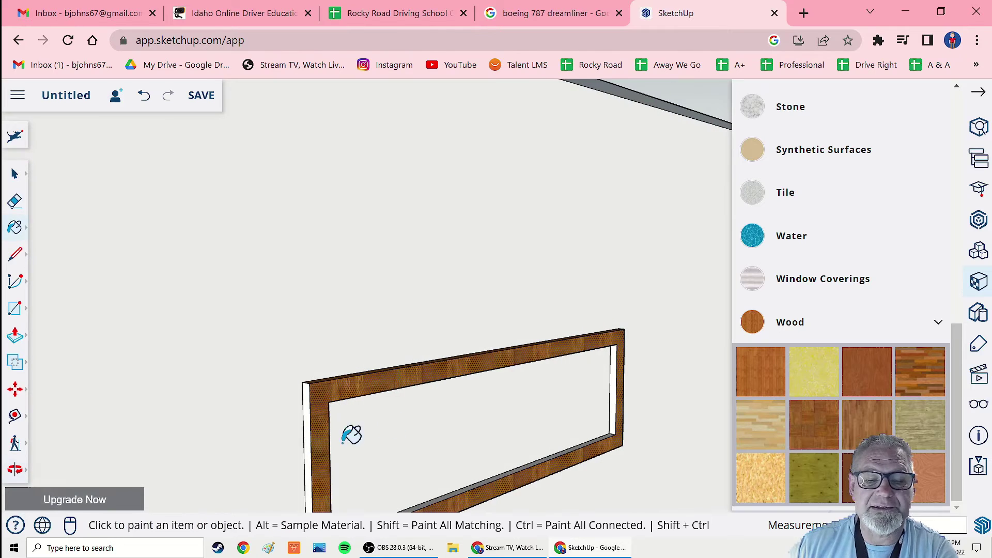
pyautogui.click(316, 429)
pyautogui.moveTo(390, 463)
pyautogui.mouseDown(button='middle')
pyautogui.moveTo(390, 441)
pyautogui.moveTo(435, 403)
pyautogui.mouseUp(button='middle')
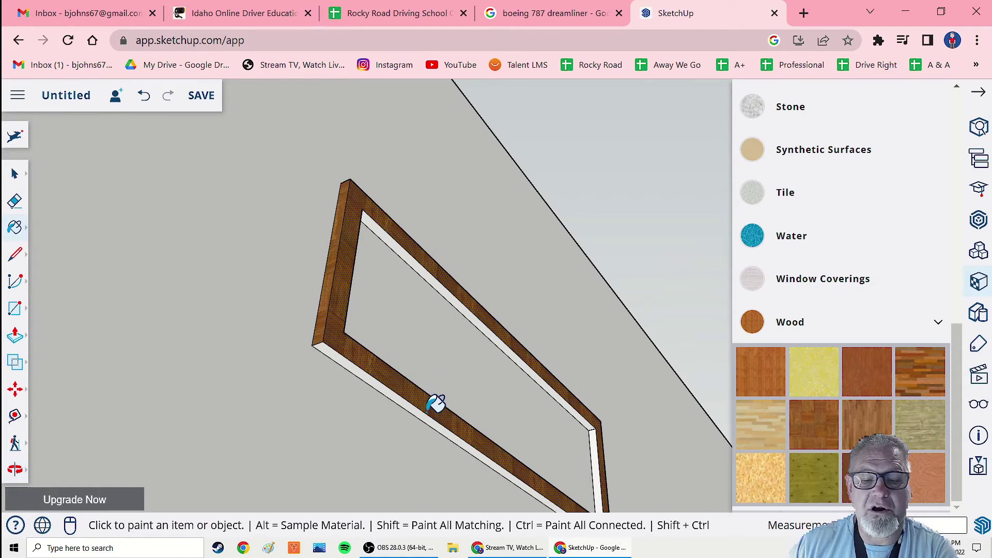
pyautogui.click(428, 412)
pyautogui.click(525, 364)
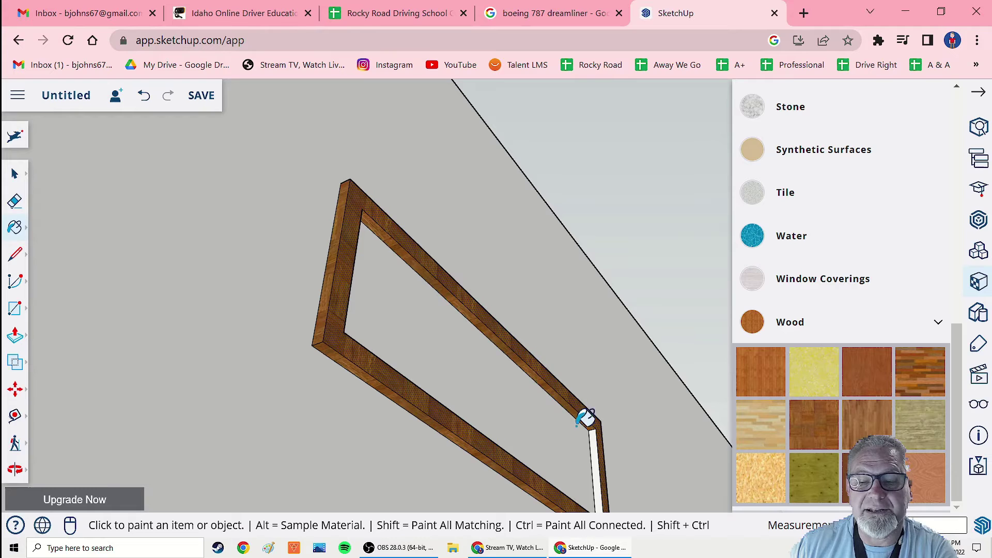
pyautogui.click(599, 446)
pyautogui.moveTo(598, 449)
pyautogui.mouseDown(button='middle')
pyautogui.moveTo(440, 485)
pyautogui.moveTo(430, 463)
pyautogui.moveTo(501, 379)
pyautogui.moveTo(496, 425)
pyautogui.moveTo(463, 427)
pyautogui.mouseUp(button='middle')
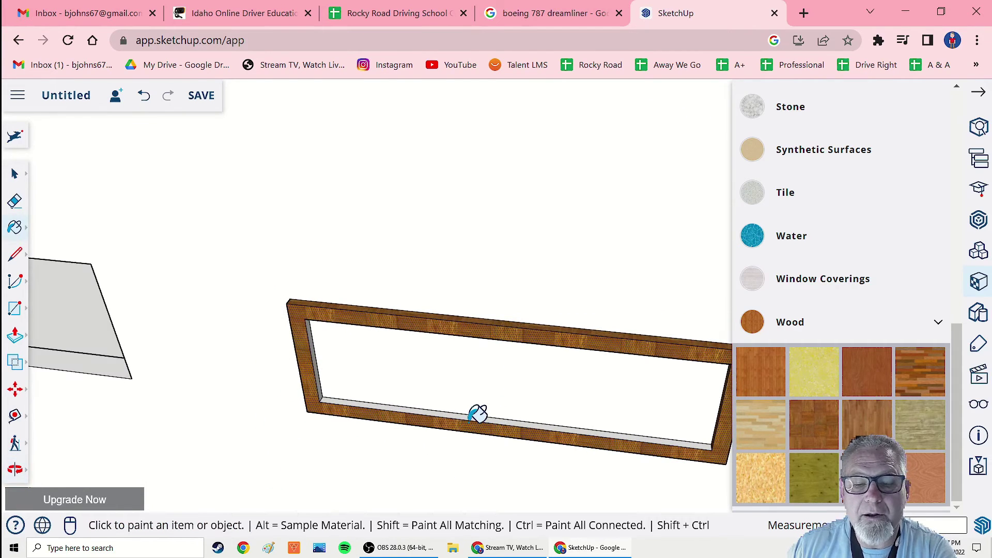
pyautogui.click(473, 415)
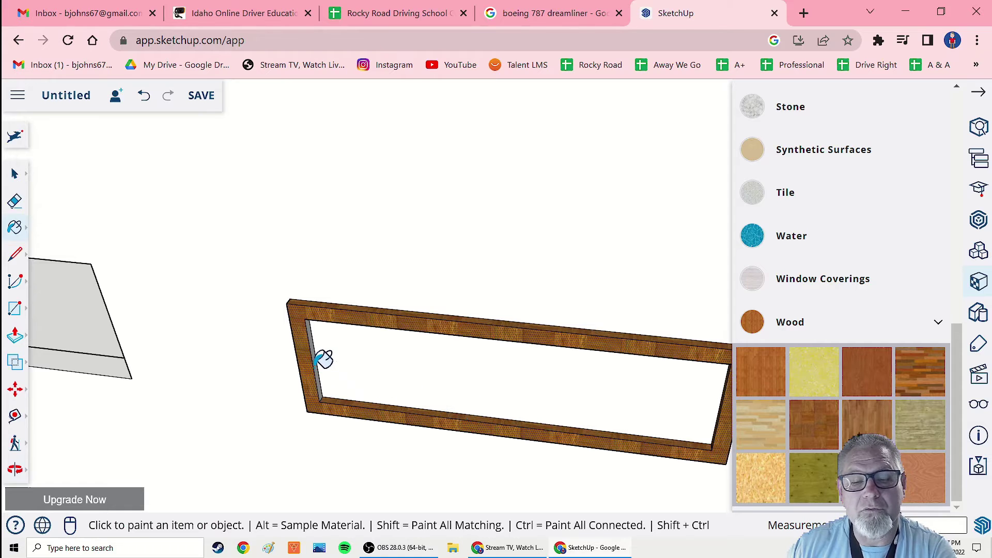
pyautogui.moveTo(382, 453); pyautogui.dragTo(459, 424, button='middle')
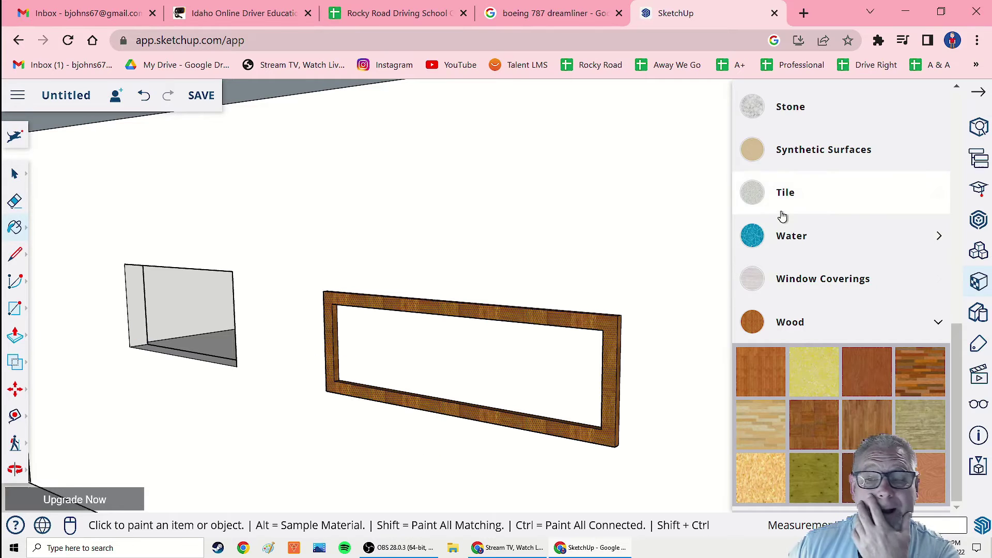
# Paint the wall face inside the window frame with blue glass and replace it with a pale reflective material from Glass and Mirrors.
pyautogui.scroll(10, 831, 271)
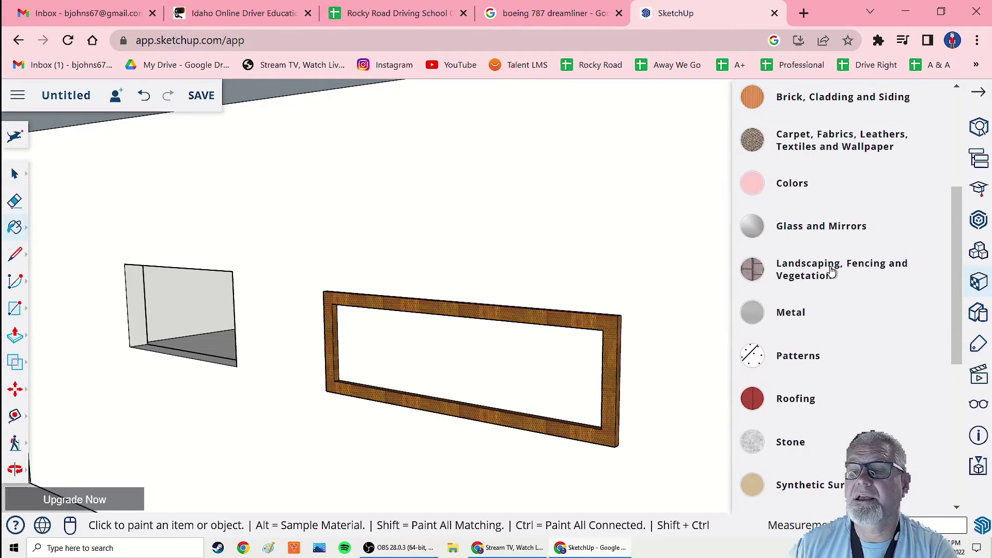
pyautogui.click(814, 337)
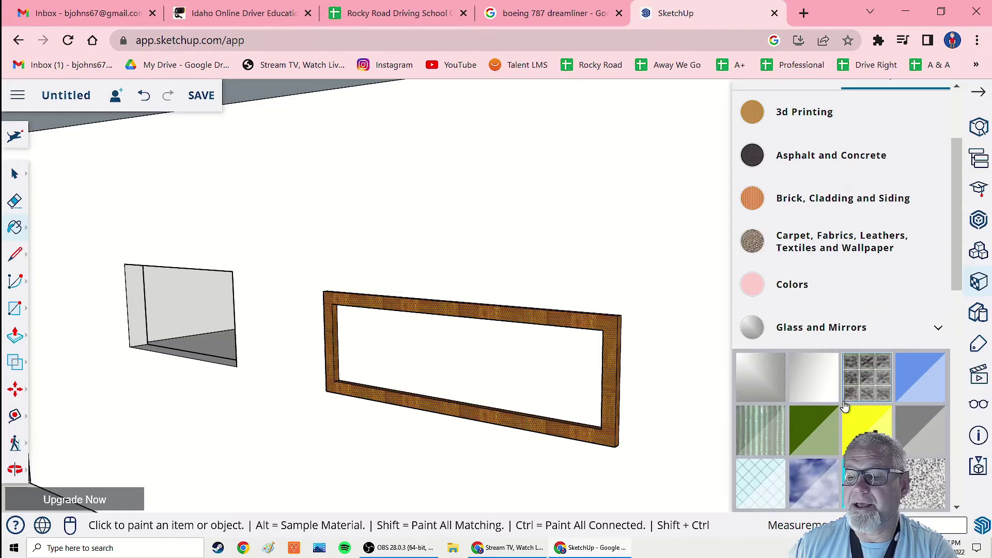
pyautogui.click(488, 362)
pyautogui.moveTo(516, 389)
pyautogui.mouseDown(button='middle')
pyautogui.moveTo(516, 432)
pyautogui.moveTo(610, 351)
pyautogui.moveTo(379, 403)
pyautogui.moveTo(527, 420)
pyautogui.moveTo(533, 403)
pyautogui.mouseUp(button='middle')
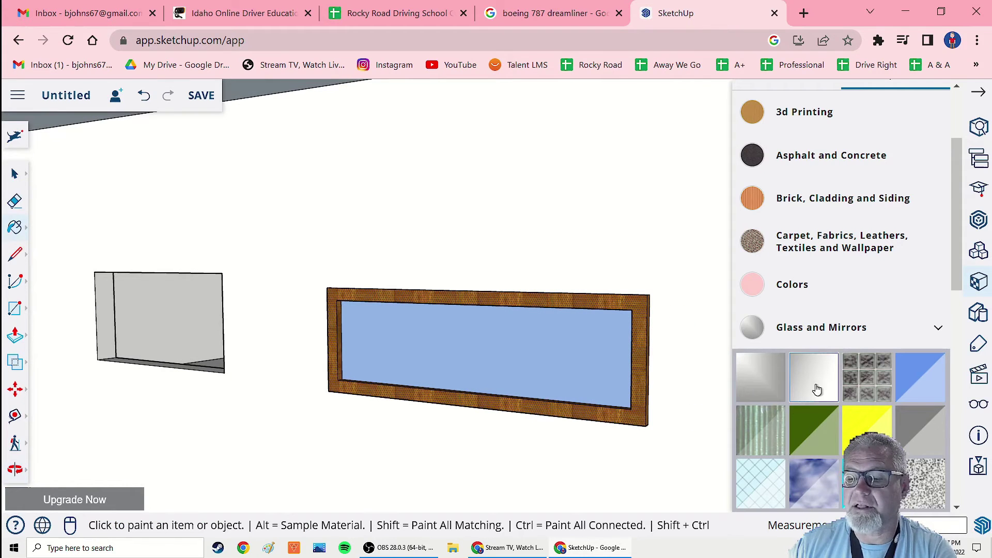
pyautogui.click(533, 363)
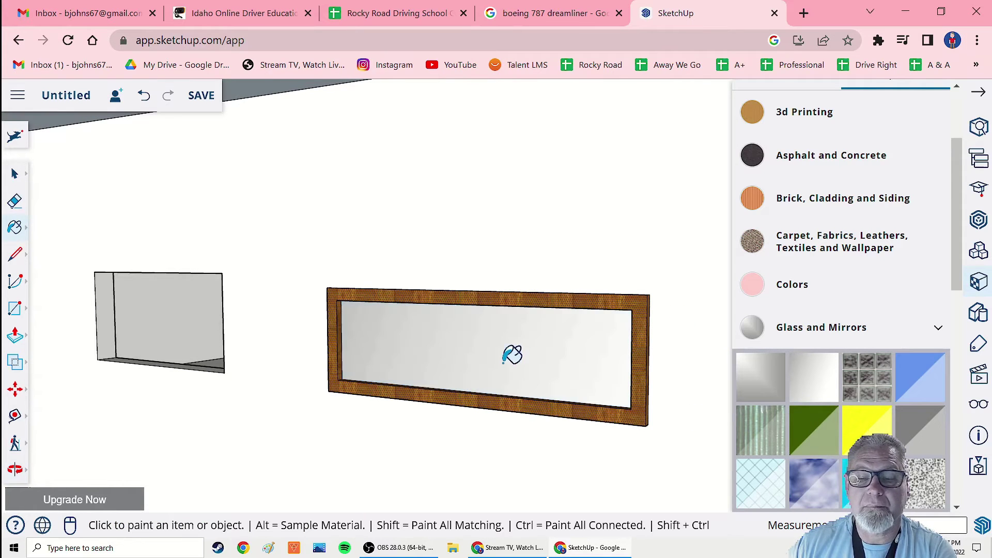
# Undo both Glass and Mirrors paint applications on the face inside the window frame.
pyautogui.moveTo(438, 417)
pyautogui.mouseDown(button='middle')
pyautogui.moveTo(438, 442)
pyautogui.moveTo(552, 405)
pyautogui.moveTo(634, 421)
pyautogui.moveTo(551, 434)
pyautogui.moveTo(563, 429)
pyautogui.moveTo(544, 396)
pyautogui.mouseUp(button='middle')
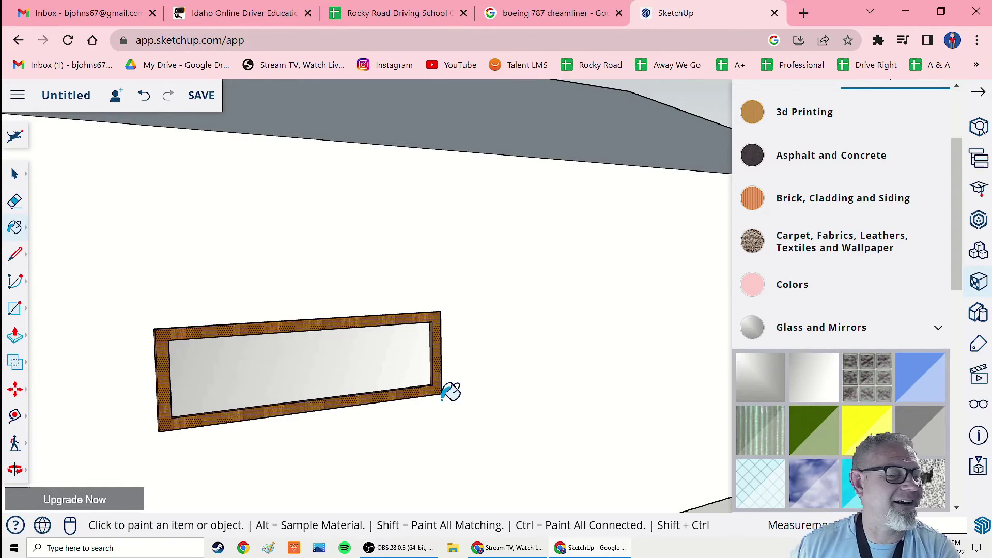
pyautogui.moveTo(470, 394)
pyautogui.mouseDown(button='middle')
pyautogui.moveTo(332, 441)
pyautogui.moveTo(388, 370)
pyautogui.moveTo(347, 377)
pyautogui.mouseUp(button='middle')
pyautogui.scroll(3, 299, 373)
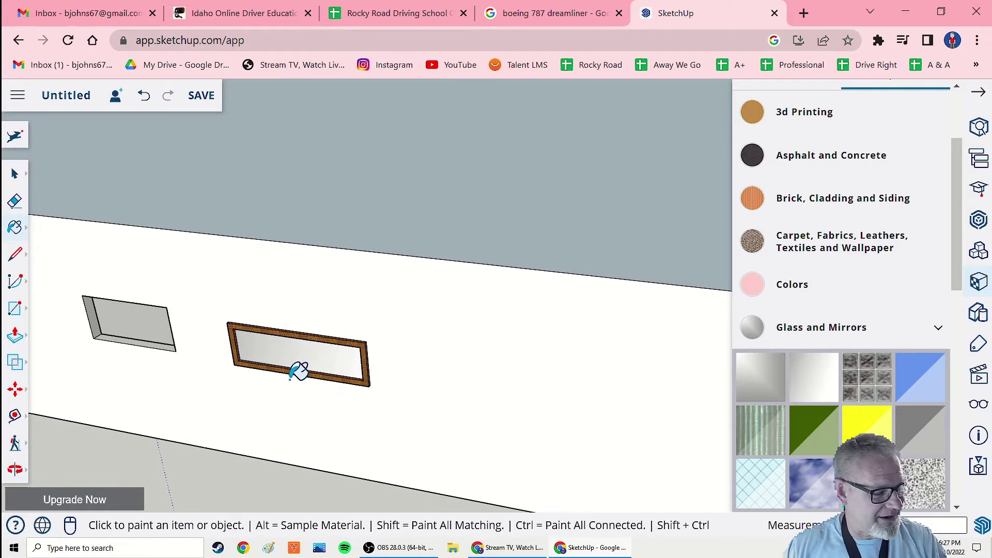
pyautogui.hotkey('ctrl', 'z')
pyautogui.hotkey('ctrl', 'z')
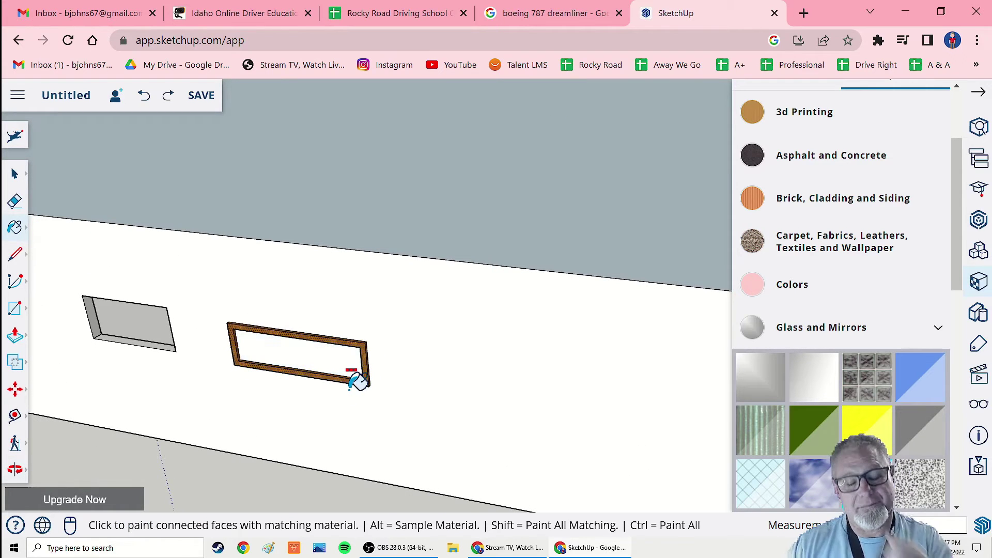
# Push/Pull the wall face inside the wooden window frame slightly.
pyautogui.moveTo(380, 372)
pyautogui.mouseDown(button='middle')
pyautogui.moveTo(328, 401)
pyautogui.moveTo(305, 377)
pyautogui.mouseUp(button='middle')
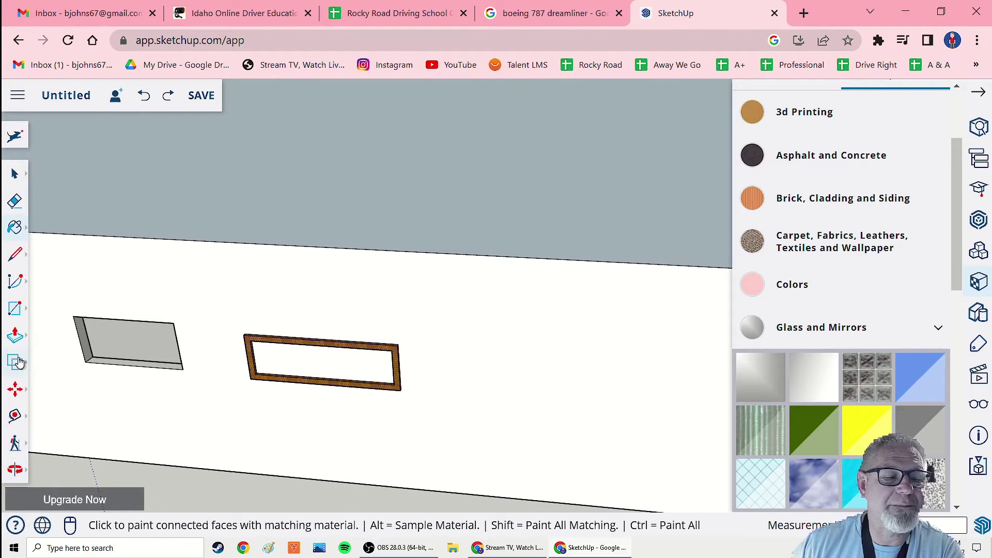
pyautogui.click(15, 337)
pyautogui.moveTo(262, 373); pyautogui.dragTo(252, 391, button='middle')
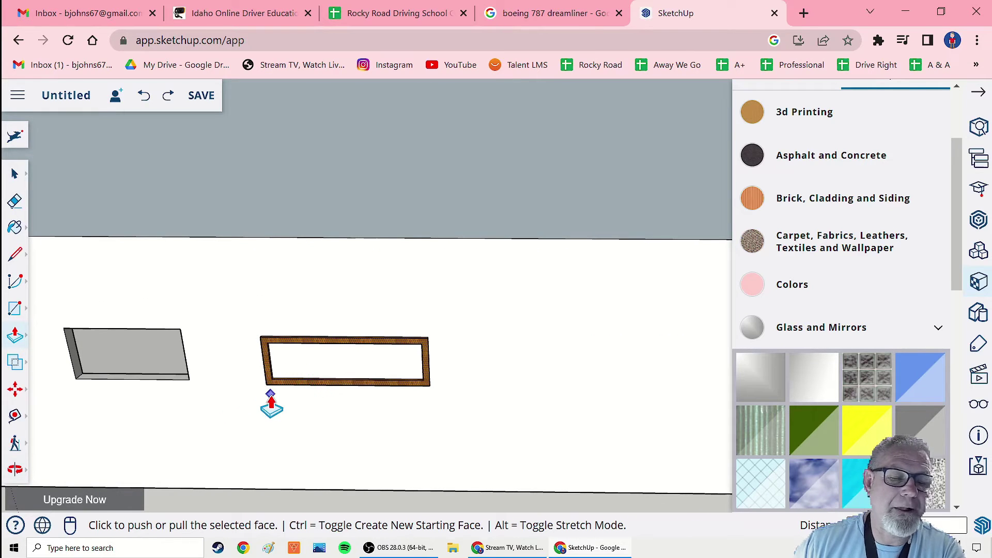
pyautogui.click(293, 373)
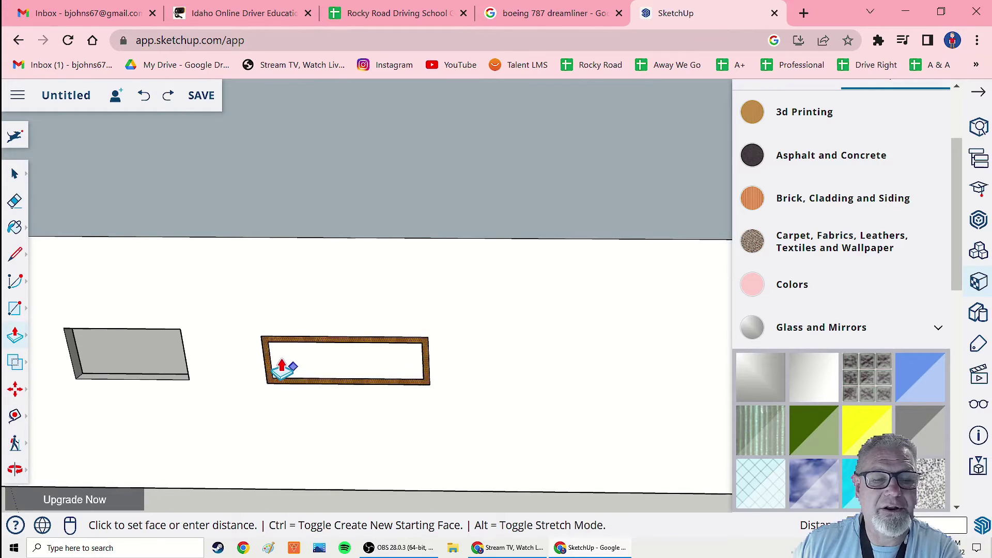
pyautogui.click(278, 372)
pyautogui.scroll(4, 289, 383)
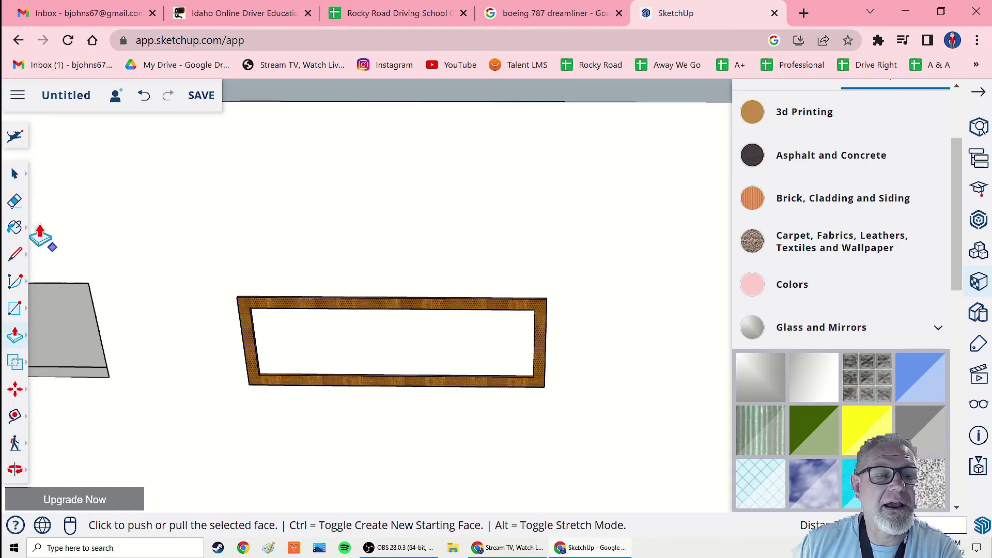
# Delete the outer wall face enclosed by the wooden window frame.
pyautogui.click(14, 176)
pyautogui.click(361, 351)
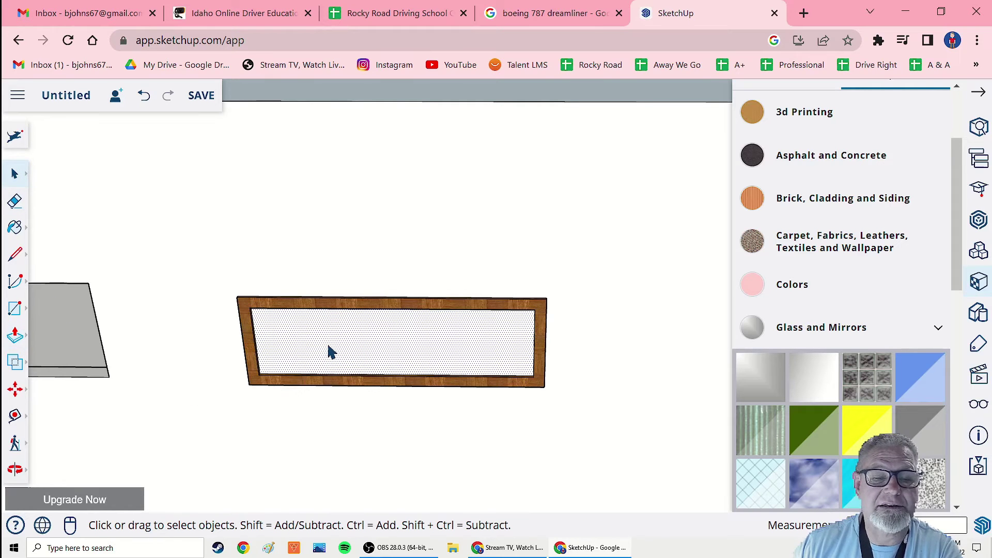
pyautogui.press('Escape')
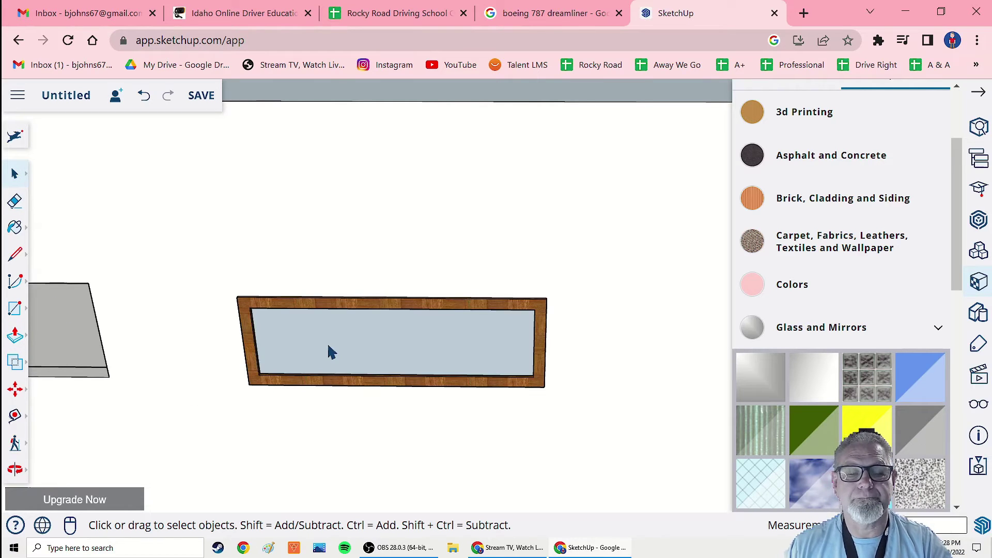
# Try to delete the interior wall face behind the wooden window frame from inside the building.
pyautogui.moveTo(351, 416); pyautogui.dragTo(546, 319, button='middle')
pyautogui.scroll(5, 439, 380)
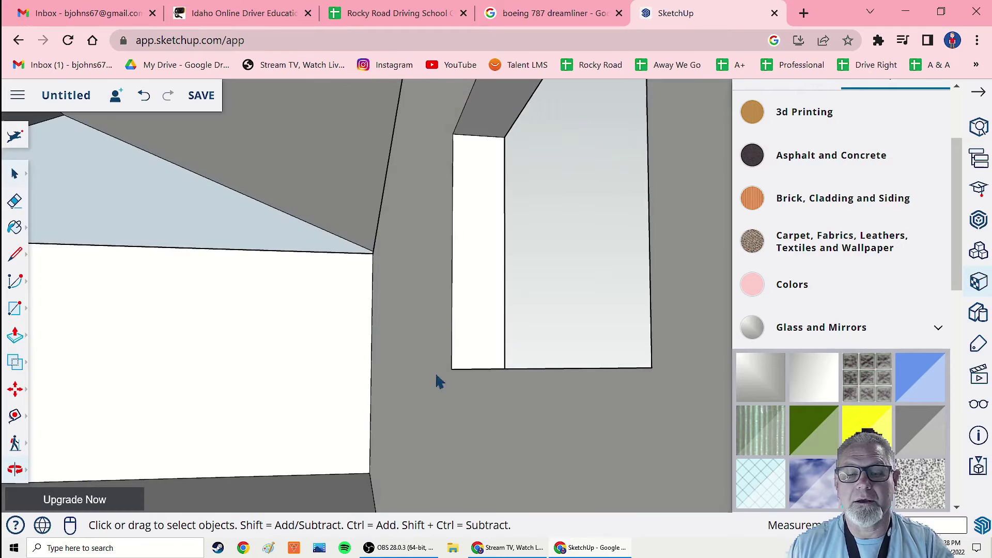
pyautogui.moveTo(438, 381); pyautogui.dragTo(309, 387, button='middle')
pyautogui.scroll(-3, 436, 403)
pyautogui.click(546, 345)
pyautogui.press('Delete')
# Examine the framed window opening from inside the wall and from outside the building.
pyautogui.moveTo(406, 390); pyautogui.dragTo(543, 398, button='middle')
pyautogui.moveTo(336, 410); pyautogui.dragTo(449, 417, button='middle')
pyautogui.scroll(3, 503, 357)
pyautogui.scroll(6, 506, 344)
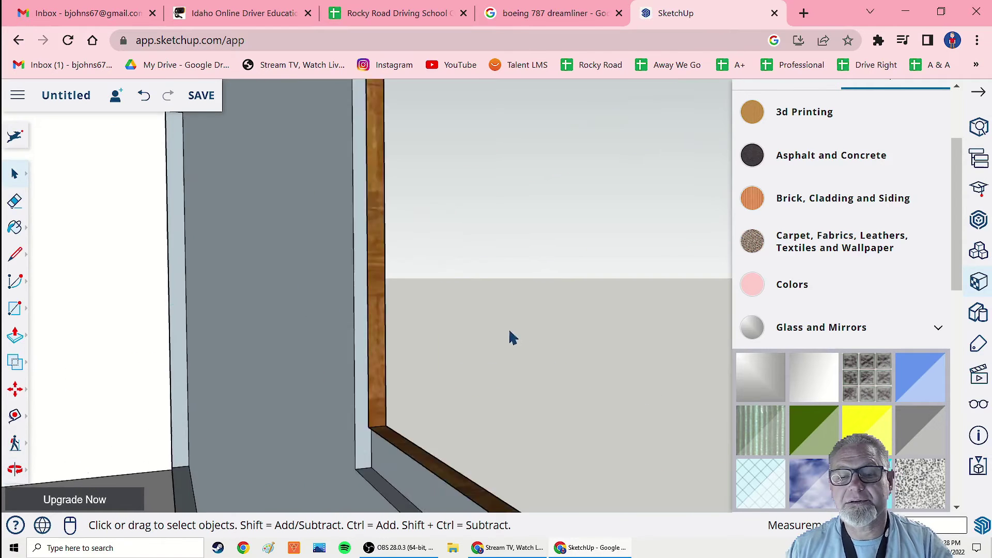
pyautogui.scroll(-3, 499, 332)
pyautogui.moveTo(501, 354); pyautogui.dragTo(345, 416, button='middle')
pyautogui.scroll(-4, 476, 366)
pyautogui.scroll(-5, 207, 385)
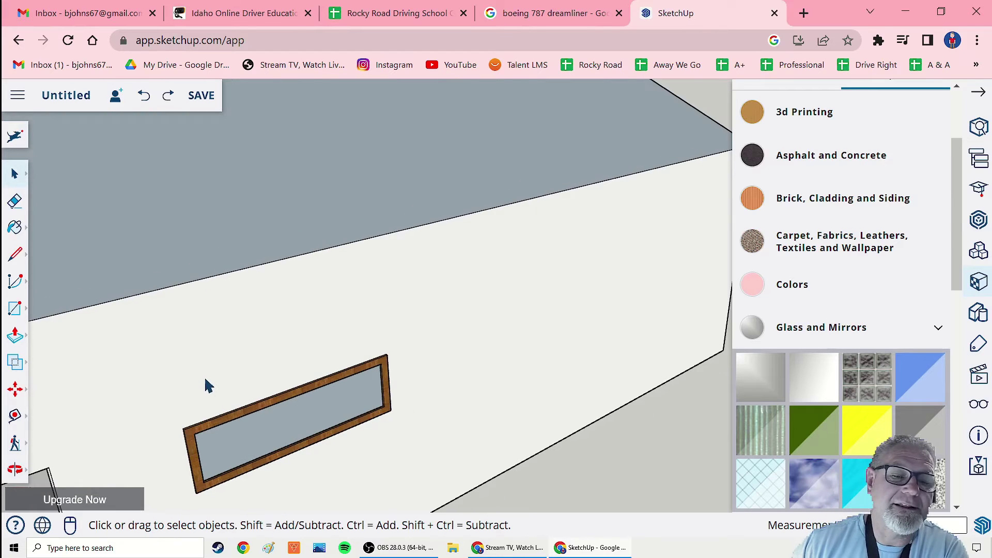
# Try to push/pull the remaining face behind the wooden window frame to open the window.
pyautogui.moveTo(193, 375); pyautogui.dragTo(275, 375, button='middle')
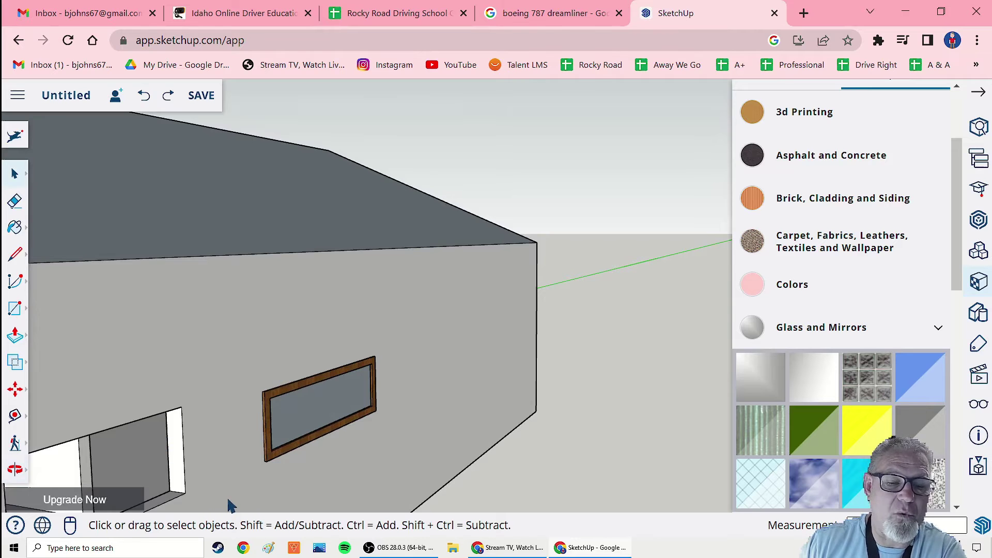
pyautogui.moveTo(231, 505); pyautogui.dragTo(76, 409, button='middle')
pyautogui.click(14, 337)
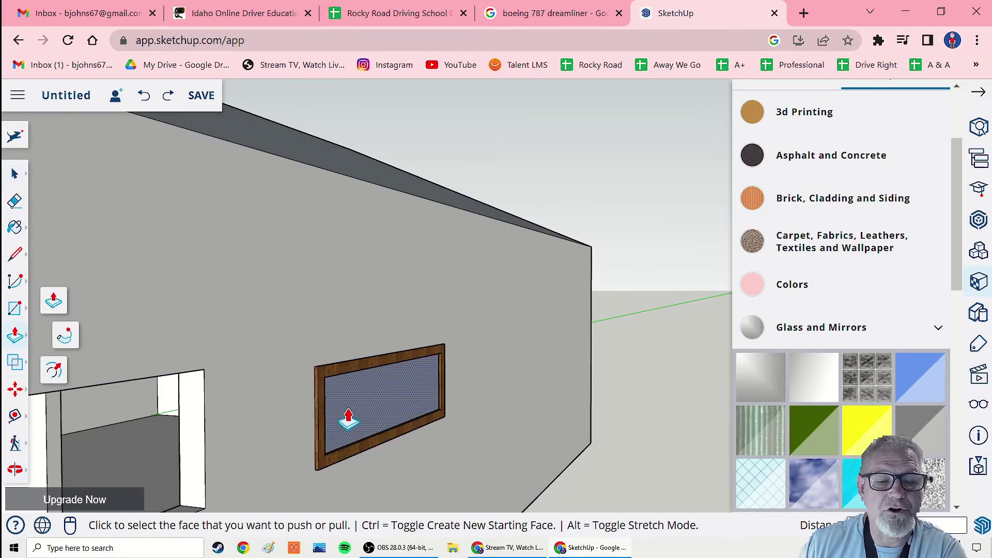
pyautogui.click(353, 415)
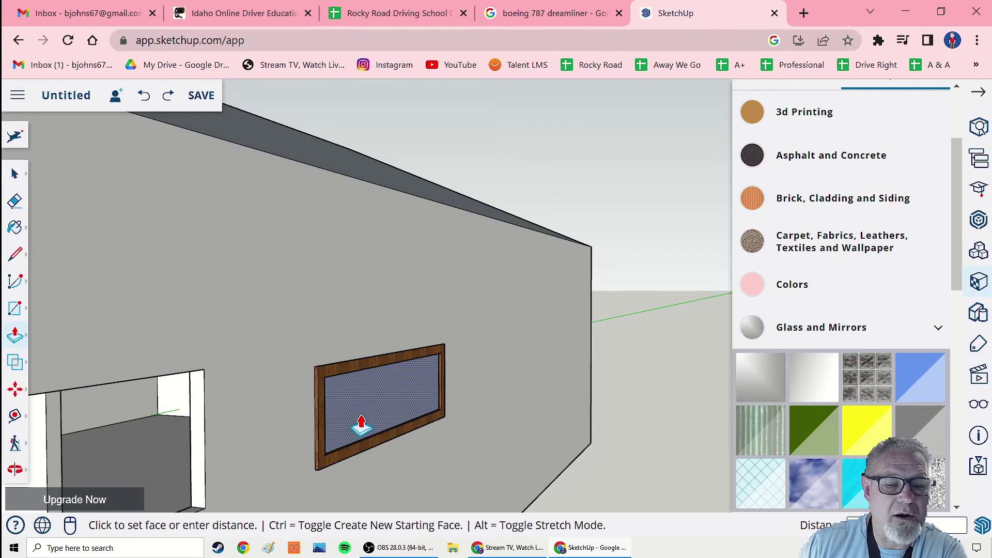
pyautogui.click(361, 425)
pyautogui.scroll(-3, 385, 472)
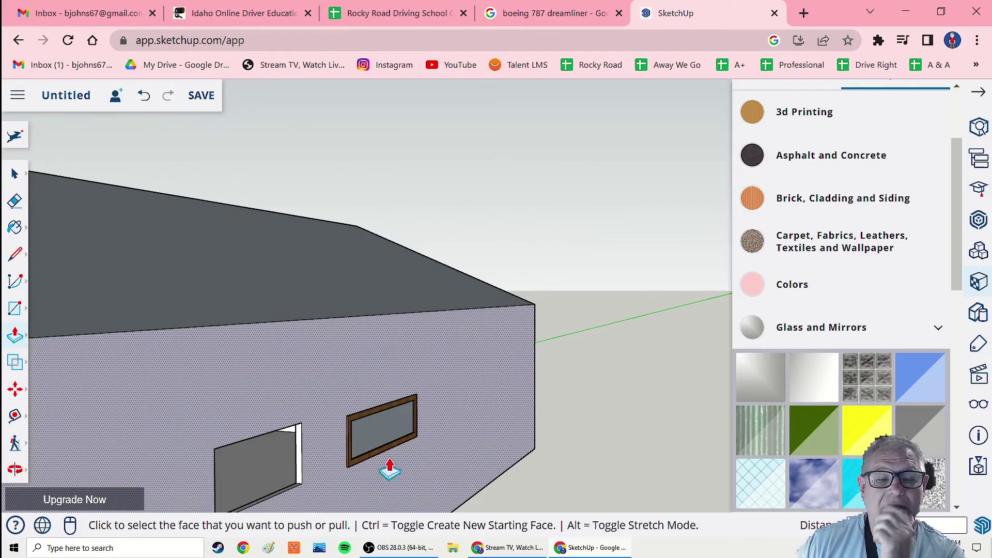
# Paint the face behind the wooden window frame with the translucent cyan material from Glass and Mirrors.
pyautogui.moveTo(437, 473); pyautogui.dragTo(361, 467, button='middle')
pyautogui.scroll(6, 381, 417)
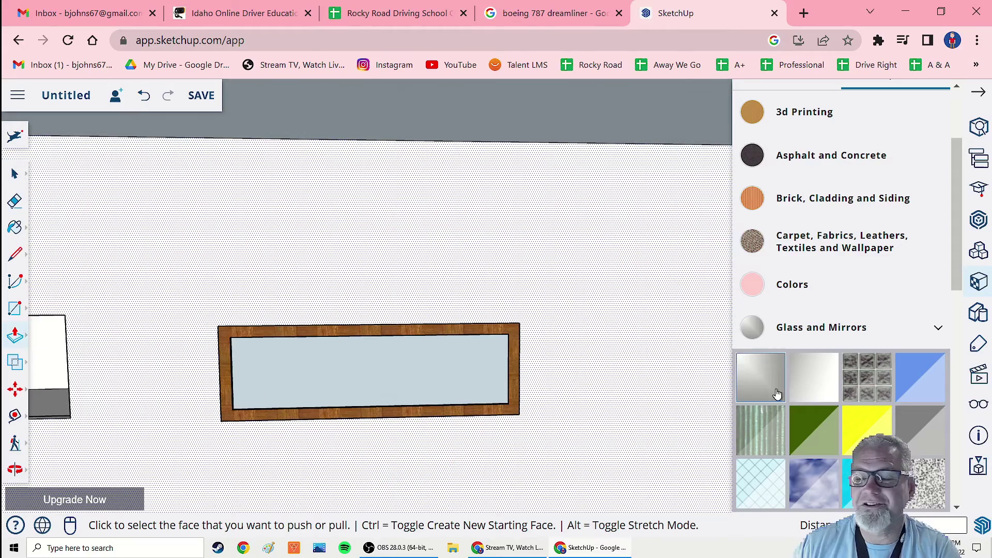
pyautogui.click(849, 483)
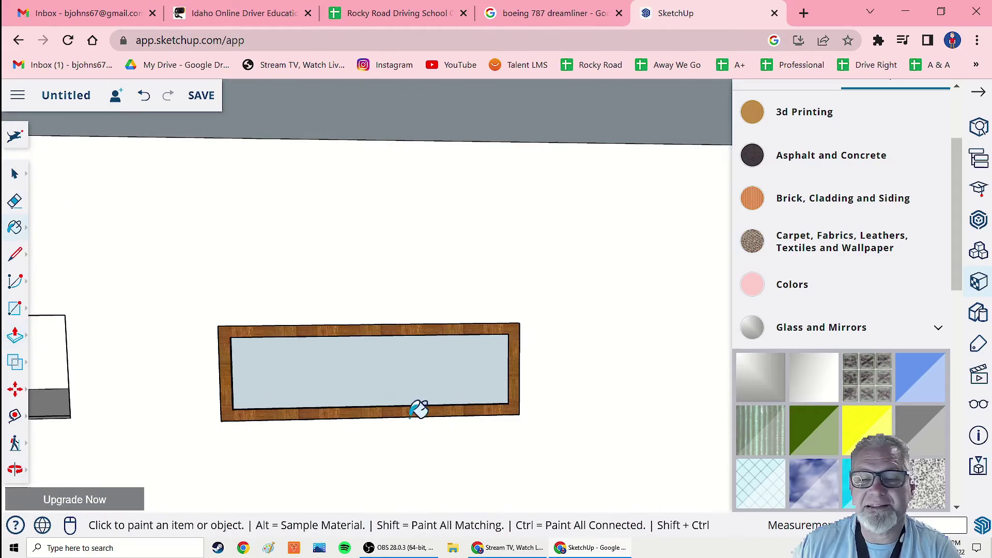
pyautogui.click(393, 379)
# Inspect the extent of the cyan glass material on the front wall from outside and inside the building.
pyautogui.moveTo(542, 425); pyautogui.dragTo(326, 438, button='middle')
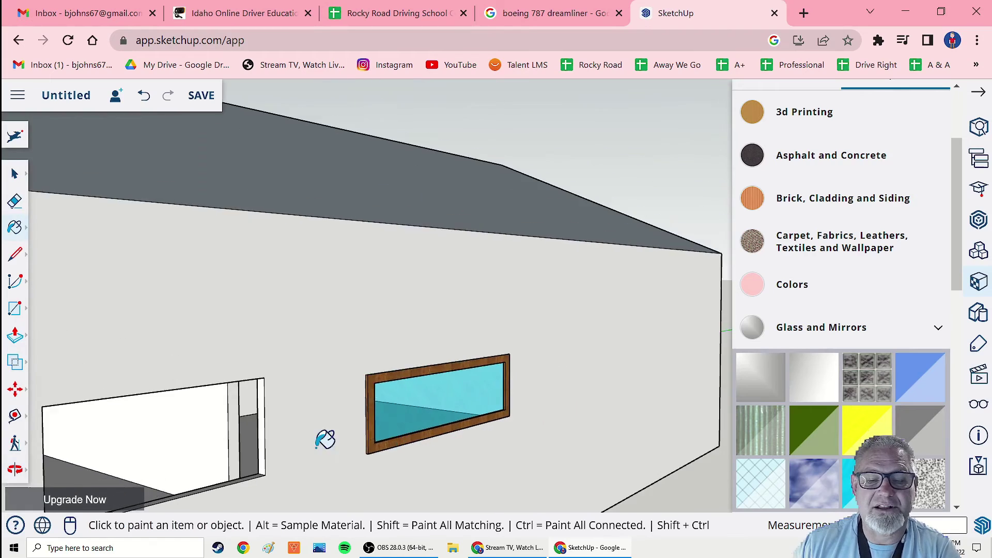
pyautogui.scroll(5, 505, 420)
pyautogui.moveTo(505, 420)
pyautogui.mouseDown(button='middle')
pyautogui.moveTo(464, 446)
pyautogui.moveTo(503, 412)
pyautogui.mouseUp(button='middle')
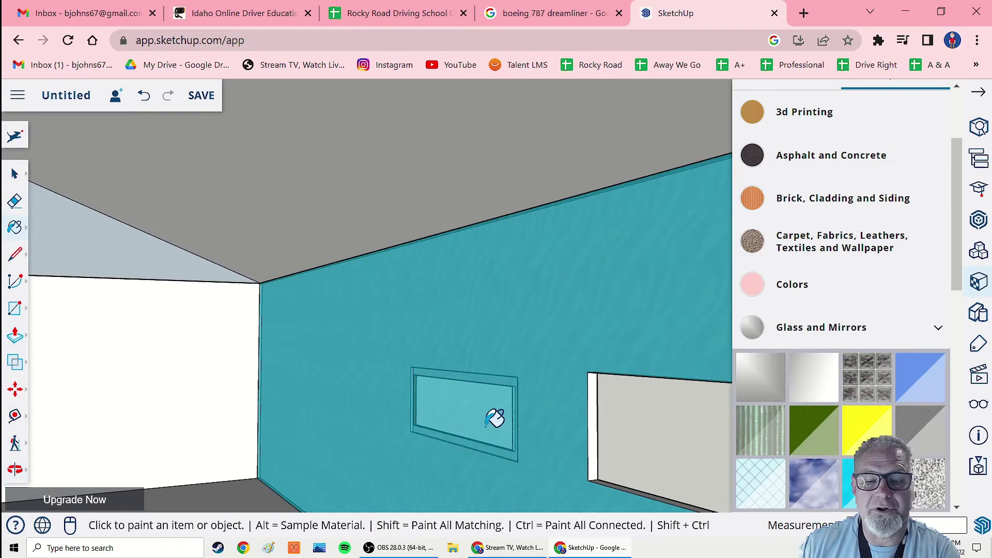
pyautogui.scroll(2, 571, 425)
pyautogui.moveTo(572, 425); pyautogui.dragTo(619, 440, button='middle')
pyautogui.scroll(-3, 482, 442)
pyautogui.moveTo(483, 442); pyautogui.dragTo(554, 425, button='middle')
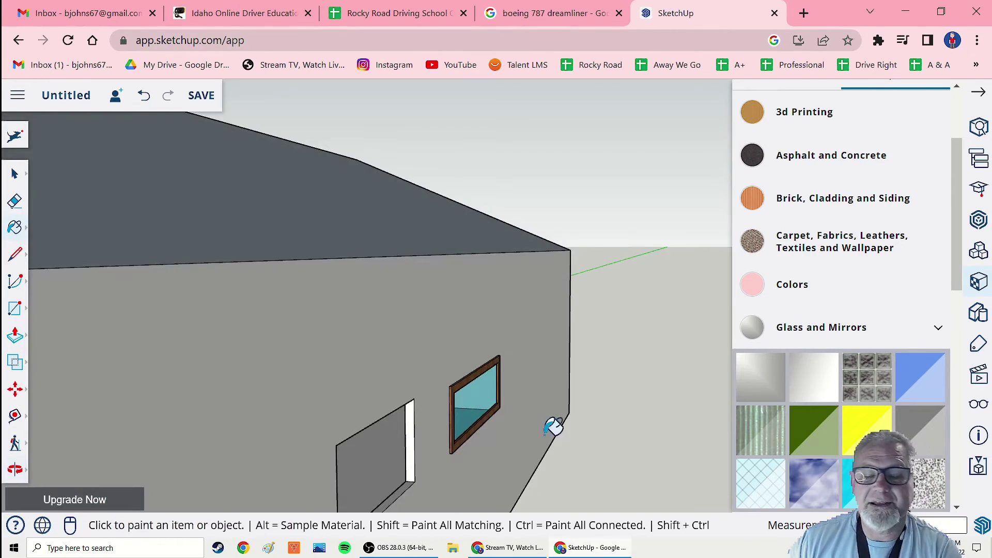
pyautogui.scroll(-1, 535, 432)
pyautogui.scroll(-2, 513, 414)
pyautogui.scroll(-4, 236, 421)
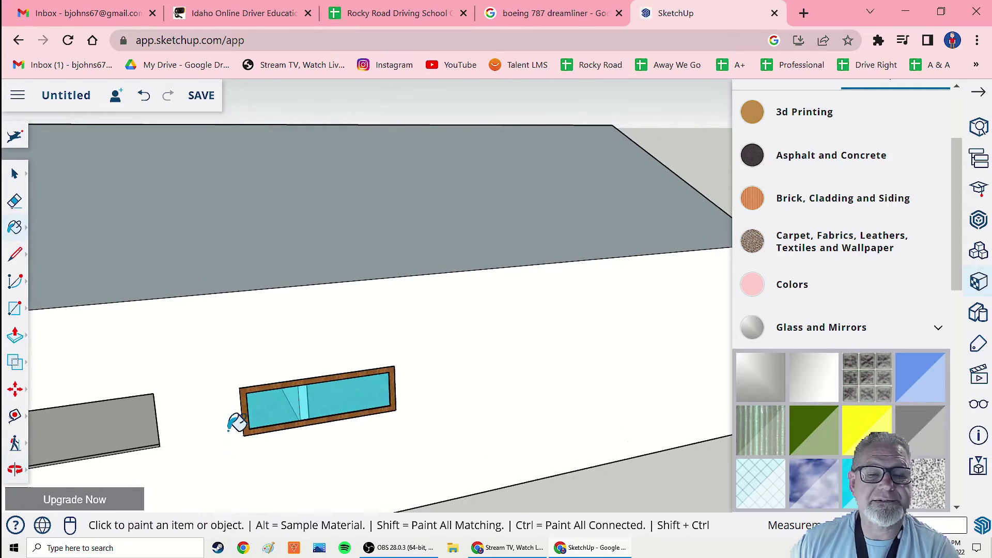
# Undo the cyan glass paint and the wooden window frame edits on the front wall.
pyautogui.keyDown('ctrl'); pyautogui.click(210, 402); pyautogui.keyUp('ctrl')
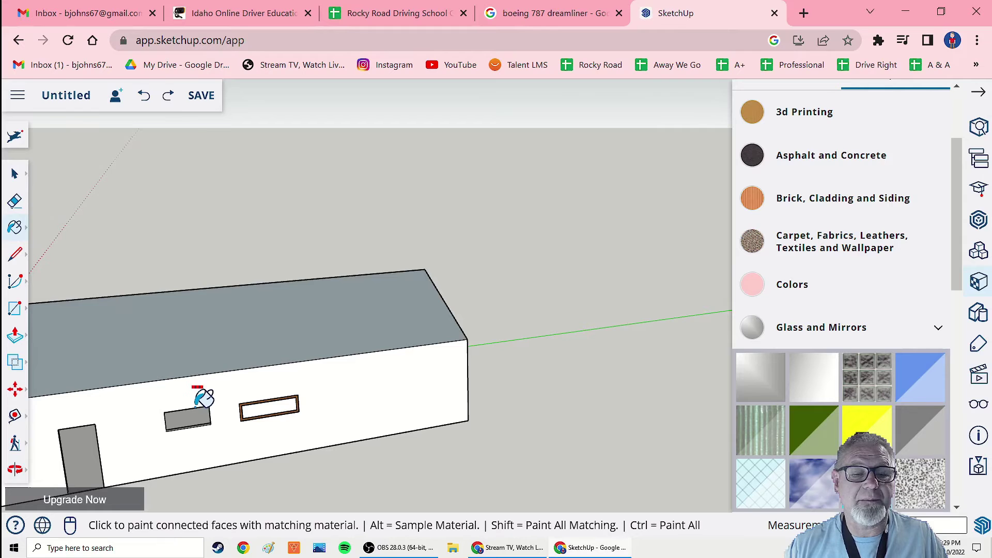
pyautogui.keyDown('ctrl'); pyautogui.click(274, 408); pyautogui.keyUp('ctrl')
pyautogui.moveTo(332, 403); pyautogui.dragTo(174, 429, button='middle')
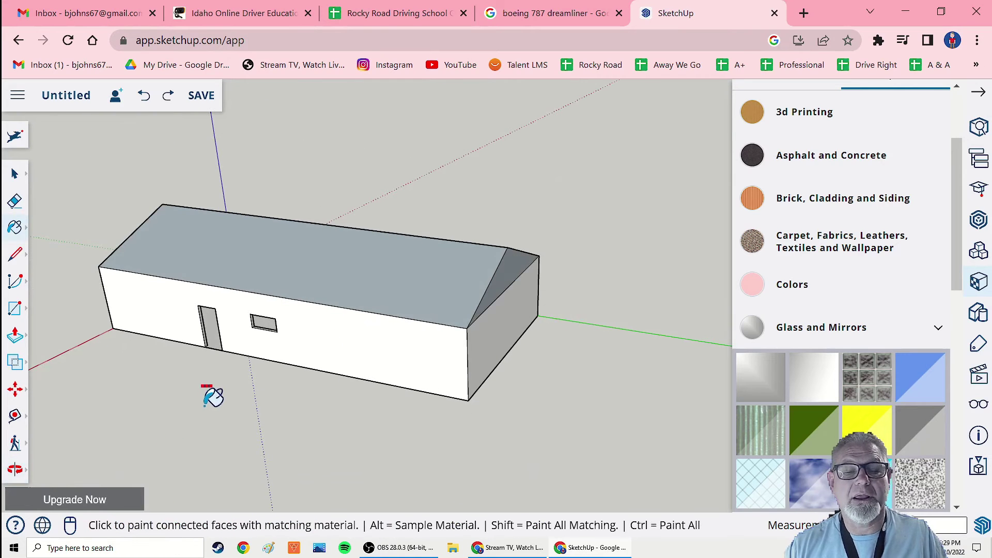
# Undo the gable roof faces to leave the building open at the top.
pyautogui.hotkey('ctrl', 'z')
pyautogui.hotkey('ctrl', 'z')
pyautogui.hotkey('ctrl', 'z')
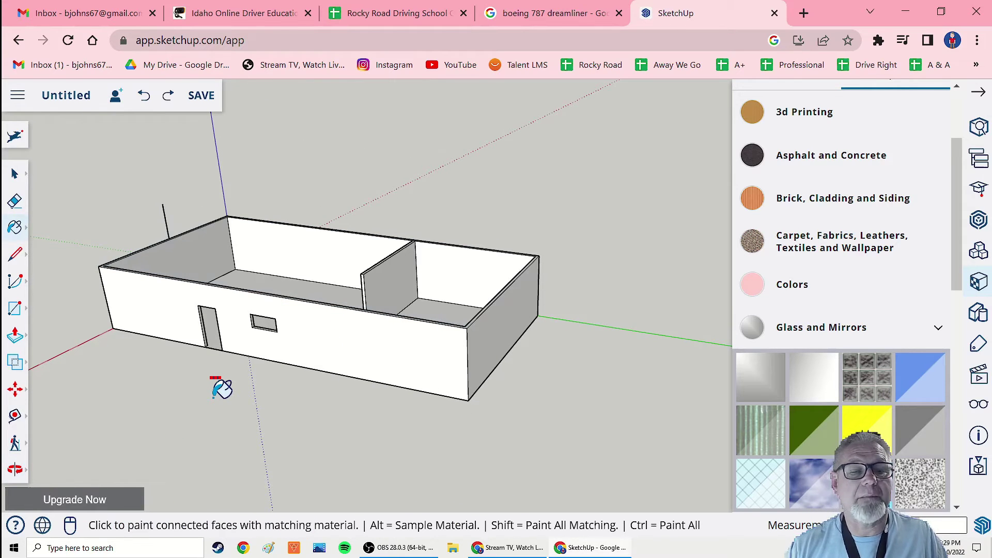
# Select the whole window recess beside the doorway on the front wall and delete it.
pyautogui.moveTo(222, 389); pyautogui.dragTo(344, 329, button='middle')
pyautogui.scroll(3, 344, 329)
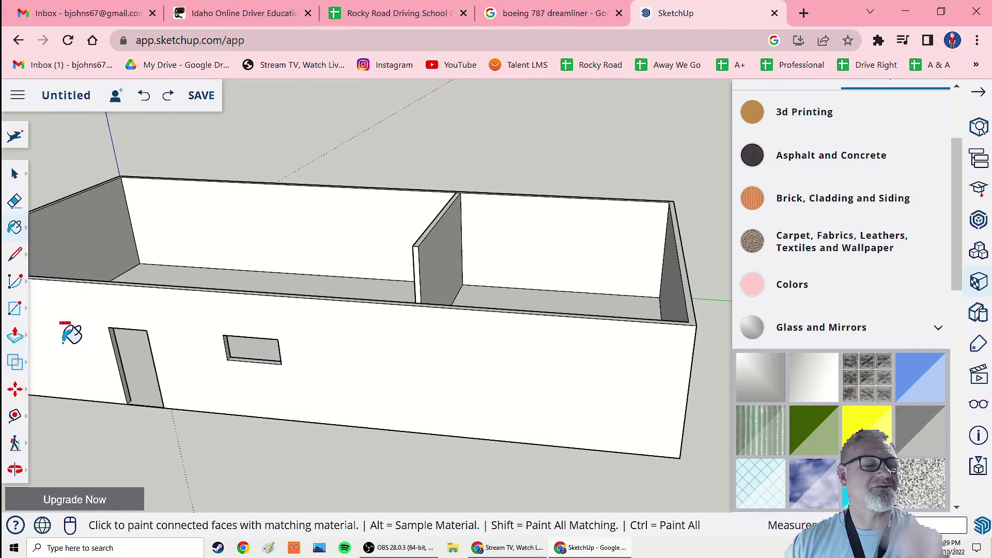
pyautogui.click(16, 309)
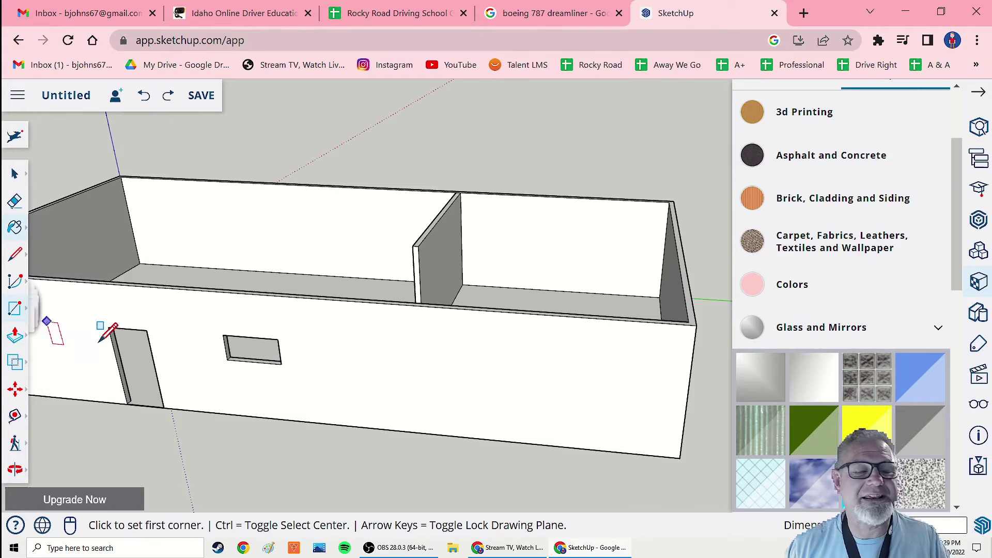
pyautogui.scroll(3, 261, 381)
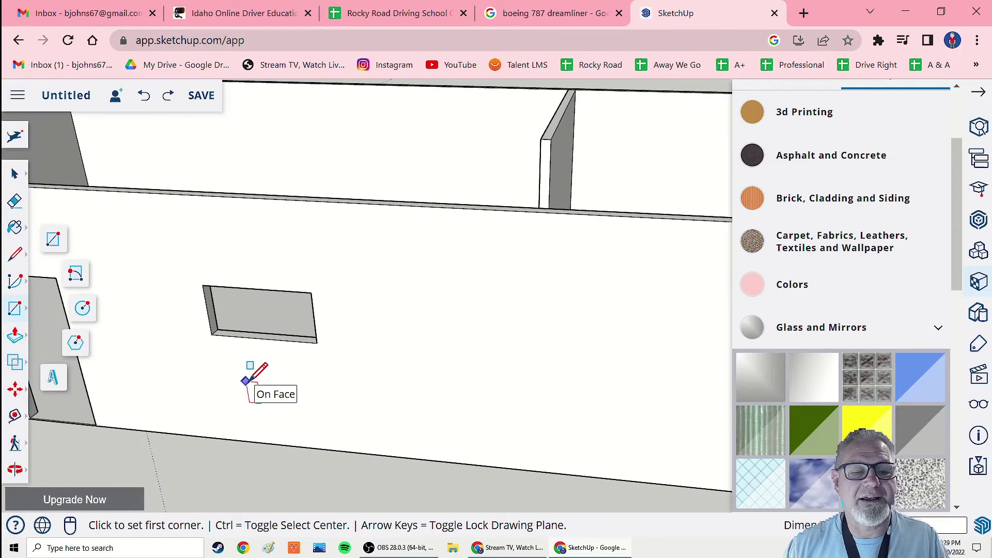
pyautogui.scroll(-1, 293, 349)
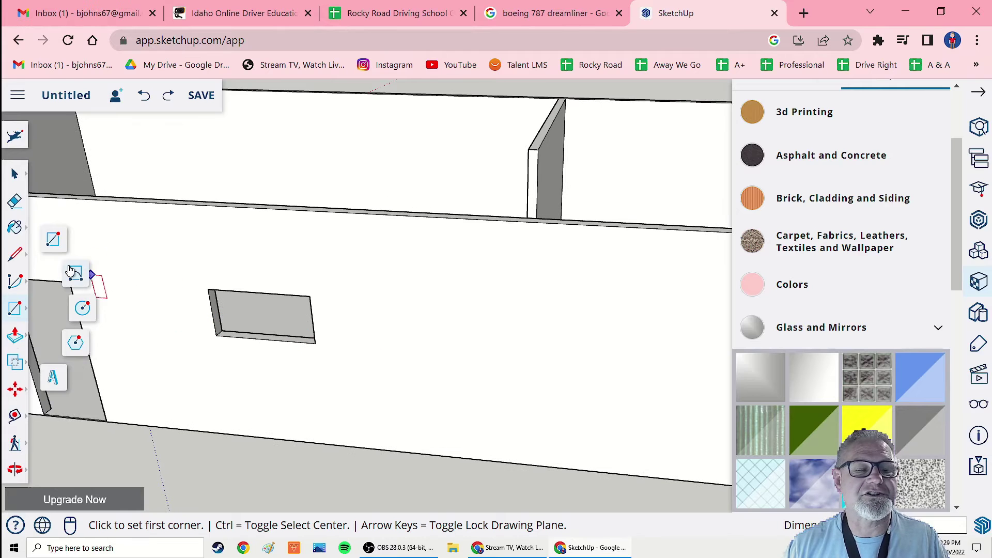
pyautogui.click(15, 174)
pyautogui.moveTo(187, 265); pyautogui.dragTo(326, 373)
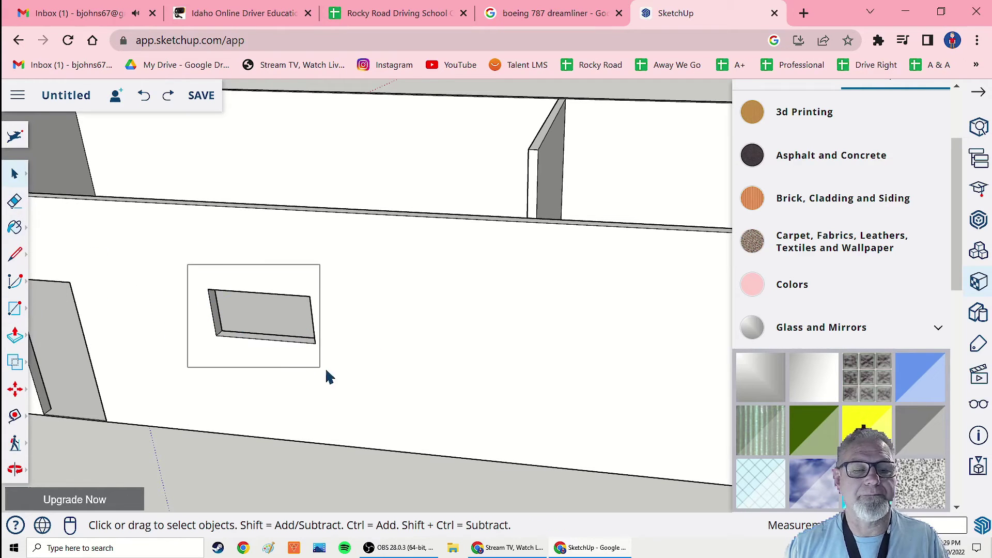
pyautogui.press('Delete')
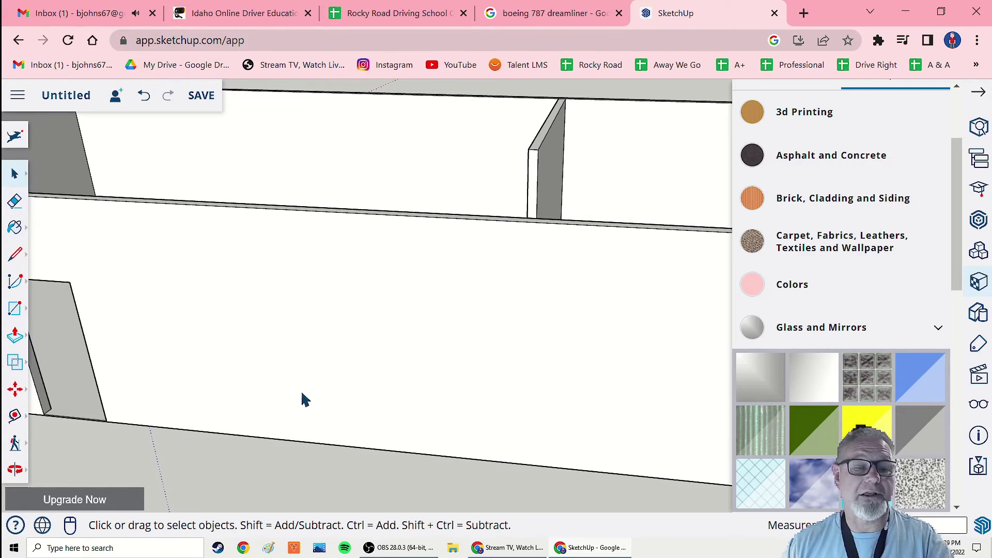
# Draw a wide window rectangle on the front wall beside the doorway.
pyautogui.click(15, 310)
pyautogui.click(187, 292)
pyautogui.click(332, 350)
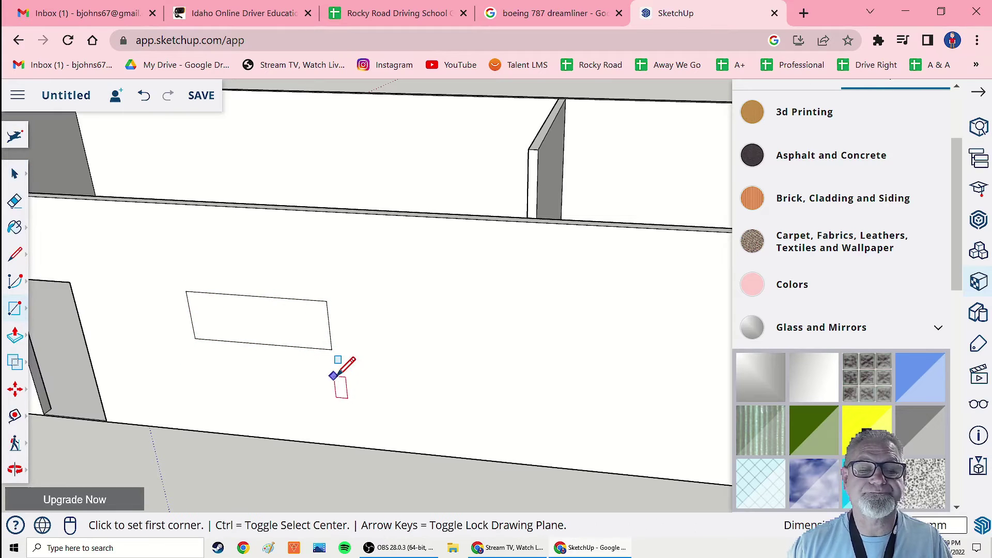
# Select the window rectangle's face and offset its outline inward to form a narrow frame border.
pyautogui.moveTo(358, 354); pyautogui.dragTo(303, 378, button='middle')
pyautogui.moveTo(176, 387); pyautogui.dragTo(233, 358, button='middle')
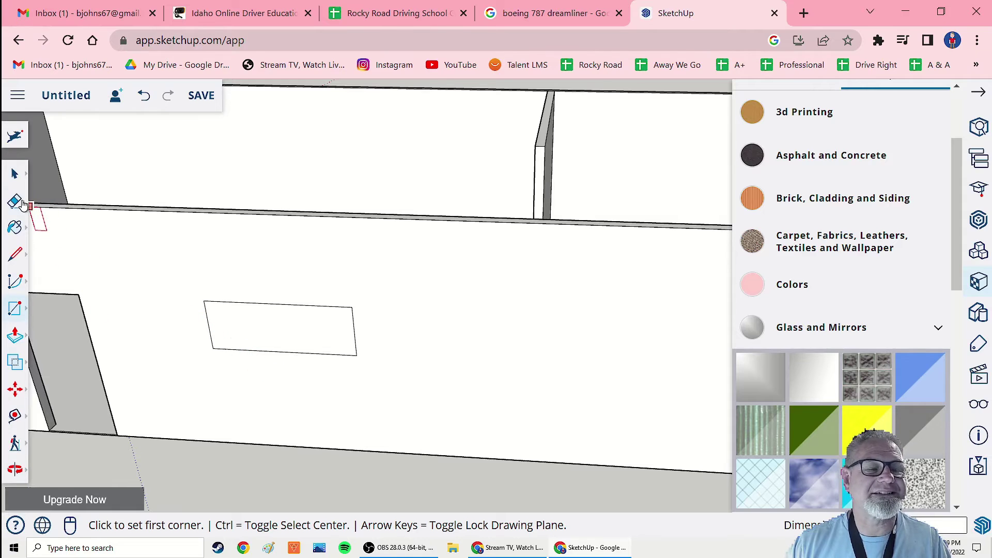
pyautogui.click(16, 175)
pyautogui.click(279, 332)
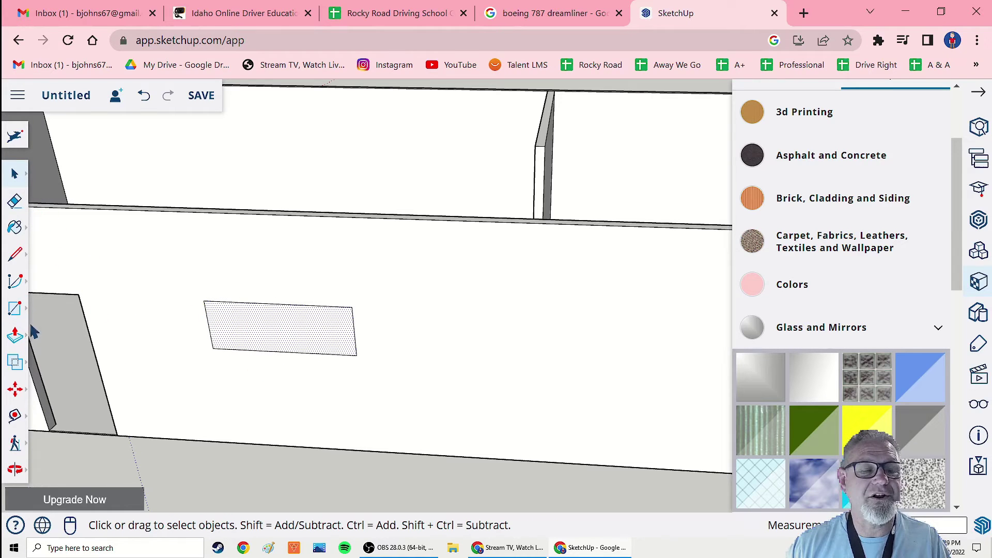
pyautogui.click(15, 336)
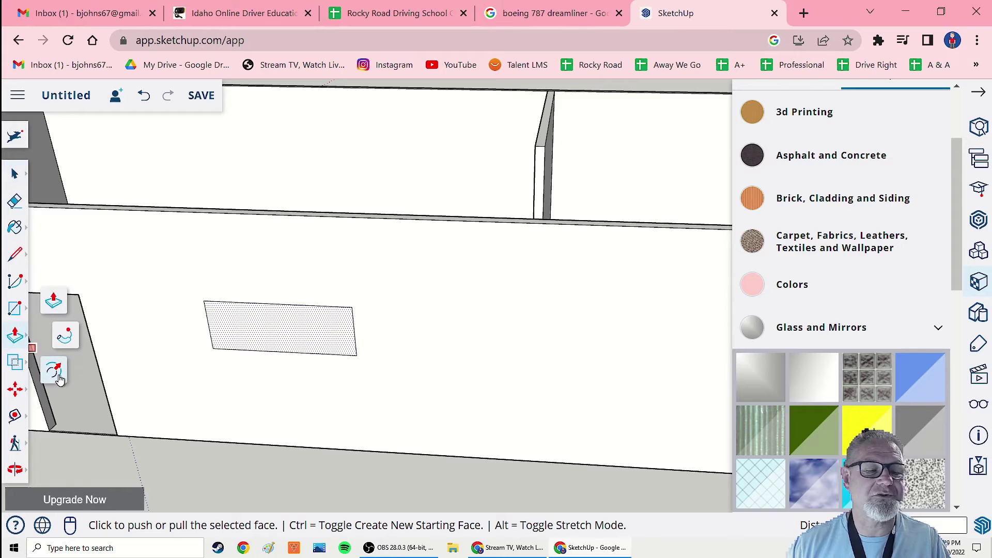
pyautogui.click(55, 334)
pyautogui.click(274, 329)
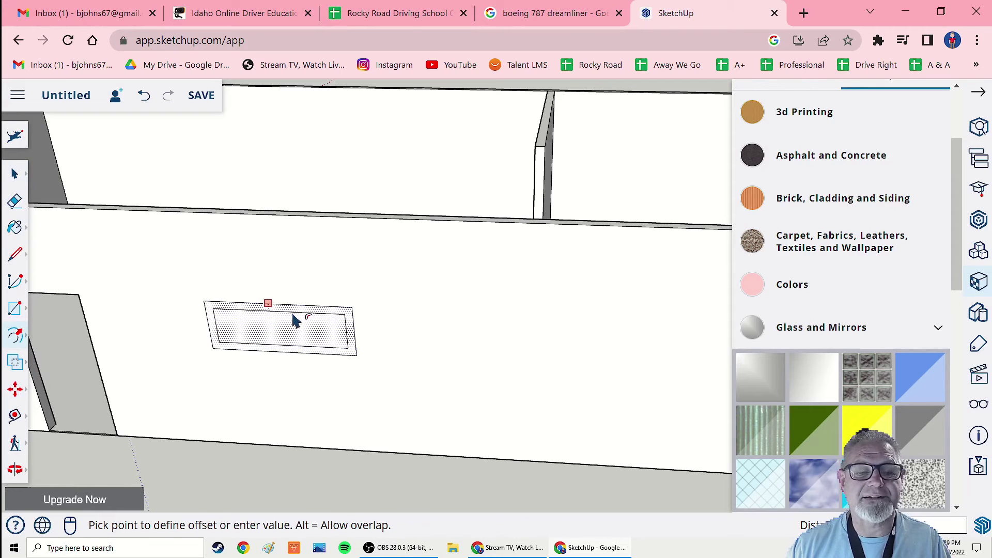
pyautogui.click(309, 350)
# Push/Pull the narrow border face outward from the wall to make a raised window frame.
pyautogui.moveTo(310, 351); pyautogui.dragTo(176, 318, button='middle')
pyautogui.click(16, 340)
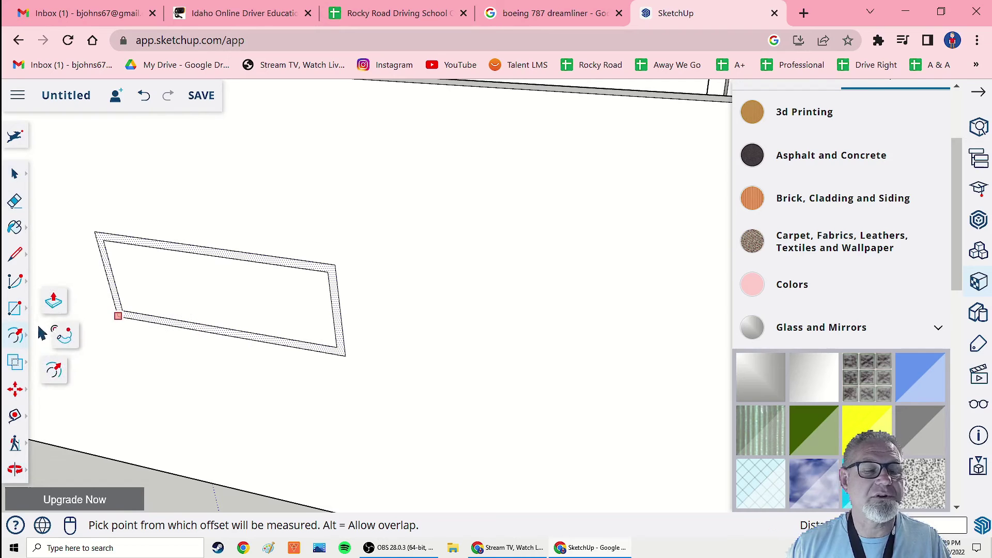
pyautogui.click(54, 301)
pyautogui.click(340, 320)
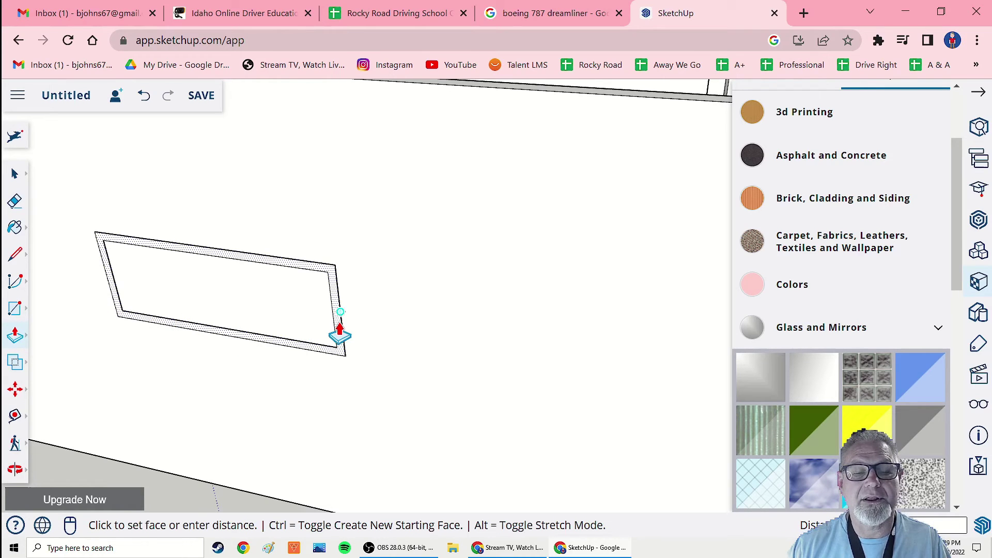
pyautogui.click(338, 328)
pyautogui.click(338, 328)
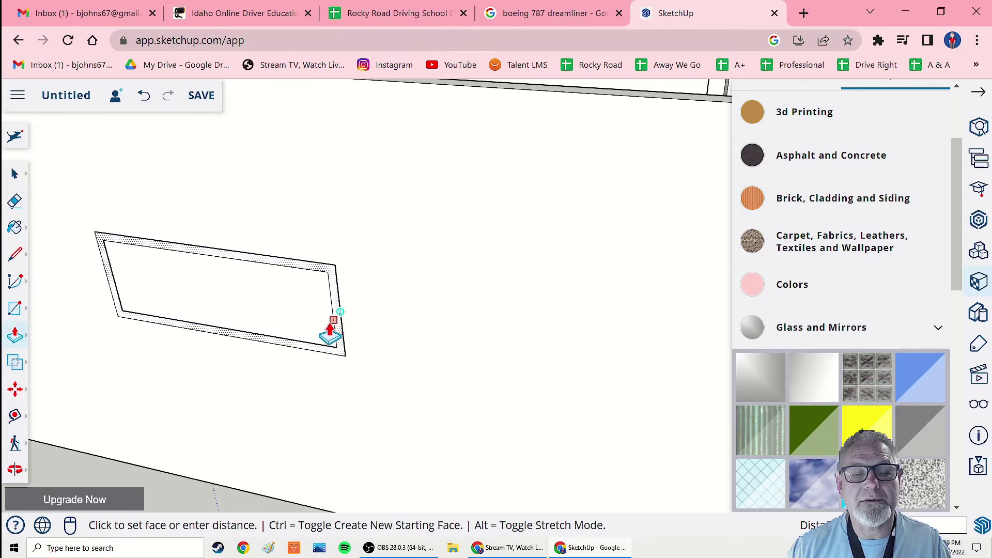
pyautogui.click(333, 326)
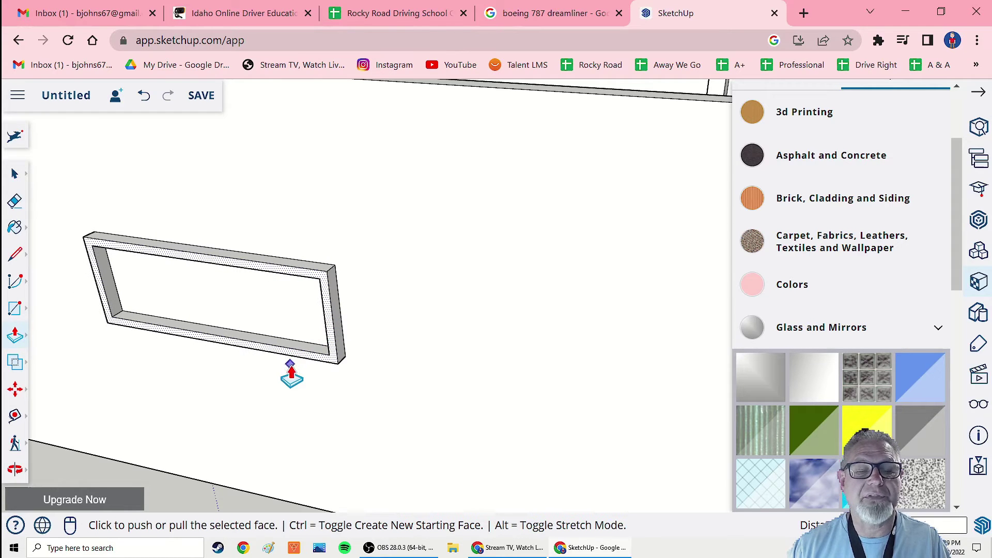
# Paint the window frame's front, outer side and top faces with a brown material from the Wood collection.
pyautogui.scroll(-2, 286, 394)
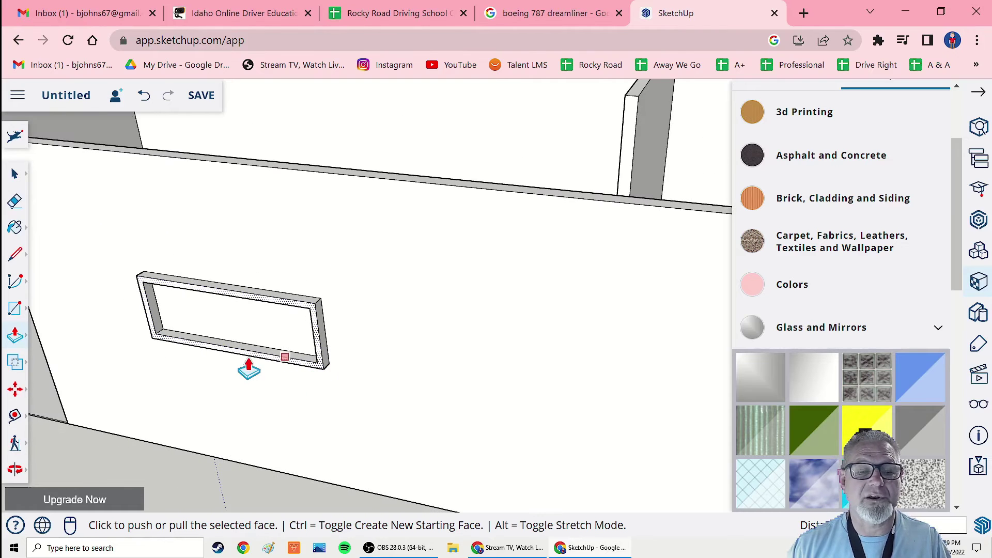
pyautogui.scroll(-6, 788, 295)
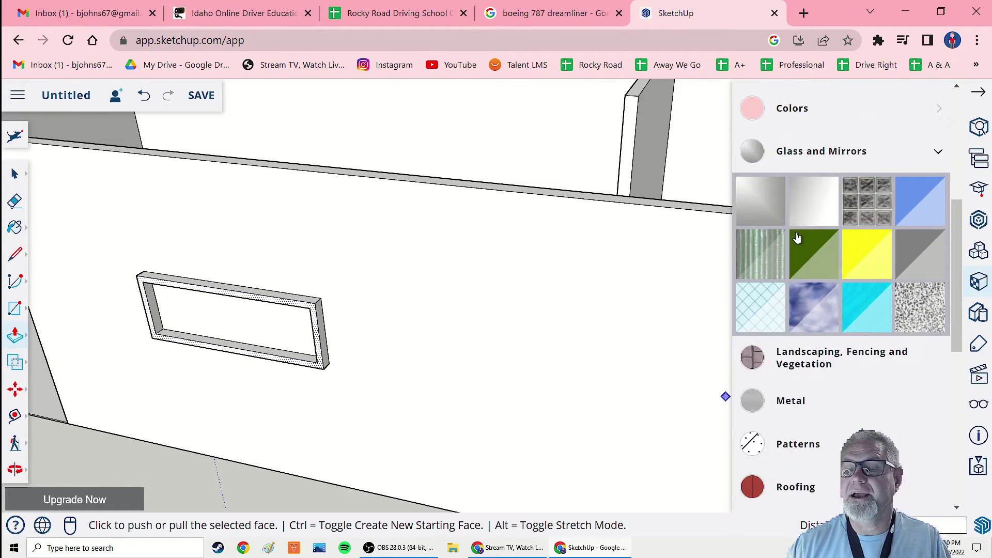
pyautogui.scroll(-5, 790, 306)
pyautogui.click(806, 385)
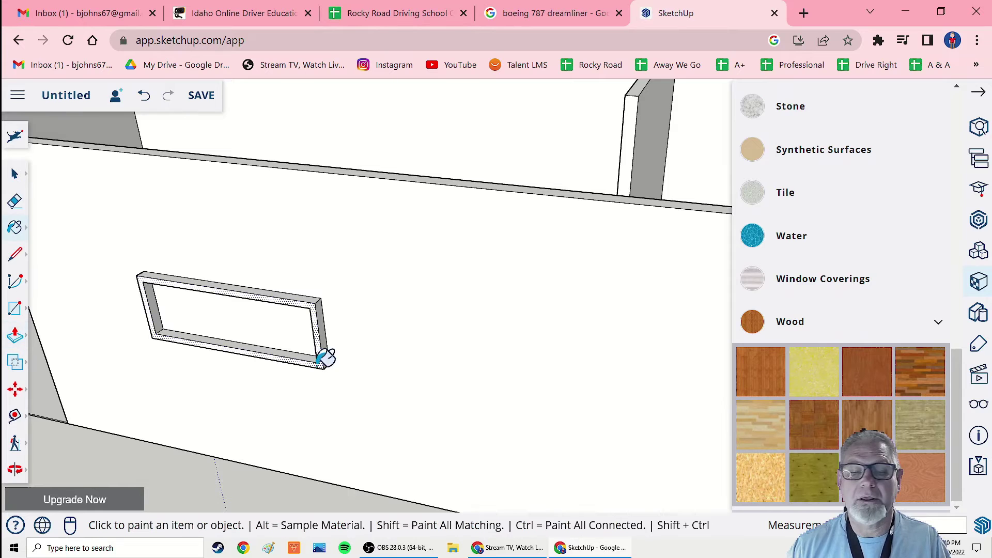
pyautogui.click(325, 325)
pyautogui.click(323, 298)
pyautogui.click(318, 293)
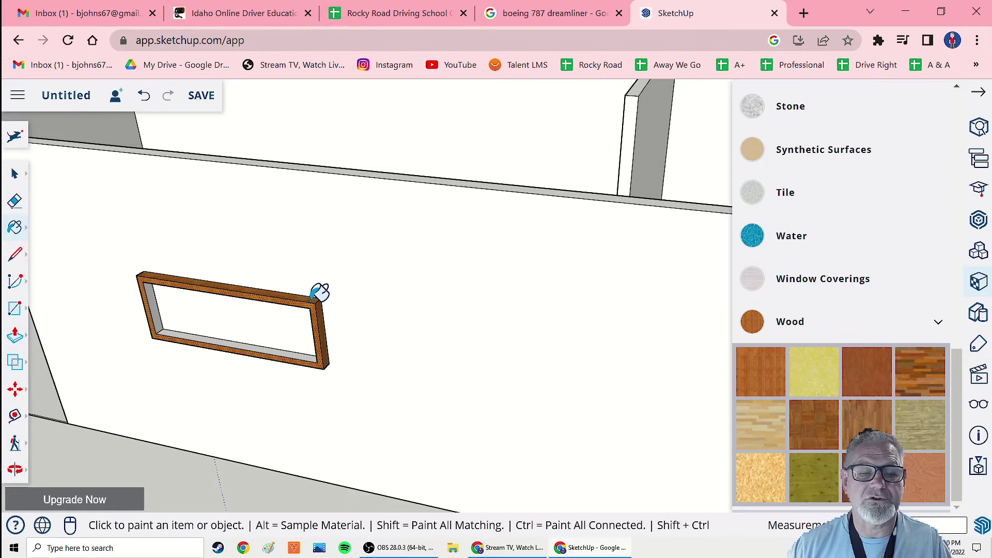
# Paint the window frame's inner faces and its remaining outer side and underside with the same wood.
pyautogui.moveTo(181, 345); pyautogui.dragTo(269, 349, button='middle')
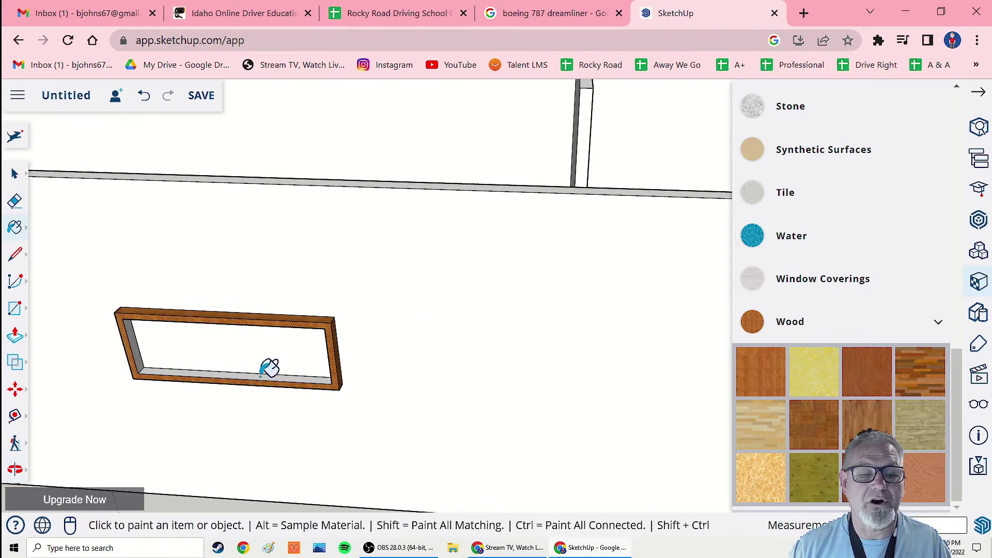
pyautogui.click(261, 374)
pyautogui.moveTo(103, 367)
pyautogui.mouseDown(button='middle')
pyautogui.moveTo(365, 303)
pyautogui.moveTo(309, 369)
pyautogui.mouseUp(button='middle')
pyautogui.click(247, 402)
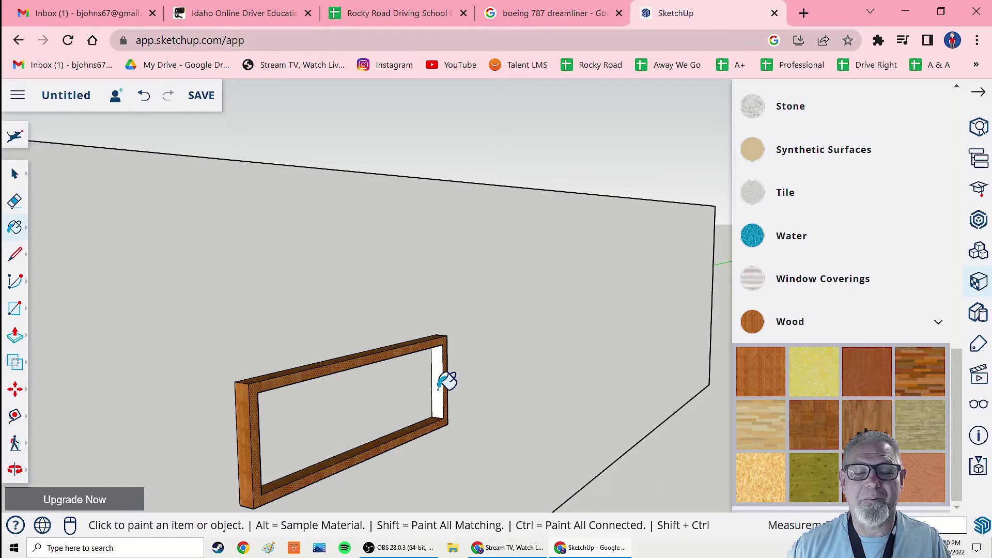
pyautogui.click(448, 381)
pyautogui.moveTo(414, 369)
pyautogui.mouseDown(button='middle')
pyautogui.moveTo(420, 279)
pyautogui.moveTo(431, 296)
pyautogui.mouseUp(button='middle')
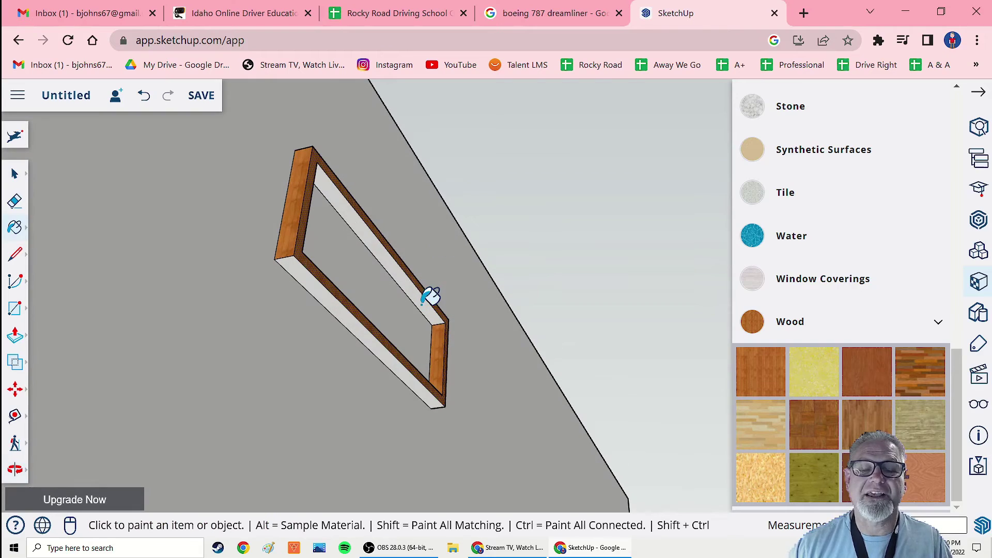
pyautogui.click(424, 302)
pyautogui.click(398, 359)
pyautogui.moveTo(401, 351)
pyautogui.mouseDown(button='middle')
pyautogui.moveTo(343, 393)
pyautogui.moveTo(209, 413)
pyautogui.moveTo(212, 463)
pyautogui.moveTo(234, 444)
pyautogui.moveTo(257, 463)
pyautogui.moveTo(318, 443)
pyautogui.moveTo(325, 409)
pyautogui.mouseUp(button='middle')
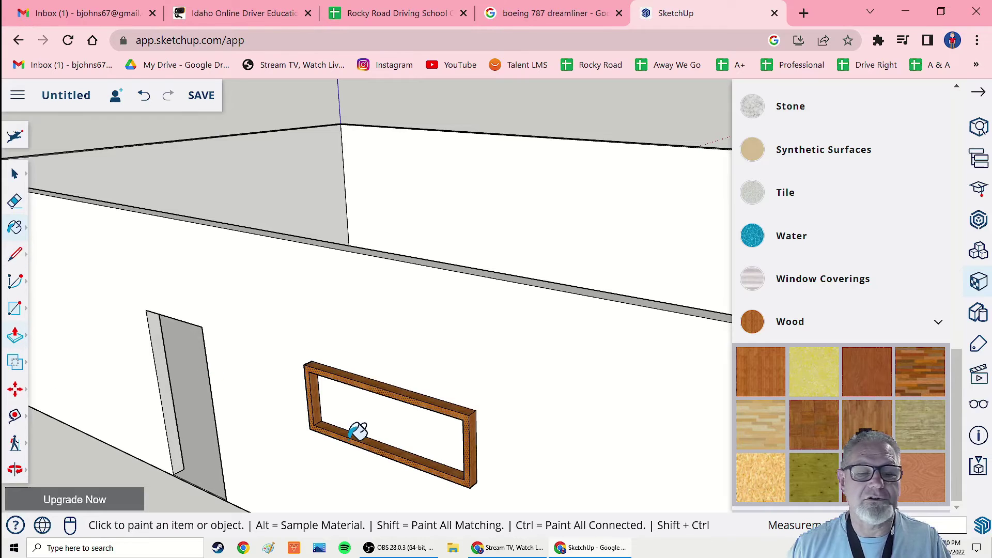
# Push the wall face inside the wooden frame through the wall's thickness to cut the window opening.
pyautogui.click(11, 177)
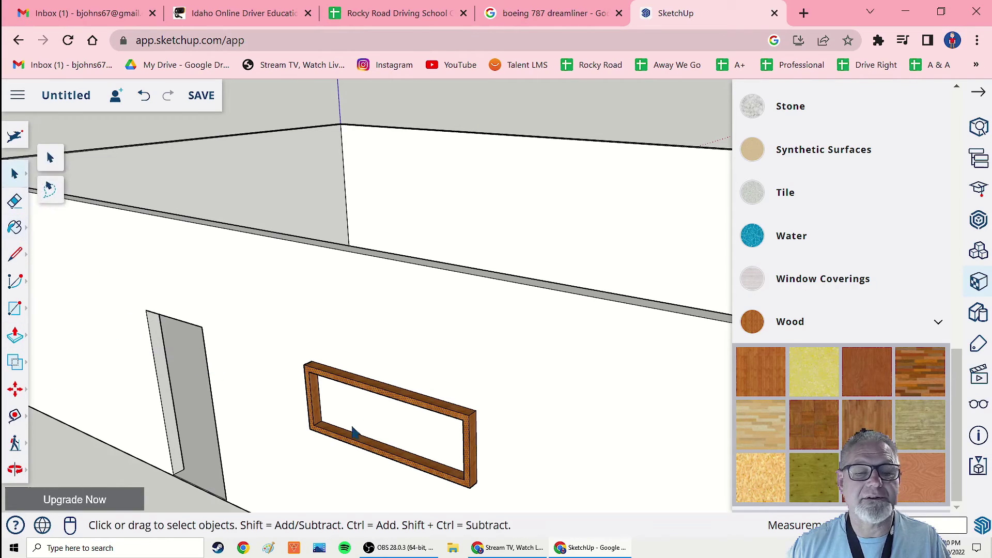
pyautogui.click(374, 421)
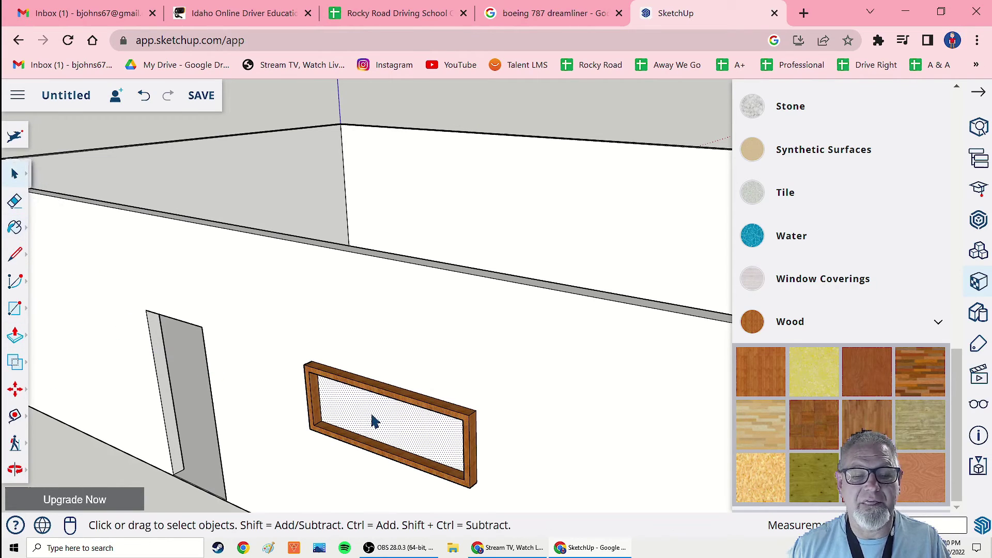
pyautogui.click(15, 336)
pyautogui.moveTo(470, 292); pyautogui.dragTo(439, 355, button='middle')
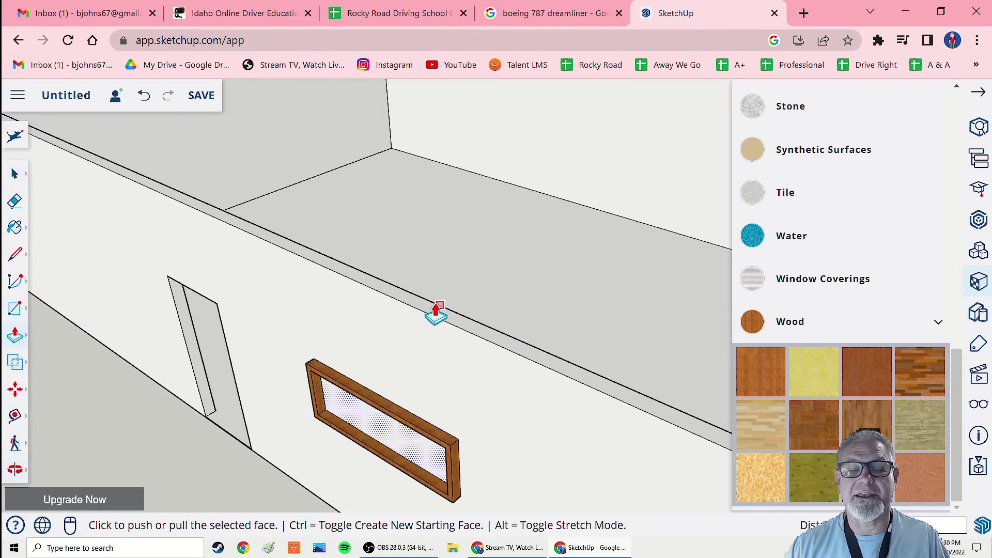
pyautogui.click(384, 438)
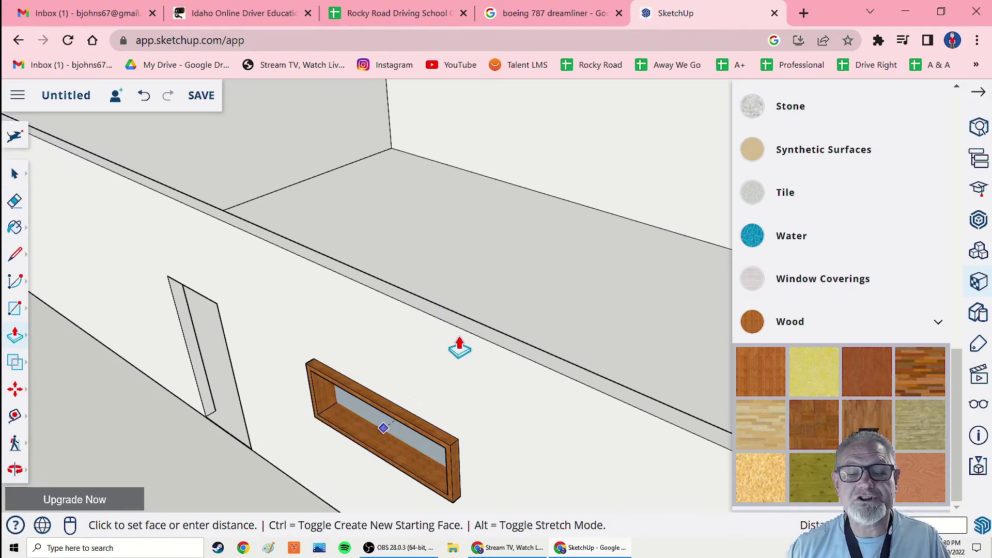
pyautogui.click(487, 330)
# Examine the window opening and its wooden frame from outside and inside the building.
pyautogui.moveTo(350, 465); pyautogui.dragTo(436, 372, button='middle')
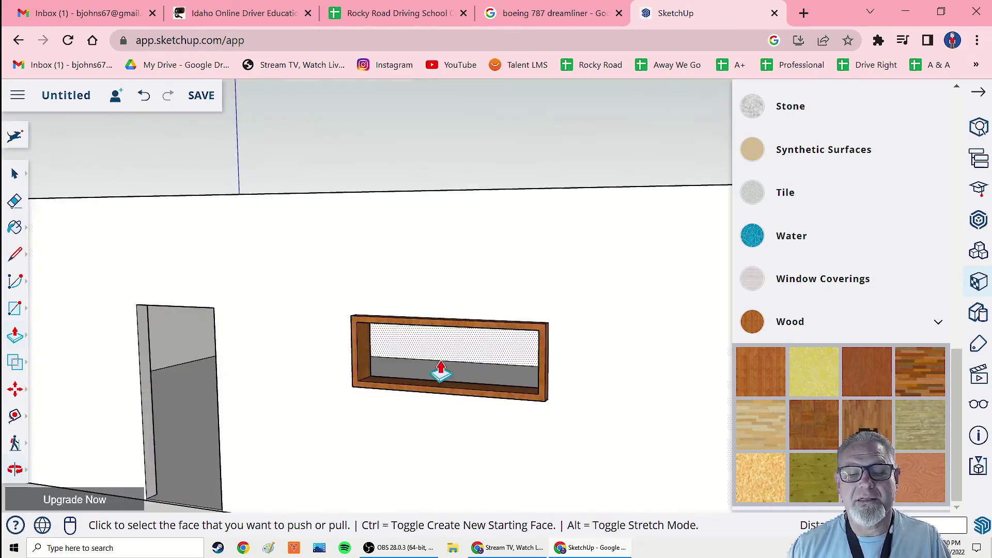
pyautogui.scroll(3, 470, 367)
pyautogui.scroll(-3, 313, 408)
pyautogui.moveTo(313, 408); pyautogui.dragTo(349, 451, button='middle')
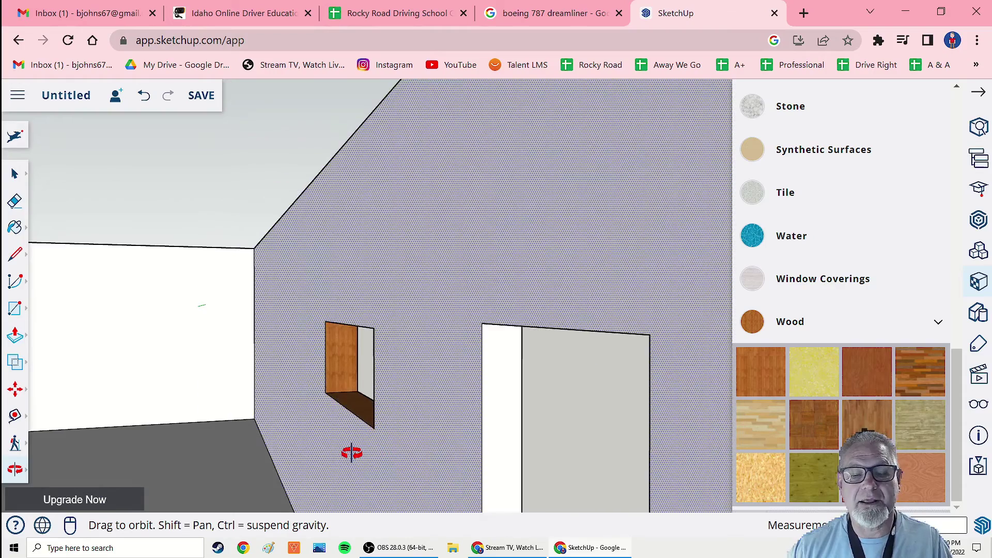
pyautogui.scroll(4, 331, 382)
pyautogui.scroll(-4, 354, 385)
pyautogui.moveTo(354, 385); pyautogui.dragTo(310, 434, button='middle')
pyautogui.scroll(6, 228, 417)
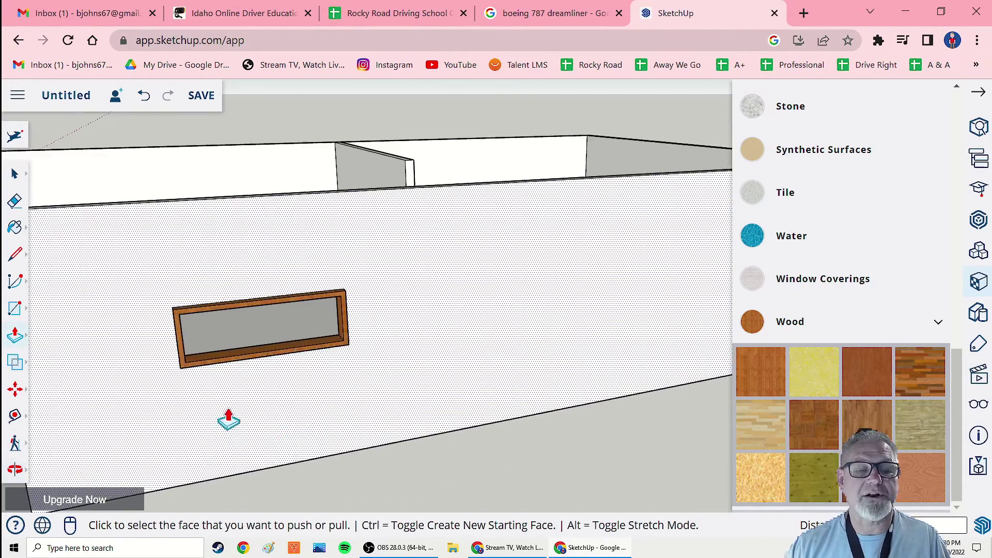
pyautogui.moveTo(224, 413); pyautogui.dragTo(79, 399, button='middle')
pyautogui.scroll(5, 270, 449)
pyautogui.scroll(-5, 237, 443)
pyautogui.scroll(3, 193, 406)
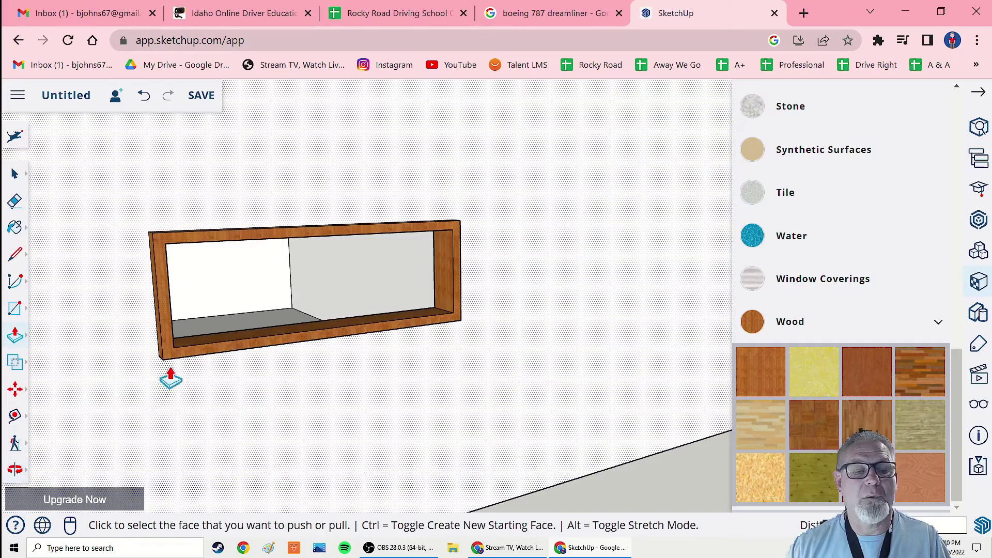
pyautogui.moveTo(204, 339); pyautogui.dragTo(405, 351, button='middle')
pyautogui.scroll(5, 445, 325)
pyautogui.scroll(-2, 509, 340)
pyautogui.scroll(-4, 509, 341)
pyautogui.press('p')
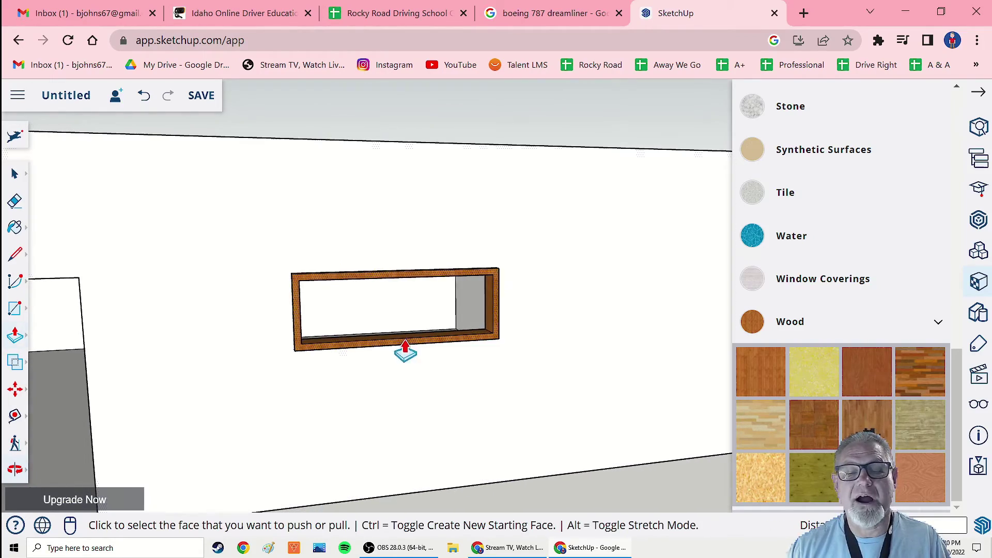
# Close the window opening with a face by drawing a diagonal between the frame's inner corners, and erase the diagonal line.
pyautogui.click(16, 255)
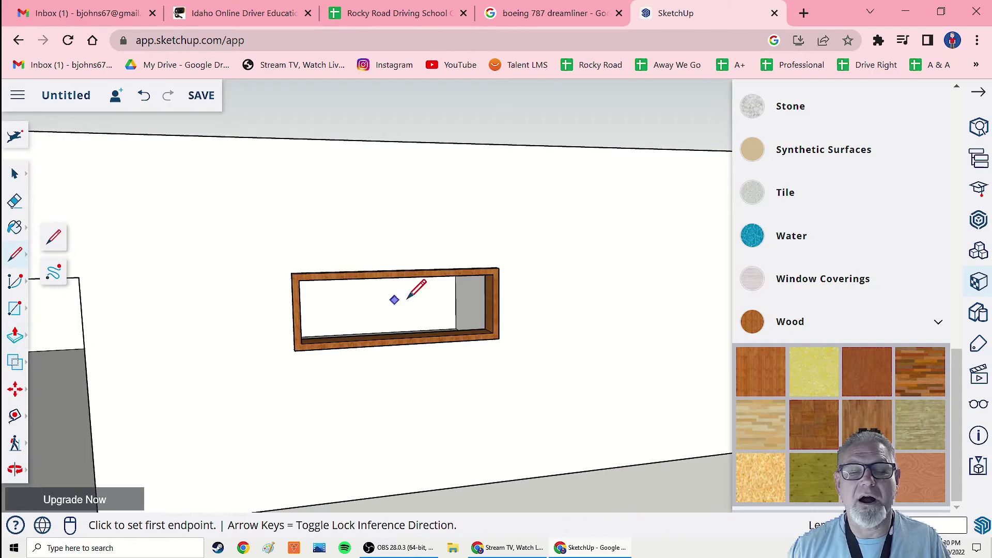
pyautogui.click(494, 274)
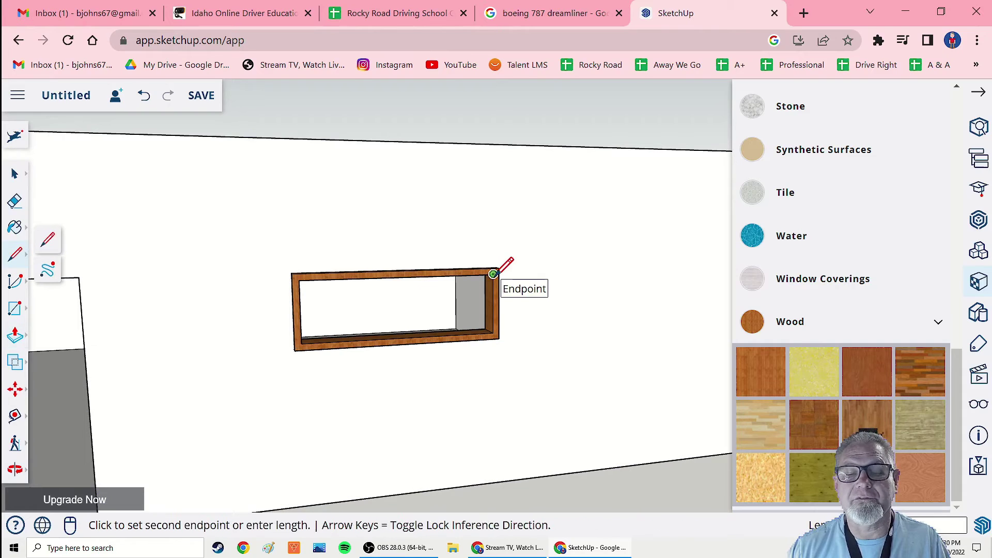
pyautogui.click(305, 343)
pyautogui.moveTo(481, 374); pyautogui.dragTo(196, 349, button='middle')
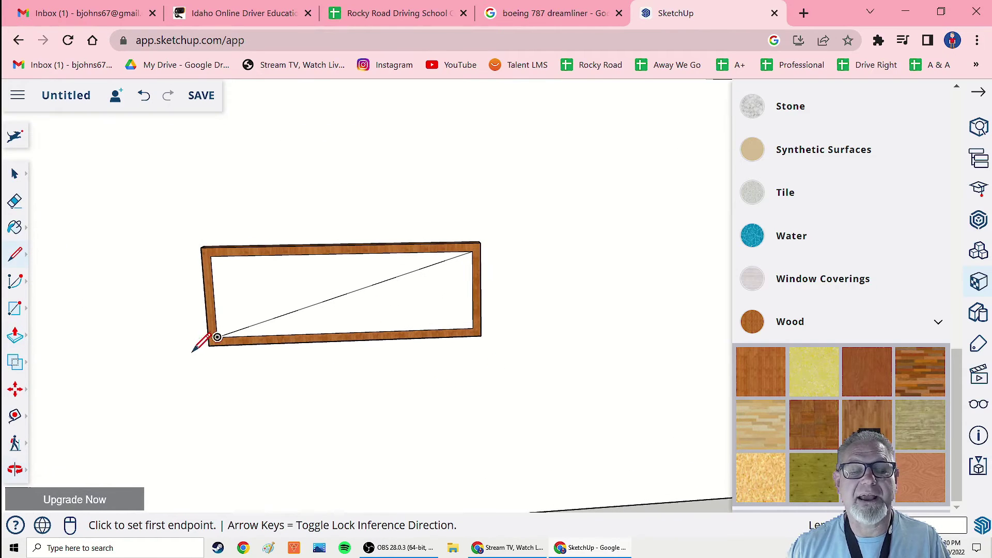
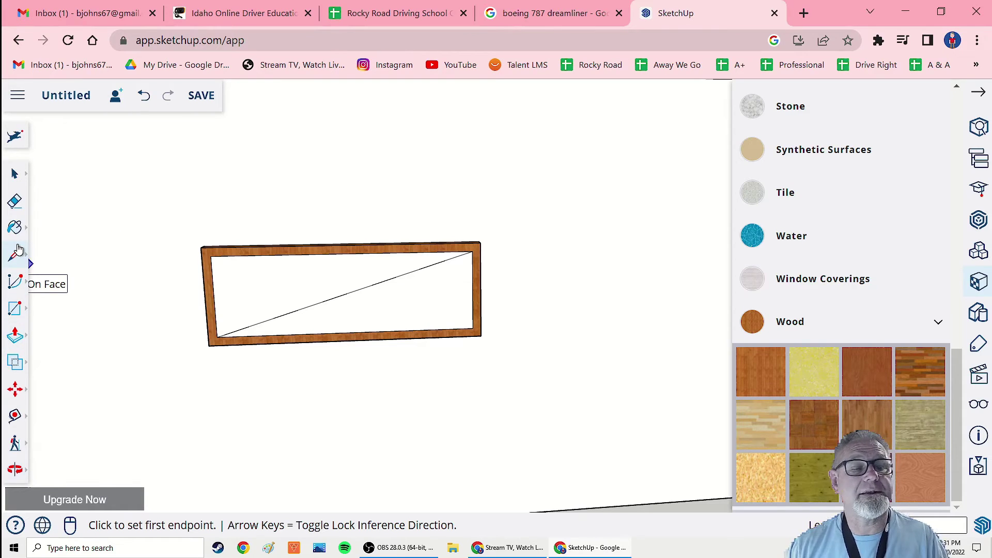
pyautogui.click(14, 202)
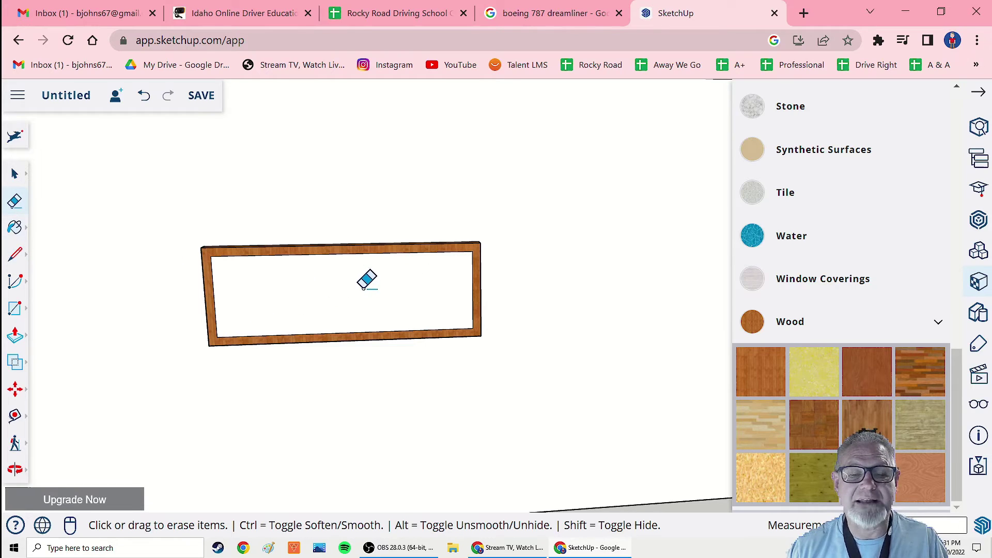
# Paint the new window pane with the translucent blue material from the Glass and Mirrors collection.
pyautogui.scroll(3, 772, 255)
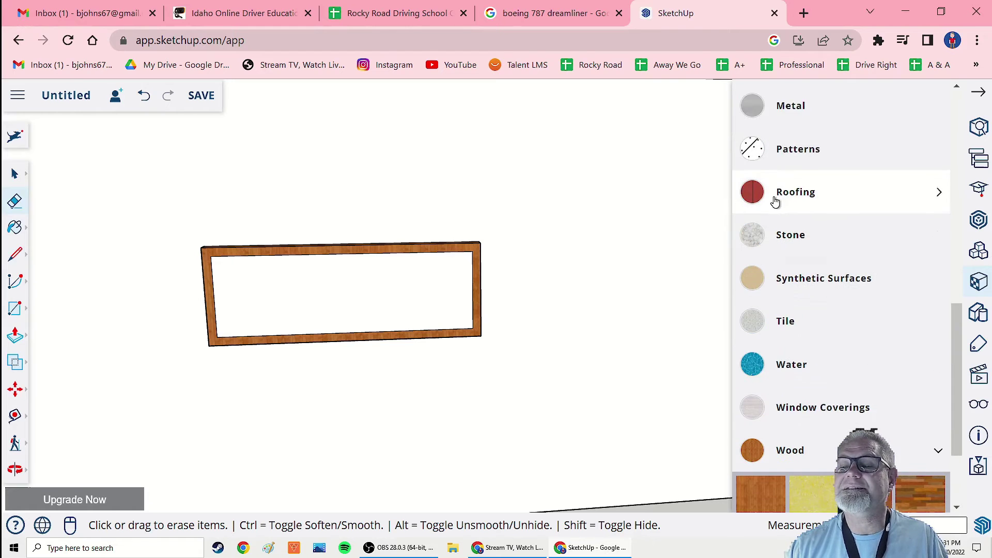
pyautogui.scroll(3, 746, 243)
pyautogui.scroll(2, 746, 243)
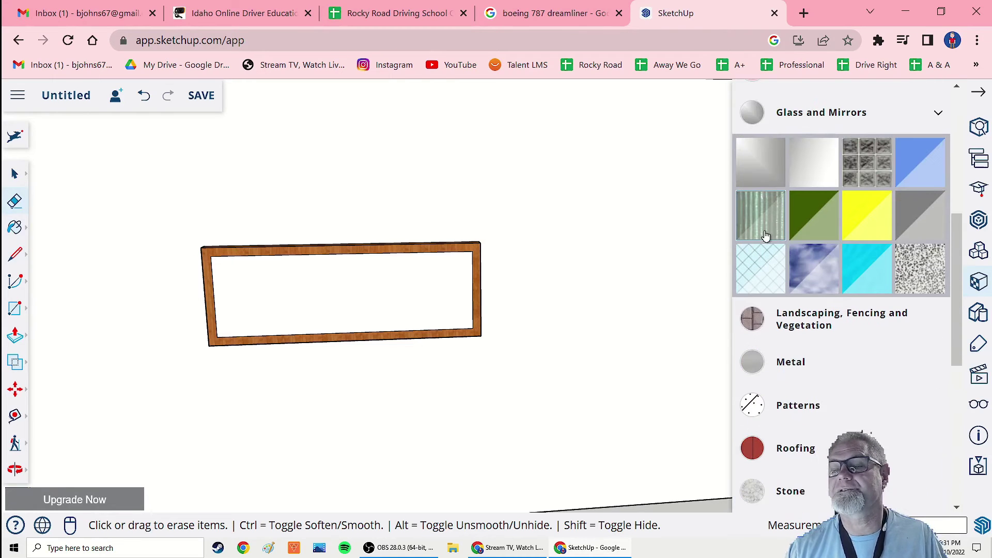
pyautogui.click(917, 165)
pyautogui.click(357, 297)
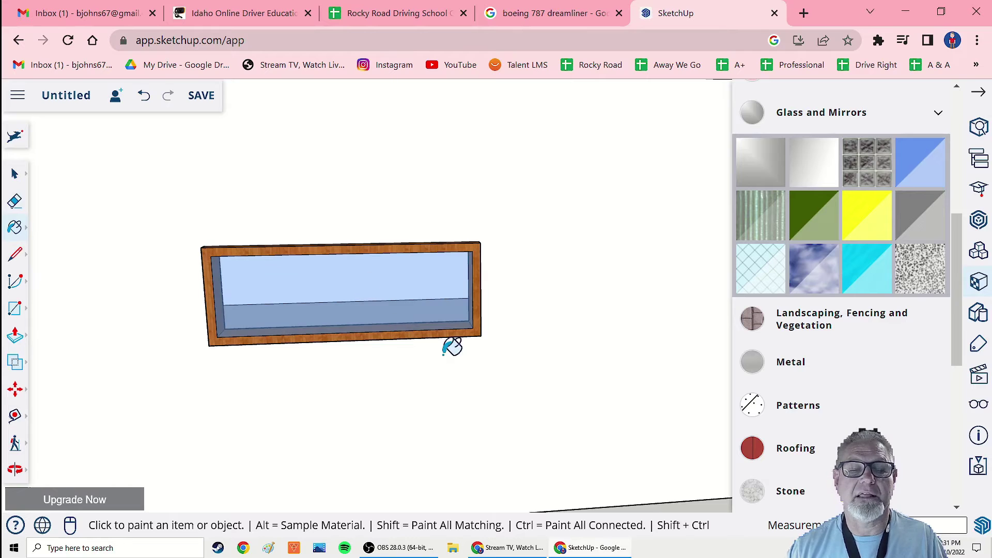
pyautogui.moveTo(489, 355)
pyautogui.mouseDown(button='middle')
pyautogui.moveTo(460, 370)
pyautogui.moveTo(551, 343)
pyautogui.moveTo(436, 372)
pyautogui.moveTo(546, 400)
pyautogui.moveTo(505, 380)
pyautogui.moveTo(327, 372)
pyautogui.moveTo(262, 380)
pyautogui.moveTo(206, 323)
pyautogui.moveTo(357, 312)
pyautogui.moveTo(501, 263)
pyautogui.moveTo(364, 315)
pyautogui.mouseUp(button='middle')
pyautogui.scroll(5, 365, 315)
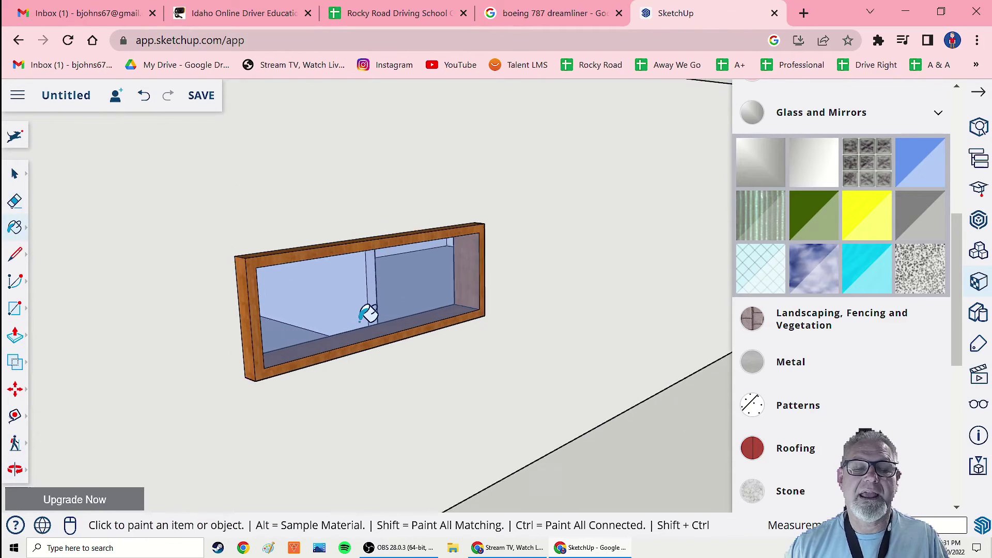
# Push the blue glass pane slightly toward the building's interior with Push/Pull to give it depth in the window opening.
pyautogui.moveTo(429, 287)
pyautogui.mouseDown(button='middle')
pyautogui.moveTo(401, 323)
pyautogui.moveTo(493, 279)
pyautogui.mouseUp(button='middle')
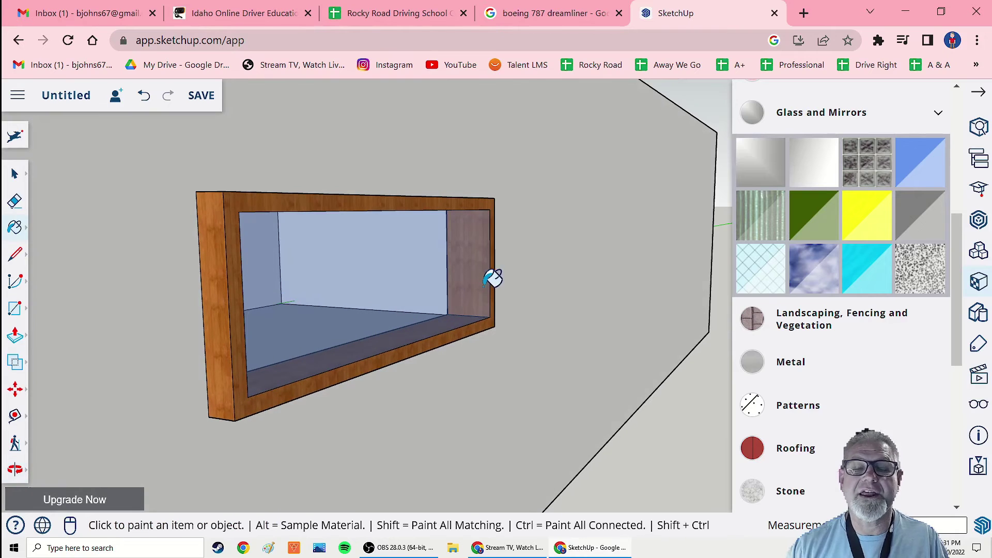
pyautogui.moveTo(436, 379)
pyautogui.mouseDown(button='middle')
pyautogui.moveTo(410, 401)
pyautogui.moveTo(582, 392)
pyautogui.moveTo(355, 390)
pyautogui.moveTo(367, 334)
pyautogui.mouseUp(button='middle')
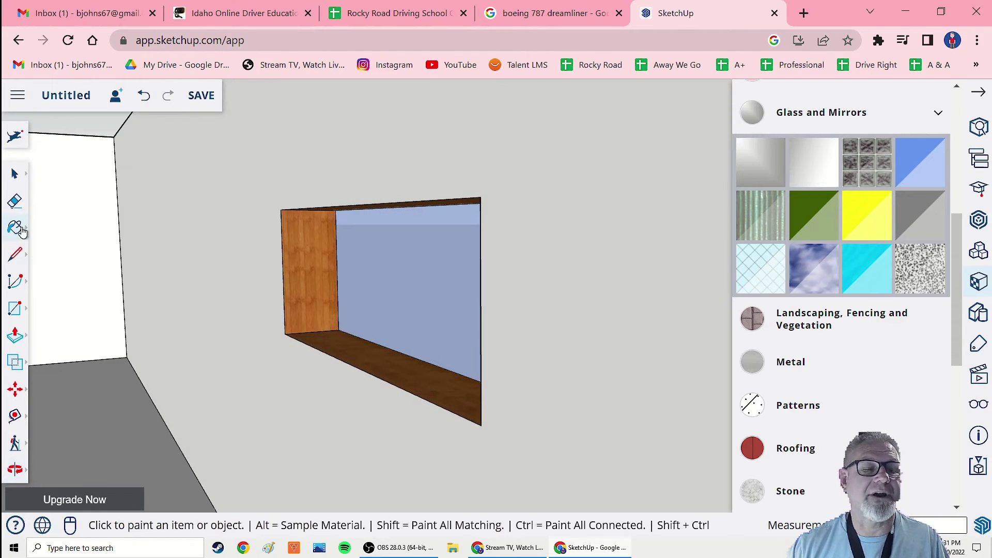
pyautogui.click(15, 338)
pyautogui.click(393, 308)
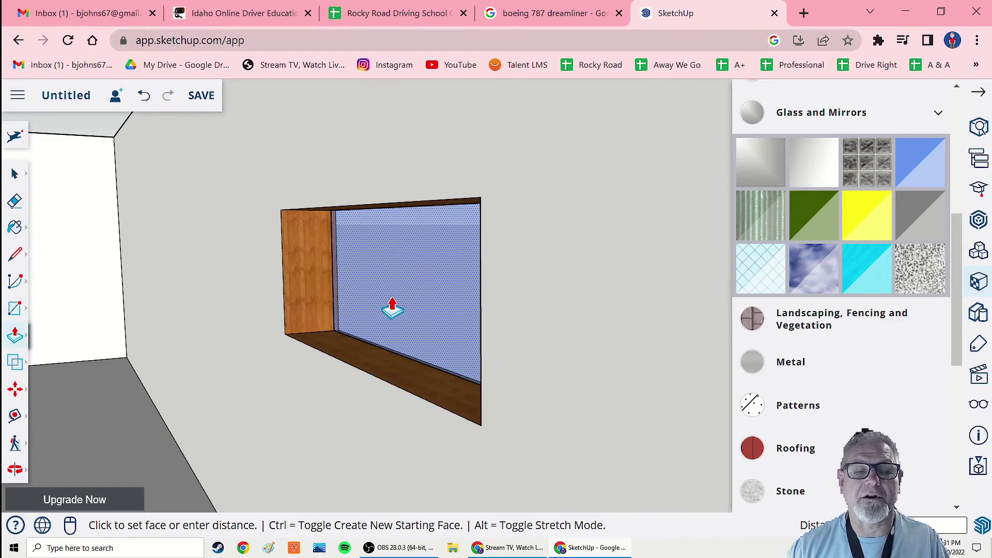
pyautogui.click(338, 311)
# Examine the framed glass window from outside, close up and in relation to the doorway and the whole building.
pyautogui.moveTo(401, 354); pyautogui.dragTo(357, 386, button='middle')
pyautogui.scroll(5, 491, 381)
pyautogui.moveTo(540, 365); pyautogui.dragTo(413, 381, button='middle')
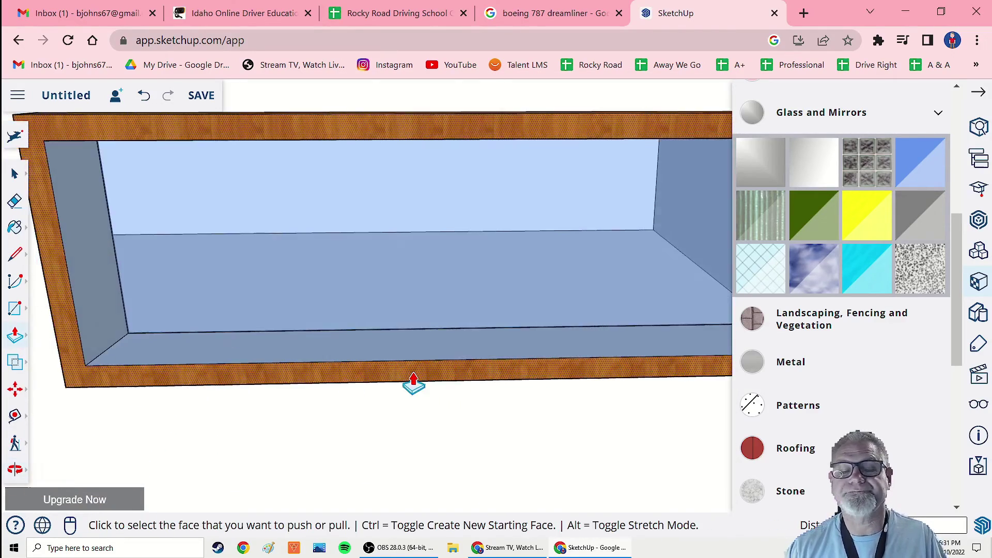
pyautogui.scroll(-4, 414, 381)
pyautogui.moveTo(509, 370); pyautogui.dragTo(385, 392, button='middle')
pyautogui.scroll(5, 436, 328)
pyautogui.scroll(2, 468, 355)
pyautogui.scroll(-2, 453, 361)
pyautogui.scroll(-5, 482, 381)
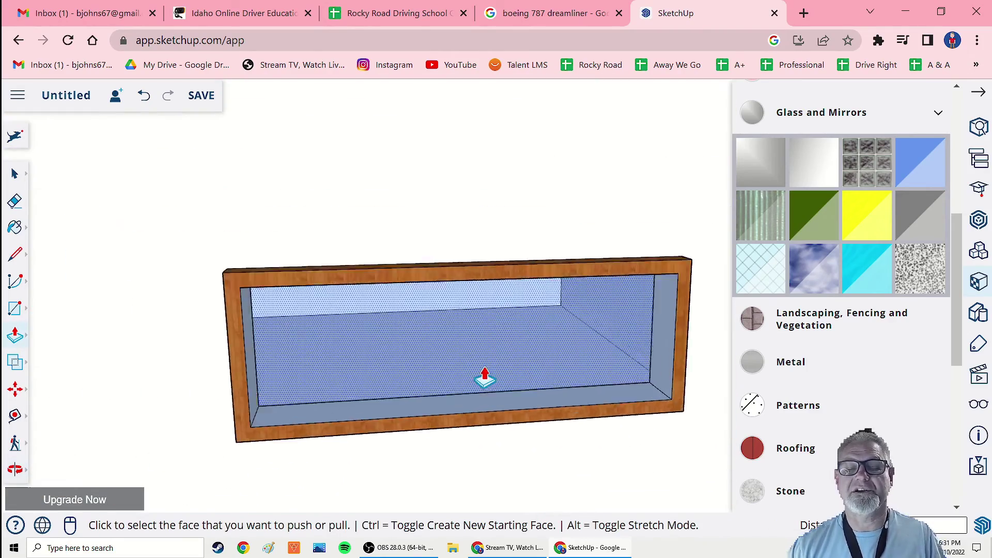
pyautogui.scroll(-3, 409, 434)
pyautogui.moveTo(410, 435); pyautogui.dragTo(467, 441, button='middle')
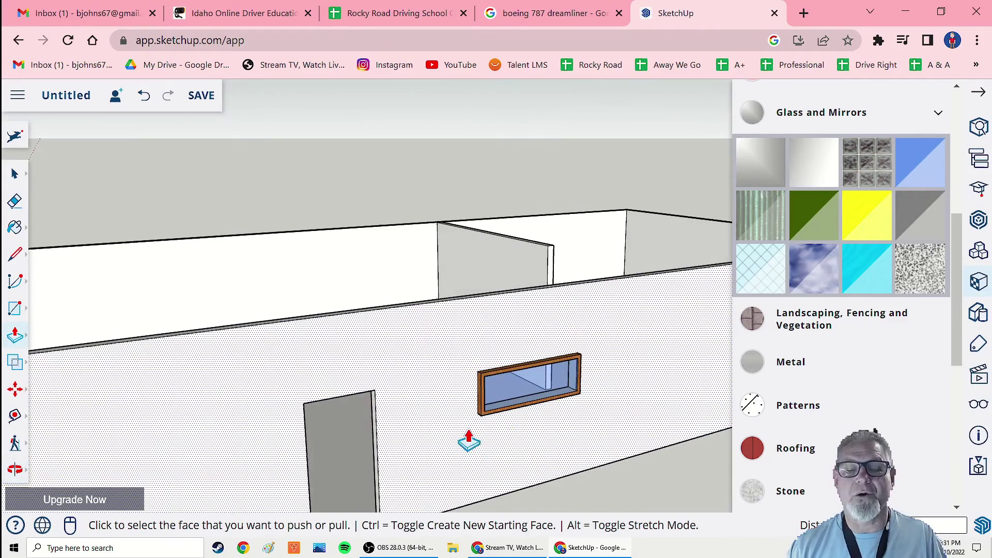
pyautogui.scroll(-3, 468, 441)
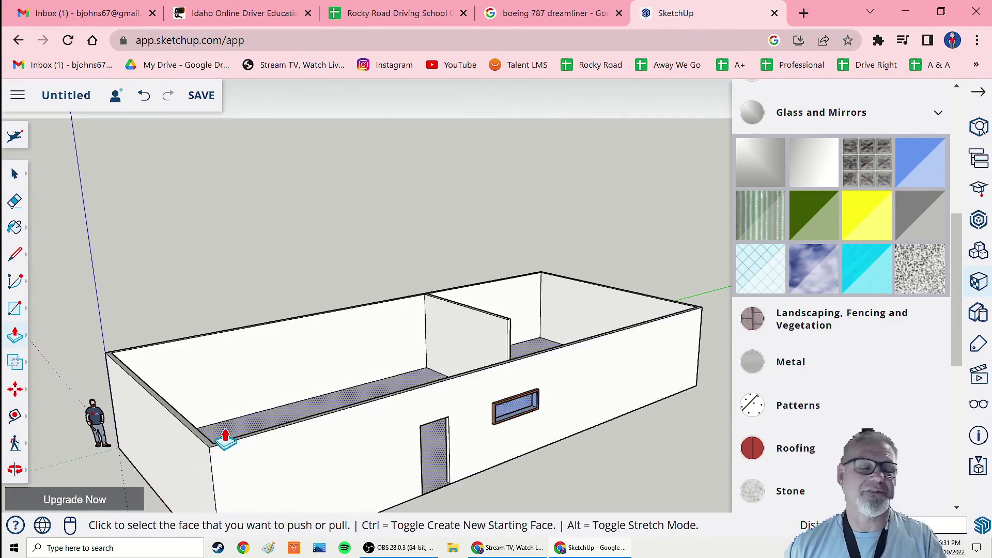
# Draw a triangular gable on the end wall from a vertical centre line and two sloping edges, and erase the centre line.
pyautogui.moveTo(224, 434); pyautogui.dragTo(439, 398, button='middle')
pyautogui.press('p')
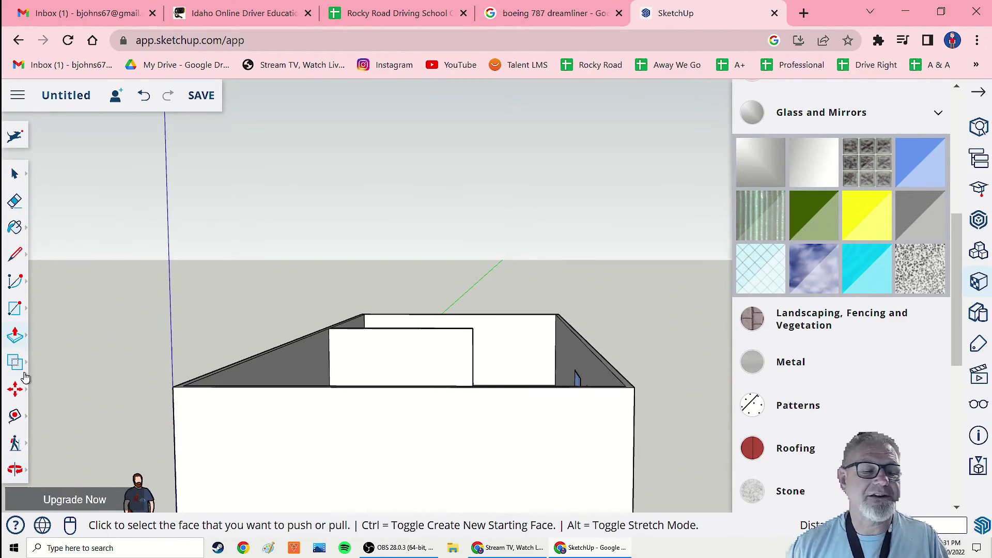
pyautogui.click(15, 254)
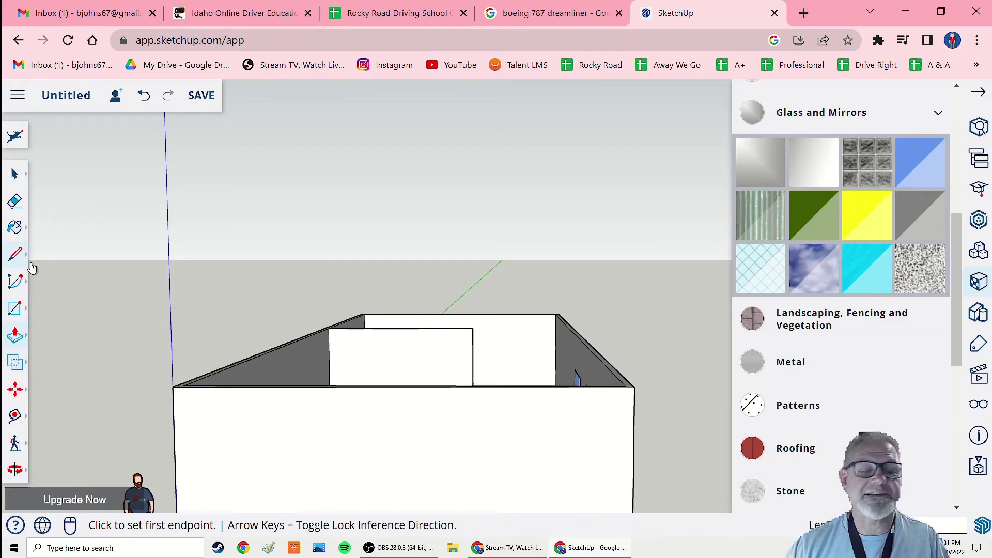
pyautogui.click(403, 387)
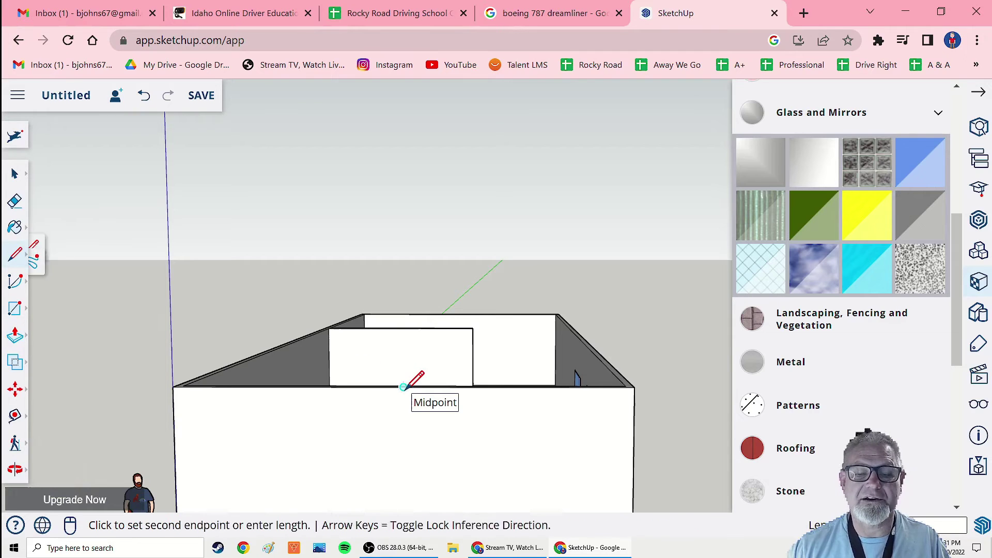
pyautogui.click(402, 305)
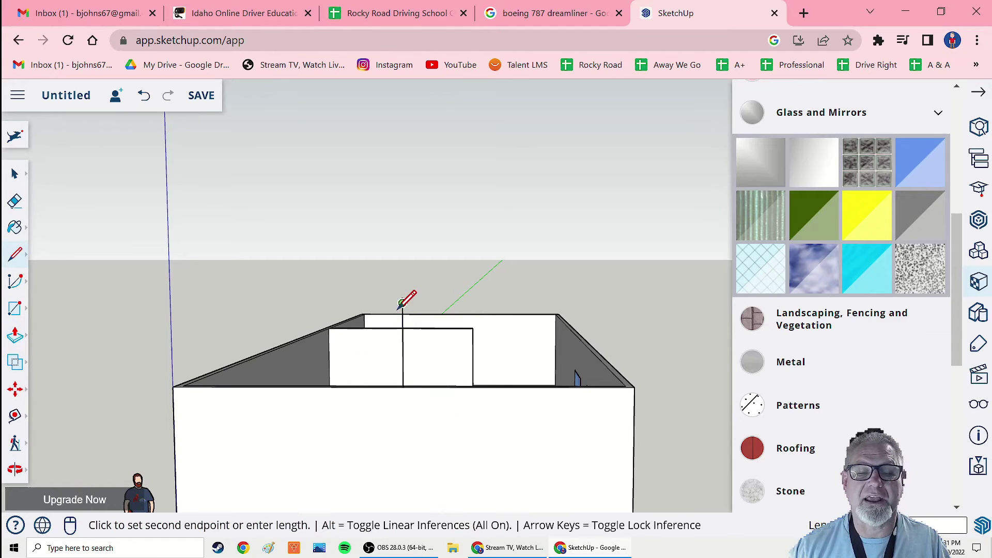
pyautogui.click(173, 387)
pyautogui.click(402, 303)
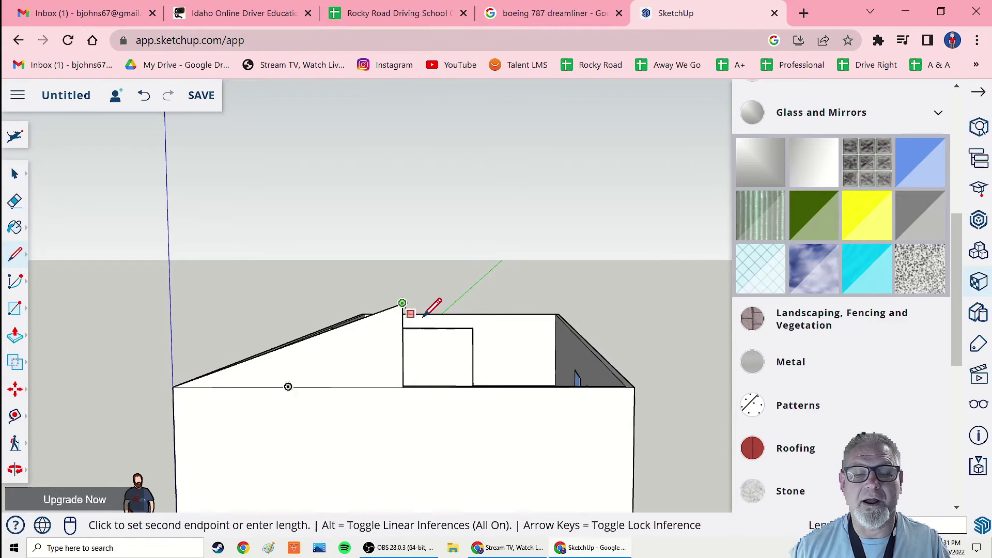
pyautogui.click(634, 387)
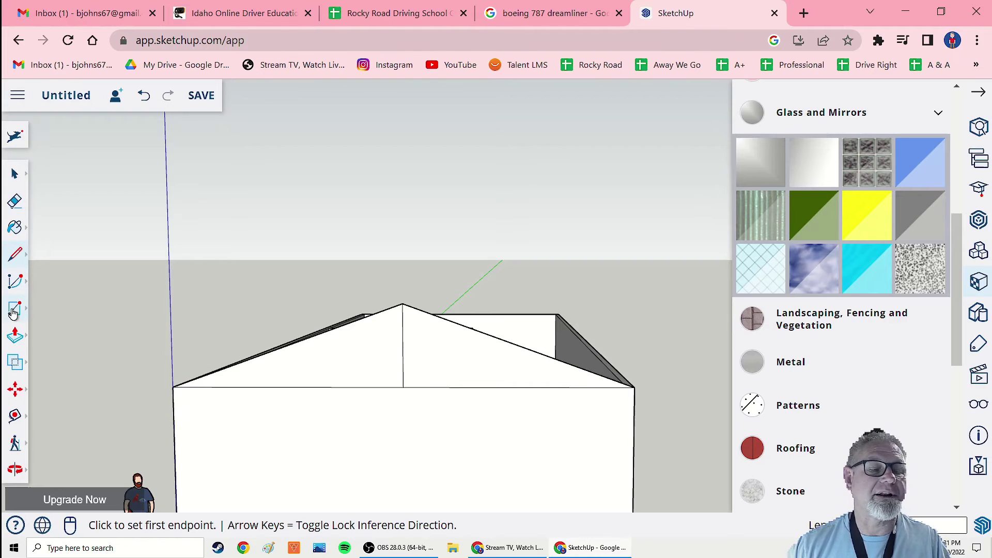
pyautogui.click(15, 201)
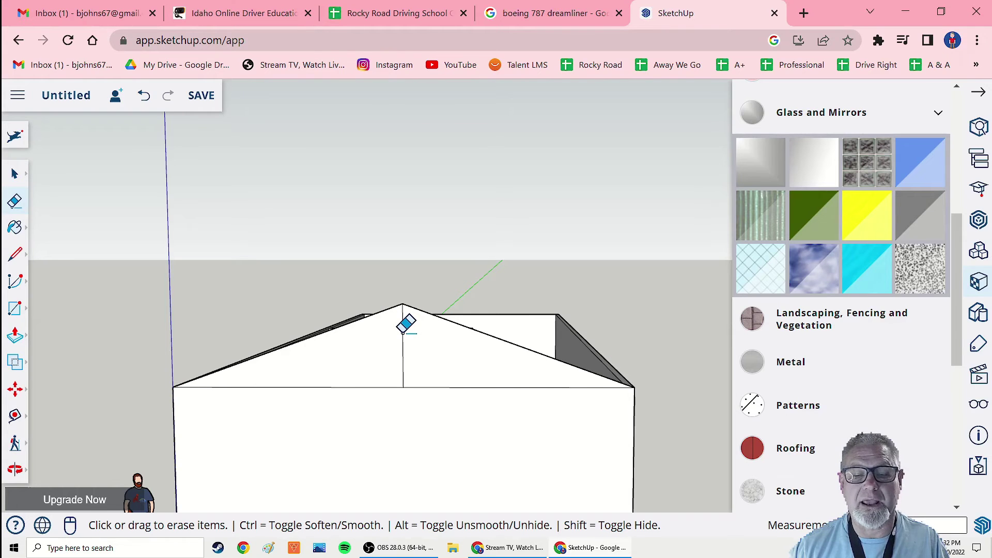
# Push/Pull the gable triangle along the full length of the building to the opposite end wall, forming the roof.
pyautogui.moveTo(533, 361)
pyautogui.mouseDown(button='middle')
pyautogui.moveTo(413, 393)
pyautogui.moveTo(202, 385)
pyautogui.mouseUp(button='middle')
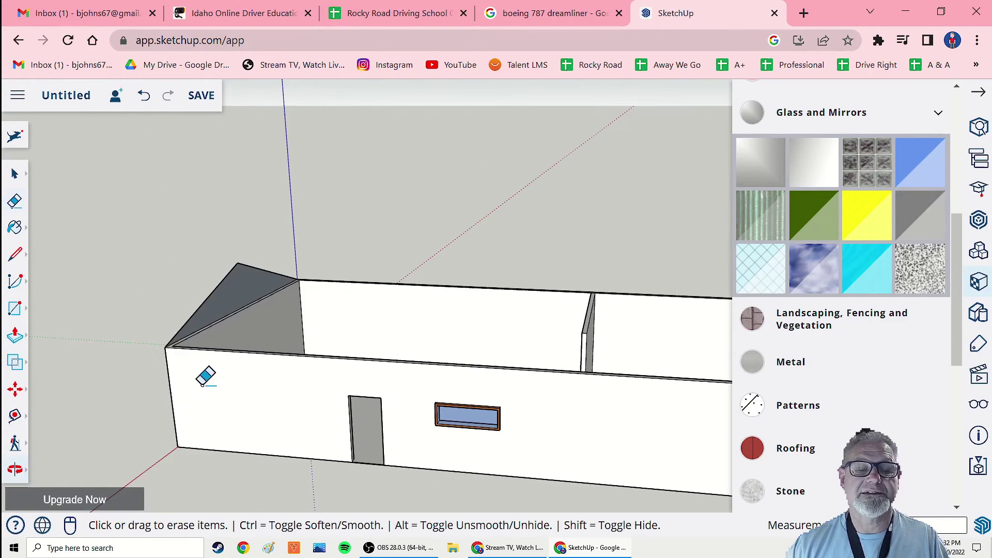
pyautogui.scroll(-3, 408, 356)
pyautogui.moveTo(553, 370); pyautogui.dragTo(354, 345, button='middle')
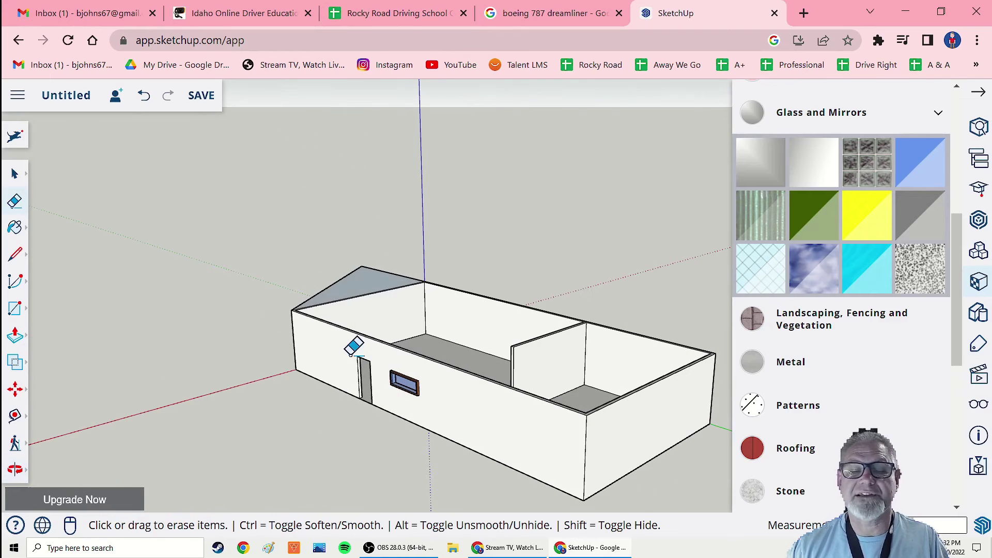
pyautogui.click(14, 335)
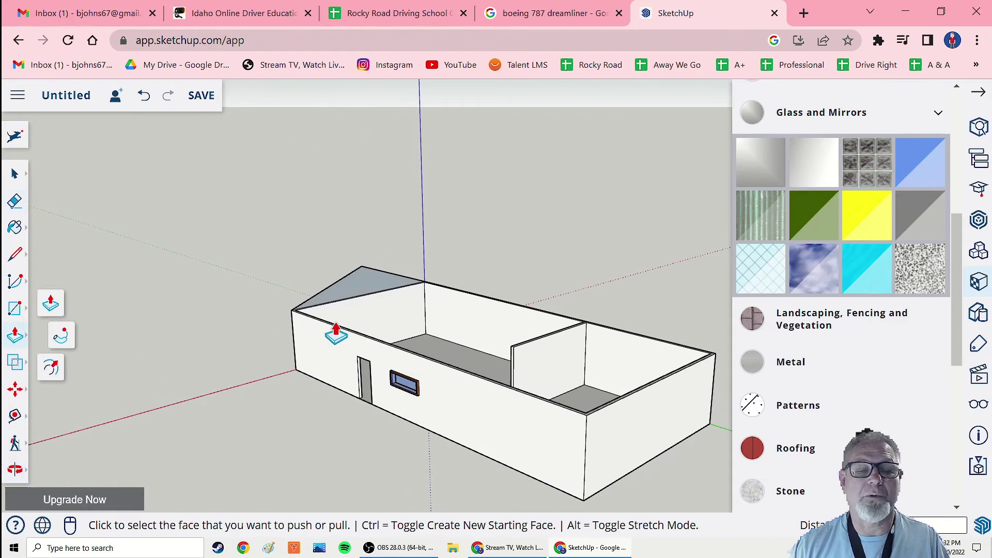
pyautogui.click(354, 293)
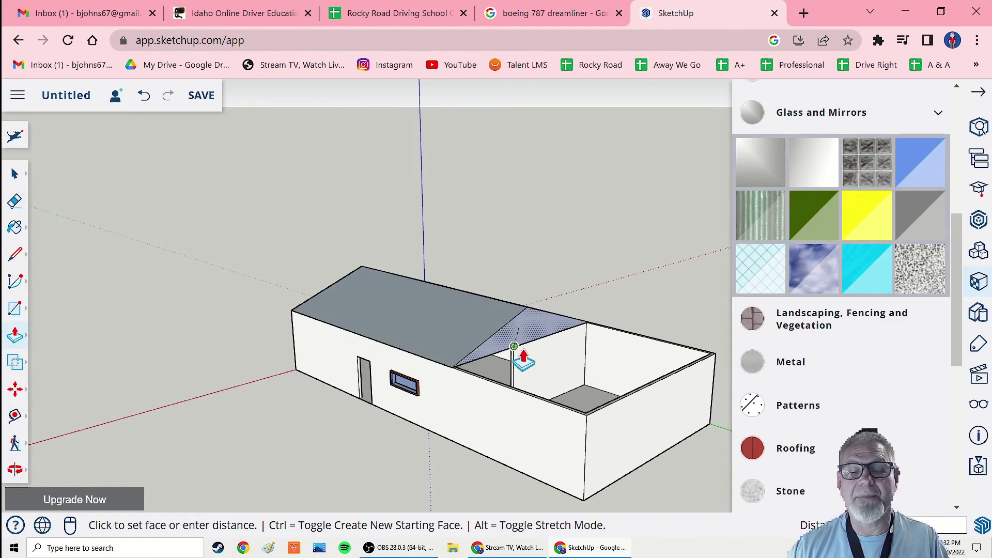
pyautogui.click(589, 421)
# Close the open gable end with a vertical line from the roof peak to the wall's top edge, and erase that line.
pyautogui.moveTo(636, 443); pyautogui.dragTo(392, 398, button='middle')
pyautogui.click(17, 263)
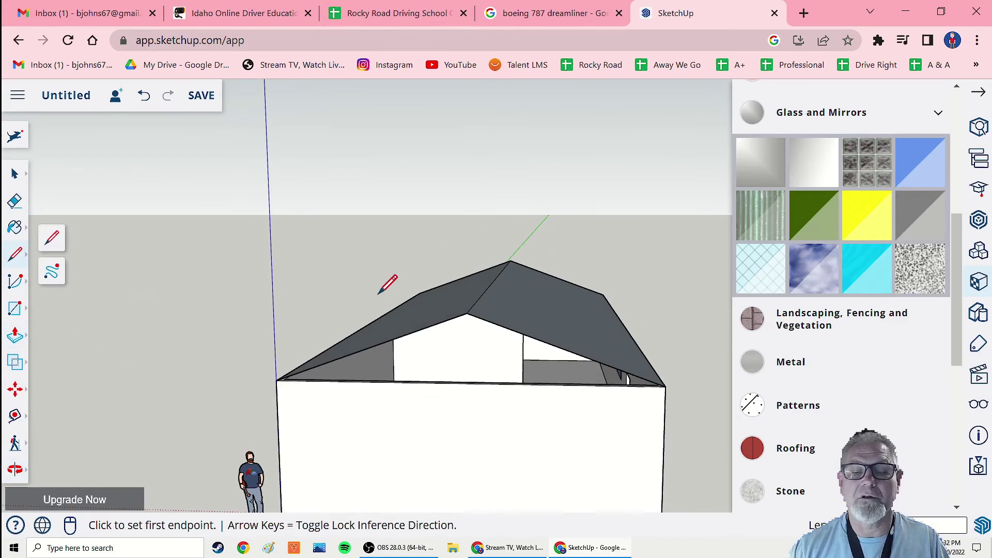
pyautogui.click(466, 312)
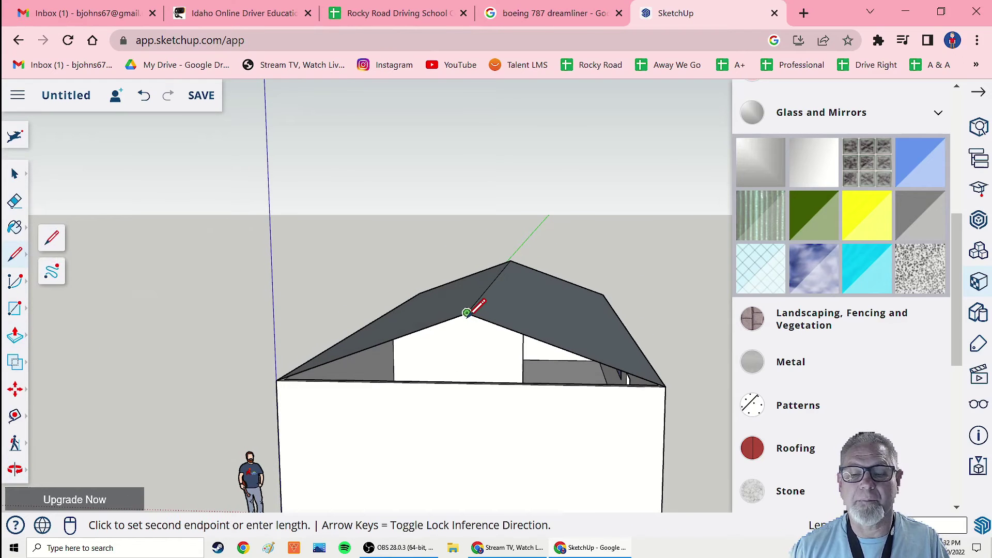
pyautogui.click(467, 382)
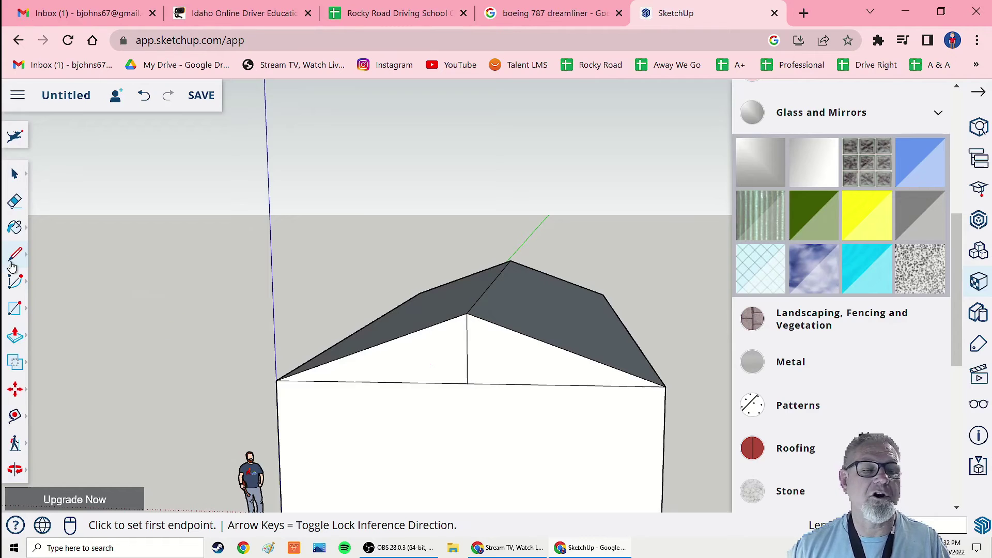
pyautogui.click(14, 202)
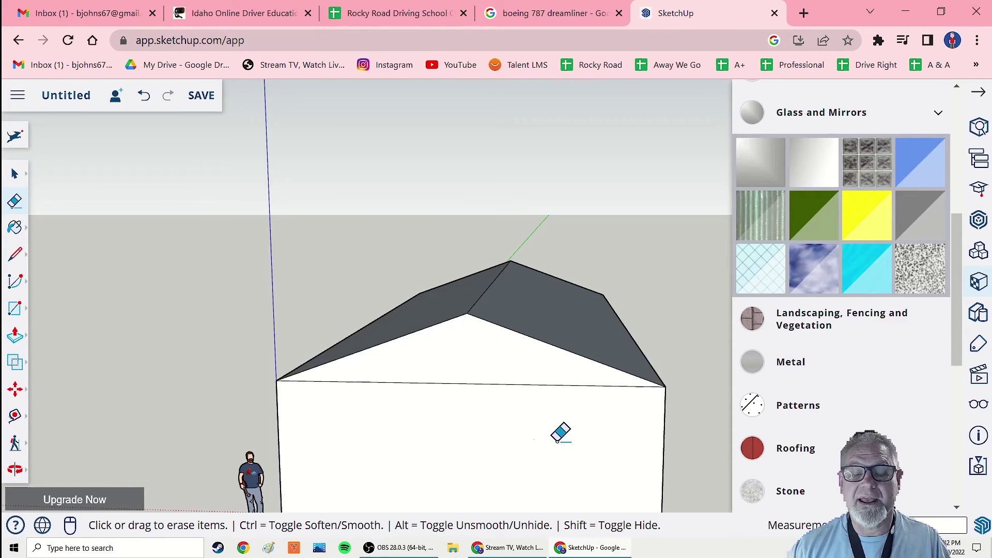
# Reverse the faces of the rear roof slope and the far gable so their white sides face outward.
pyautogui.moveTo(561, 433)
pyautogui.mouseDown(button='middle')
pyautogui.moveTo(492, 470)
pyautogui.moveTo(281, 432)
pyautogui.moveTo(269, 441)
pyautogui.moveTo(155, 439)
pyautogui.mouseUp(button='middle')
pyautogui.scroll(-4, 445, 433)
pyautogui.moveTo(554, 458); pyautogui.dragTo(371, 445, button='middle')
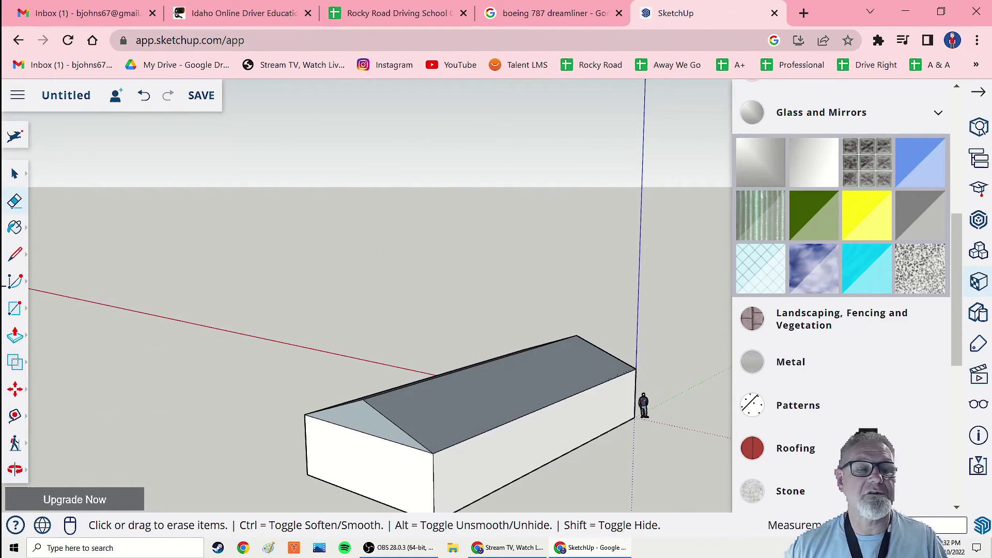
pyautogui.click(14, 176)
pyautogui.click(478, 406)
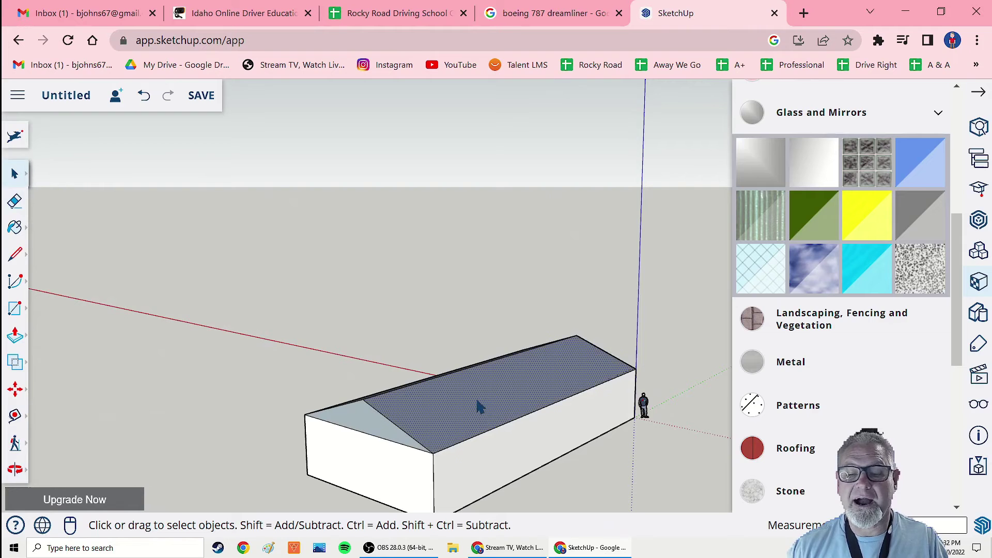
pyautogui.rightClick(477, 406)
pyautogui.click(500, 418)
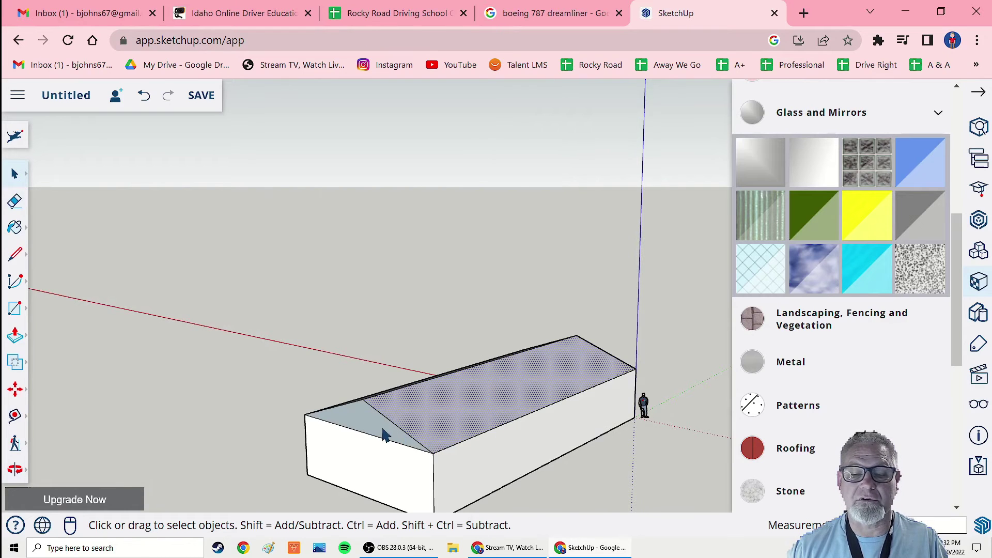
pyautogui.rightClick(369, 425)
pyautogui.click(397, 419)
# Reverse the face of the roof slope above the doorway and window so its white side faces outward.
pyautogui.moveTo(319, 433); pyautogui.dragTo(628, 497, button='middle')
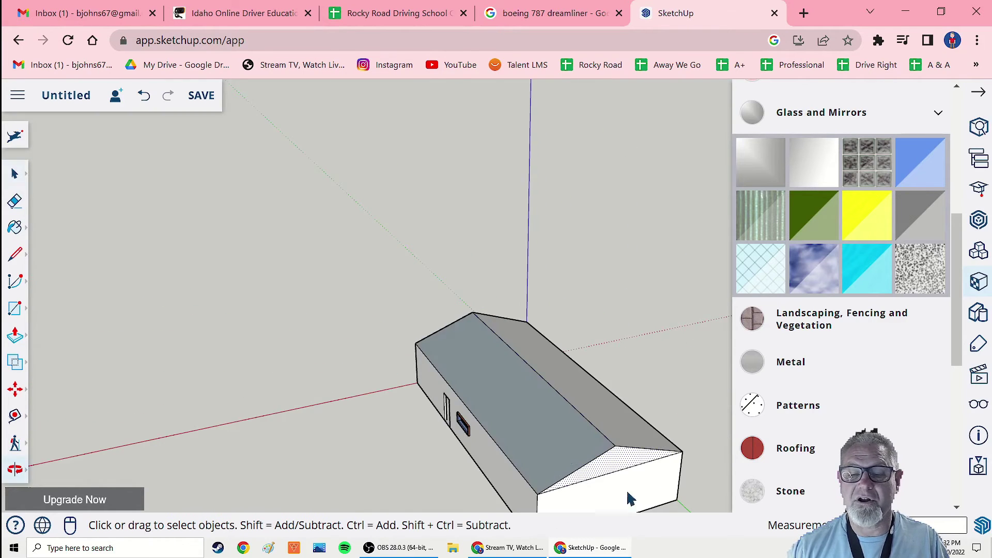
pyautogui.click(542, 439)
pyautogui.rightClick(540, 438)
pyautogui.click(574, 423)
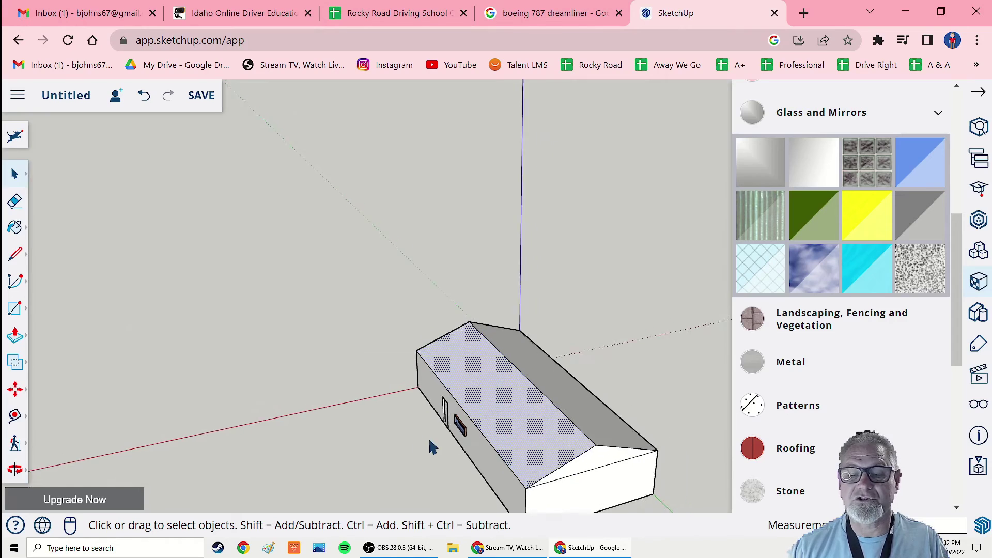
# Examine the roofed building from both gable ends and from above.
pyautogui.moveTo(574, 423); pyautogui.dragTo(500, 419, button='middle')
pyautogui.scroll(4, 498, 412)
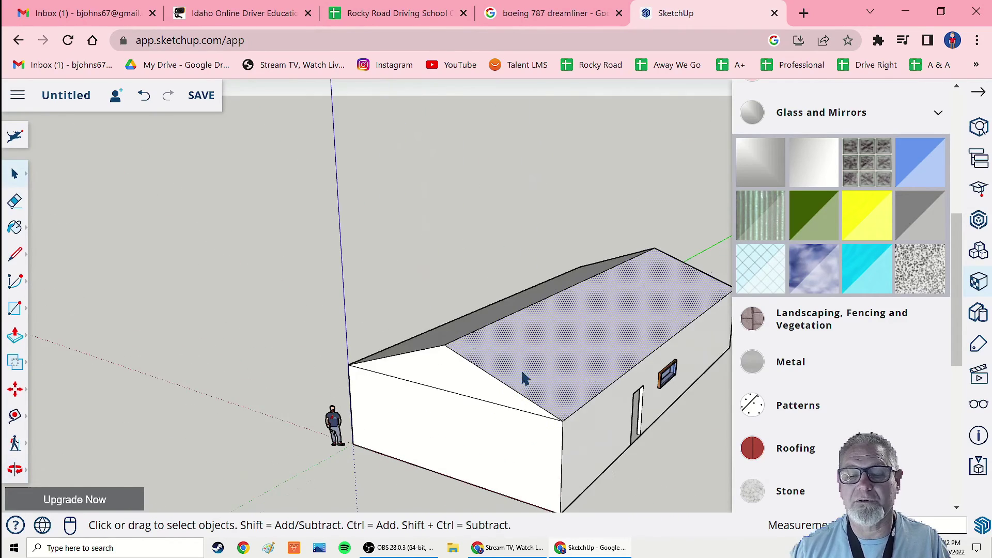
pyautogui.moveTo(461, 347)
pyautogui.mouseDown(button='middle')
pyautogui.moveTo(549, 413)
pyautogui.moveTo(542, 525)
pyautogui.moveTo(677, 458)
pyautogui.moveTo(470, 470)
pyautogui.moveTo(640, 478)
pyautogui.moveTo(622, 465)
pyautogui.moveTo(583, 469)
pyautogui.moveTo(605, 454)
pyautogui.moveTo(488, 466)
pyautogui.mouseUp(button='middle')
pyautogui.scroll(-3, 681, 463)
pyautogui.scroll(-2, 626, 465)
pyautogui.scroll(2, 607, 459)
pyautogui.scroll(1, 606, 460)
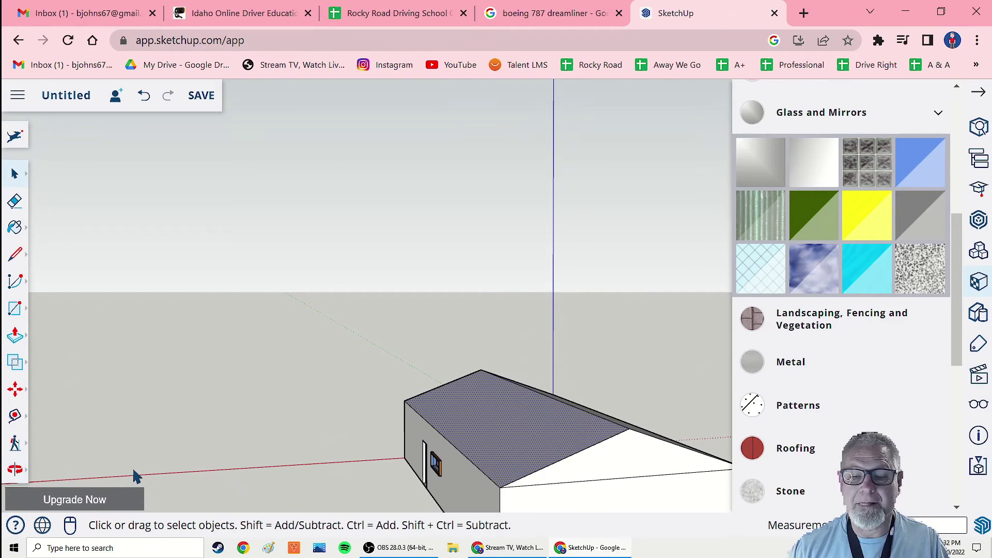
# Examine the roof and the far gable end from several angles, using the Pan tool to shift the view.
pyautogui.click(14, 445)
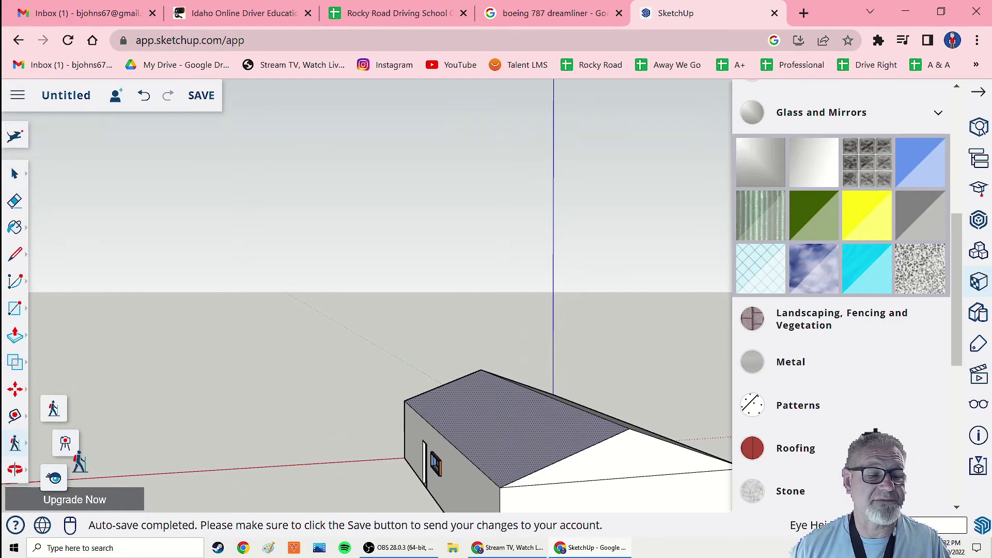
pyautogui.click(13, 475)
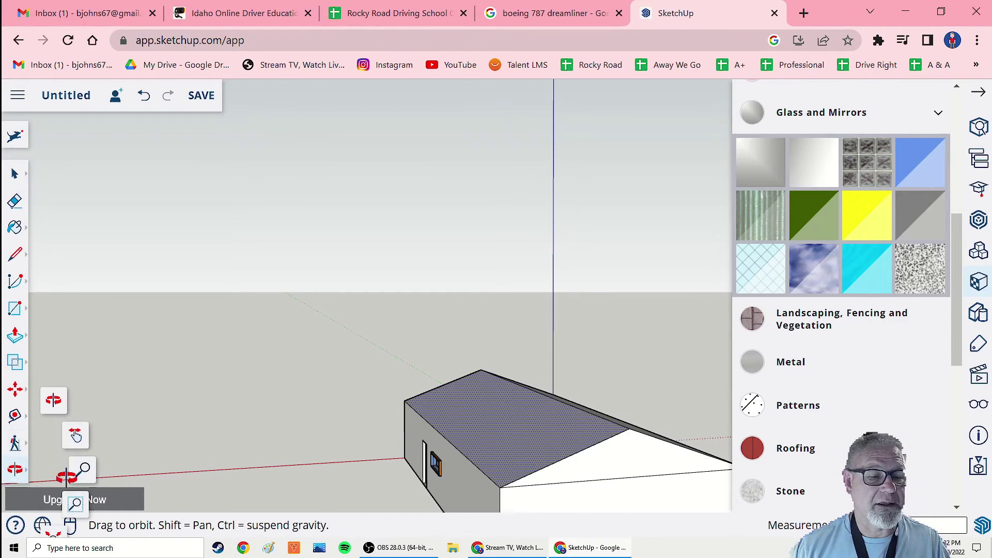
pyautogui.click(75, 438)
pyautogui.moveTo(509, 468); pyautogui.dragTo(387, 370)
pyautogui.moveTo(418, 387); pyautogui.dragTo(394, 385, button='middle')
pyautogui.scroll(5, 337, 381)
pyautogui.moveTo(230, 397); pyautogui.dragTo(346, 380, button='middle')
pyautogui.scroll(4, 348, 381)
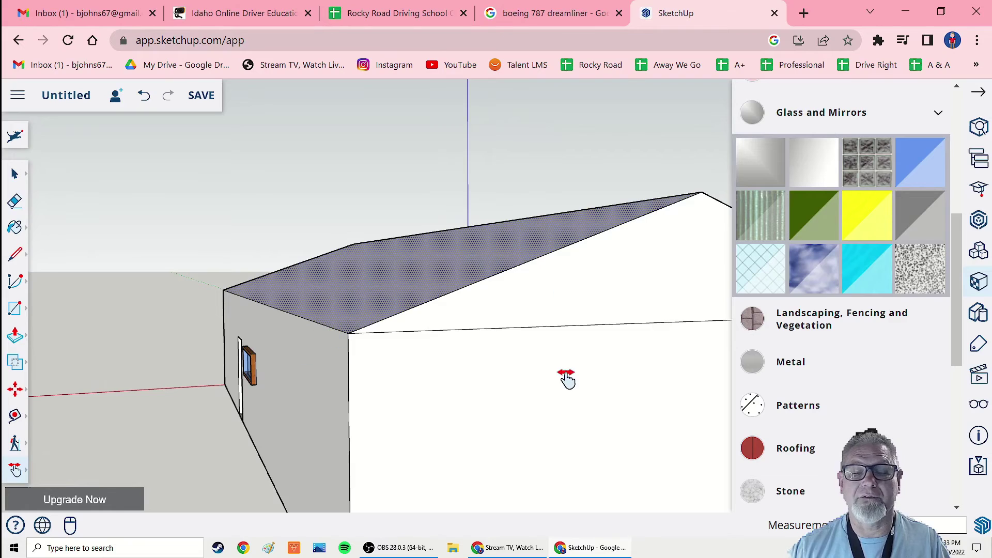
pyautogui.moveTo(567, 379); pyautogui.dragTo(493, 361, button='middle')
pyautogui.moveTo(331, 309); pyautogui.dragTo(483, 438, button='middle')
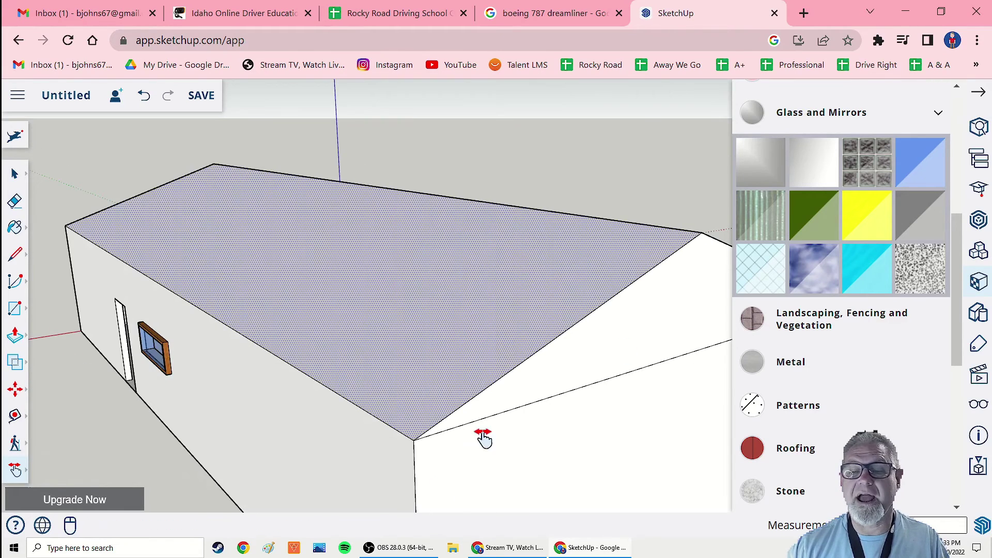
pyautogui.scroll(5, 250, 371)
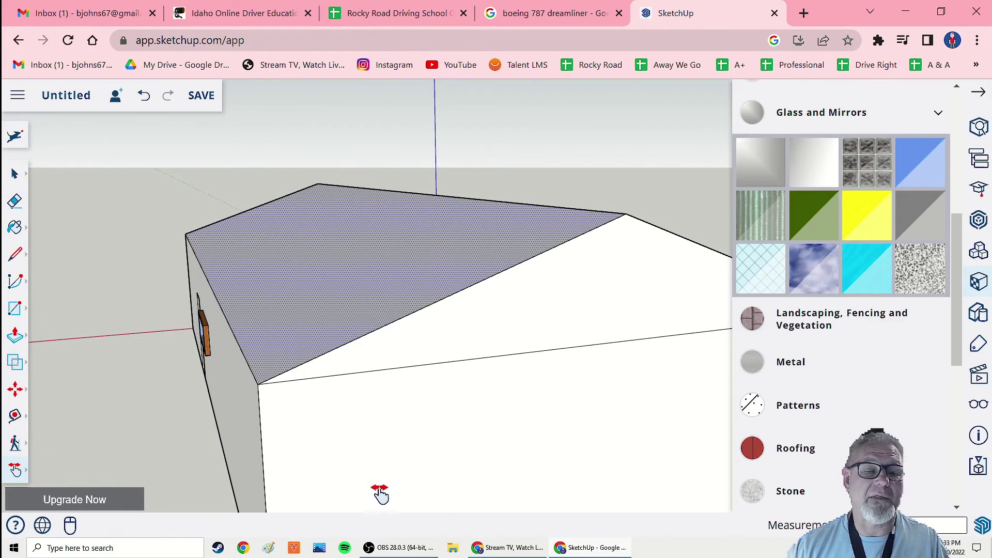
pyautogui.moveTo(380, 494); pyautogui.dragTo(341, 472, button='middle')
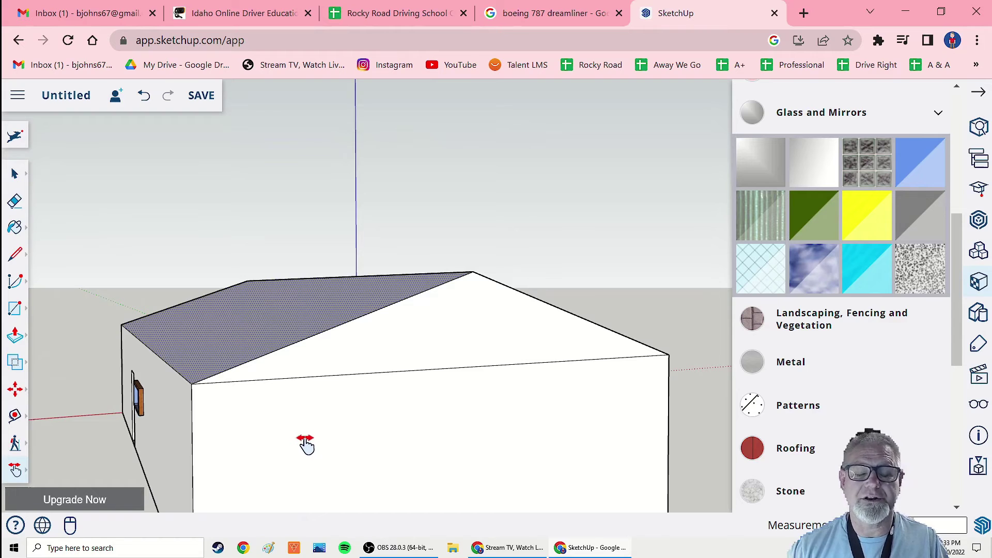
# Offset the edges of the near gable's triangular face inward to create a narrow border around a smaller triangle.
pyautogui.moveTo(248, 444); pyautogui.dragTo(248, 436, button='middle')
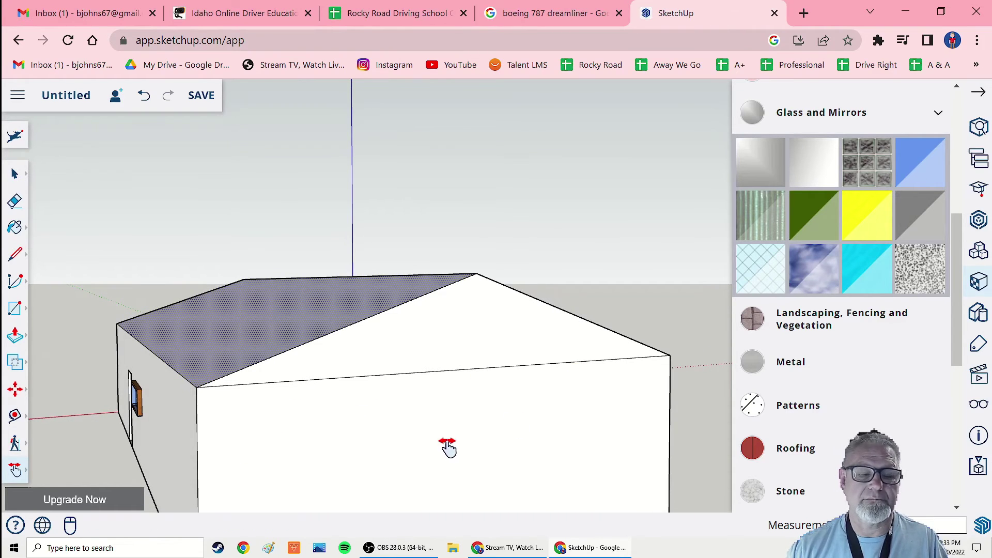
pyautogui.moveTo(447, 447); pyautogui.dragTo(402, 368, button='middle')
pyautogui.moveTo(407, 393); pyautogui.dragTo(374, 391)
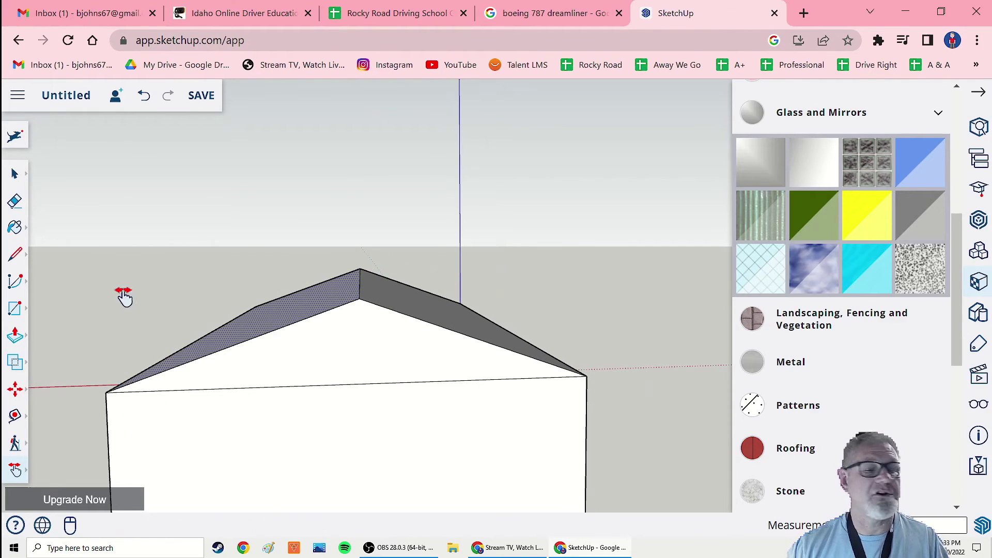
pyautogui.click(364, 361)
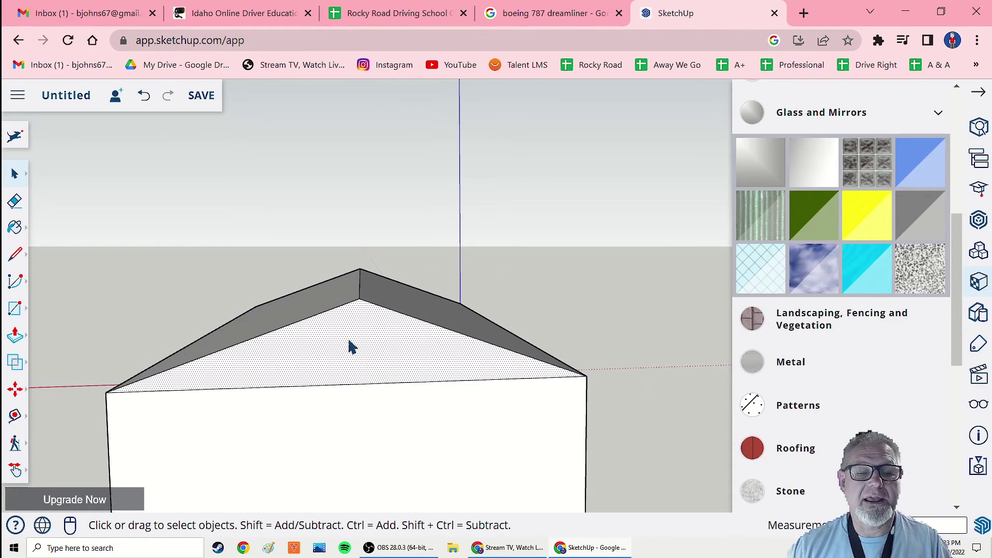
pyautogui.click(25, 346)
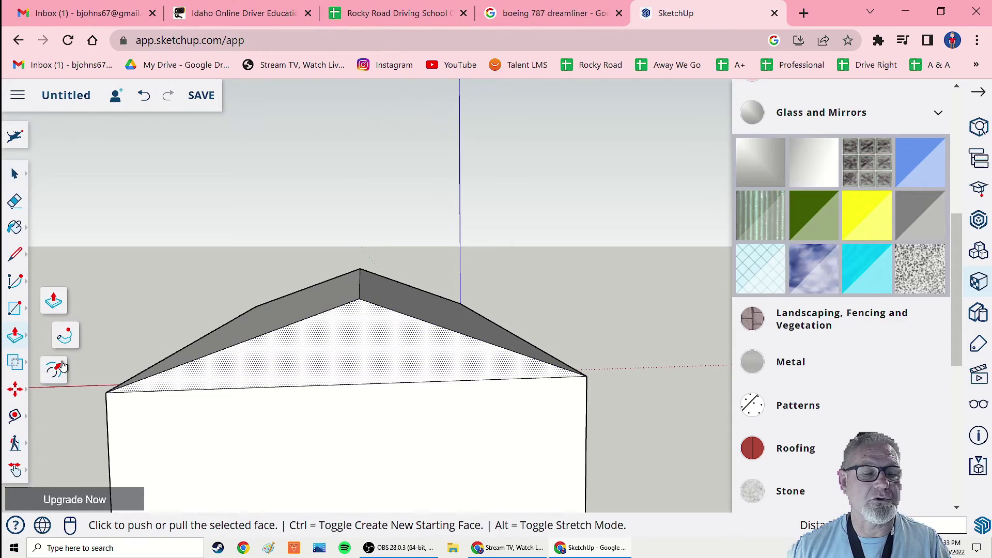
pyautogui.click(58, 367)
pyautogui.click(349, 350)
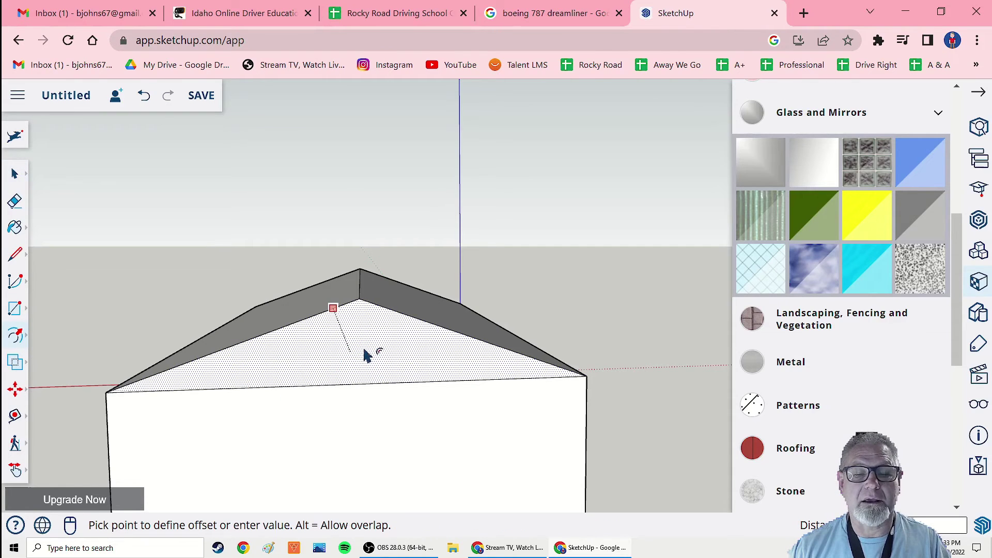
pyautogui.click(367, 346)
pyautogui.scroll(1, 380, 369)
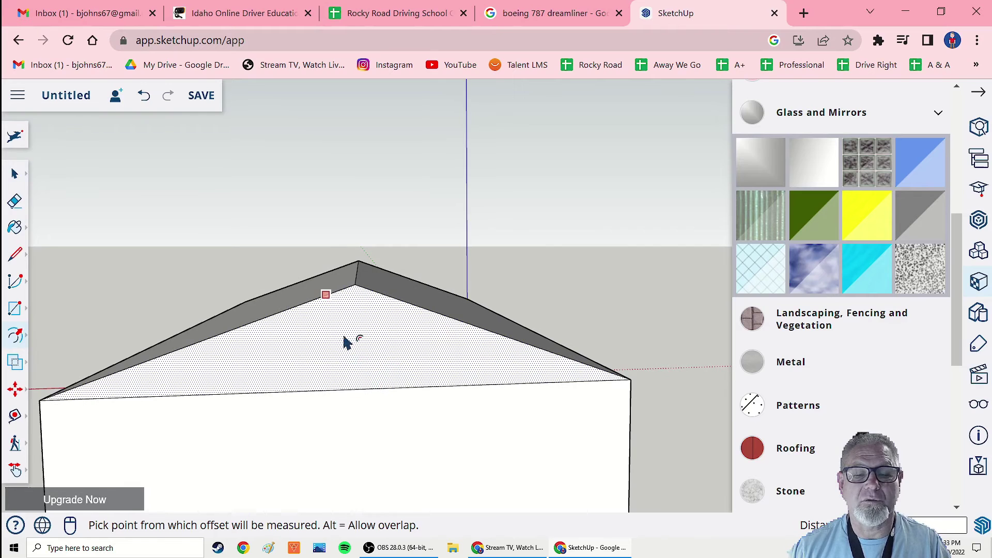
pyautogui.click(347, 342)
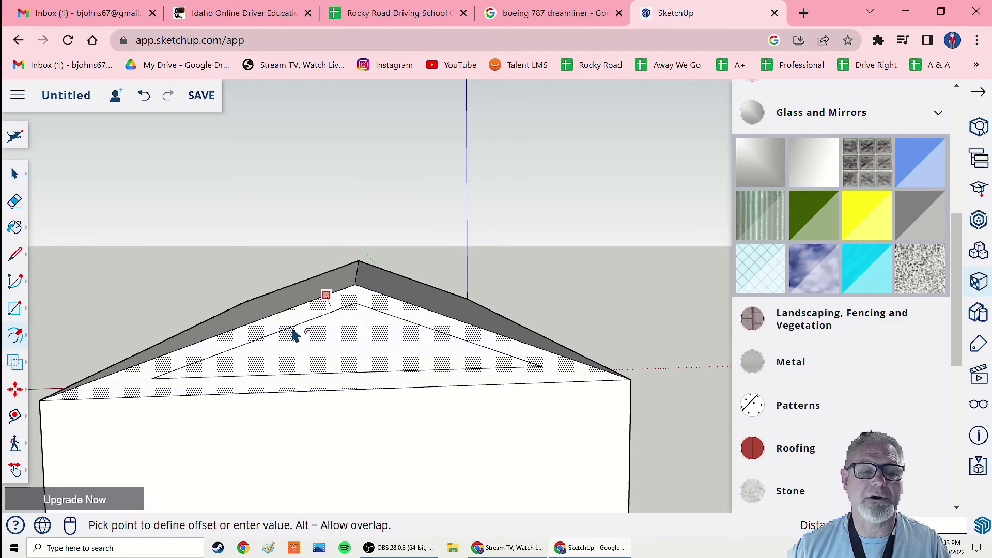
pyautogui.click(232, 345)
# Try to push the near gable's narrow border inward with Push/Pull, and undo it.
pyautogui.moveTo(232, 398); pyautogui.dragTo(269, 373, button='middle')
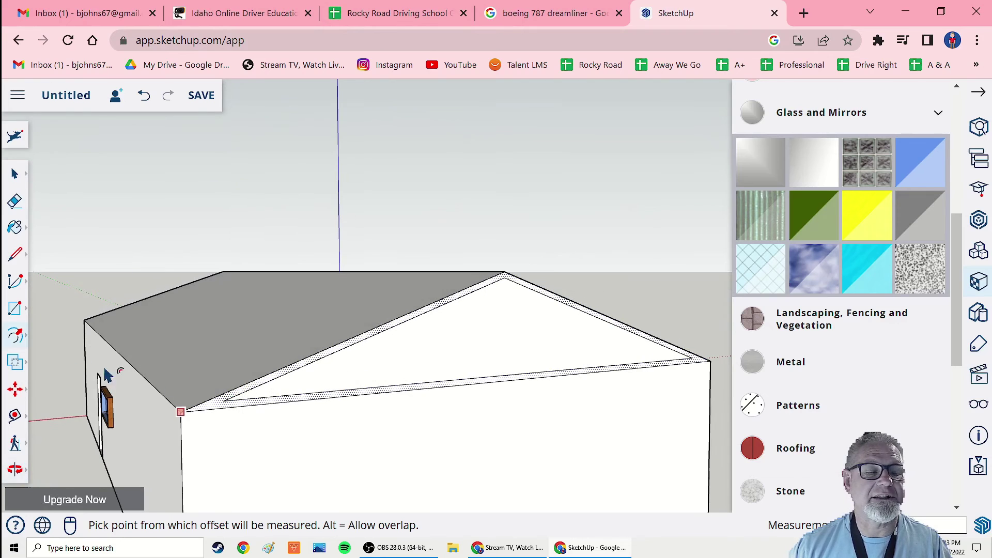
pyautogui.click(17, 349)
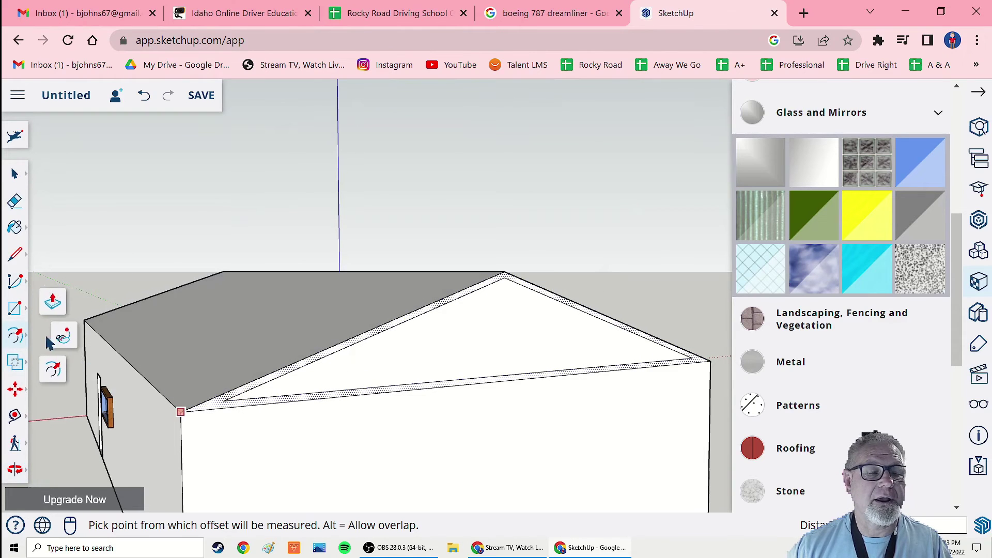
pyautogui.click(58, 315)
pyautogui.click(480, 355)
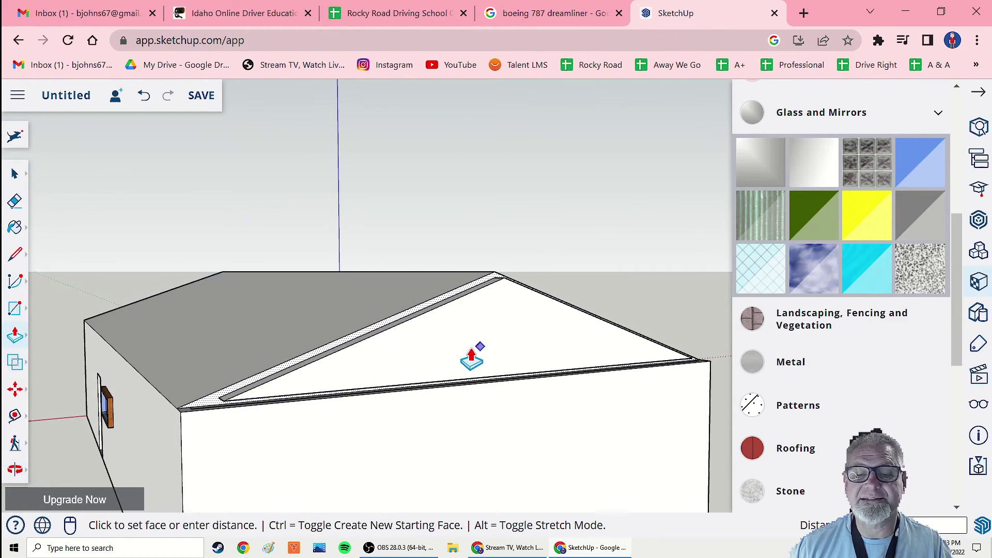
pyautogui.click(475, 355)
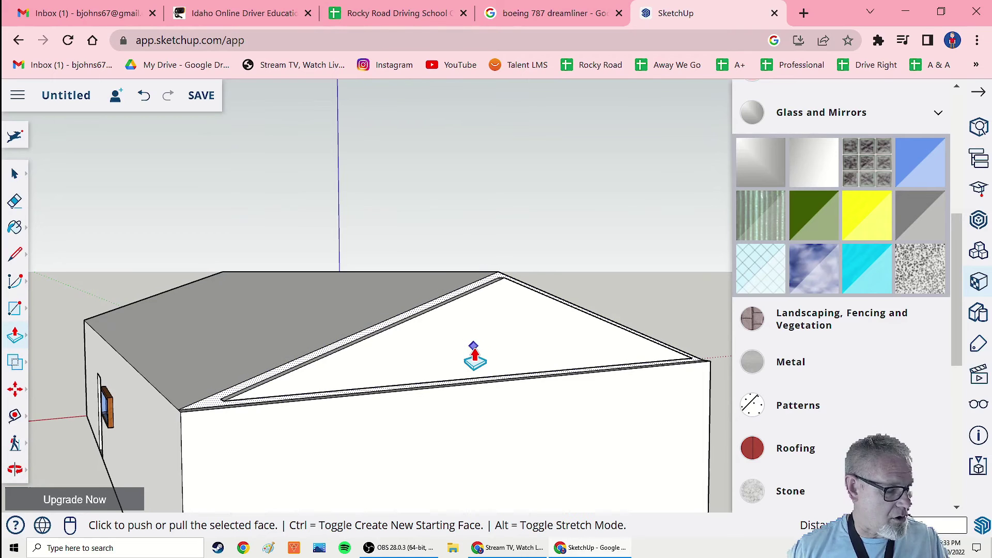
pyautogui.hotkey('ctrl', 'z')
# Push the near gable's inner triangle inward and adjust its depth so it sits recessed behind the border.
pyautogui.click(478, 353)
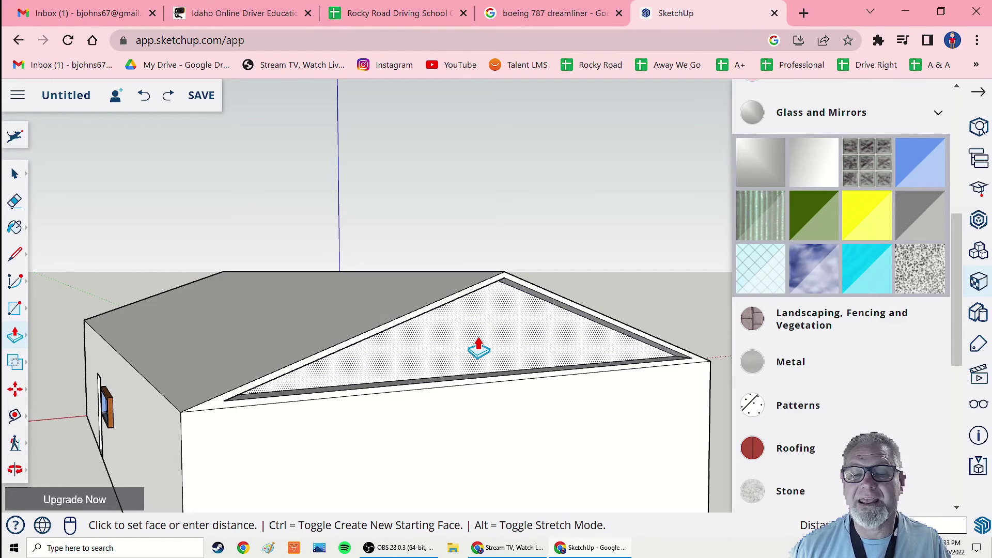
pyautogui.click(478, 350)
pyautogui.moveTo(409, 442); pyautogui.dragTo(566, 376, button='middle')
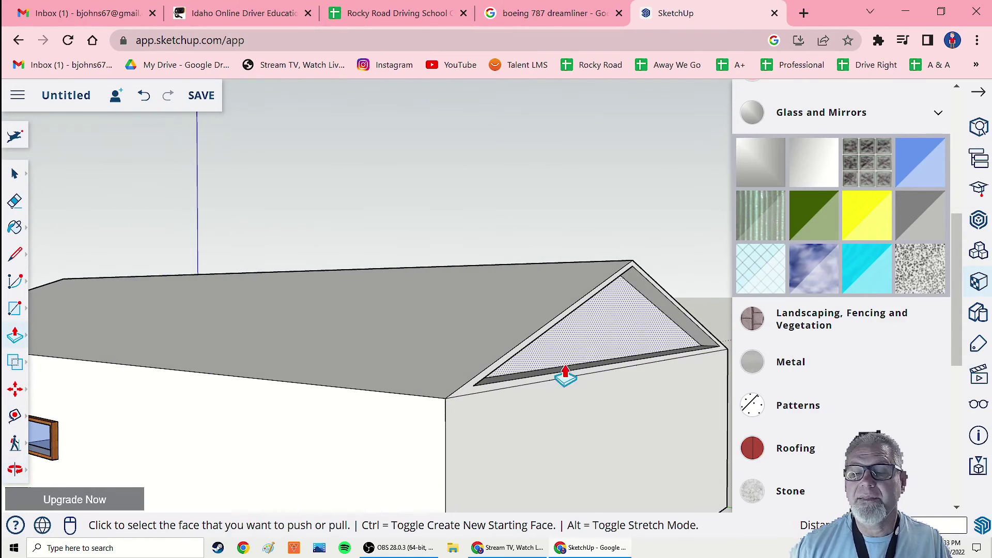
pyautogui.click(566, 376)
pyautogui.click(593, 343)
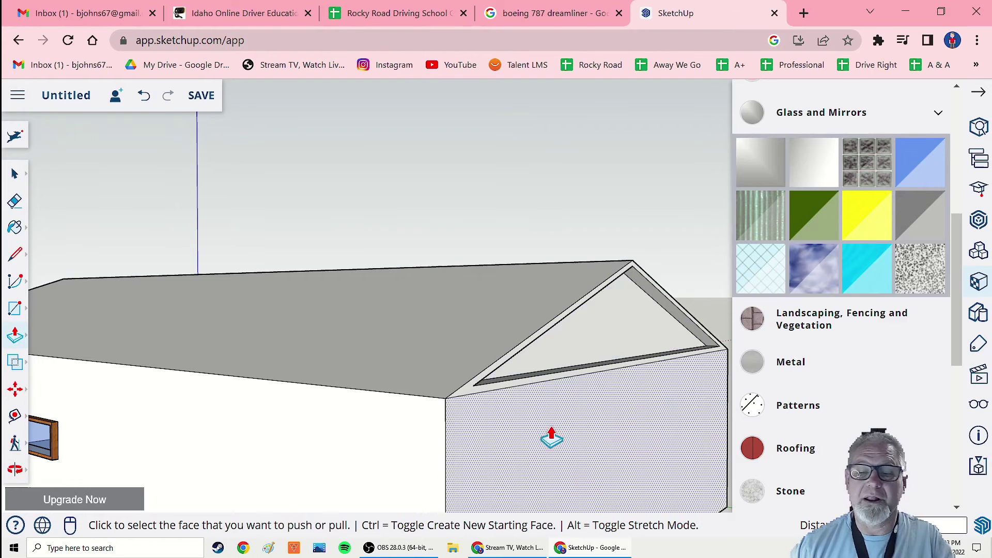
# Pull the near gable's border outward as a slight overhang beyond the wall, and readjust the inner triangle with Push/Pull.
pyautogui.moveTo(610, 420); pyautogui.dragTo(531, 389, button='middle')
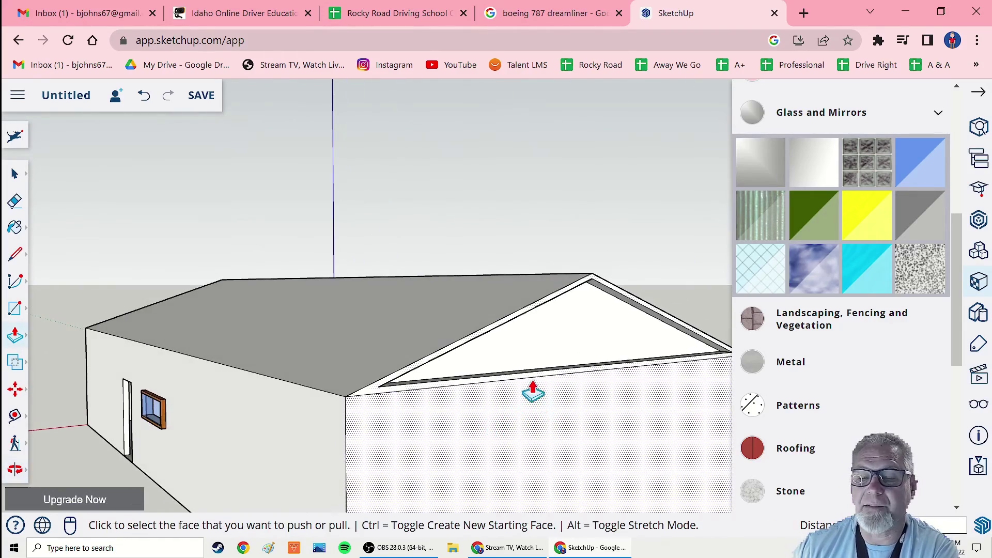
pyautogui.moveTo(465, 461); pyautogui.dragTo(532, 452, button='middle')
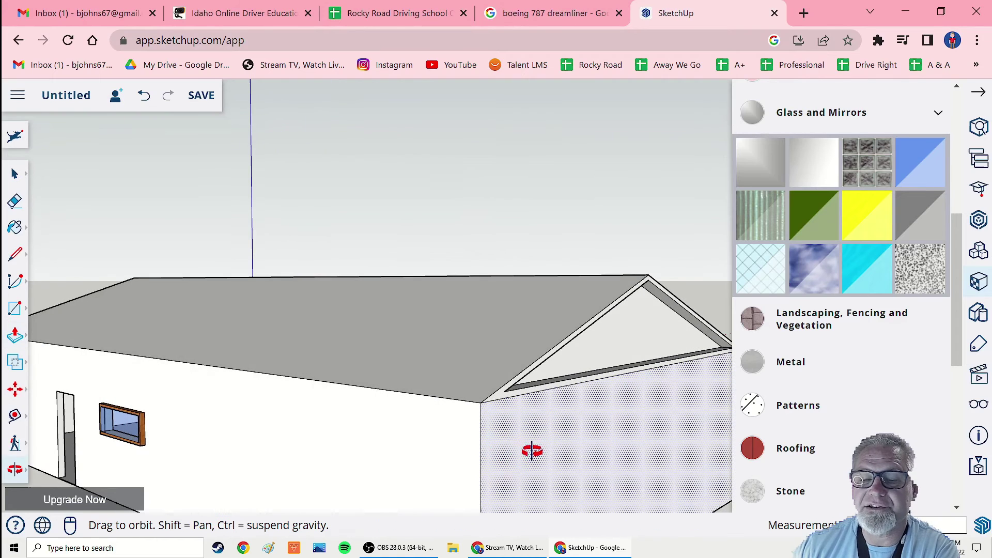
pyautogui.click(497, 405)
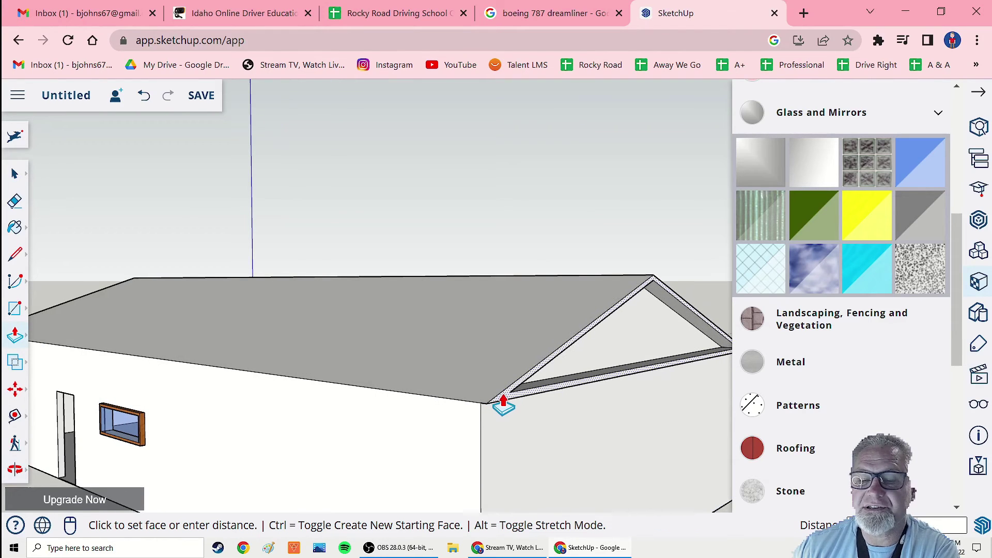
pyautogui.click(495, 436)
pyautogui.moveTo(496, 436); pyautogui.dragTo(617, 351, button='middle')
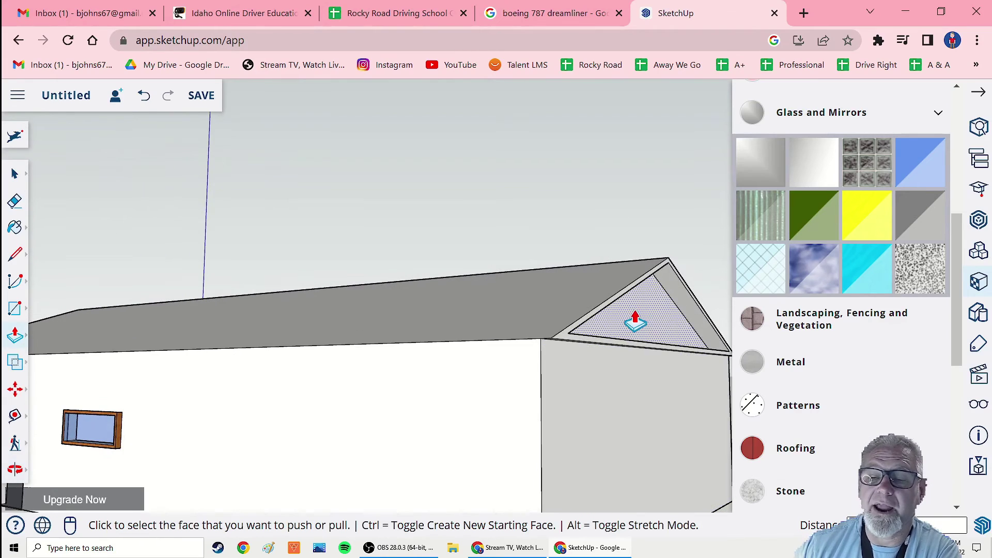
pyautogui.click(636, 323)
pyautogui.click(579, 402)
# Draw a short line along the green axis on the roof slope above the doorway and window.
pyautogui.moveTo(579, 402); pyautogui.dragTo(295, 405, button='middle')
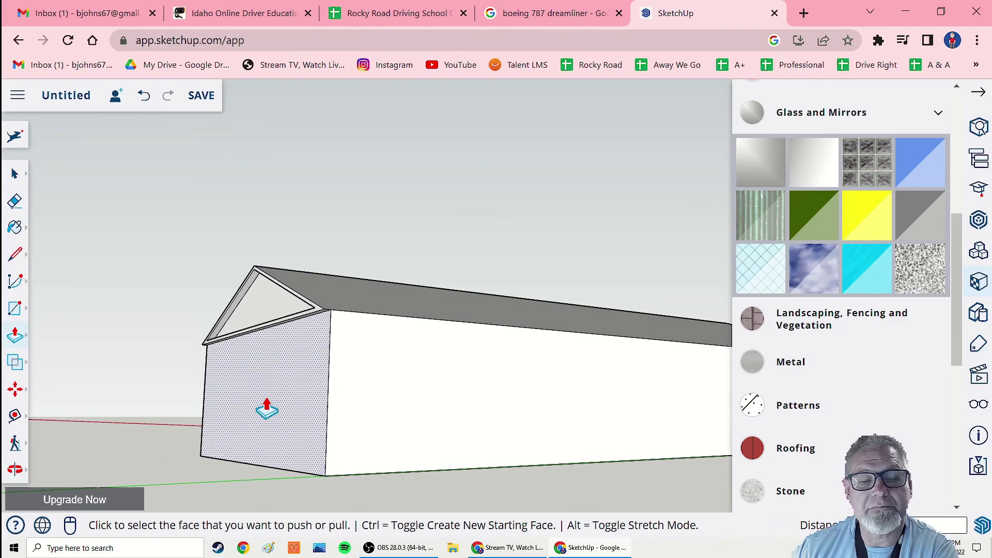
pyautogui.moveTo(232, 411); pyautogui.dragTo(392, 445, button='middle')
pyautogui.moveTo(584, 449); pyautogui.dragTo(668, 447, button='middle')
pyautogui.moveTo(408, 449); pyautogui.dragTo(576, 447, button='middle')
pyautogui.moveTo(150, 451); pyautogui.dragTo(494, 433, button='middle')
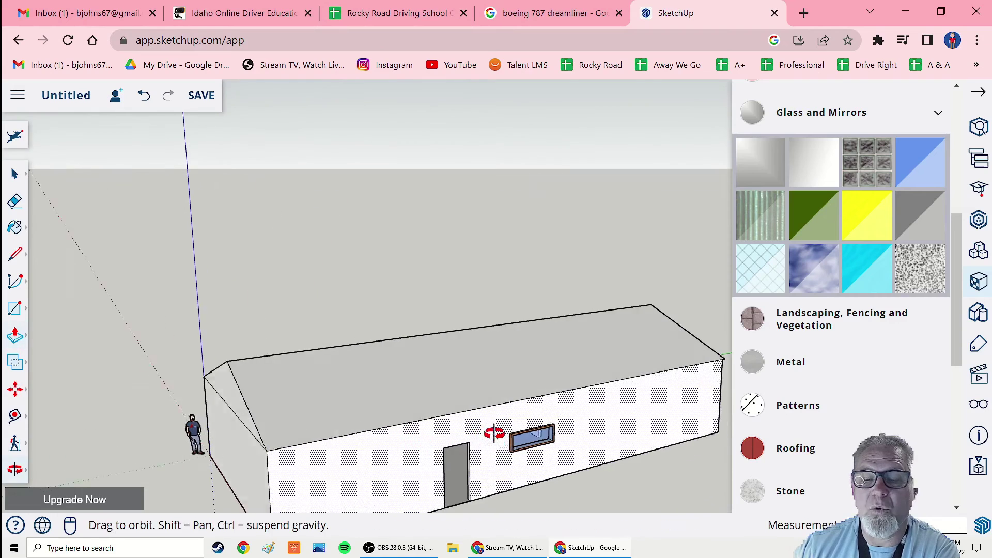
pyautogui.moveTo(572, 414); pyautogui.dragTo(355, 445, button='middle')
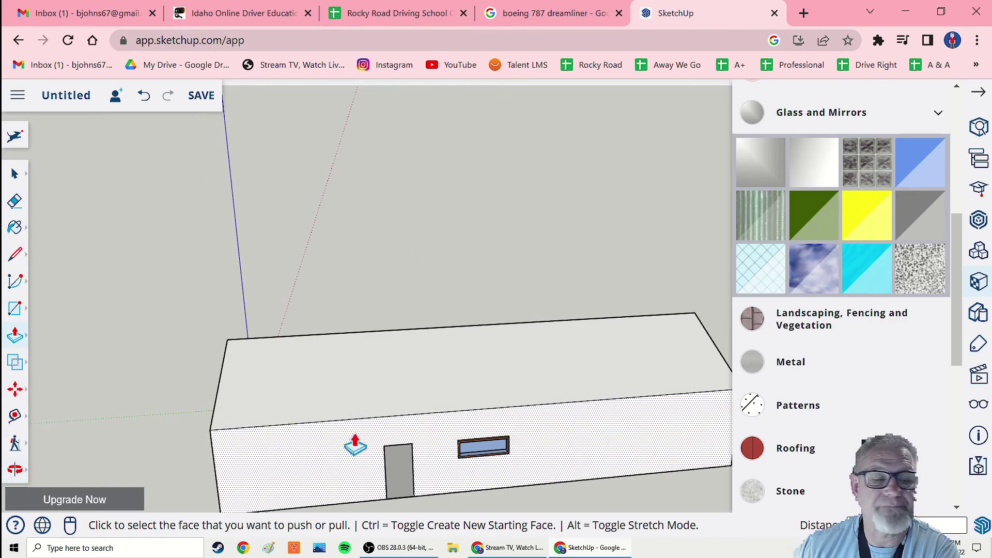
pyautogui.click(15, 255)
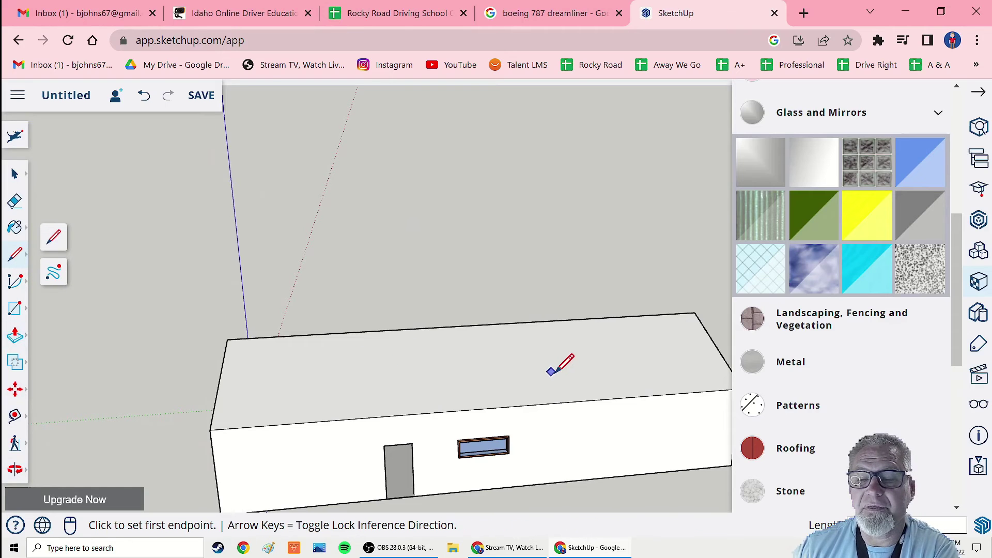
pyautogui.click(551, 377)
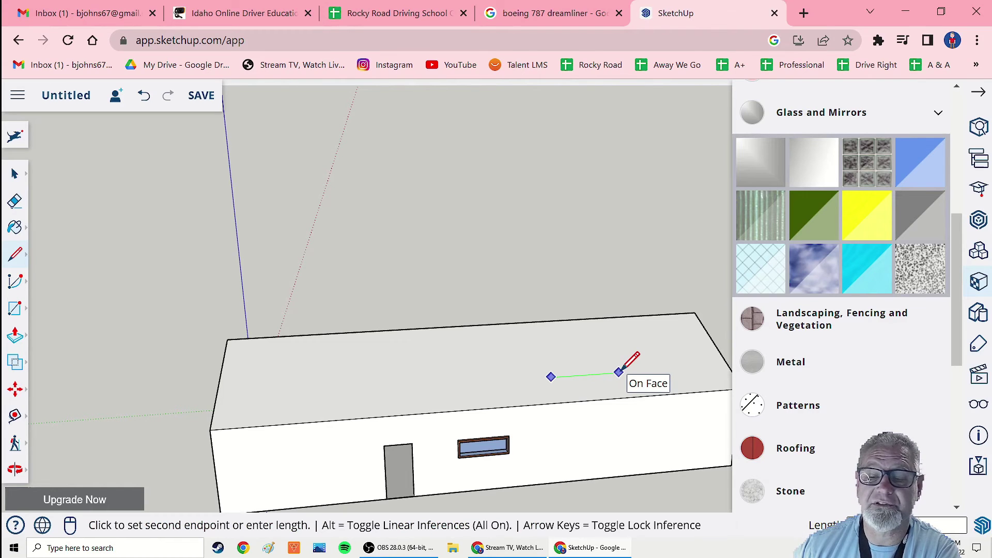
pyautogui.click(618, 372)
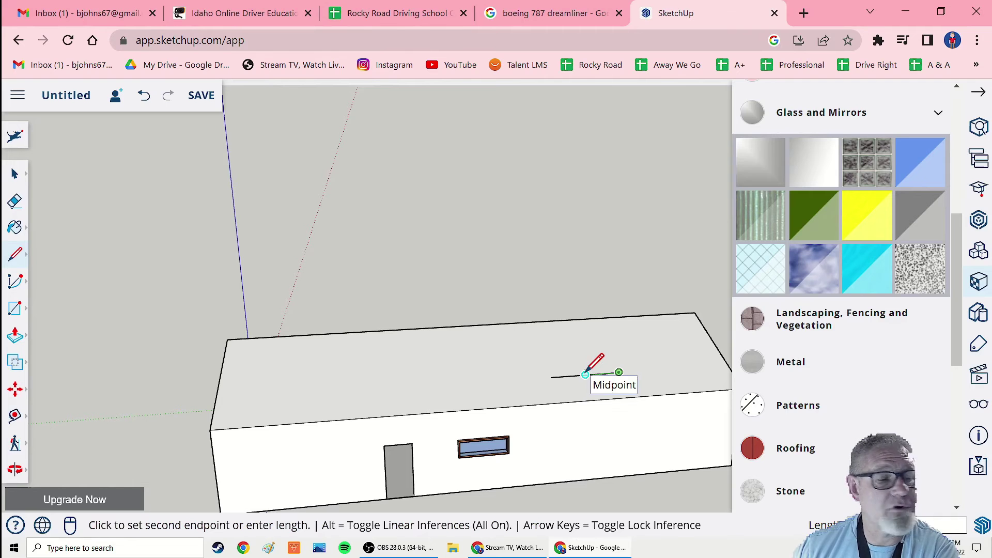
pyautogui.press('Escape')
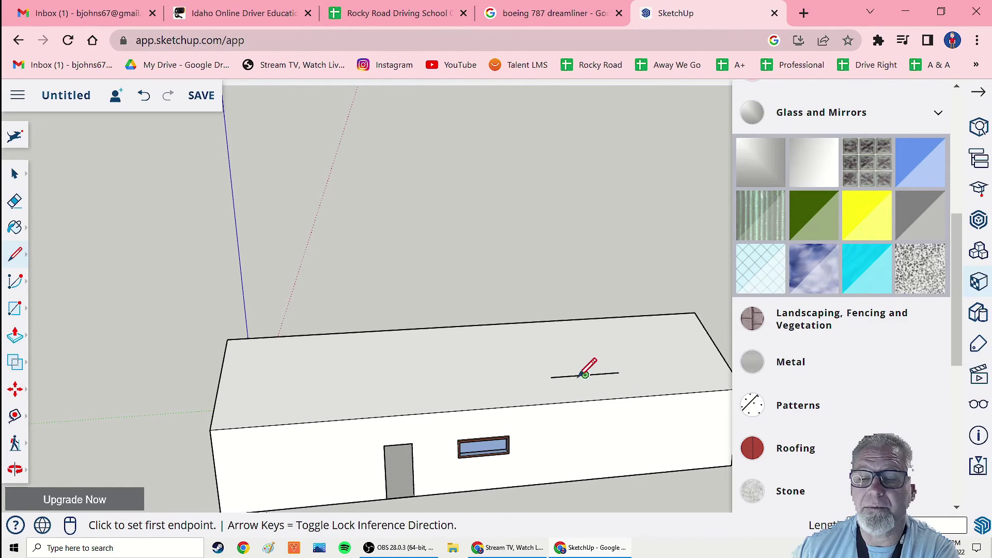
# Build an upright triangle on the roof line with a vertical line from its midpoint and two sloping edges, and erase the centre line.
pyautogui.moveTo(534, 404)
pyautogui.mouseDown(button='middle')
pyautogui.moveTo(580, 414)
pyautogui.moveTo(568, 389)
pyautogui.moveTo(560, 413)
pyautogui.moveTo(576, 398)
pyautogui.moveTo(538, 400)
pyautogui.moveTo(635, 325)
pyautogui.mouseUp(button='middle')
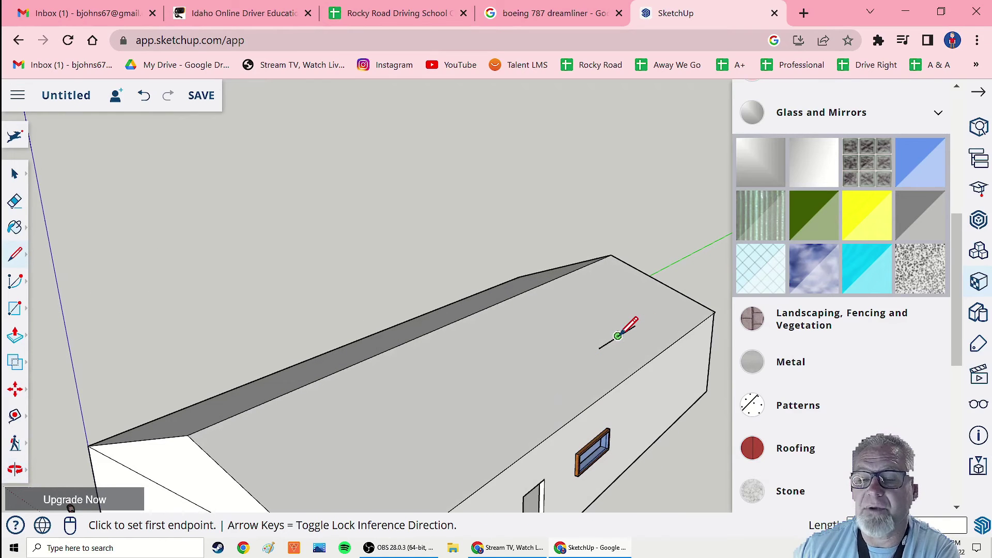
pyautogui.click(618, 336)
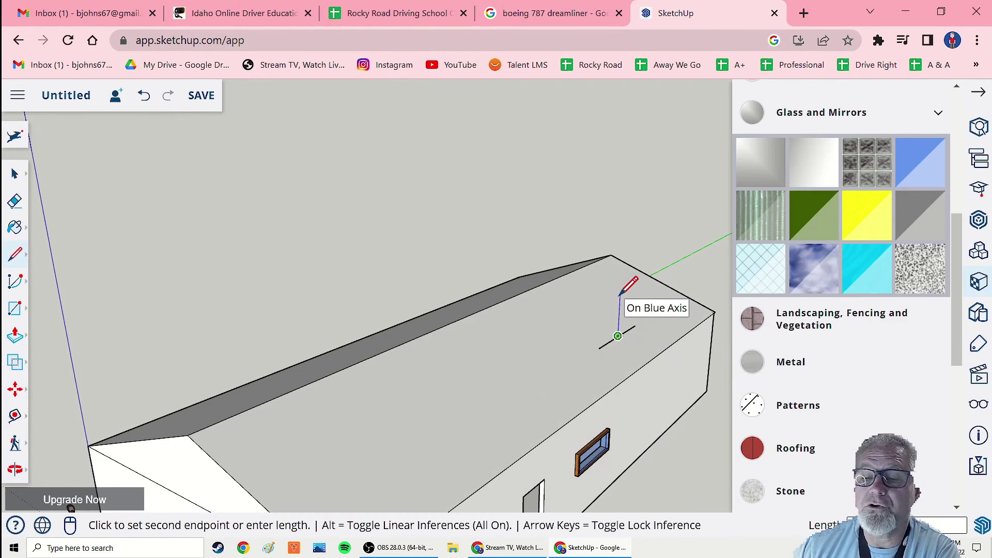
pyautogui.click(619, 298)
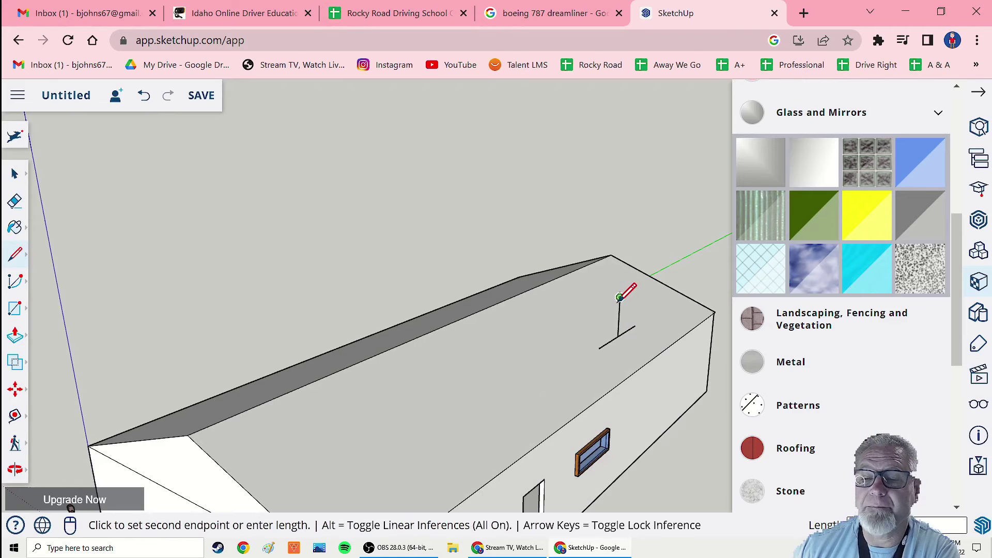
pyautogui.click(599, 347)
pyautogui.moveTo(644, 358)
pyautogui.mouseDown(button='middle')
pyautogui.moveTo(411, 401)
pyautogui.moveTo(532, 356)
pyautogui.mouseUp(button='middle')
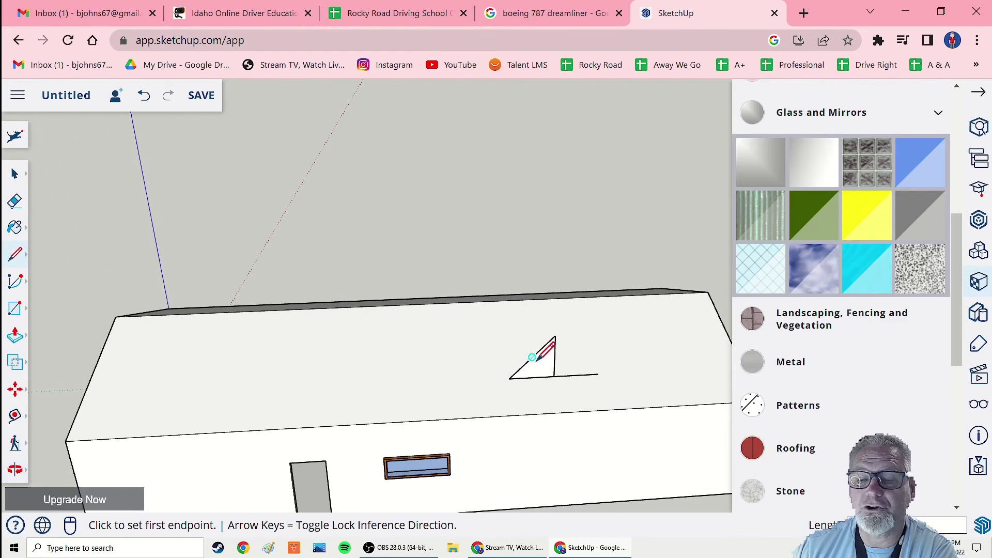
pyautogui.click(555, 335)
pyautogui.click(598, 373)
pyautogui.moveTo(598, 373)
pyautogui.mouseDown(button='middle')
pyautogui.moveTo(562, 416)
pyautogui.moveTo(442, 389)
pyautogui.mouseUp(button='middle')
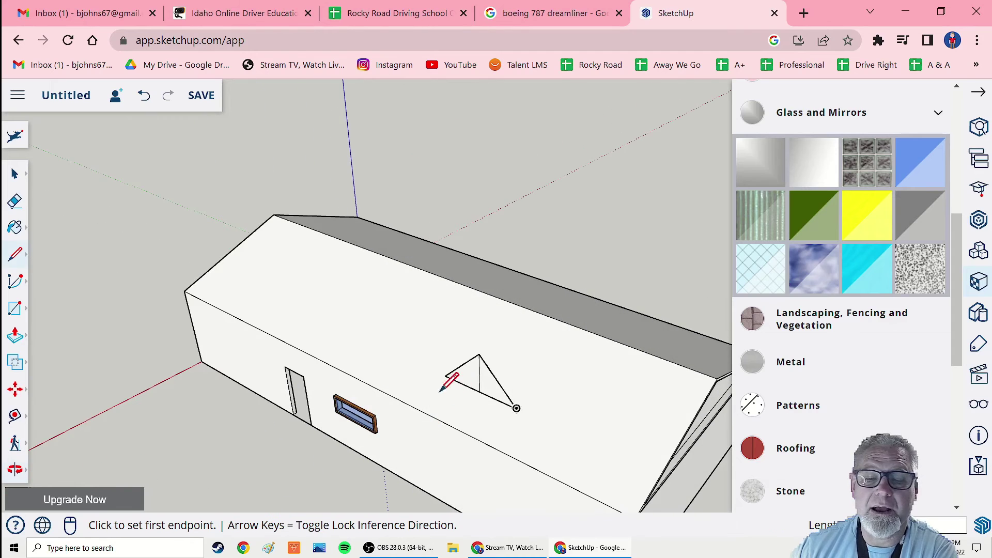
pyautogui.click(14, 202)
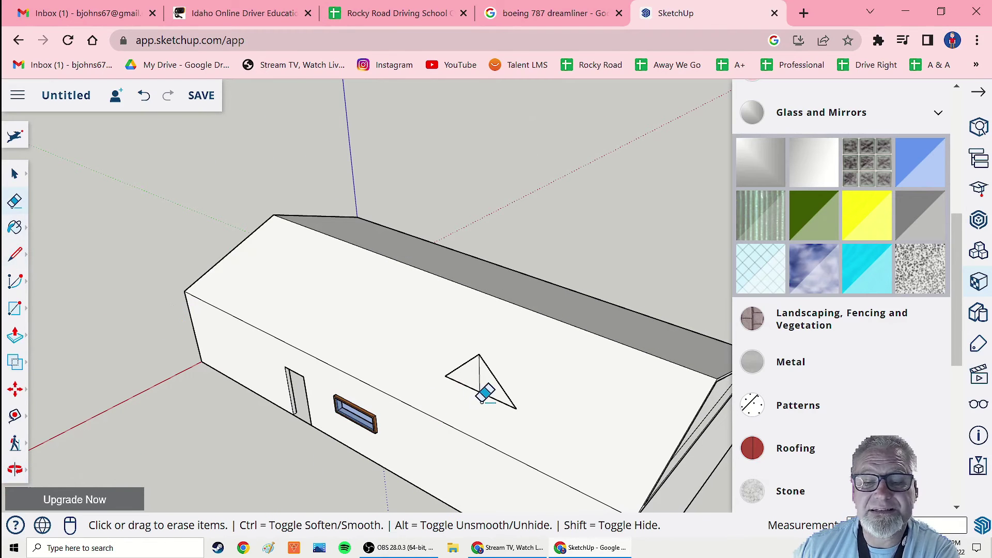
# Extrude the upright triangle back into the roof slope with Push/Pull to form a small dormer that ends before the ridge.
pyautogui.moveTo(552, 427)
pyautogui.mouseDown(button='middle')
pyautogui.moveTo(354, 452)
pyautogui.moveTo(188, 442)
pyautogui.mouseUp(button='middle')
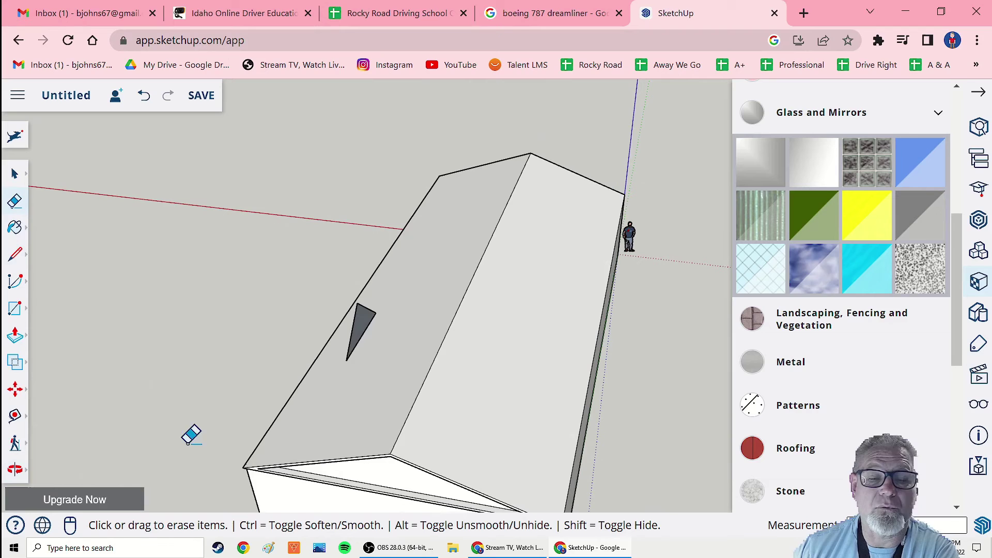
pyautogui.click(15, 337)
pyautogui.click(361, 332)
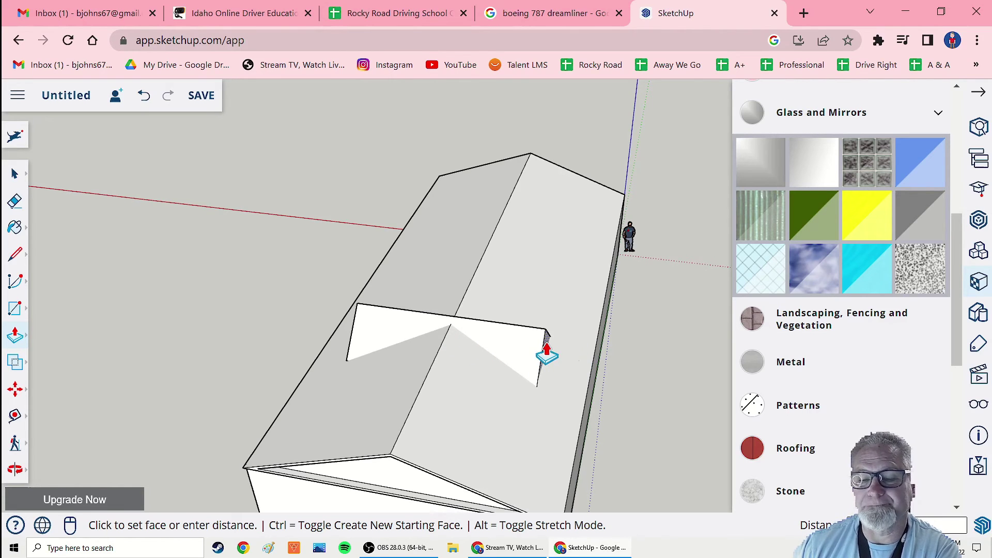
pyautogui.click(549, 351)
pyautogui.moveTo(524, 443); pyautogui.dragTo(455, 408, button='middle')
pyautogui.click(519, 352)
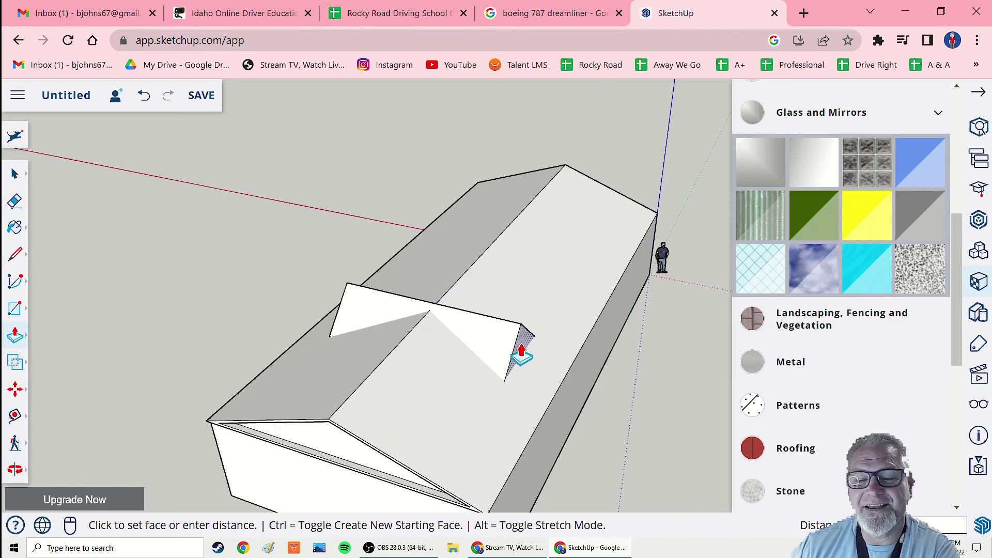
pyautogui.click(398, 316)
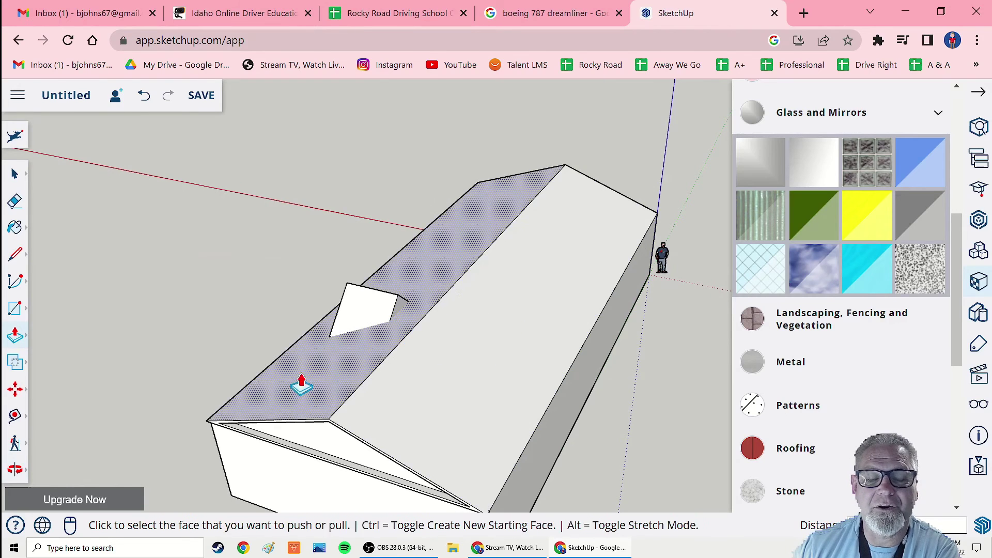
# Select the small dormer on the roof slope and delete its faces and edges.
pyautogui.moveTo(299, 381); pyautogui.dragTo(480, 382, button='middle')
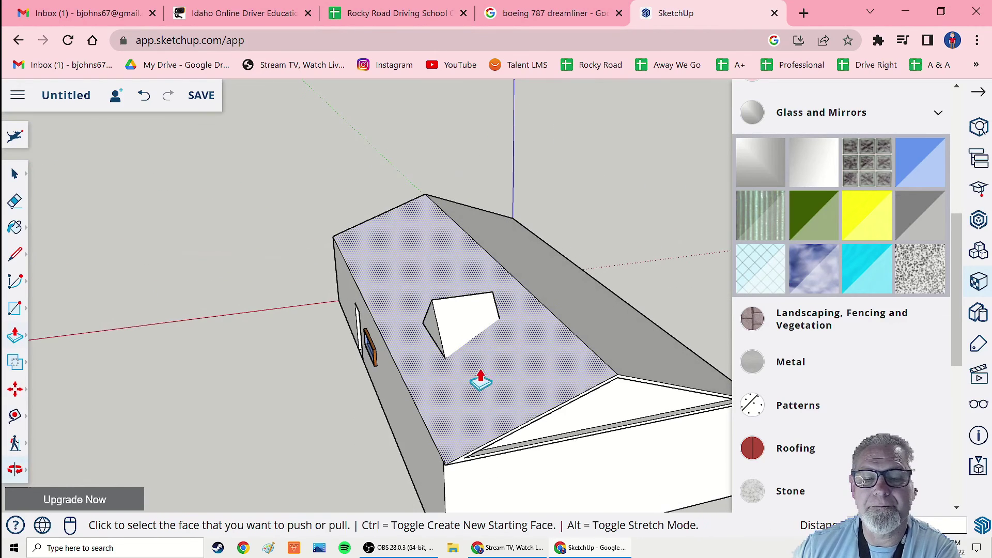
pyautogui.click(15, 174)
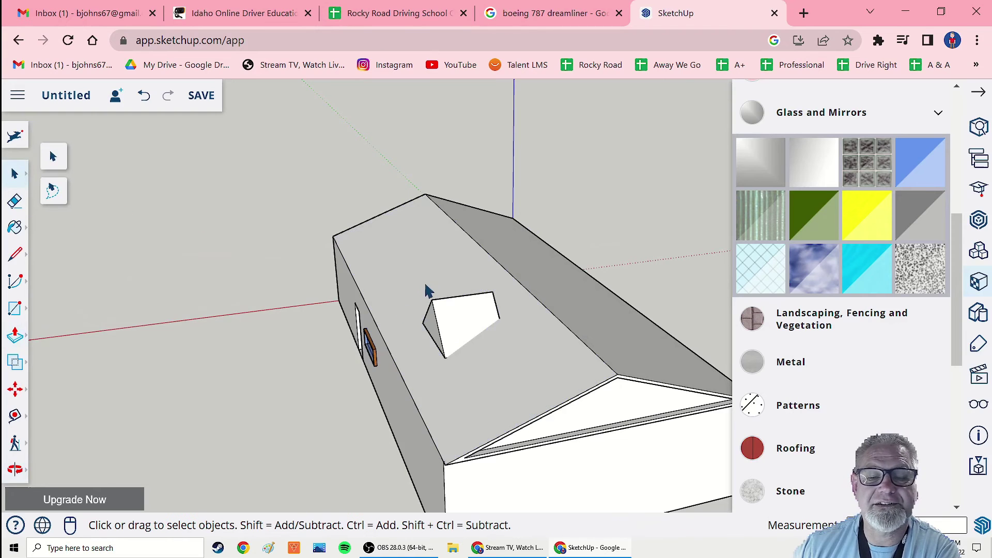
pyautogui.moveTo(401, 273); pyautogui.dragTo(448, 367)
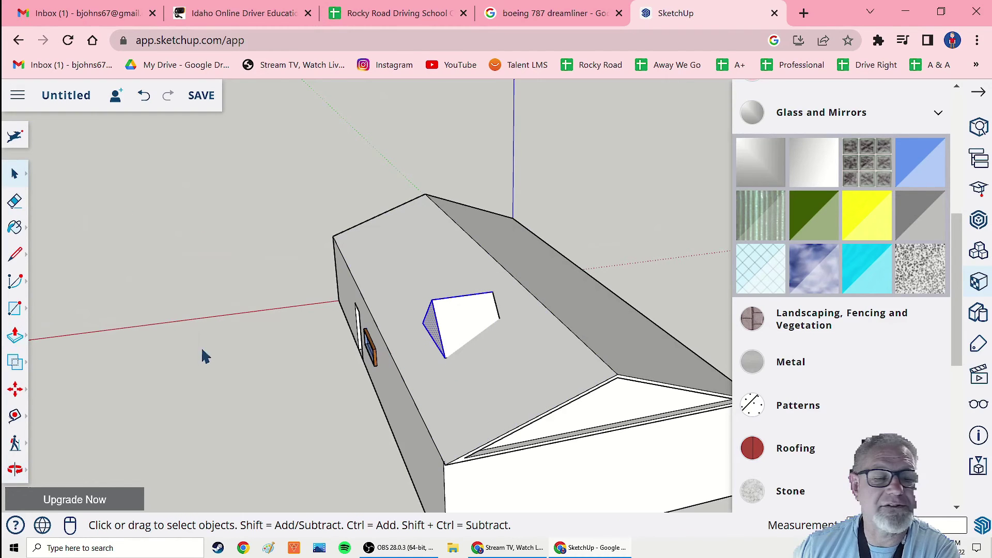
pyautogui.click(464, 323)
pyautogui.click(442, 330)
pyautogui.press('o')
pyautogui.moveTo(405, 405); pyautogui.dragTo(505, 394)
pyautogui.press('m')
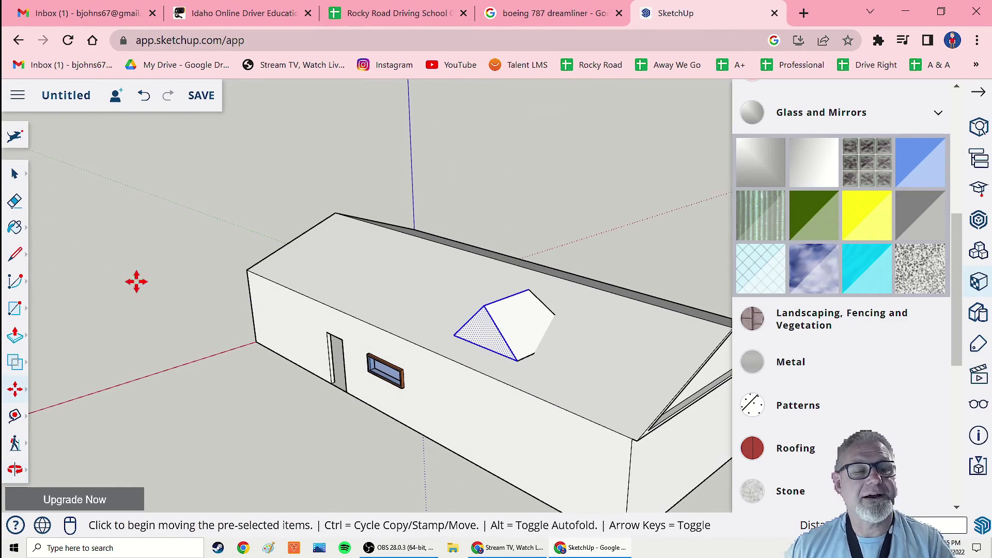
pyautogui.click(13, 175)
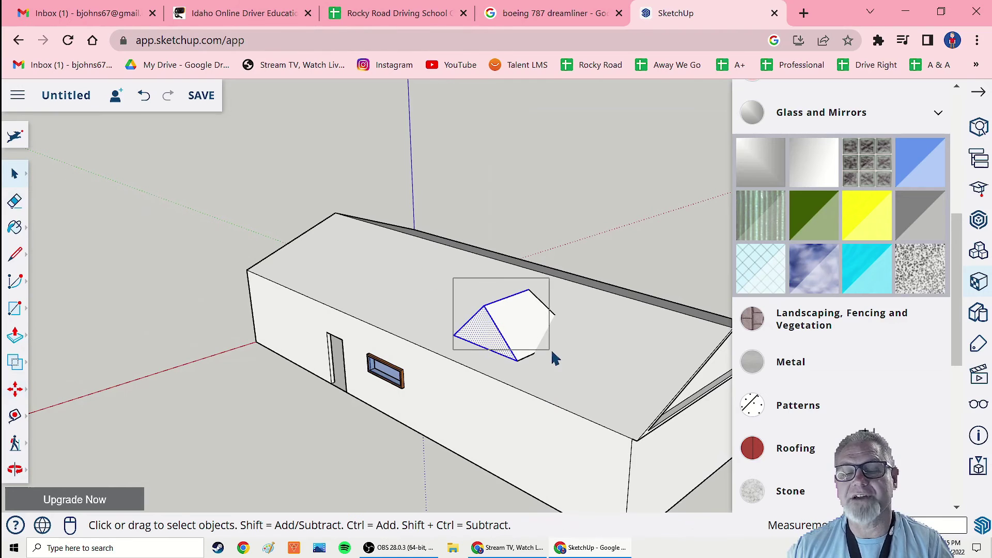
pyautogui.press('Delete')
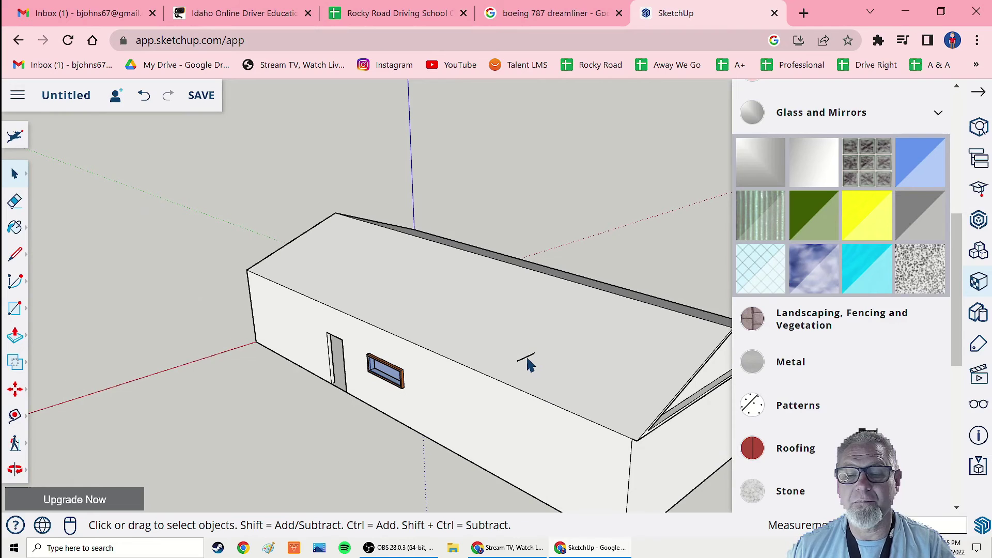
# Draw a short line parallel to the eave on the lower roof slope, beyond the window and towards the near gable.
pyautogui.moveTo(478, 390); pyautogui.dragTo(542, 388, button='middle')
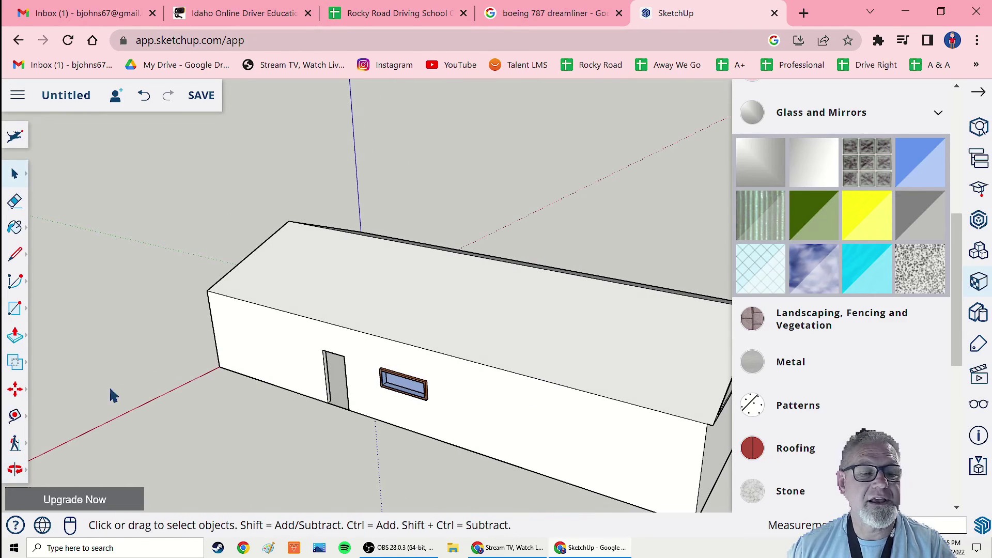
pyautogui.click(16, 256)
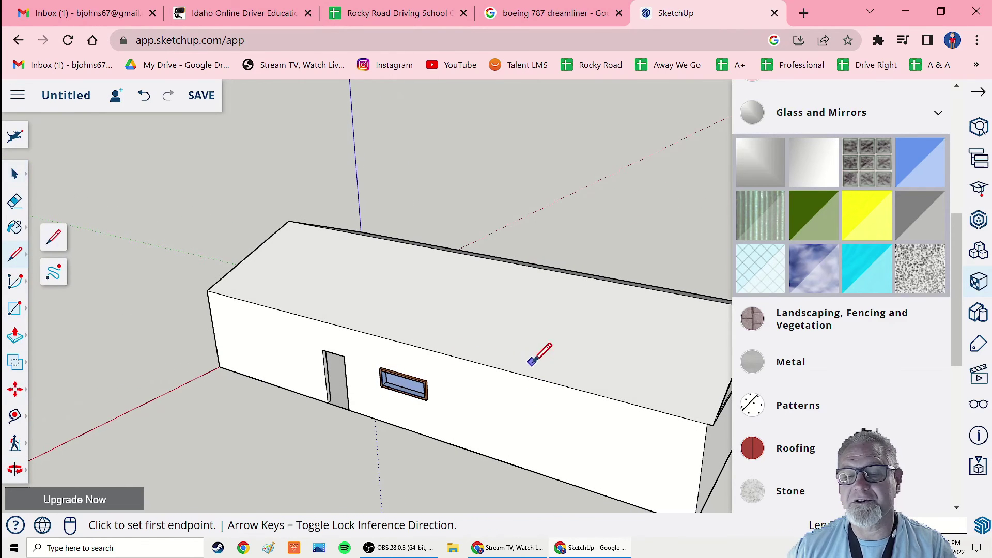
pyautogui.click(525, 360)
pyautogui.click(594, 378)
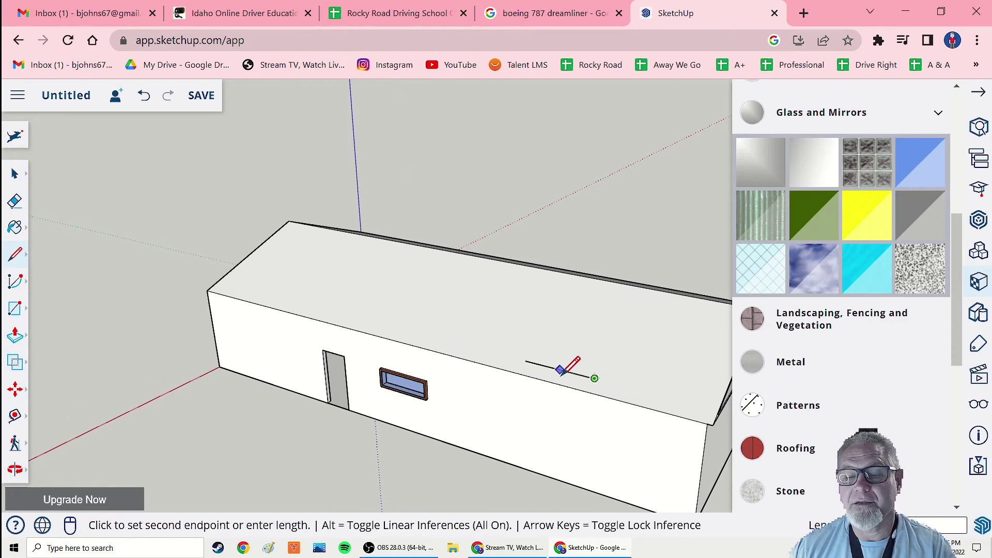
pyautogui.press('Escape')
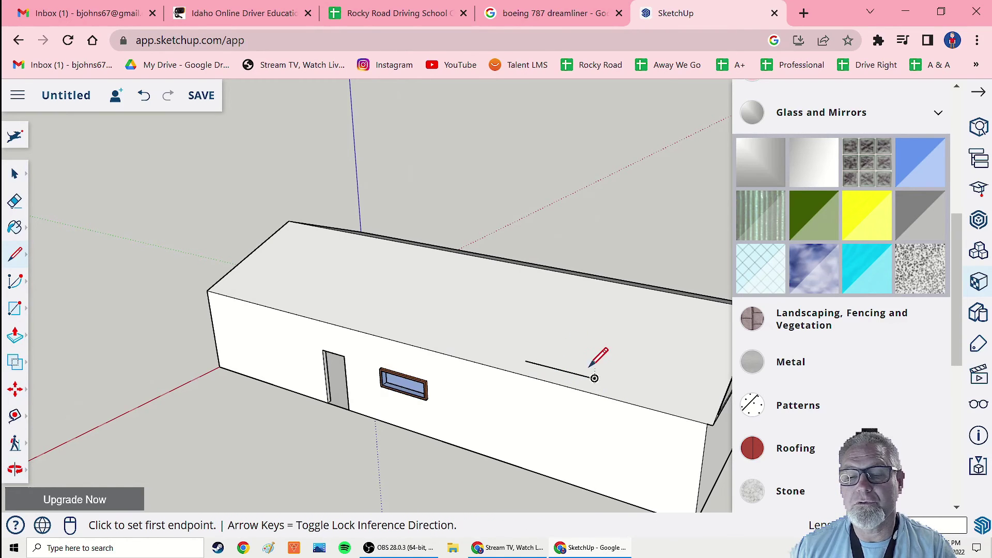
# Build an upright triangle on the new roof line, using a vertical line along the blue axis from its midpoint, and erase the centre line.
pyautogui.moveTo(591, 365); pyautogui.dragTo(492, 373, button='middle')
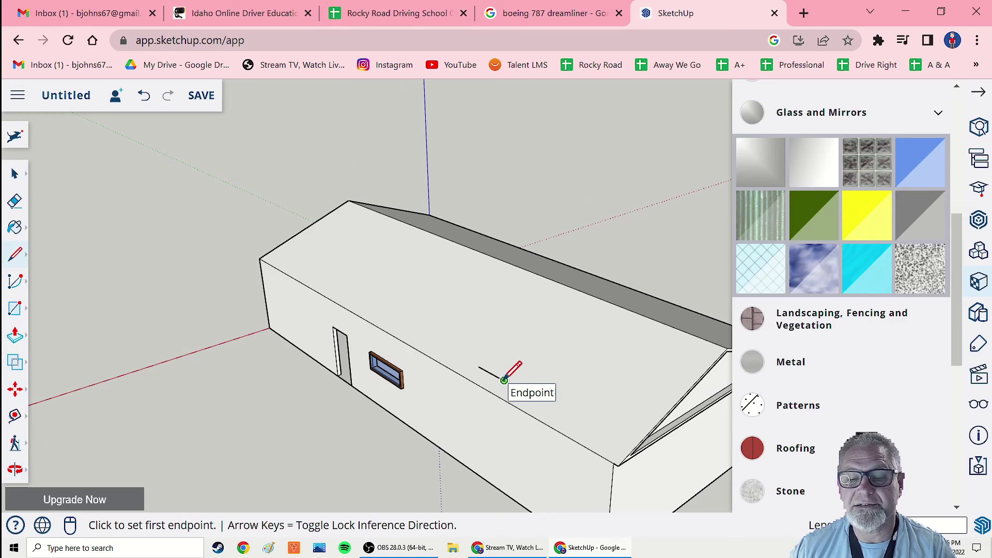
pyautogui.moveTo(494, 385)
pyautogui.mouseDown(button='middle')
pyautogui.moveTo(637, 388)
pyautogui.moveTo(591, 384)
pyautogui.mouseUp(button='middle')
pyautogui.click(584, 369)
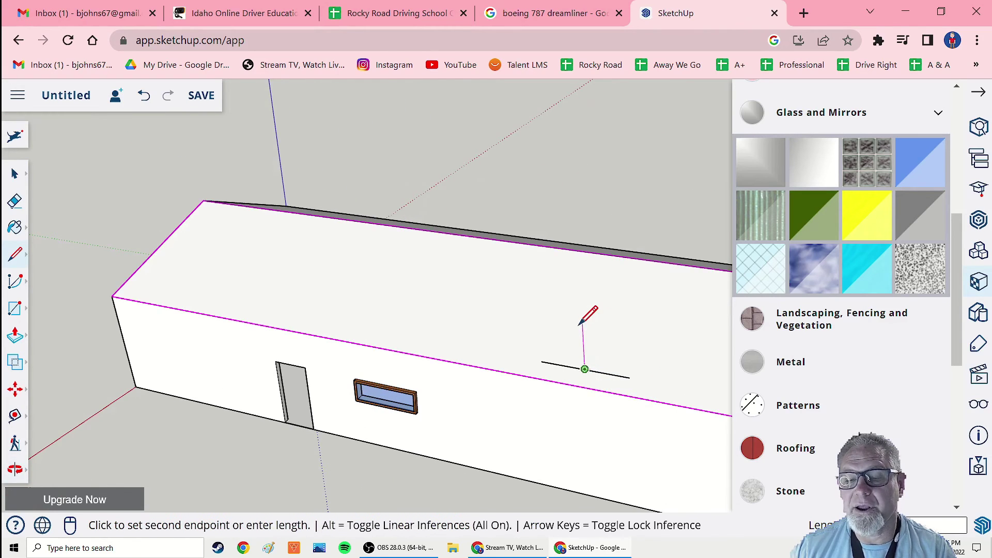
pyautogui.moveTo(586, 342); pyautogui.dragTo(461, 360, button='middle')
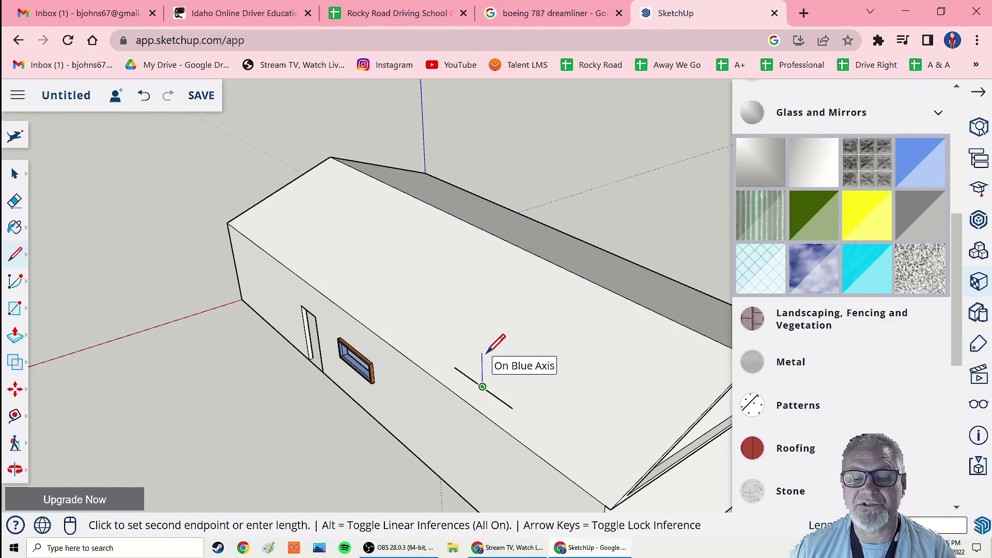
pyautogui.click(482, 353)
pyautogui.click(512, 408)
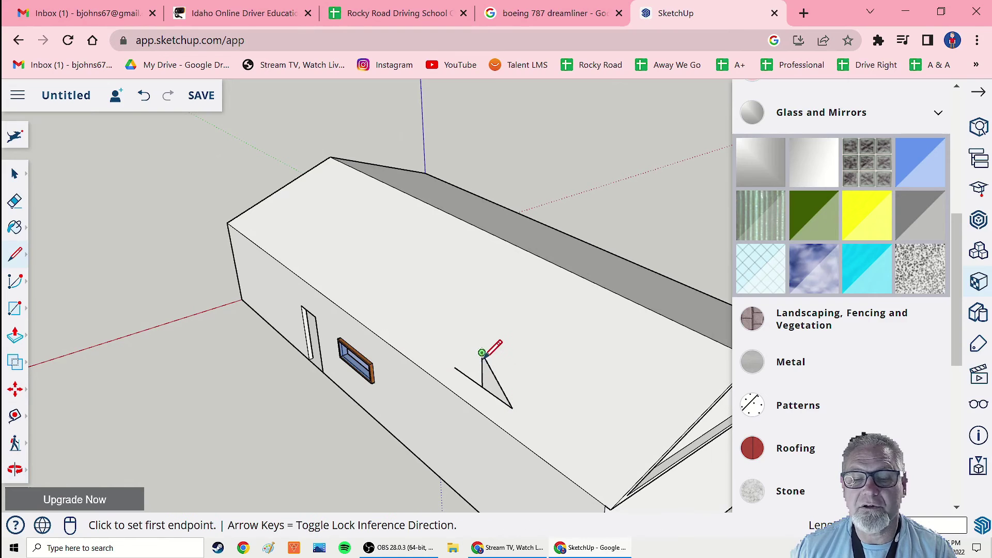
pyautogui.click(482, 353)
pyautogui.moveTo(458, 367); pyautogui.dragTo(557, 392, button='middle')
pyautogui.click(553, 371)
pyautogui.moveTo(640, 401); pyautogui.dragTo(429, 394, button='middle')
pyautogui.click(16, 207)
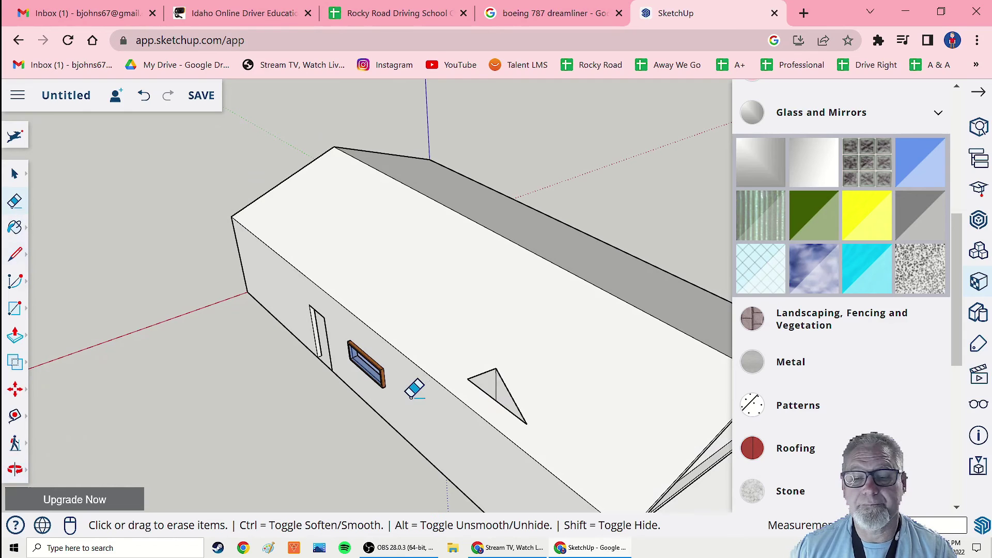
# Extrude the upright triangle back into the roof slope with Push/Pull to form a pointed dormer.
pyautogui.moveTo(500, 383)
pyautogui.mouseDown(button='middle')
pyautogui.moveTo(476, 432)
pyautogui.moveTo(250, 424)
pyautogui.moveTo(300, 385)
pyautogui.mouseUp(button='middle')
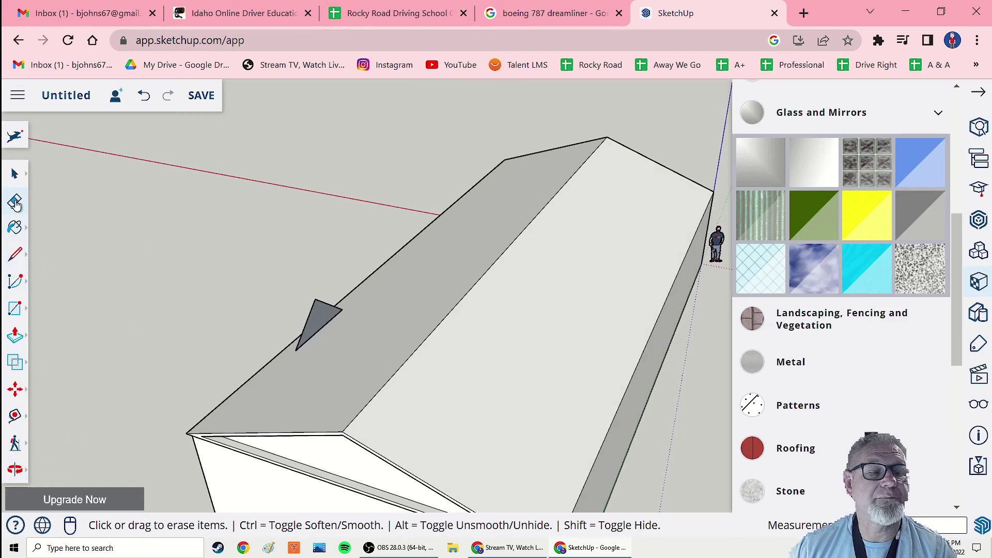
pyautogui.click(14, 336)
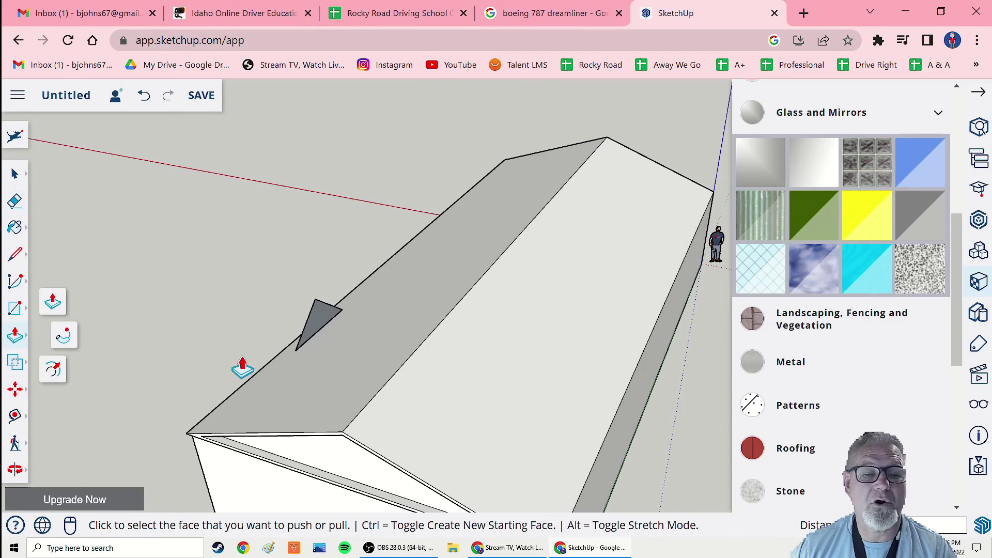
pyautogui.click(321, 327)
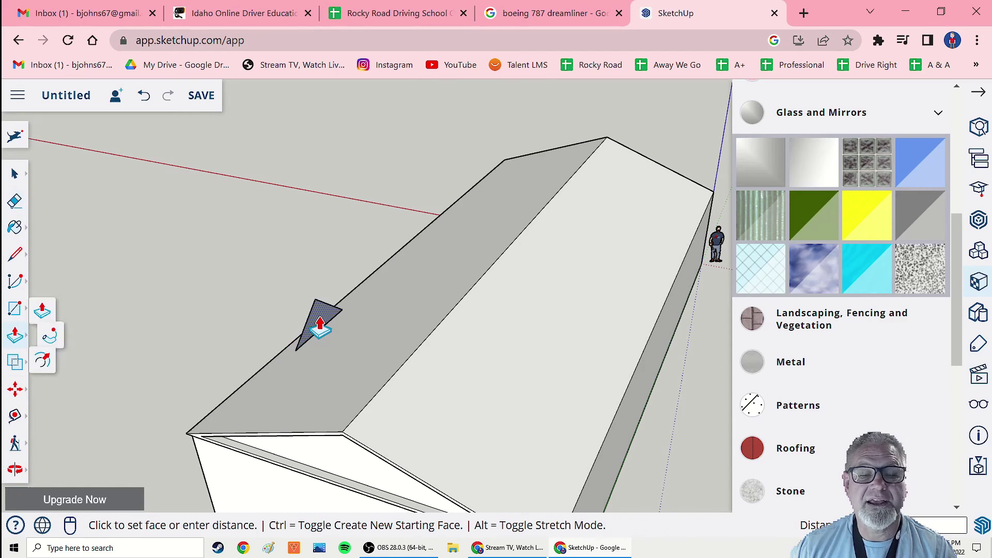
pyautogui.click(410, 357)
pyautogui.moveTo(250, 394); pyautogui.dragTo(578, 363, button='middle')
pyautogui.scroll(3, 569, 400)
pyautogui.scroll(-2, 528, 381)
pyautogui.scroll(2, 597, 376)
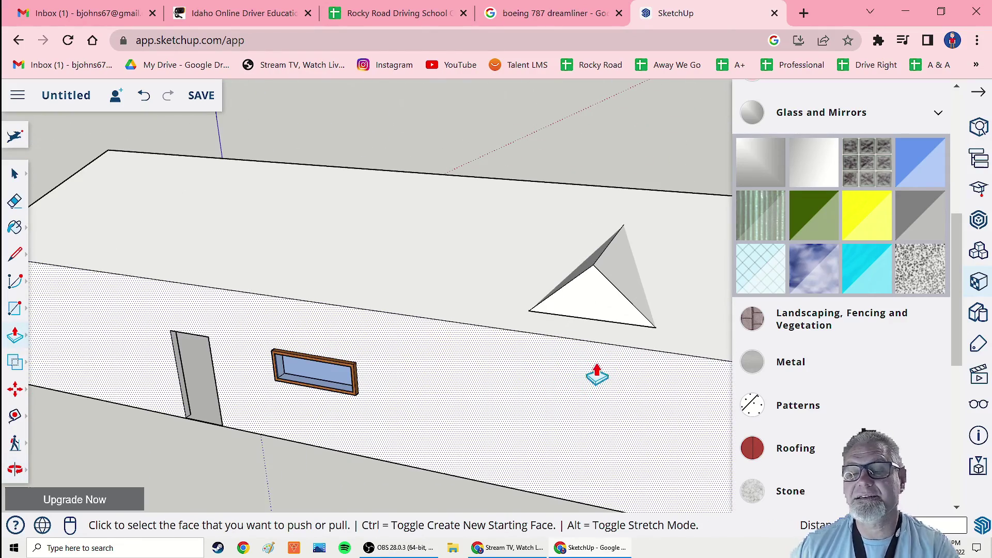
# Offset the dormer's triangular front face inward to create a narrow border.
pyautogui.click(25, 341)
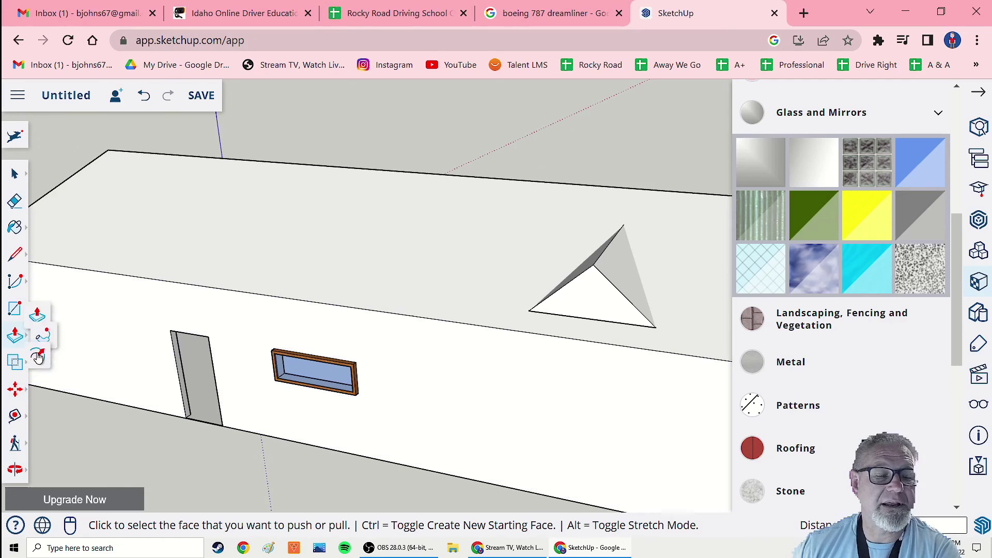
pyautogui.click(52, 372)
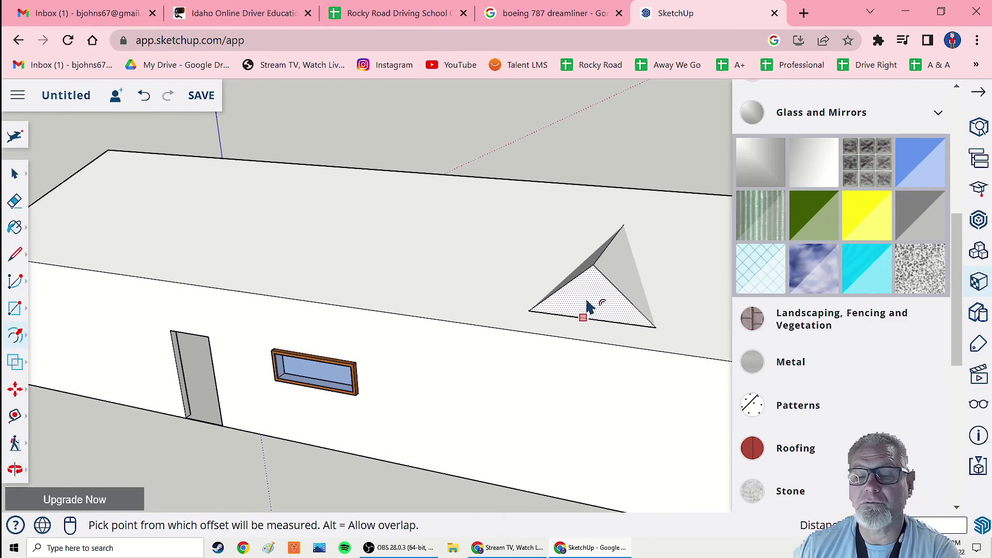
pyautogui.click(590, 304)
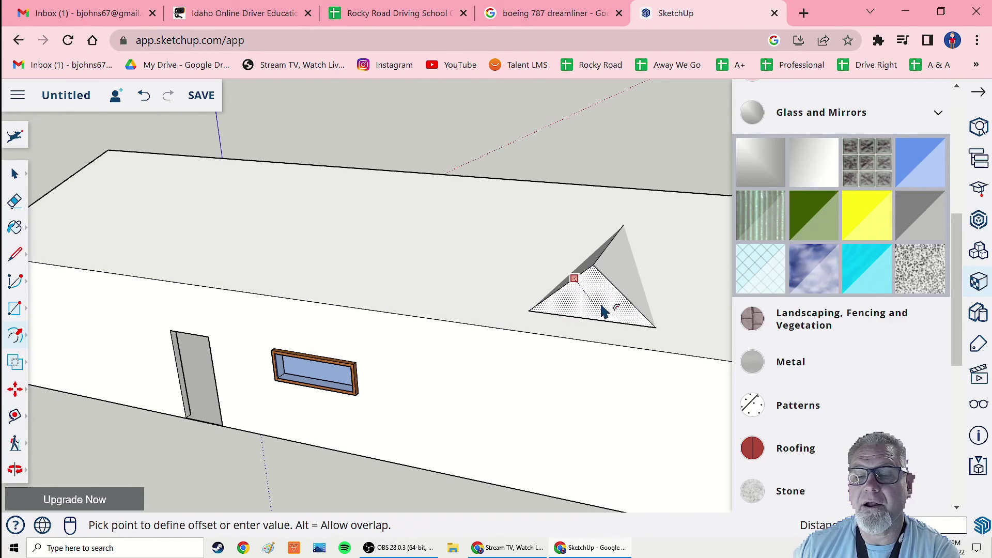
pyautogui.click(577, 296)
pyautogui.moveTo(560, 325); pyautogui.dragTo(361, 321, button='middle')
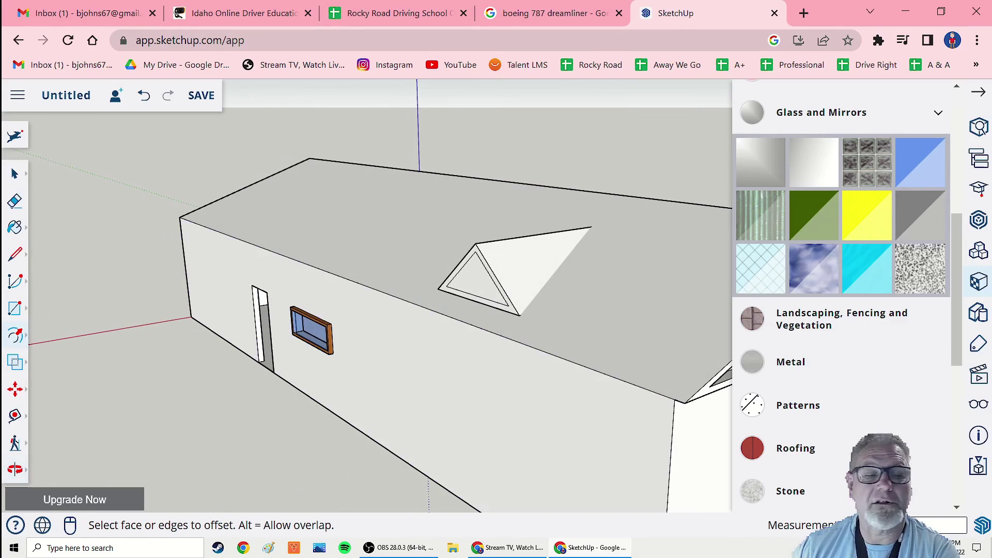
# Recess the inner triangle of the dormer front slightly with Push/Pull.
pyautogui.click(15, 341)
pyautogui.click(56, 306)
pyautogui.click(481, 299)
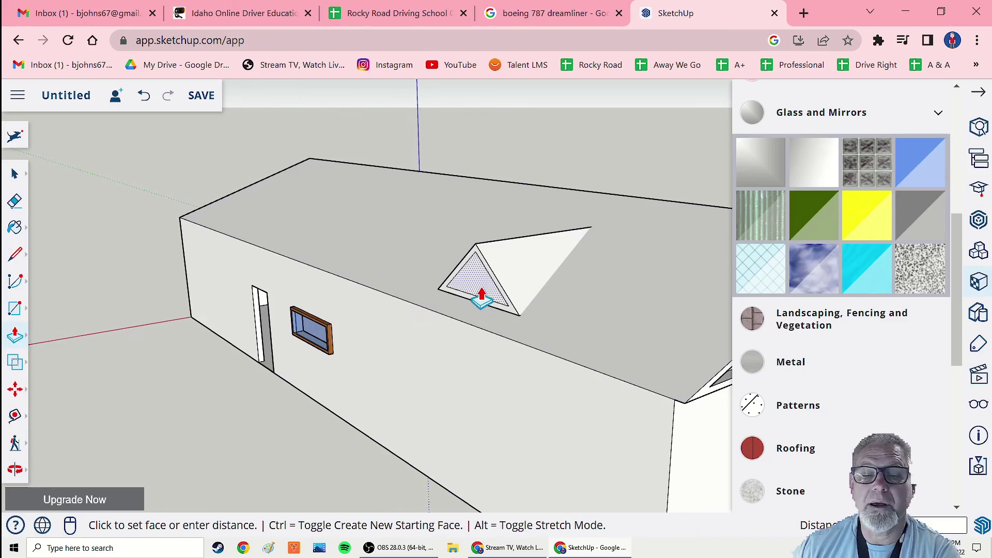
pyautogui.click(465, 318)
pyautogui.moveTo(454, 332); pyautogui.dragTo(194, 371, button='middle')
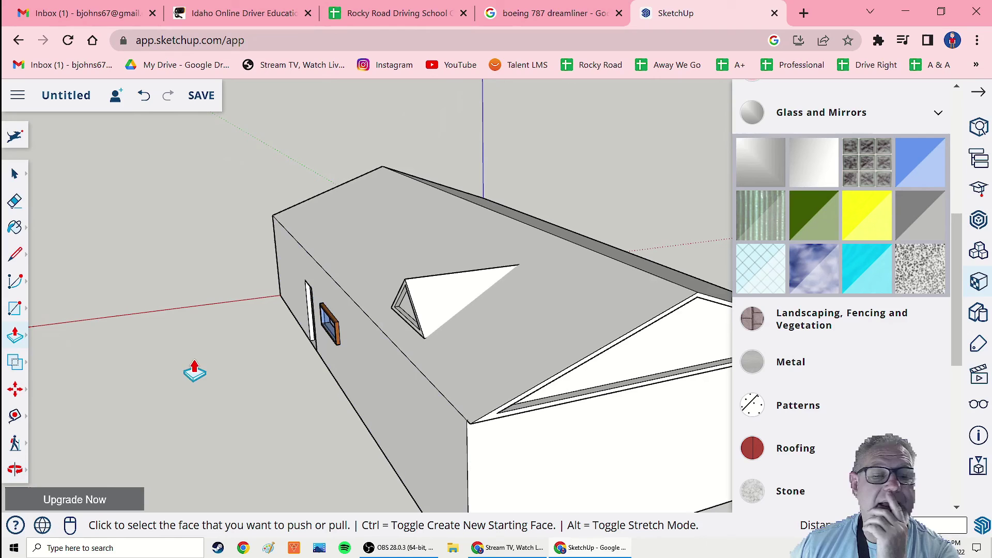
# Paint both main roof slopes and the dormer roof with the Roofing Shingles Asphalt material.
pyautogui.click(15, 227)
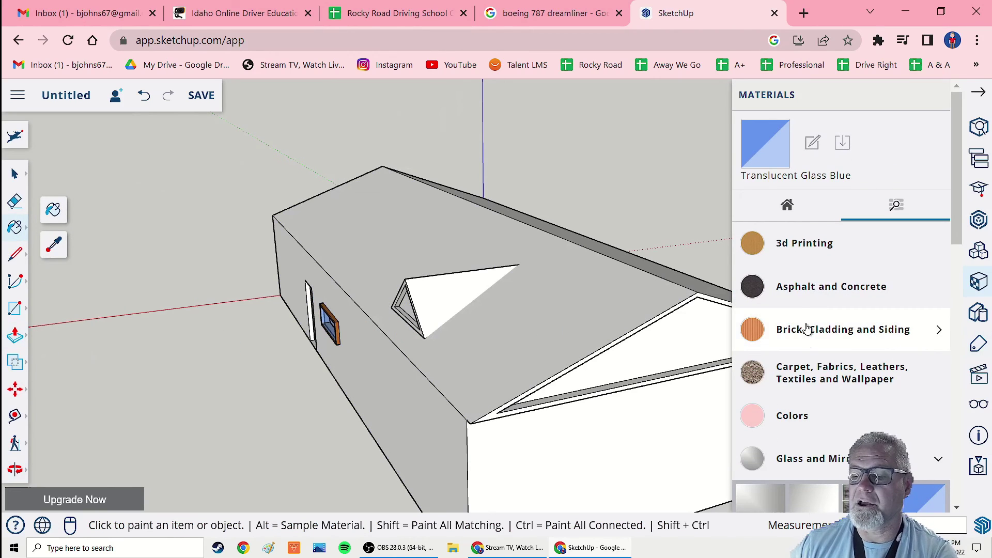
pyautogui.scroll(-14, 807, 329)
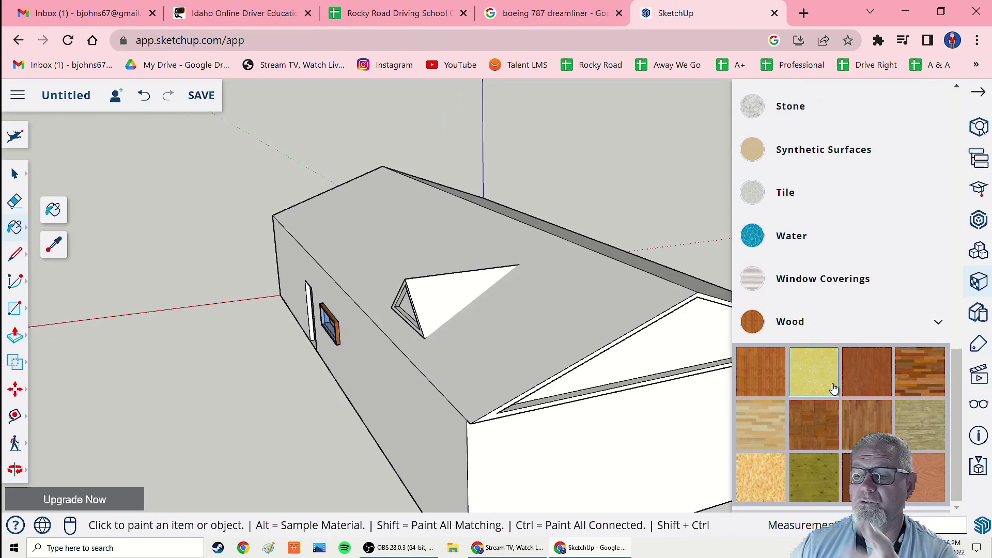
pyautogui.scroll(5, 792, 267)
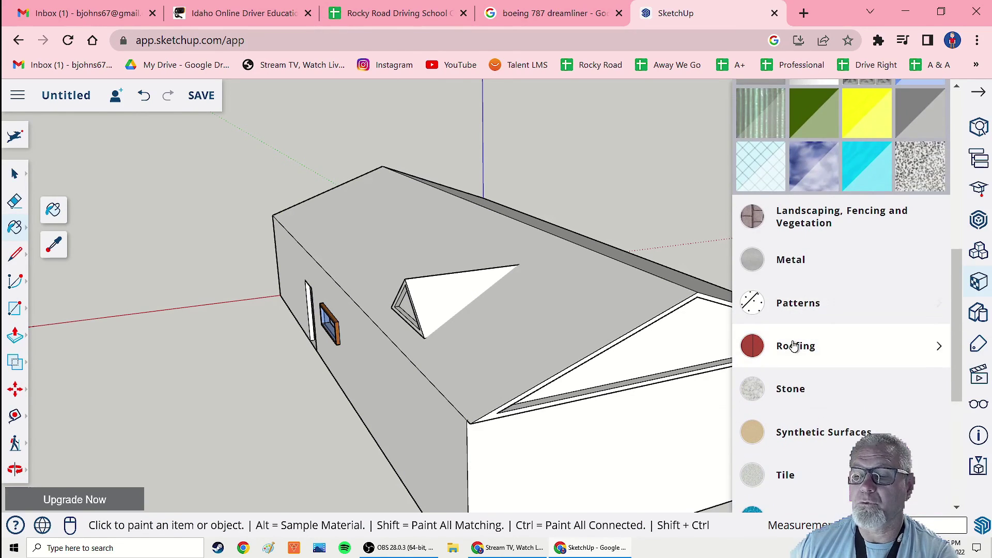
pyautogui.click(793, 346)
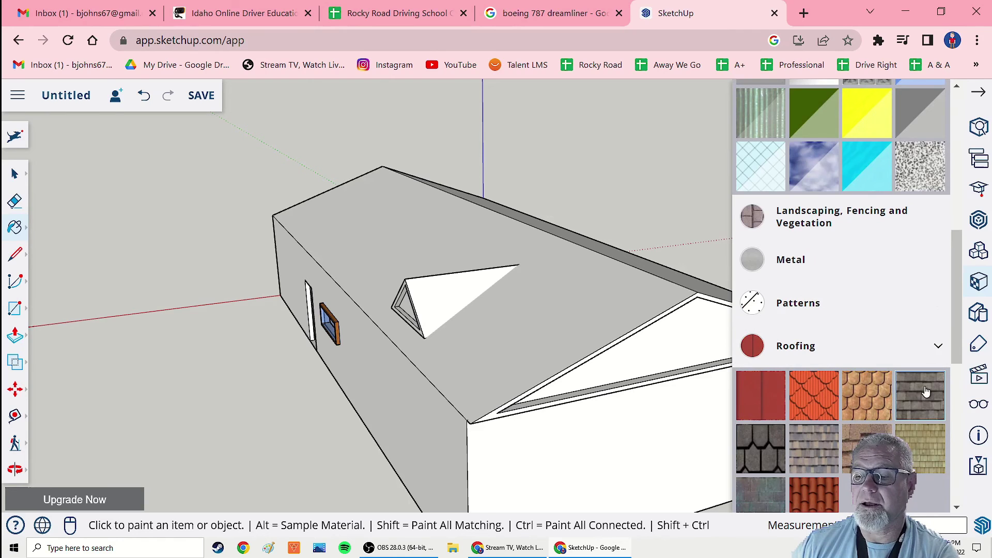
pyautogui.click(527, 299)
pyautogui.click(461, 286)
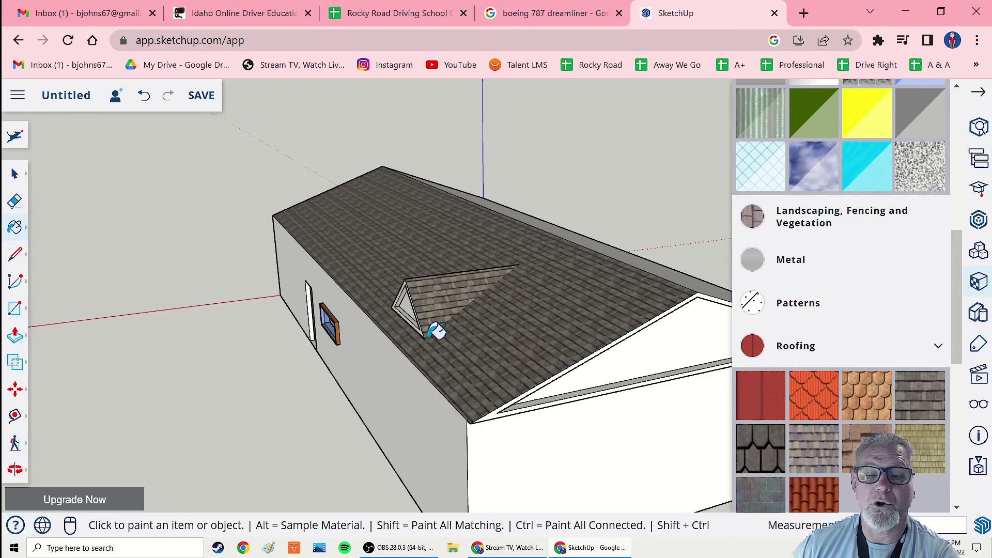
pyautogui.moveTo(419, 356)
pyautogui.mouseDown(button='middle')
pyautogui.moveTo(571, 381)
pyautogui.moveTo(531, 381)
pyautogui.moveTo(647, 275)
pyautogui.mouseUp(button='middle')
pyautogui.click(578, 295)
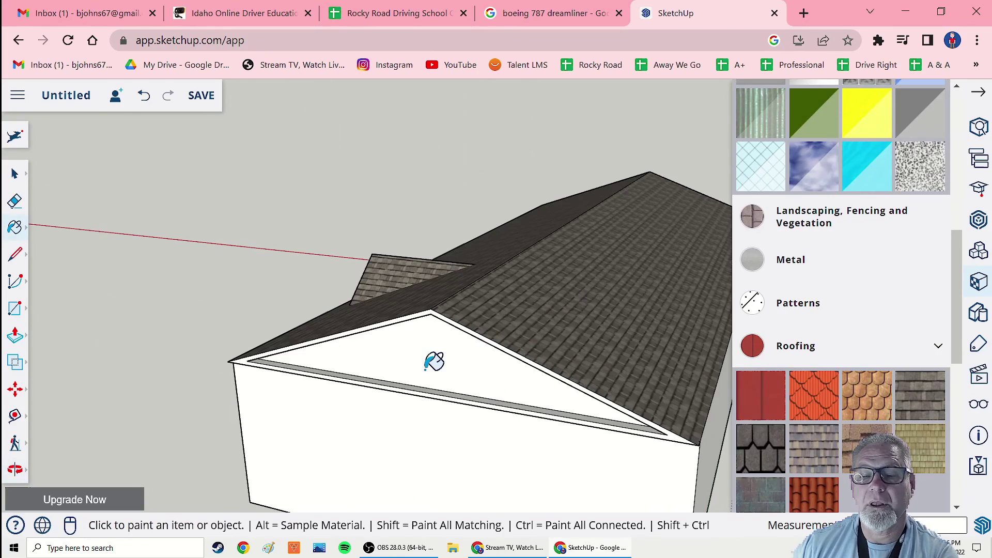
pyautogui.moveTo(432, 358); pyautogui.dragTo(553, 334, button='middle')
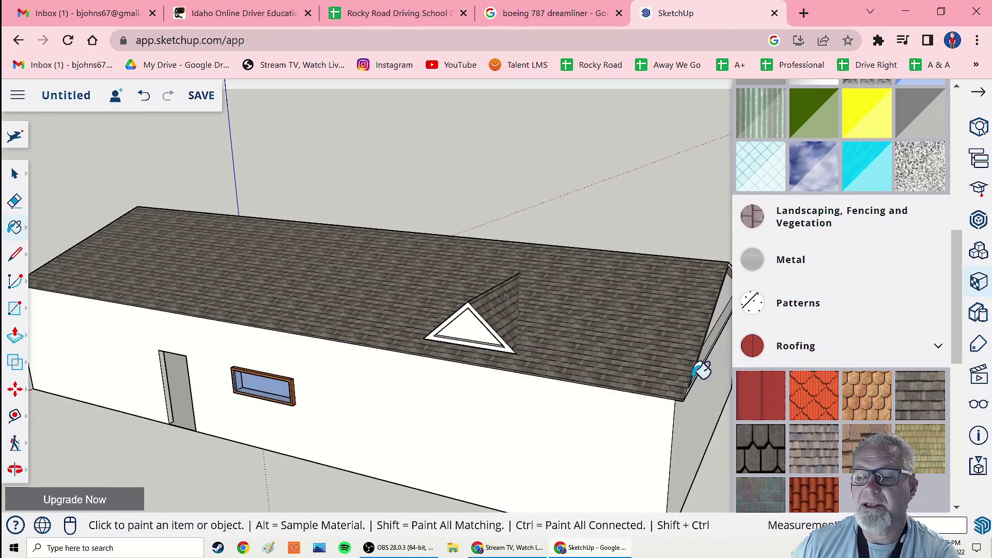
# Paint the long front wall with the door and window, plus the adjoining end wall, with the Cladding Siding Tan material.
pyautogui.scroll(-10, 803, 331)
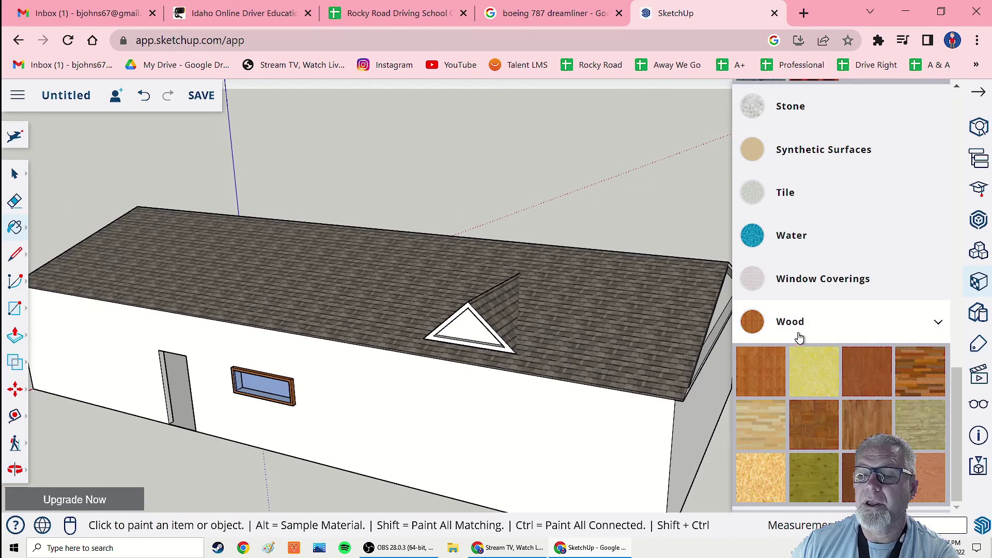
pyautogui.scroll(8, 806, 347)
pyautogui.scroll(10, 799, 336)
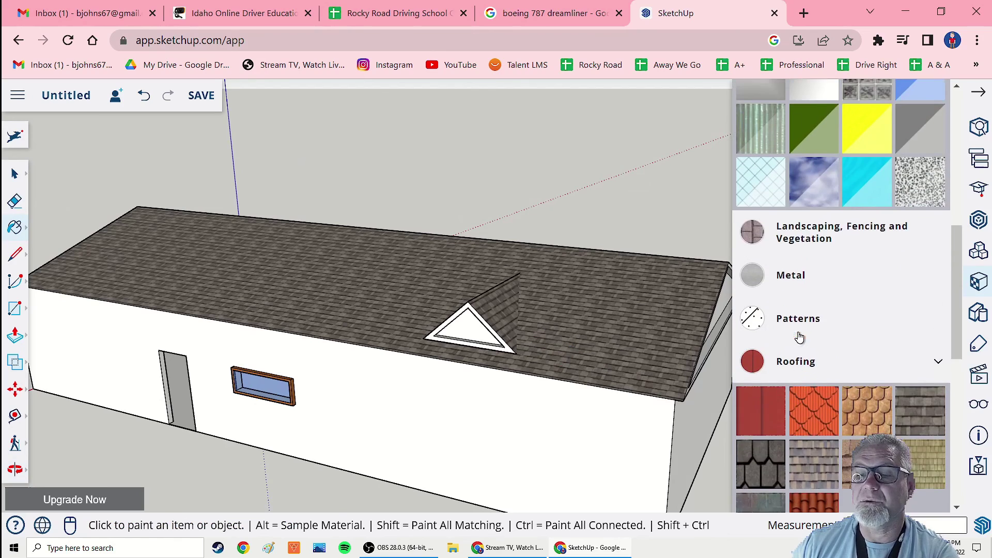
pyautogui.scroll(1, 799, 330)
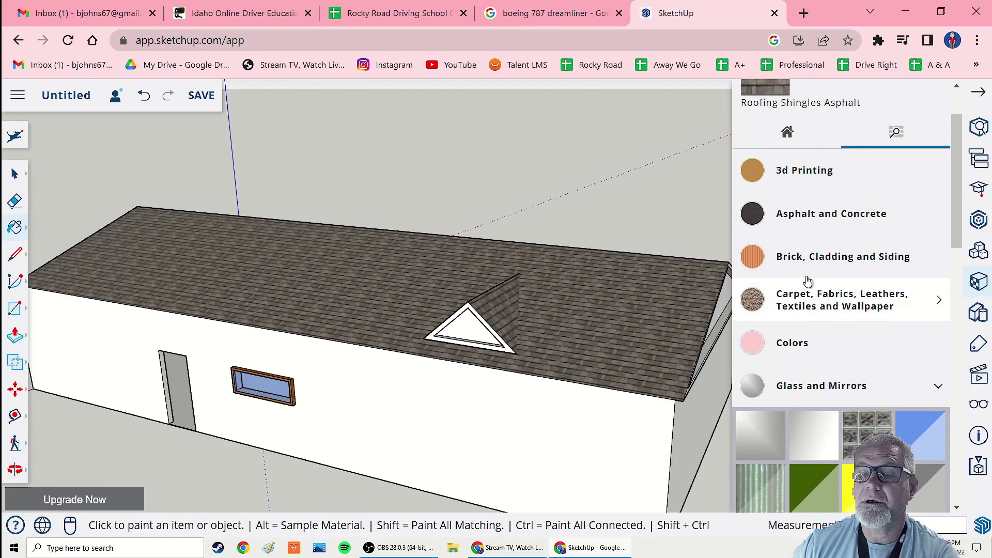
pyautogui.click(812, 257)
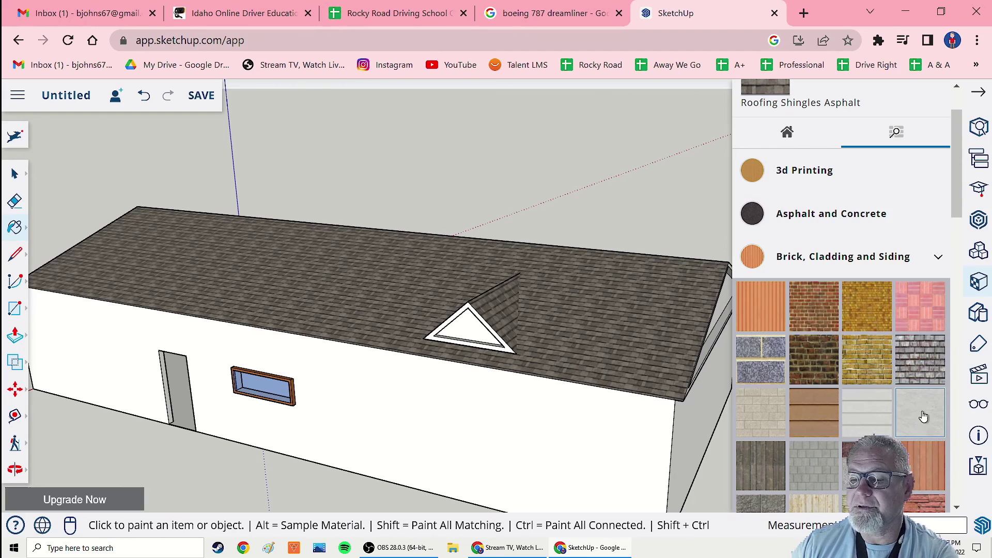
pyautogui.click(808, 421)
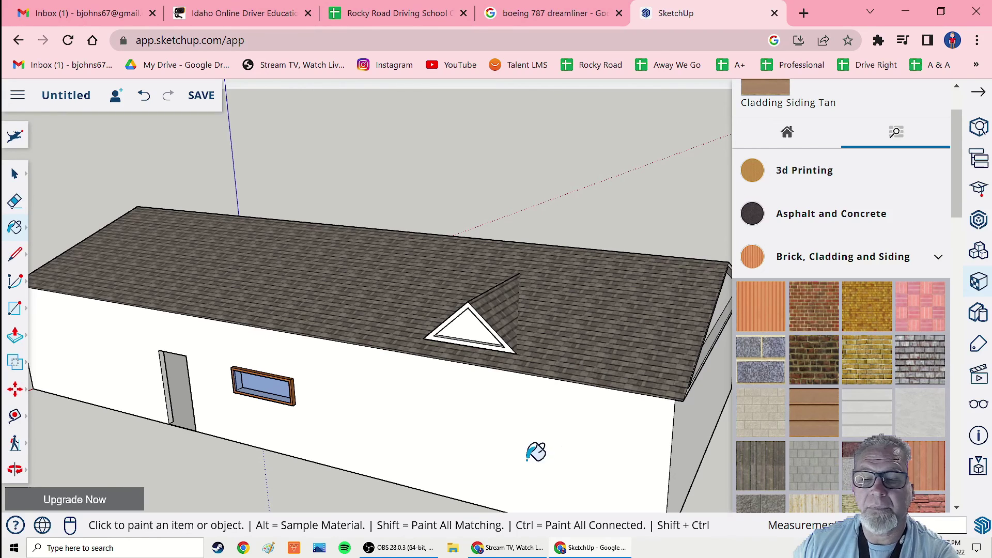
pyautogui.click(528, 455)
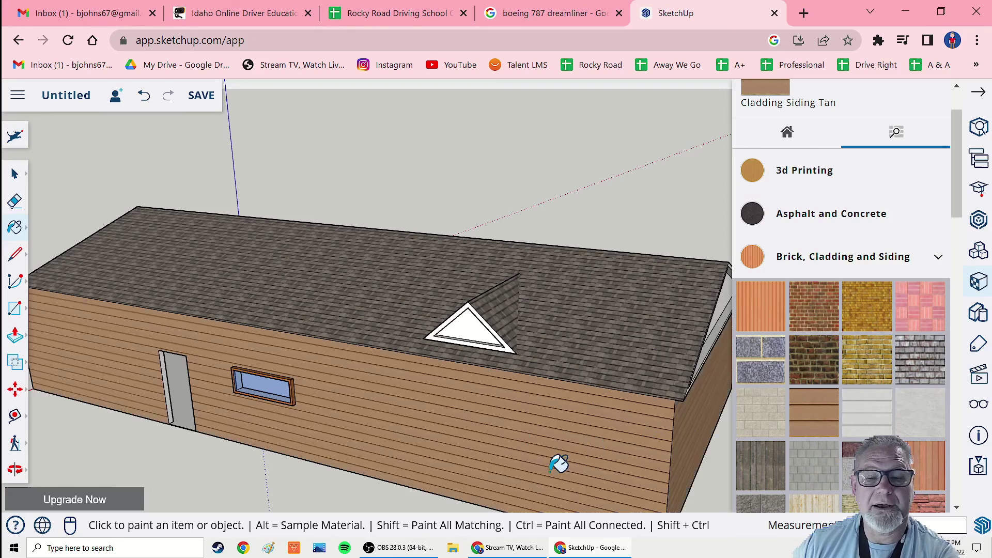
# Paint the long rear wall, the remaining end wall and the flush gable triangle above it with Cladding Siding Tan.
pyautogui.moveTo(558, 462); pyautogui.dragTo(226, 427, button='middle')
pyautogui.moveTo(598, 428); pyautogui.dragTo(361, 421, button='middle')
pyautogui.click(499, 388)
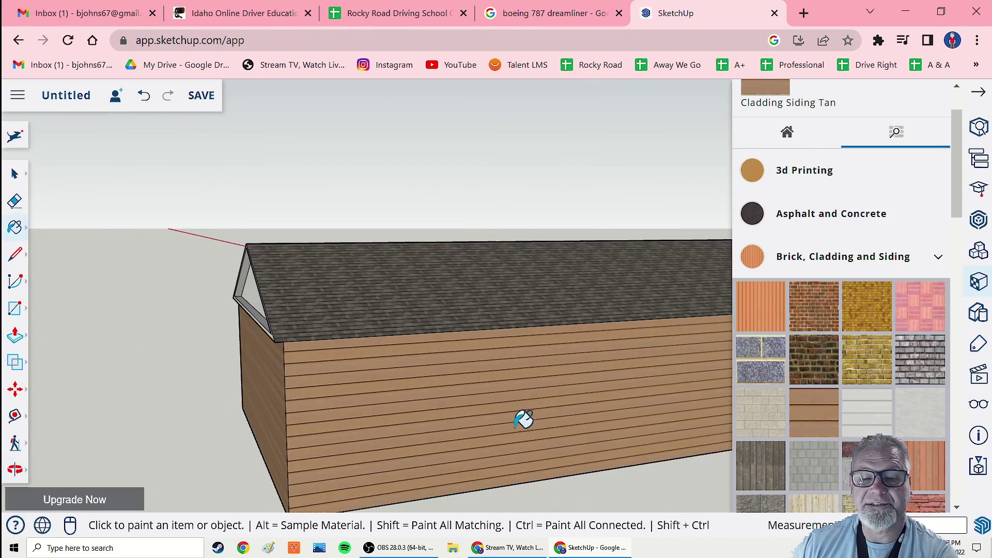
pyautogui.moveTo(522, 416)
pyautogui.mouseDown(button='middle')
pyautogui.moveTo(188, 427)
pyautogui.moveTo(463, 474)
pyautogui.moveTo(412, 395)
pyautogui.mouseUp(button='middle')
pyautogui.click(508, 425)
pyautogui.scroll(-5, 508, 425)
pyautogui.click(411, 394)
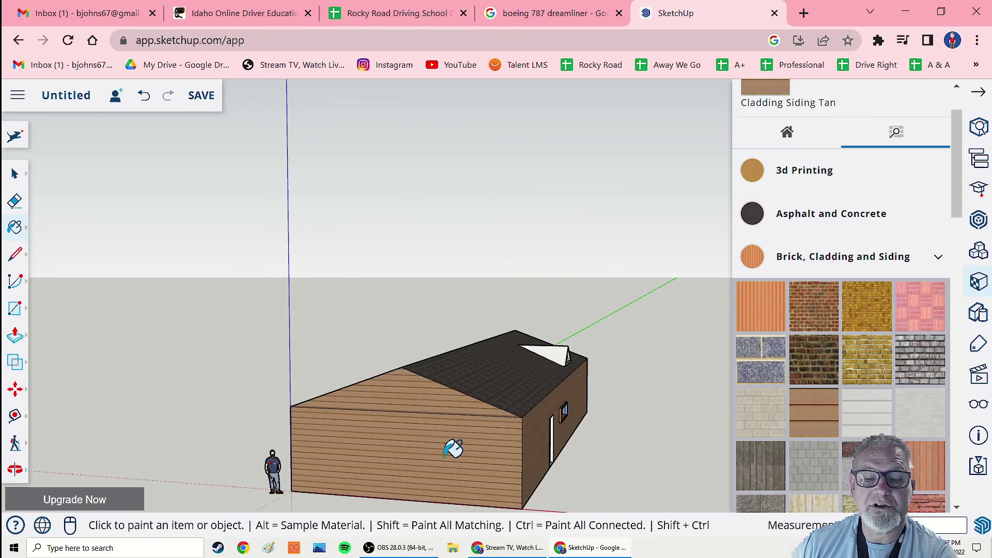
# Paint the remaining unpainted side of the dormer roof with the Roofing Shingles Asphalt material.
pyautogui.moveTo(451, 445)
pyautogui.mouseDown(button='middle')
pyautogui.moveTo(468, 459)
pyautogui.moveTo(558, 456)
pyautogui.moveTo(622, 429)
pyautogui.moveTo(589, 423)
pyautogui.moveTo(626, 436)
pyautogui.moveTo(558, 451)
pyautogui.mouseUp(button='middle')
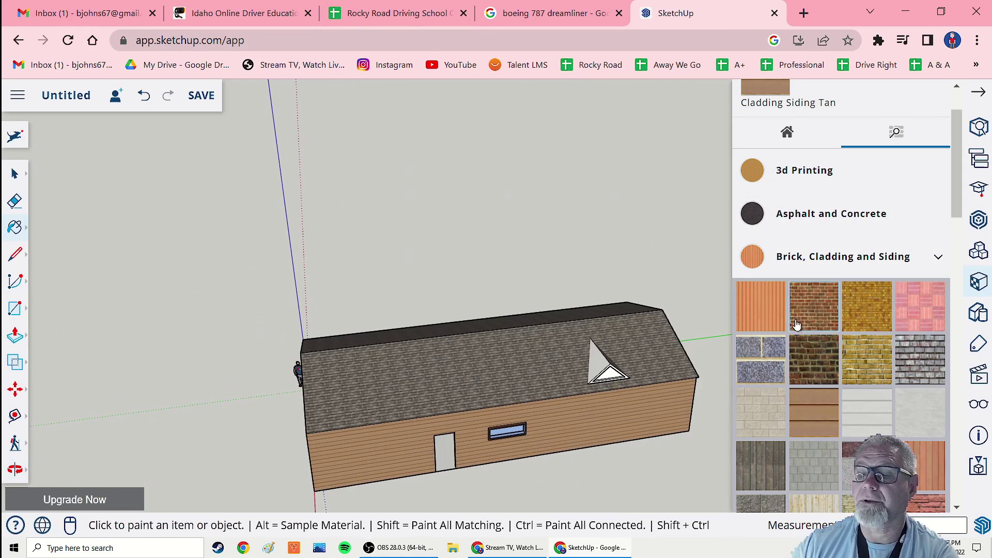
pyautogui.scroll(-9, 800, 346)
pyautogui.scroll(-7, 805, 388)
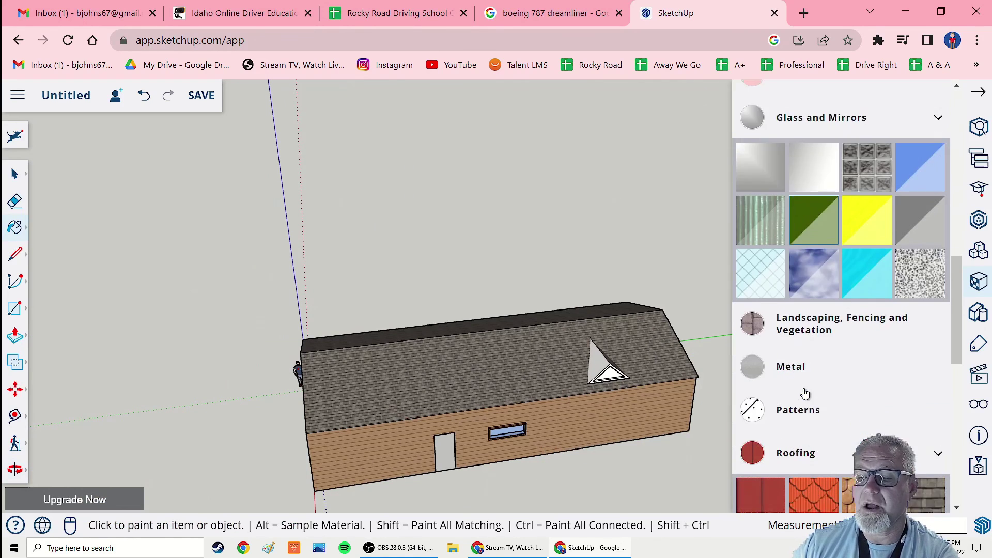
pyautogui.click(900, 283)
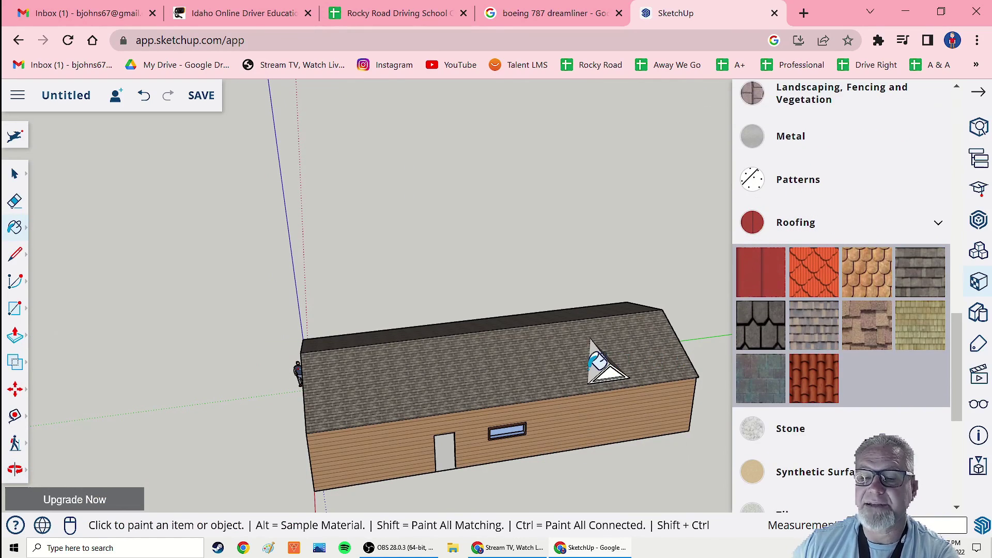
pyautogui.click(599, 360)
# Examine the painted building's walls, roof slopes and dormer from several sides.
pyautogui.scroll(5, 635, 409)
pyautogui.moveTo(627, 406); pyautogui.dragTo(463, 361, button='middle')
pyautogui.scroll(-5, 481, 365)
pyautogui.moveTo(584, 416)
pyautogui.mouseDown(button='middle')
pyautogui.moveTo(449, 387)
pyautogui.moveTo(462, 374)
pyautogui.moveTo(531, 372)
pyautogui.moveTo(575, 401)
pyautogui.moveTo(500, 419)
pyautogui.moveTo(377, 406)
pyautogui.mouseUp(button='middle')
pyautogui.moveTo(546, 454); pyautogui.dragTo(653, 459, button='middle')
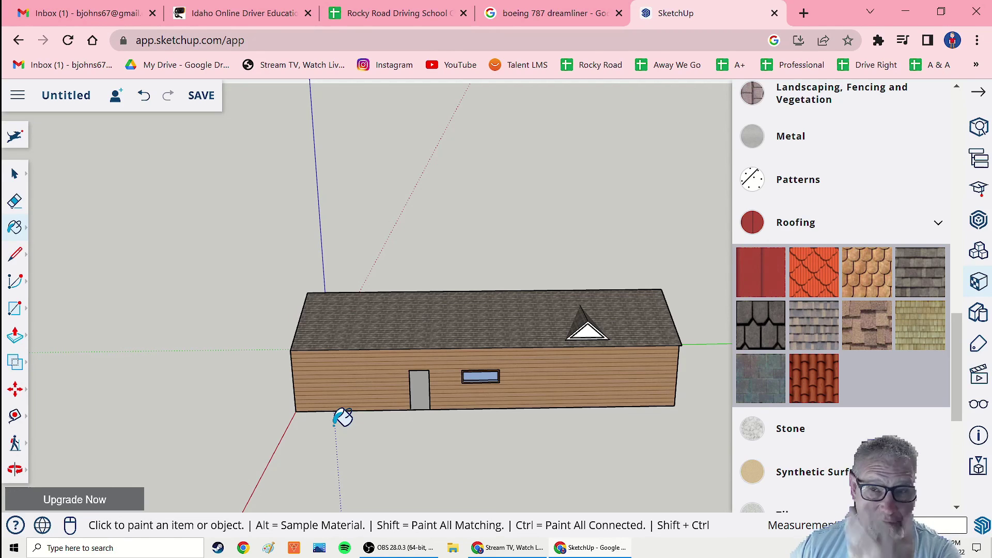
pyautogui.moveTo(494, 429)
pyautogui.mouseDown(button='middle')
pyautogui.moveTo(444, 454)
pyautogui.moveTo(441, 423)
pyautogui.moveTo(551, 429)
pyautogui.moveTo(450, 425)
pyautogui.moveTo(569, 394)
pyautogui.moveTo(483, 399)
pyautogui.mouseUp(button='middle')
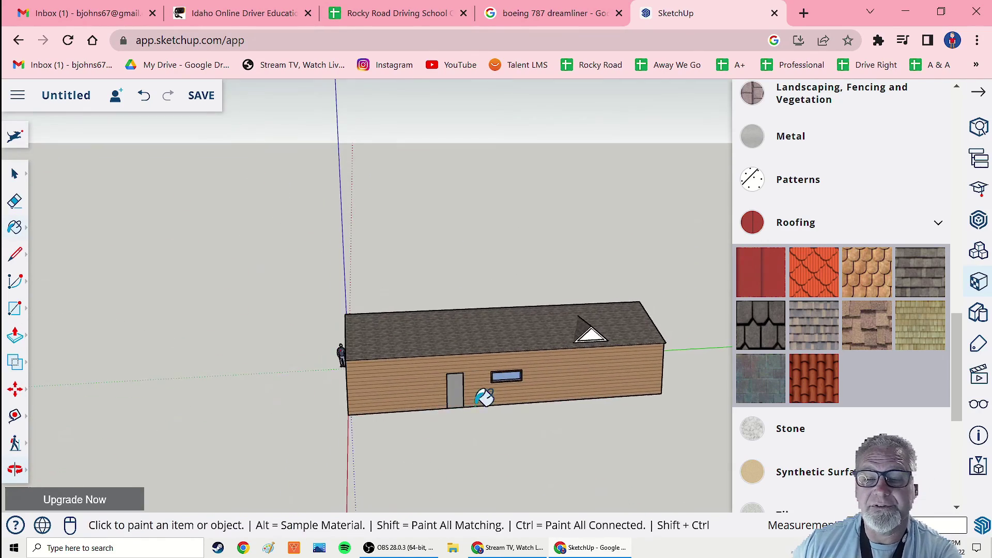
pyautogui.moveTo(625, 394); pyautogui.dragTo(426, 401, button='middle')
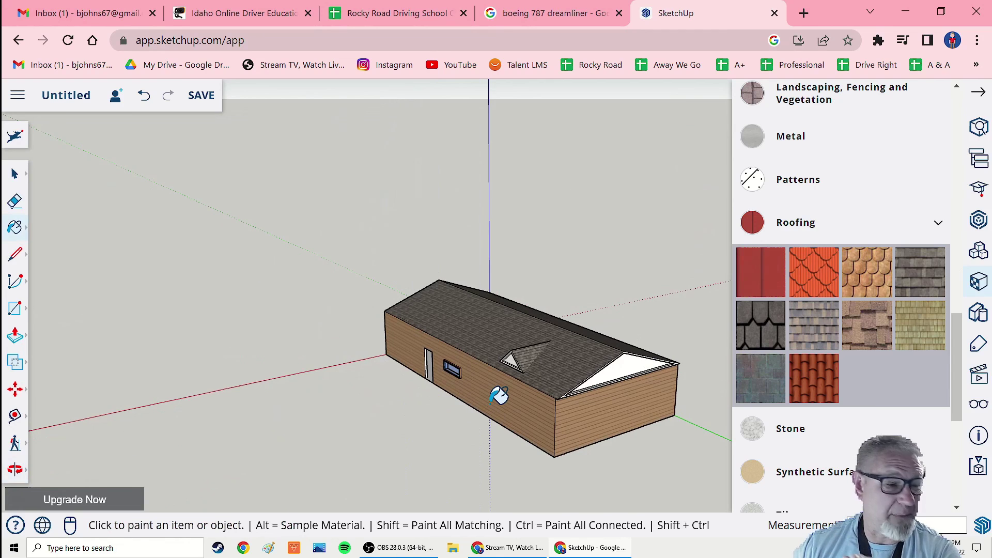